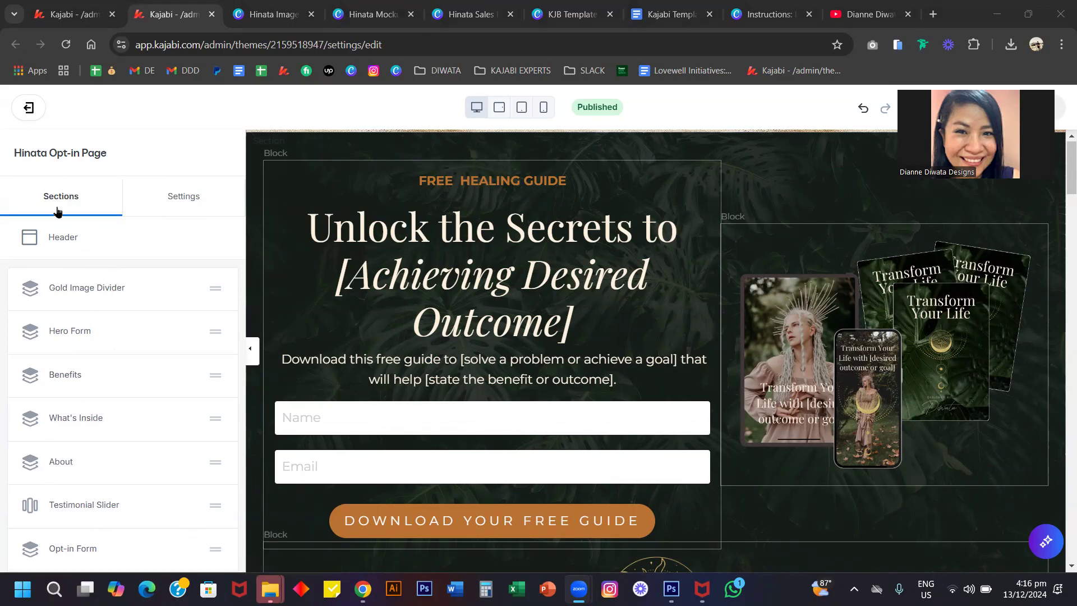
- Open the opt-in page's Style Guide settings and examine the color picker swatches for the Primary Color
{"action": "left_click", "coordinate": [179, 200]}
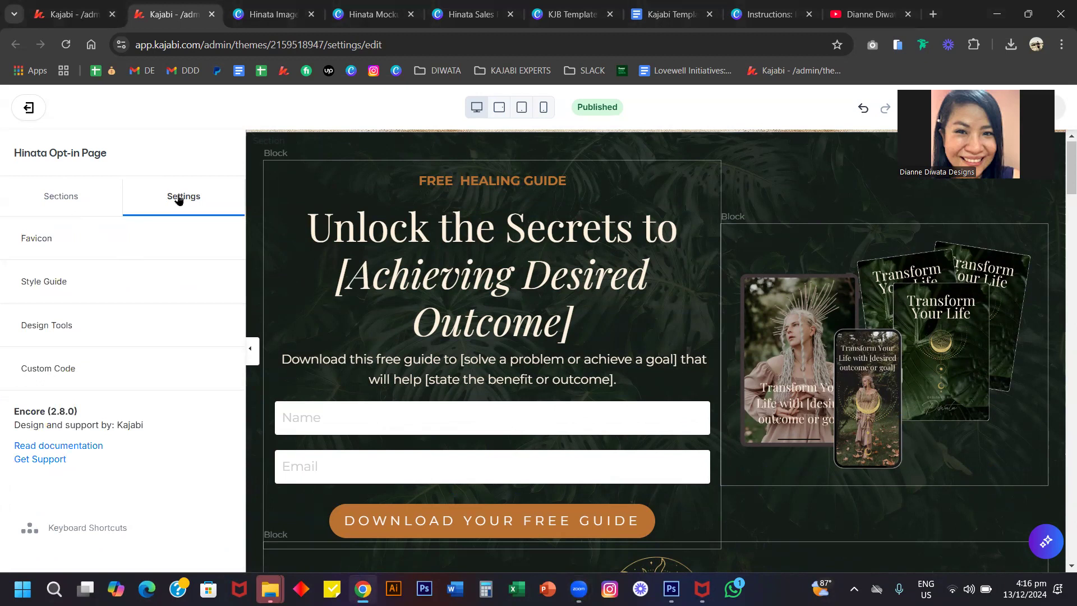
{"action": "left_click", "coordinate": [45, 287]}
{"action": "scroll", "coordinate": [157, 315], "scroll_direction": "down", "scroll_amount": 4}
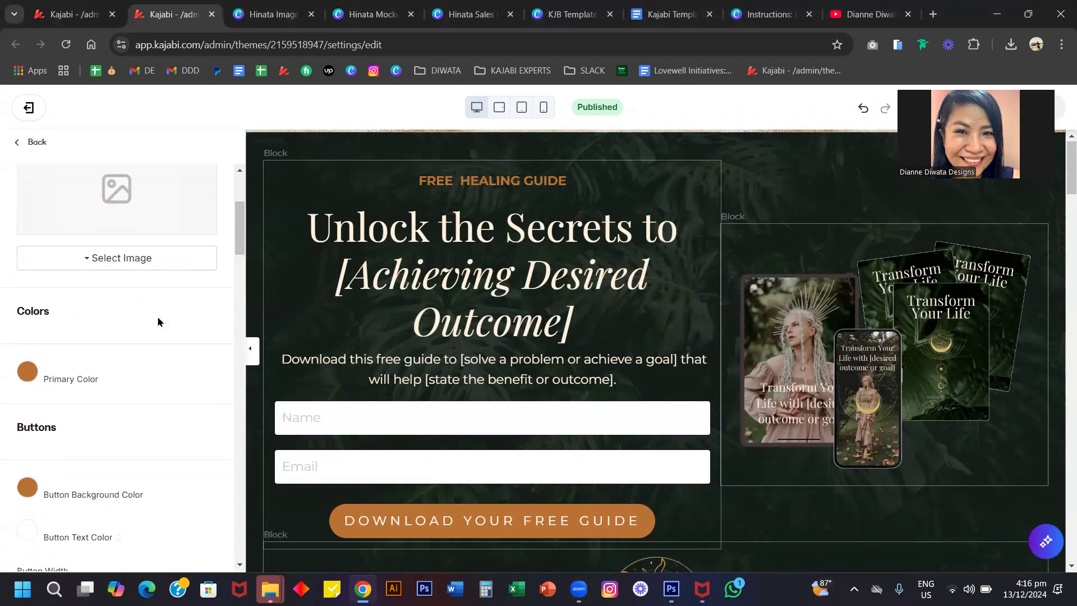
{"action": "scroll", "coordinate": [127, 393], "scroll_direction": "down", "scroll_amount": 2}
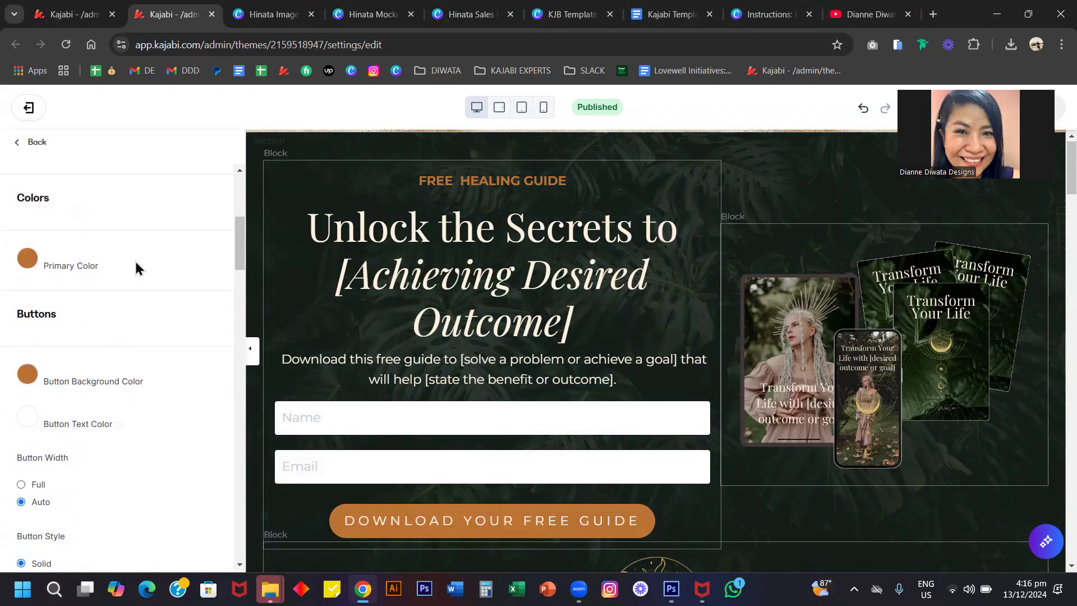
{"action": "left_click", "coordinate": [28, 259]}
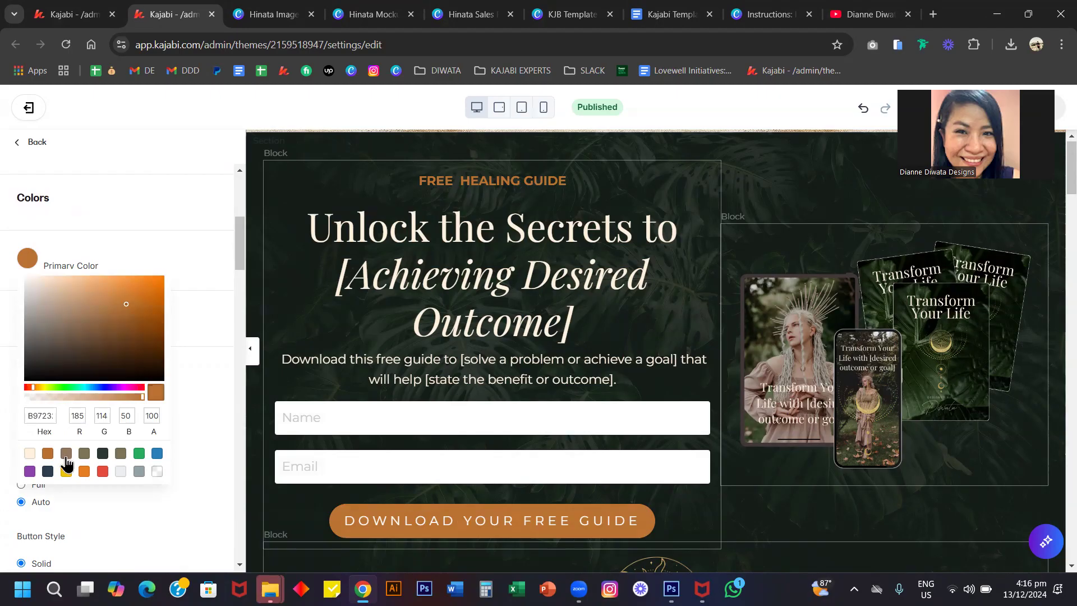
{"action": "left_click", "coordinate": [139, 238]}
- Open Site Details in the Kajabi site settings and examine the default color palette
{"action": "left_click", "coordinate": [78, 6]}
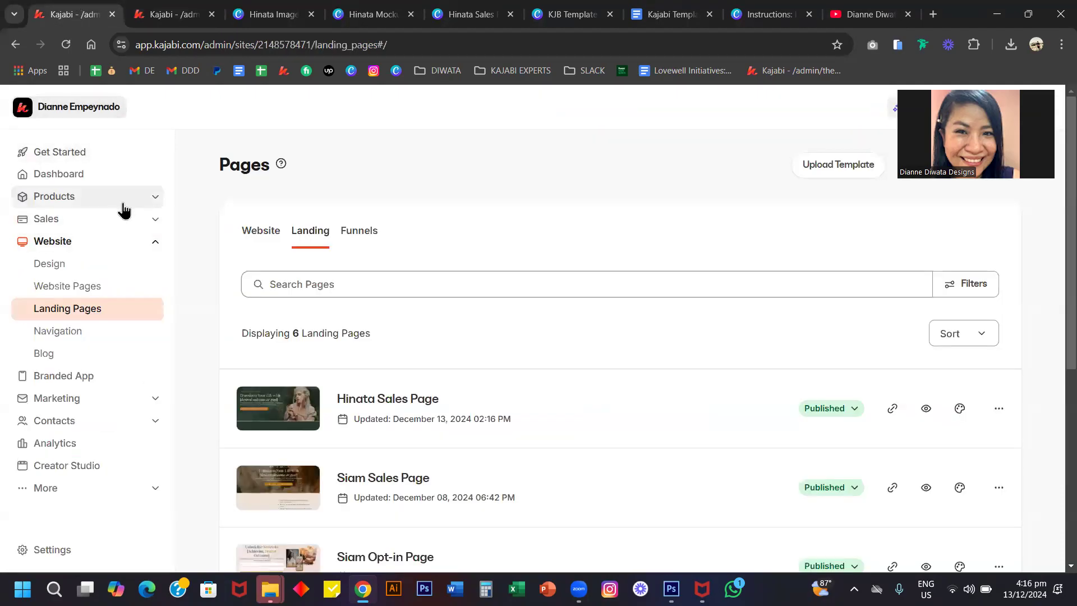
{"action": "left_click", "coordinate": [61, 551]}
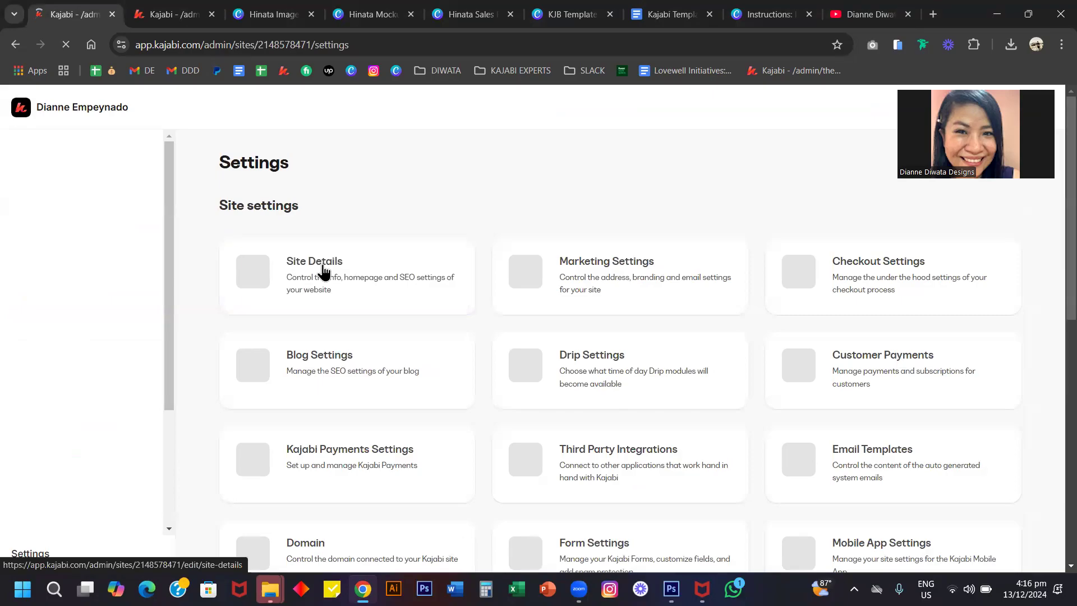
{"action": "left_click", "coordinate": [324, 272]}
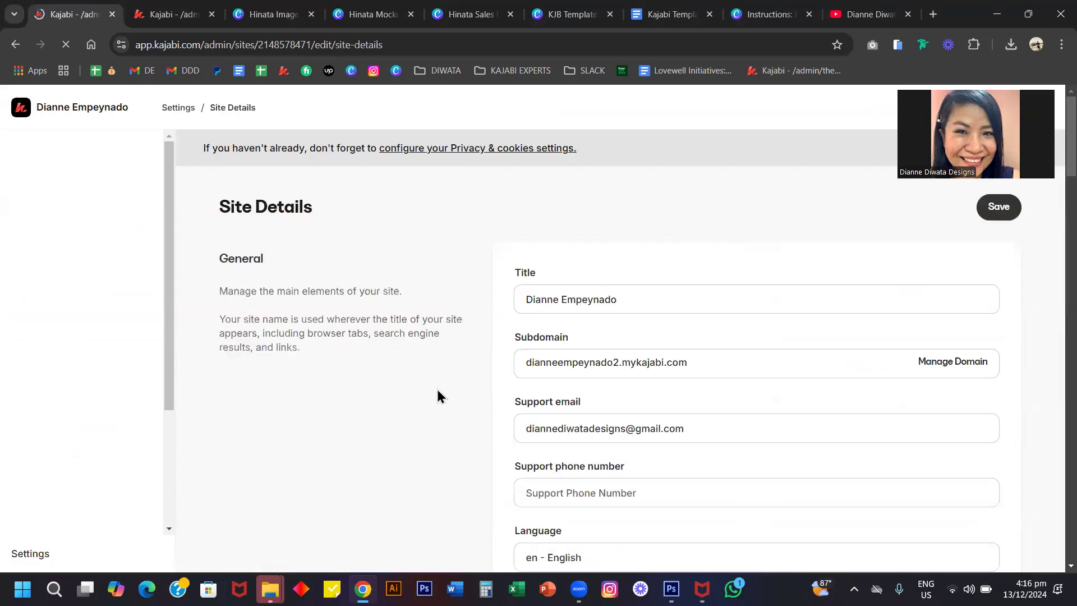
{"action": "scroll", "coordinate": [438, 397], "scroll_direction": "down", "scroll_amount": 5}
{"action": "scroll", "coordinate": [438, 397], "scroll_direction": "down", "scroll_amount": 15}
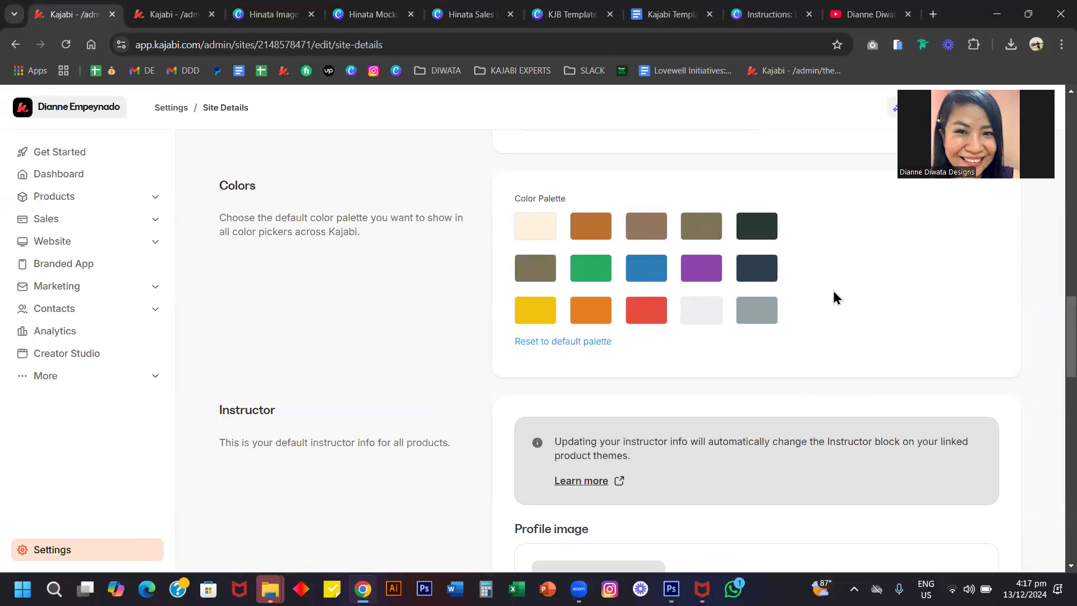
- Return to the Hinata Opt-in Page editor and examine the Primary Color swatches and the button style settings
{"action": "left_click", "coordinate": [166, 20]}
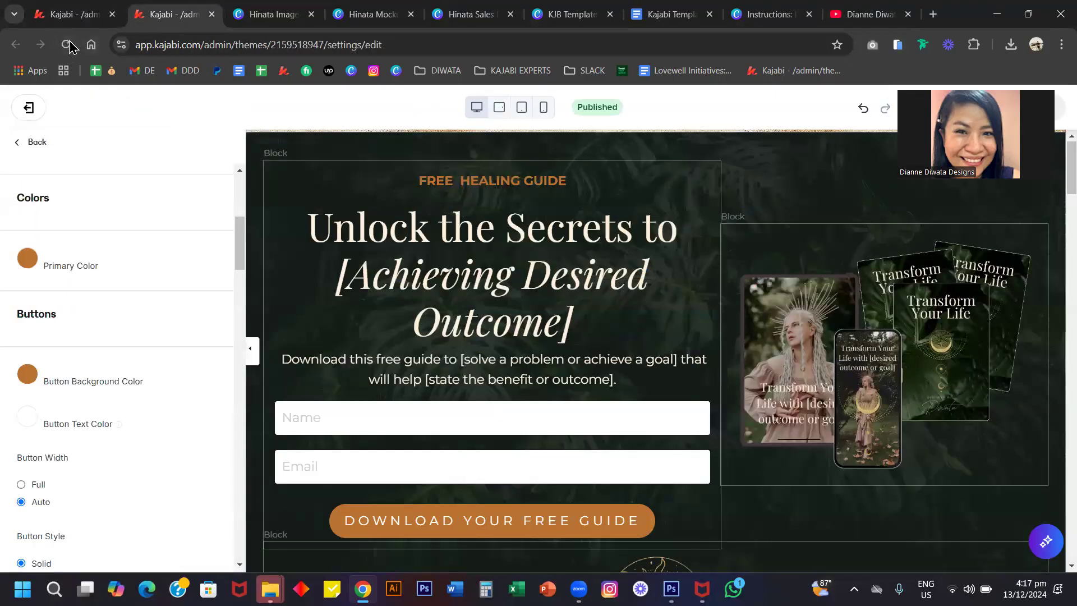
{"action": "left_click", "coordinate": [27, 257]}
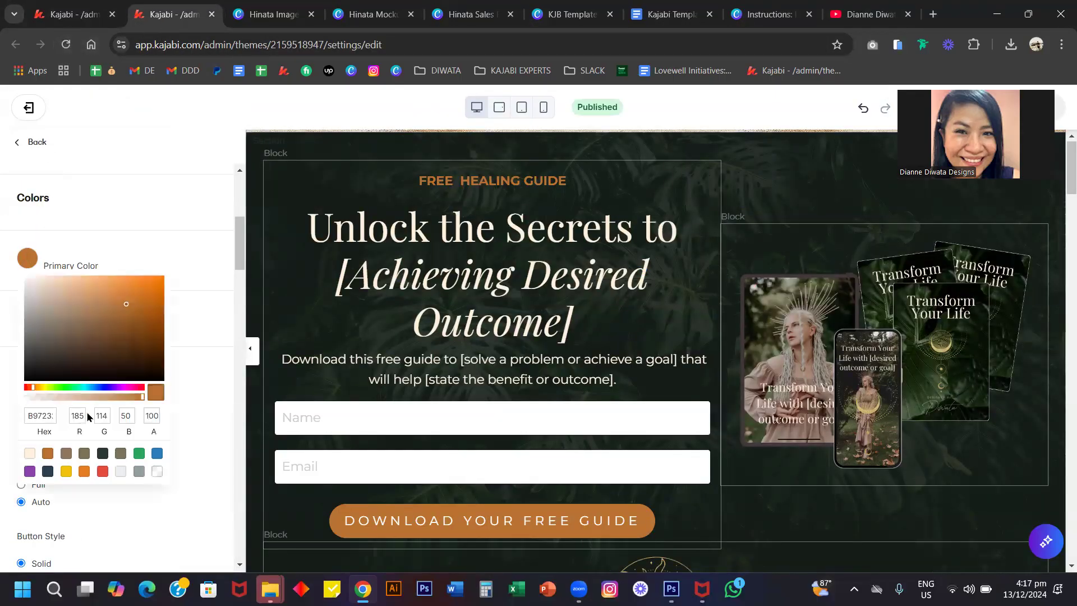
{"action": "left_click", "coordinate": [129, 242]}
{"action": "scroll", "coordinate": [138, 359], "scroll_direction": "down", "scroll_amount": 7}
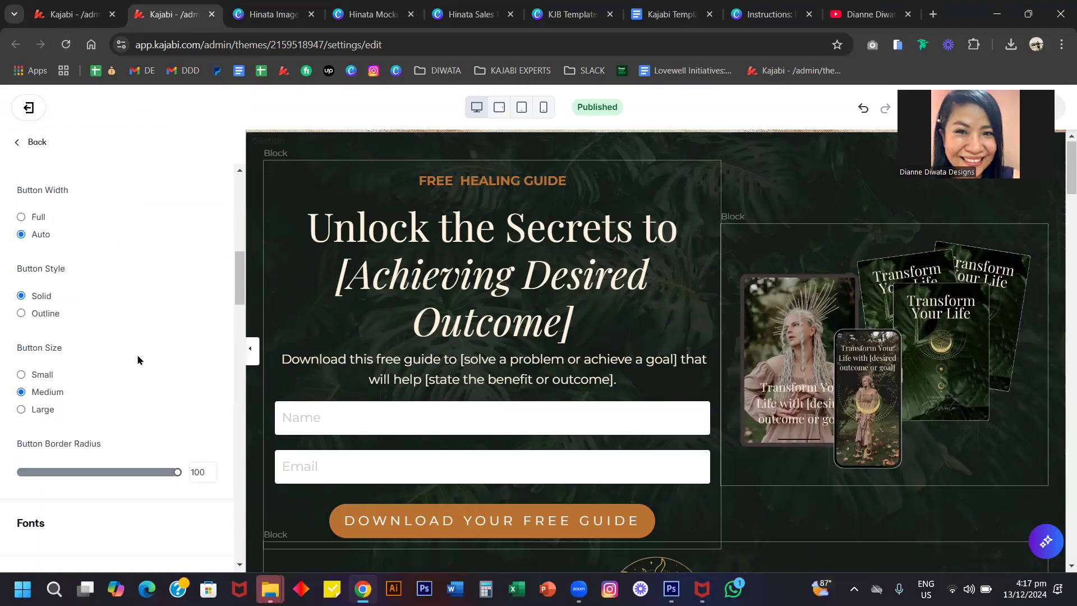
- Browse the fonts available for the Body Font in the Style Guide, keeping the current choice
{"action": "scroll", "coordinate": [146, 404], "scroll_direction": "down", "scroll_amount": 4}
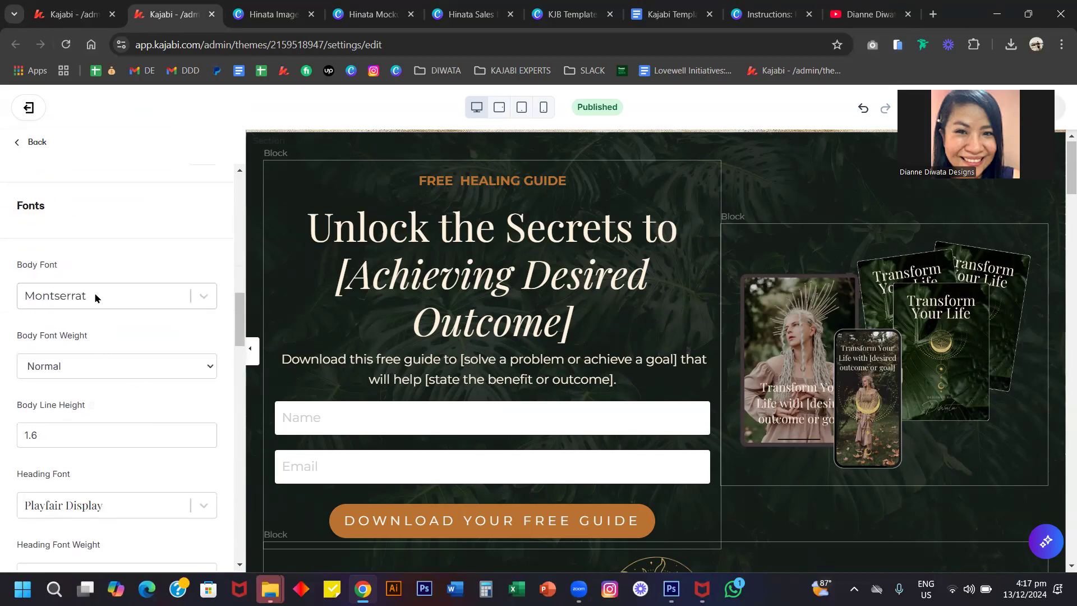
{"action": "left_click", "coordinate": [95, 296]}
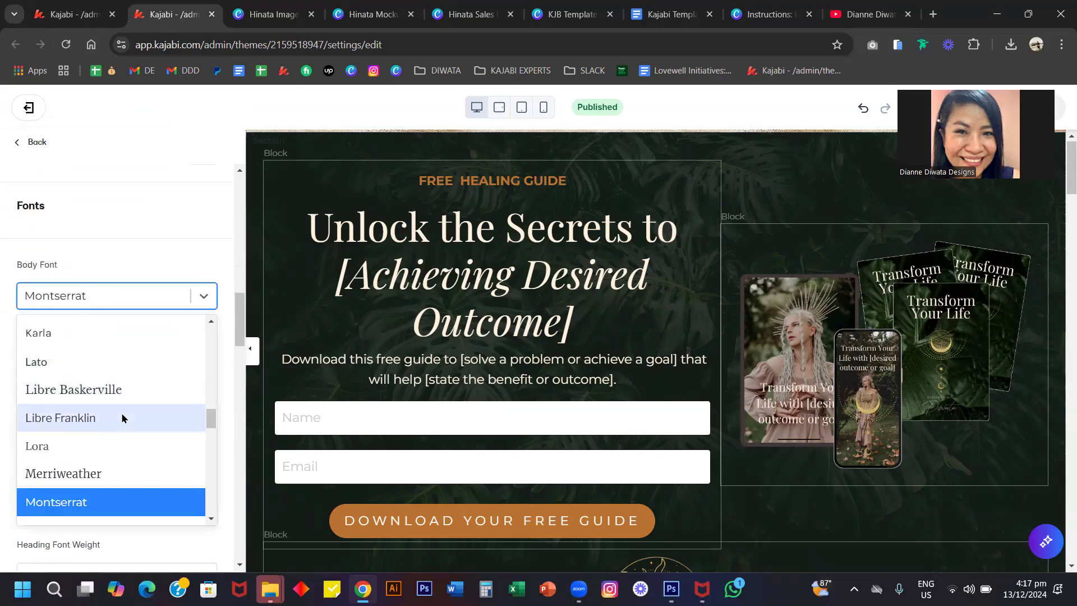
{"action": "scroll", "coordinate": [121, 416], "scroll_direction": "up", "scroll_amount": 1}
{"action": "scroll", "coordinate": [122, 416], "scroll_direction": "down", "scroll_amount": 9}
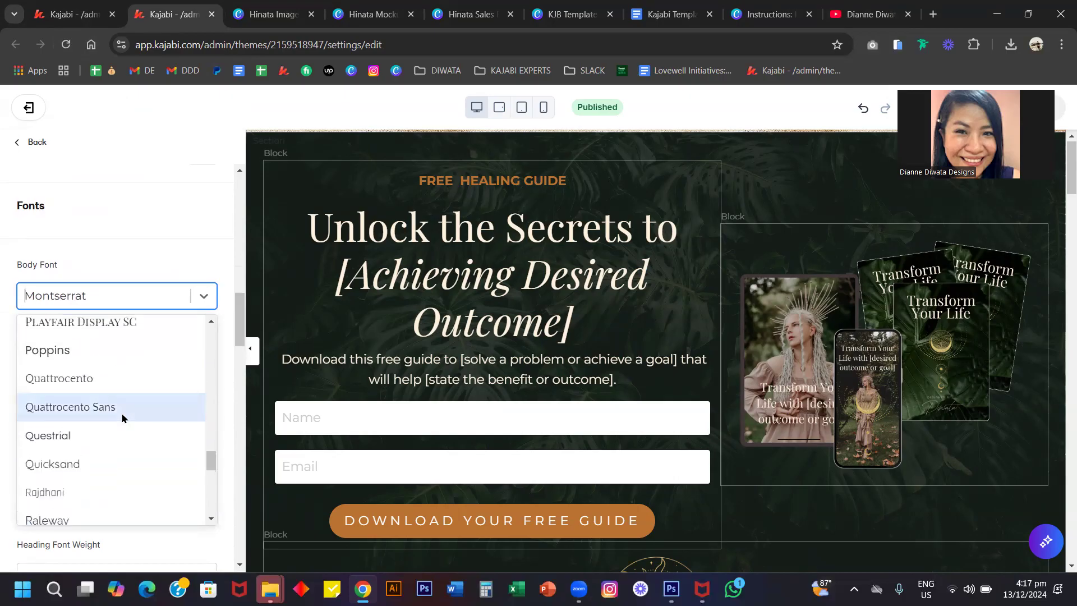
{"action": "left_click", "coordinate": [168, 241]}
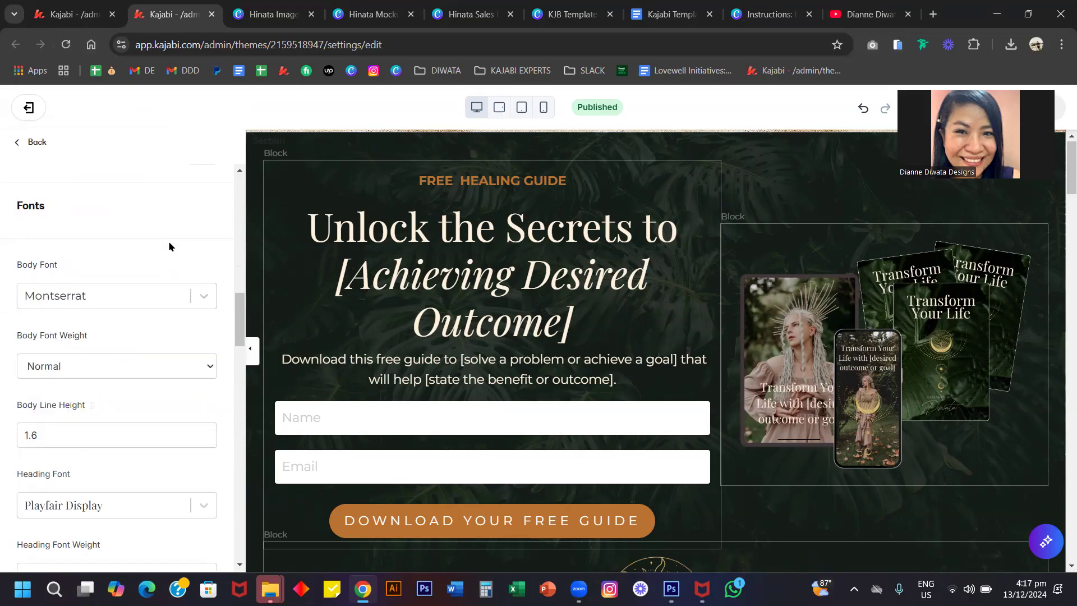
- Examine the Style Guide's font colors and its desktop and mobile font sizes
{"action": "scroll", "coordinate": [168, 241], "scroll_direction": "down", "scroll_amount": 8}
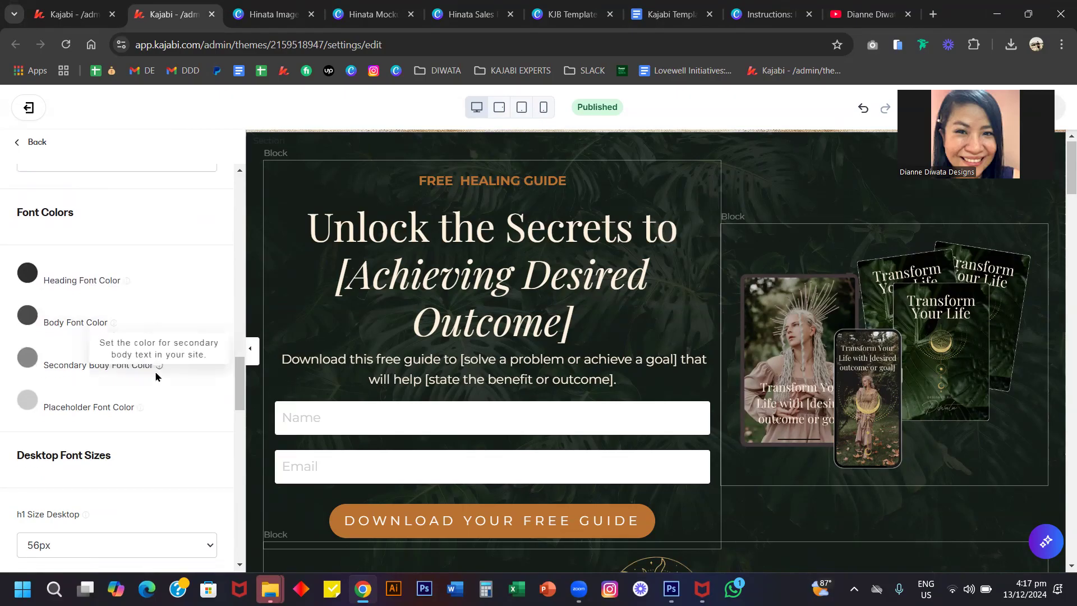
{"action": "scroll", "coordinate": [157, 376], "scroll_direction": "down", "scroll_amount": 4}
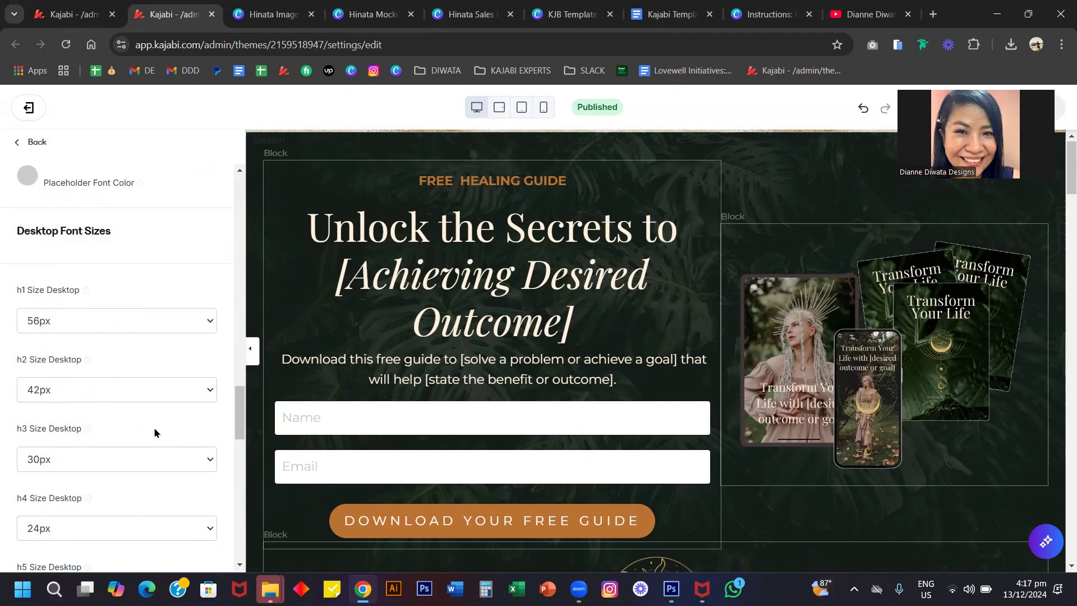
{"action": "scroll", "coordinate": [159, 436], "scroll_direction": "down", "scroll_amount": 9}
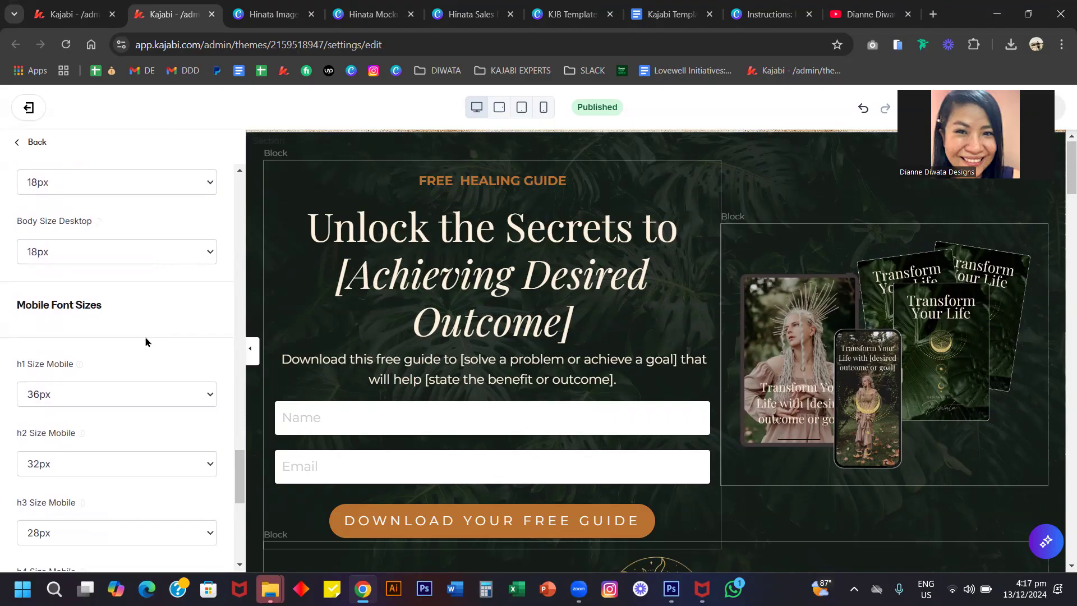
{"action": "scroll", "coordinate": [145, 342], "scroll_direction": "up", "scroll_amount": 8}
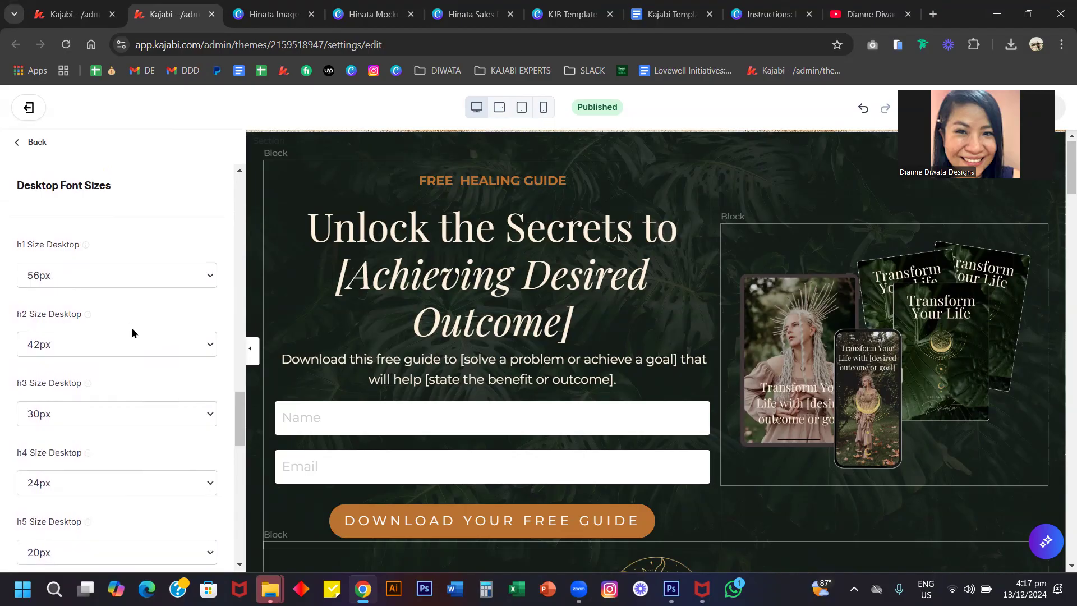
{"action": "scroll", "coordinate": [132, 333], "scroll_direction": "down", "scroll_amount": 7}
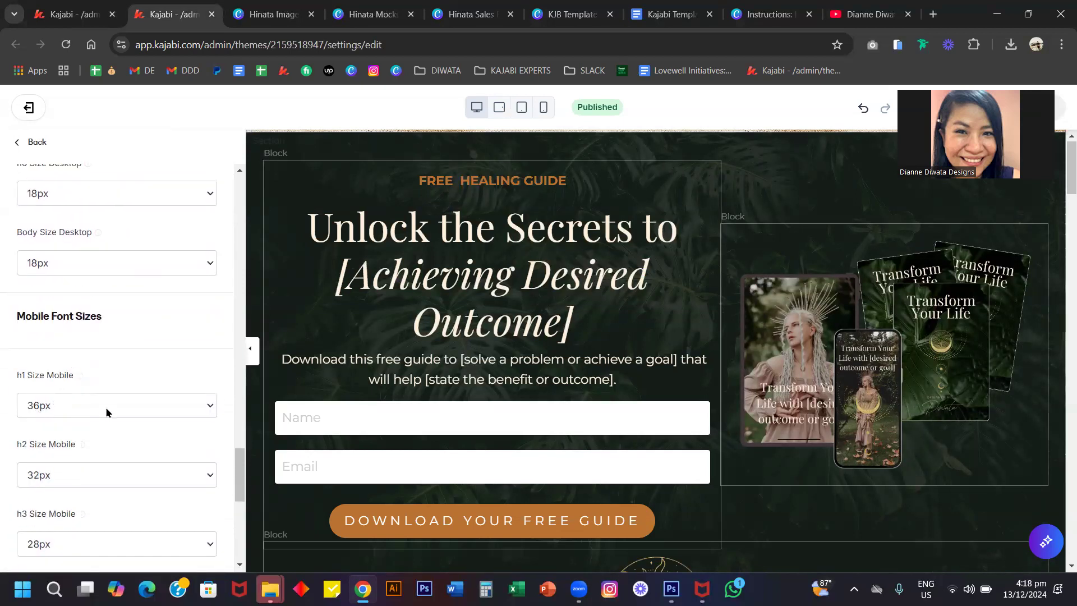
{"action": "scroll", "coordinate": [149, 338], "scroll_direction": "up", "scroll_amount": 7}
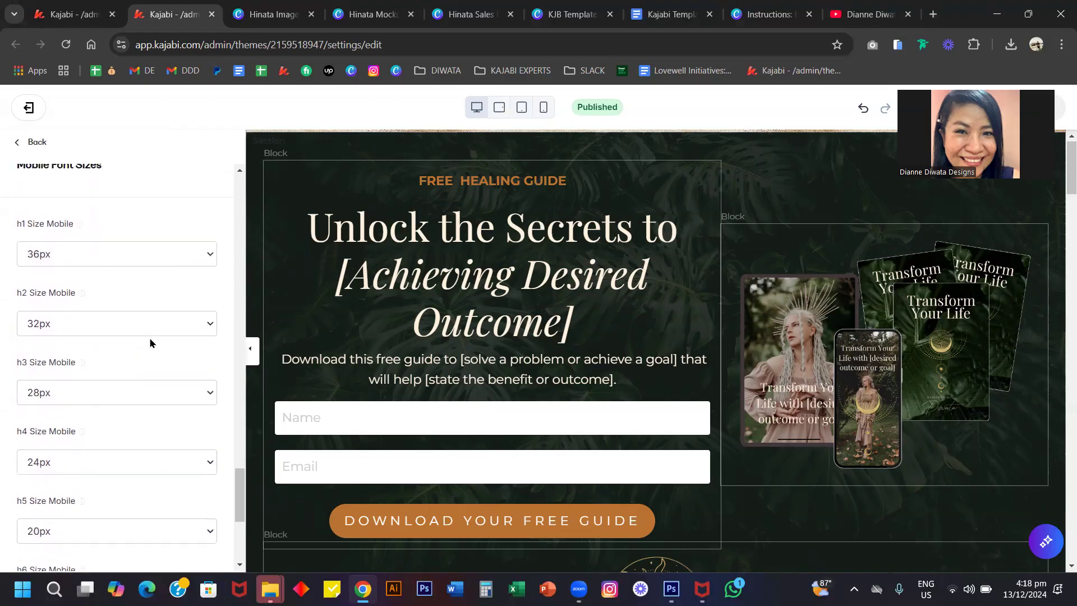
- Open the Design Tools settings and examine the section and block guides across the hero and benefits sections
{"action": "left_click", "coordinate": [37, 144]}
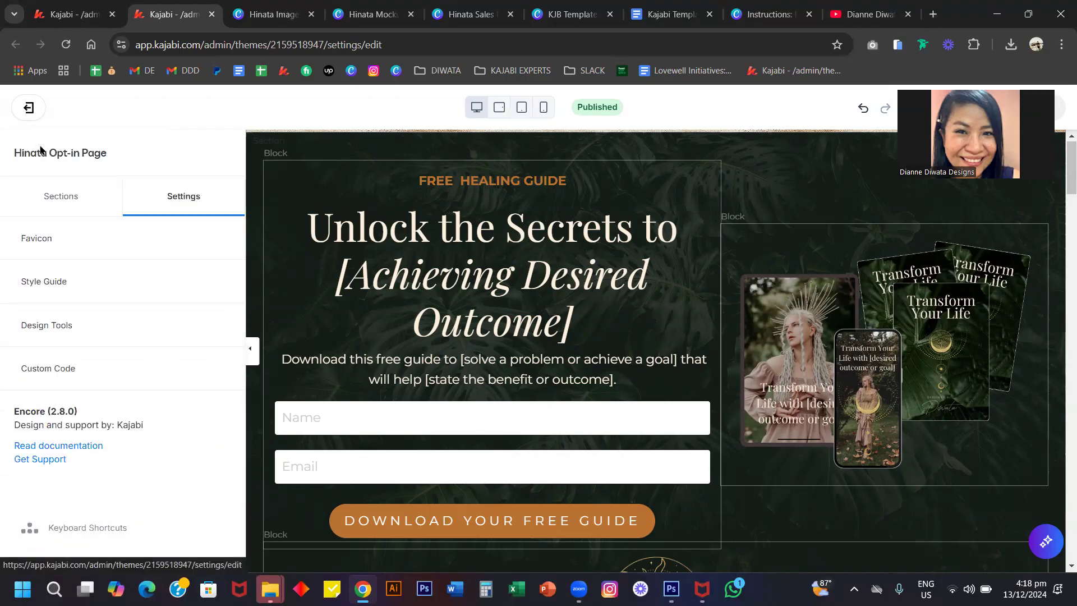
{"action": "left_click", "coordinate": [97, 318]}
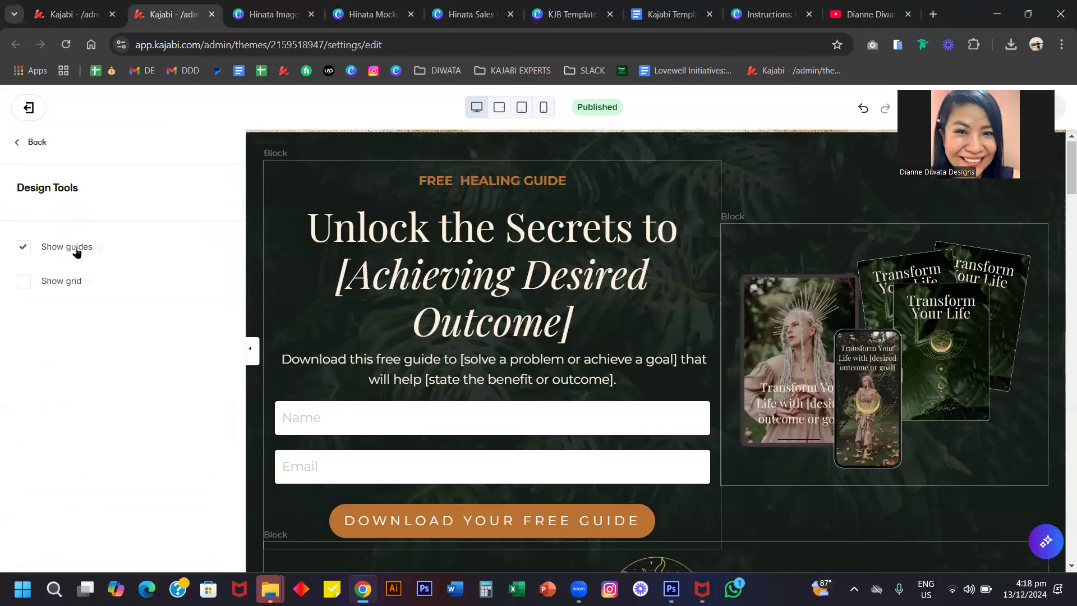
{"action": "scroll", "coordinate": [545, 370], "scroll_direction": "down", "scroll_amount": 2}
{"action": "scroll", "coordinate": [546, 370], "scroll_direction": "up", "scroll_amount": 1}
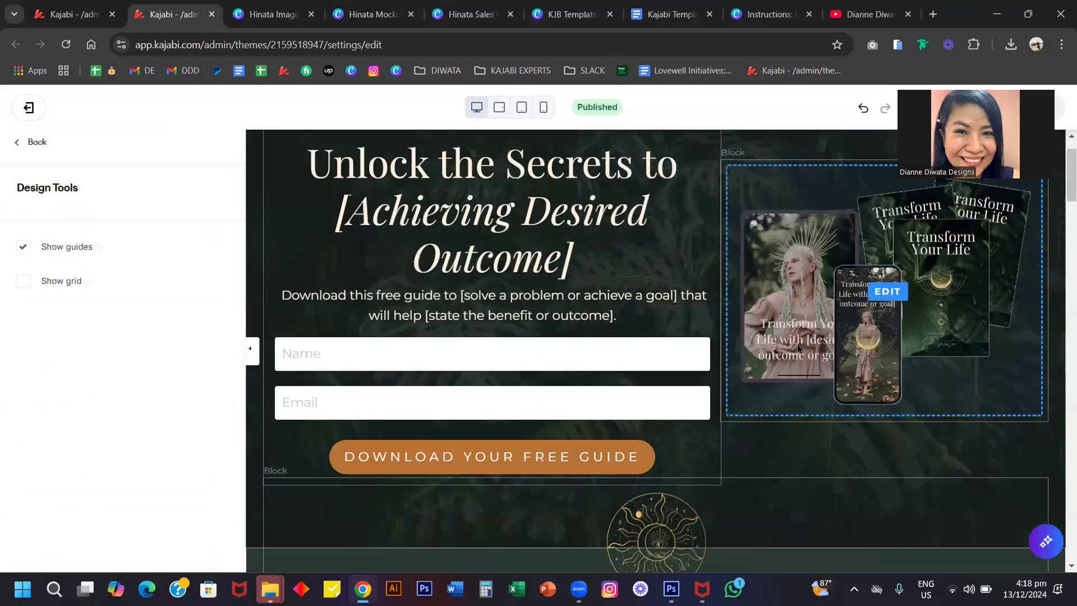
{"action": "scroll", "coordinate": [807, 305], "scroll_direction": "up", "scroll_amount": 1}
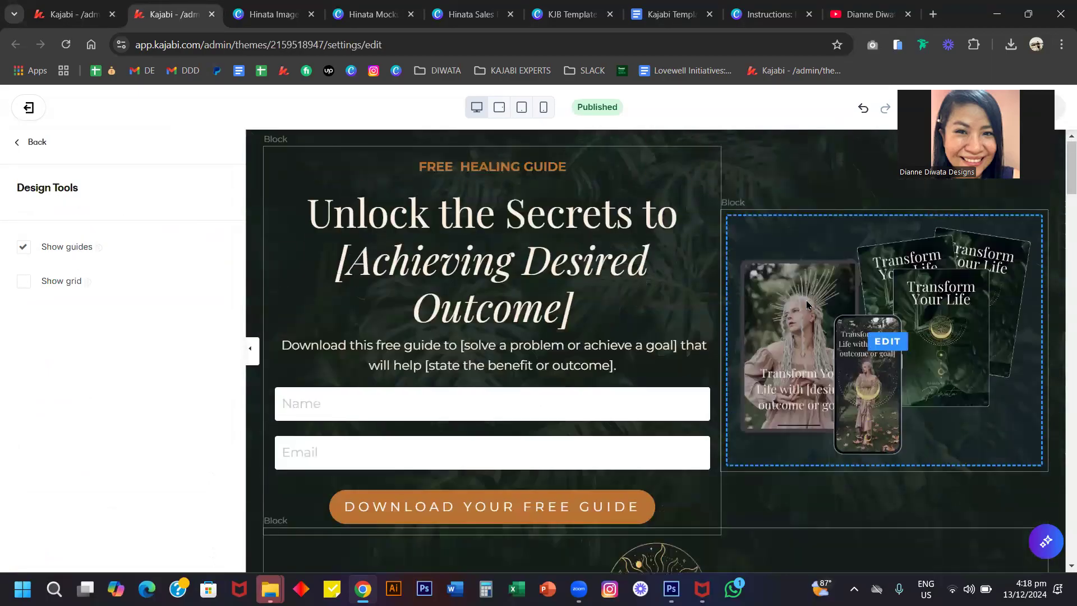
{"action": "scroll", "coordinate": [807, 304], "scroll_direction": "down", "scroll_amount": 12}
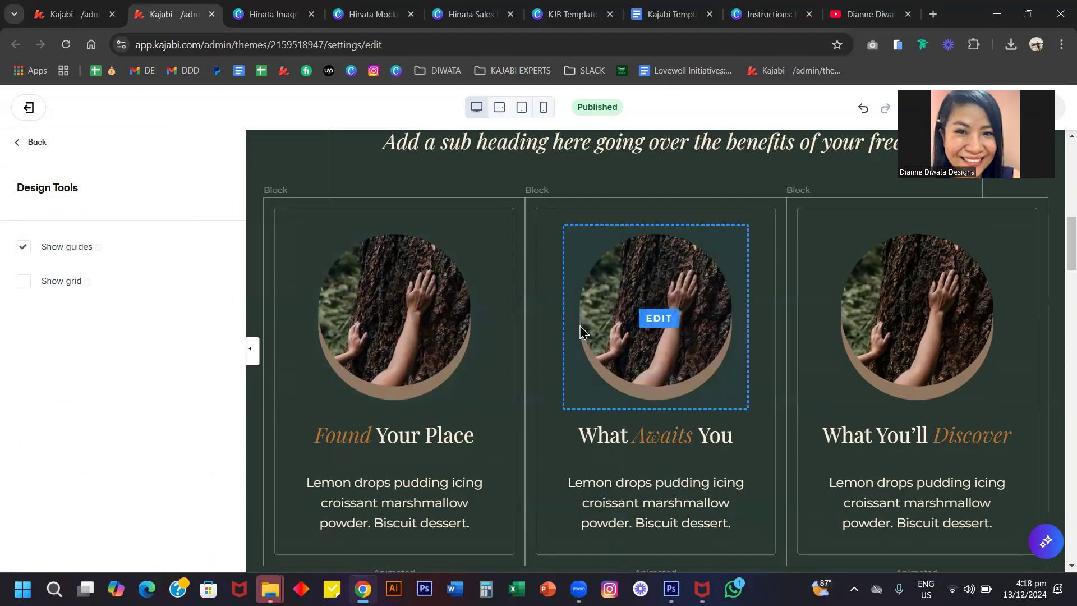
{"action": "scroll", "coordinate": [660, 373], "scroll_direction": "down", "scroll_amount": 3}
{"action": "scroll", "coordinate": [654, 373], "scroll_direction": "up", "scroll_amount": 6}
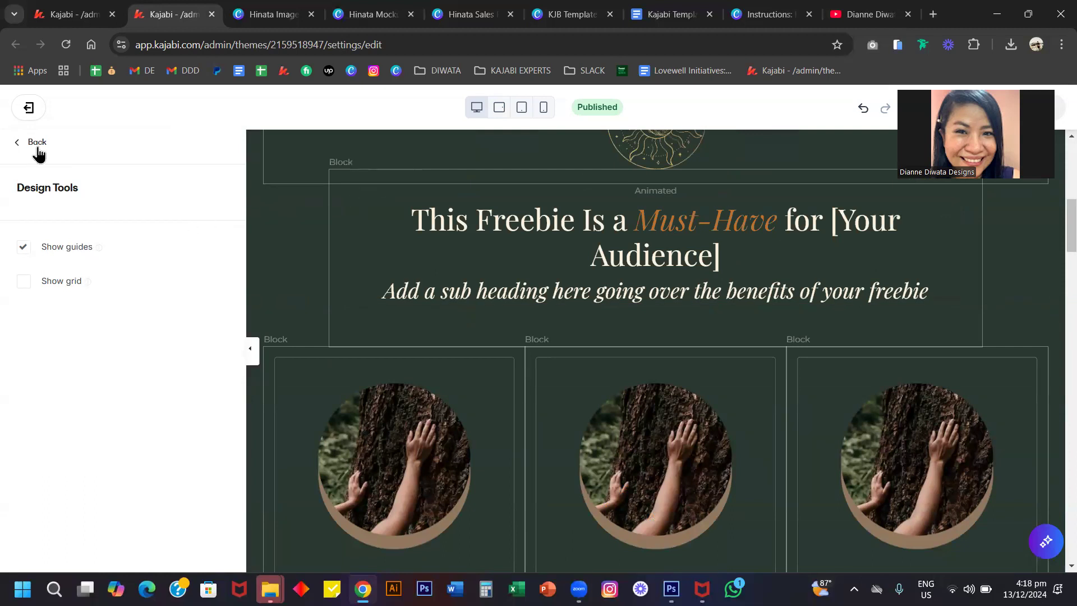
- Open the Custom Code settings and enlarge the CSS Code box to read the button design code
{"action": "left_click", "coordinate": [34, 142]}
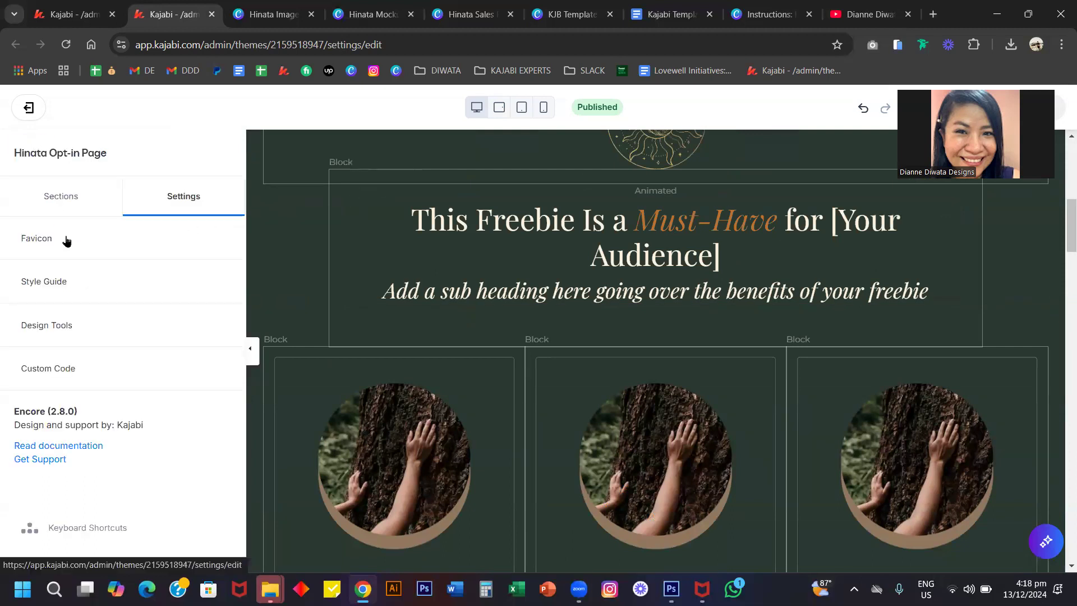
{"action": "left_click", "coordinate": [69, 371]}
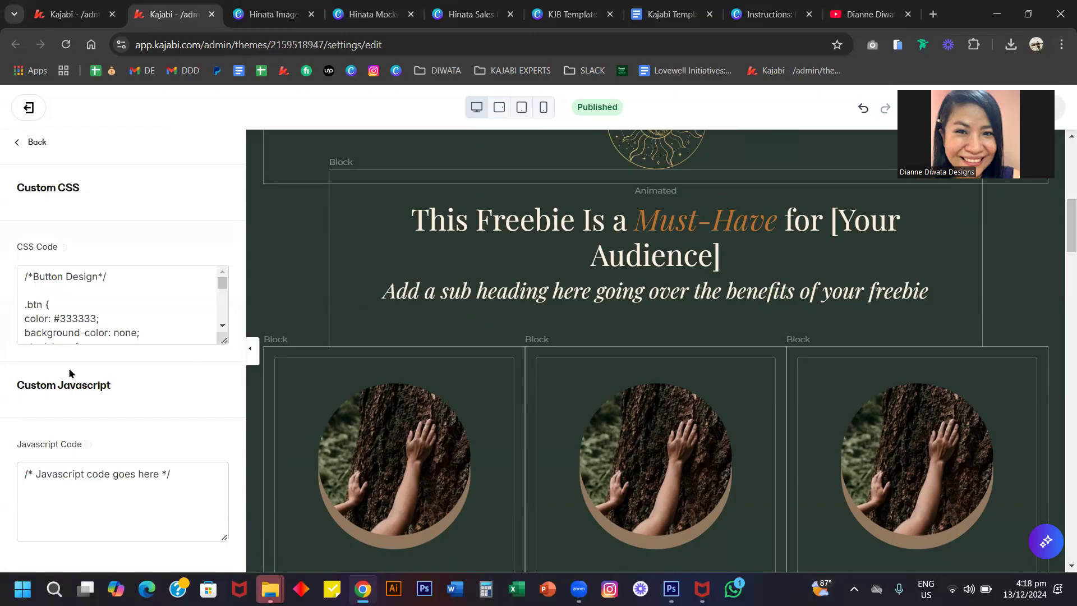
{"action": "left_click_drag", "start_coordinate": [224, 340], "coordinate": [216, 478]}
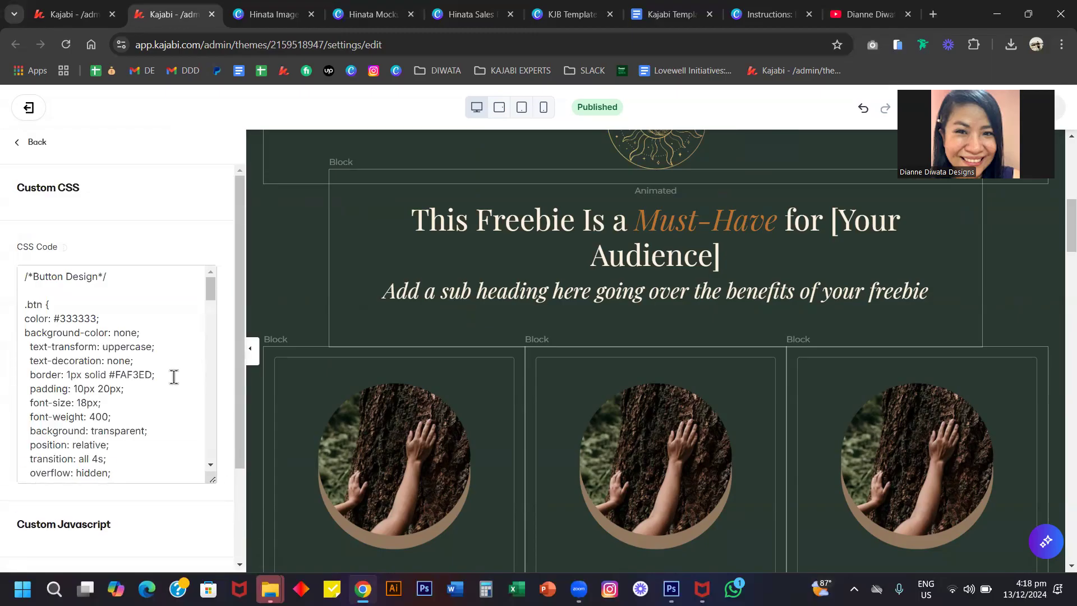
- Examine the hover effect of the "Download Your Free Guide" button and the page sections down to About
{"action": "scroll", "coordinate": [423, 371], "scroll_direction": "up", "scroll_amount": 6}
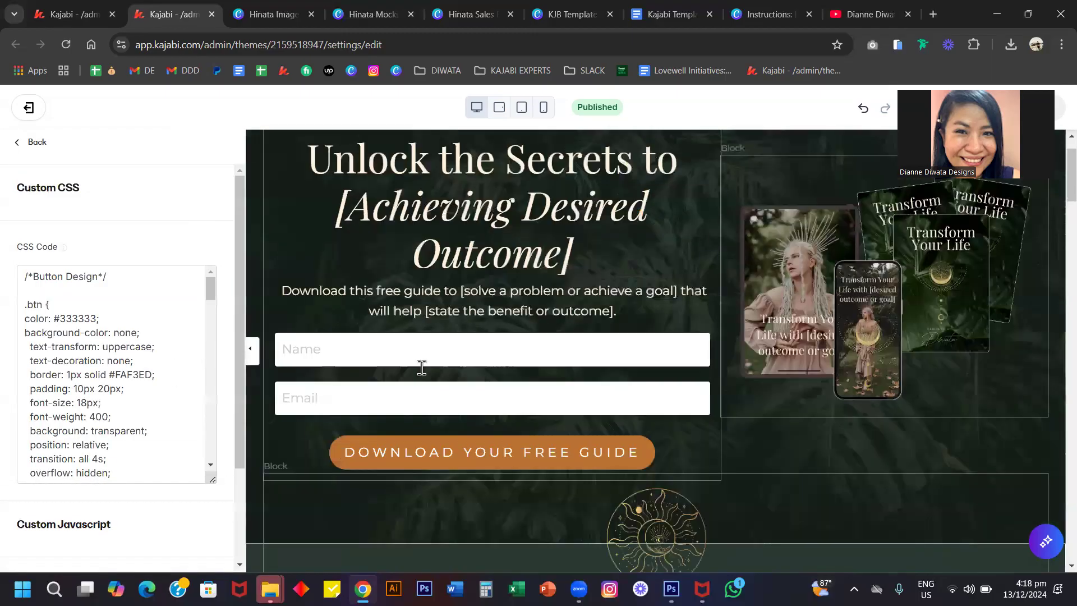
{"action": "scroll", "coordinate": [426, 359], "scroll_direction": "up", "scroll_amount": 1}
{"action": "scroll", "coordinate": [444, 356], "scroll_direction": "down", "scroll_amount": 2}
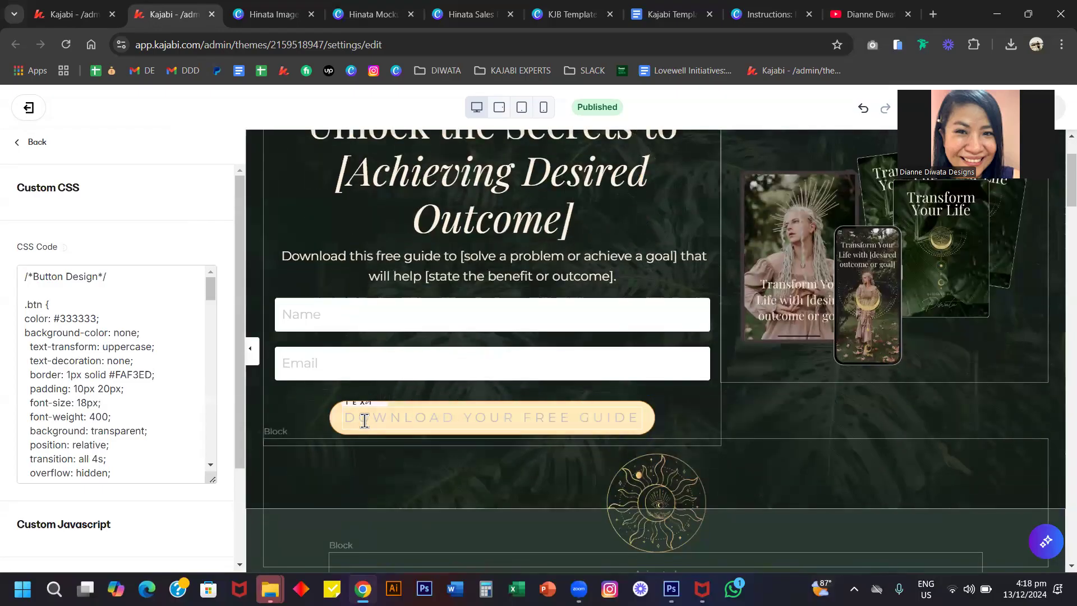
{"action": "scroll", "coordinate": [465, 441], "scroll_direction": "down", "scroll_amount": 1}
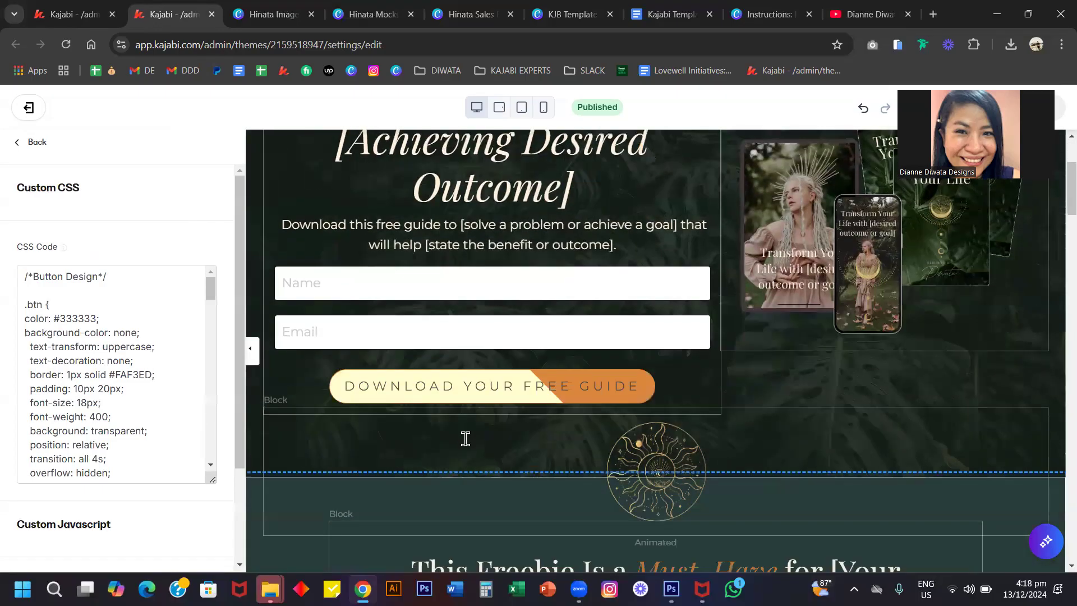
{"action": "scroll", "coordinate": [466, 440], "scroll_direction": "down", "scroll_amount": 15}
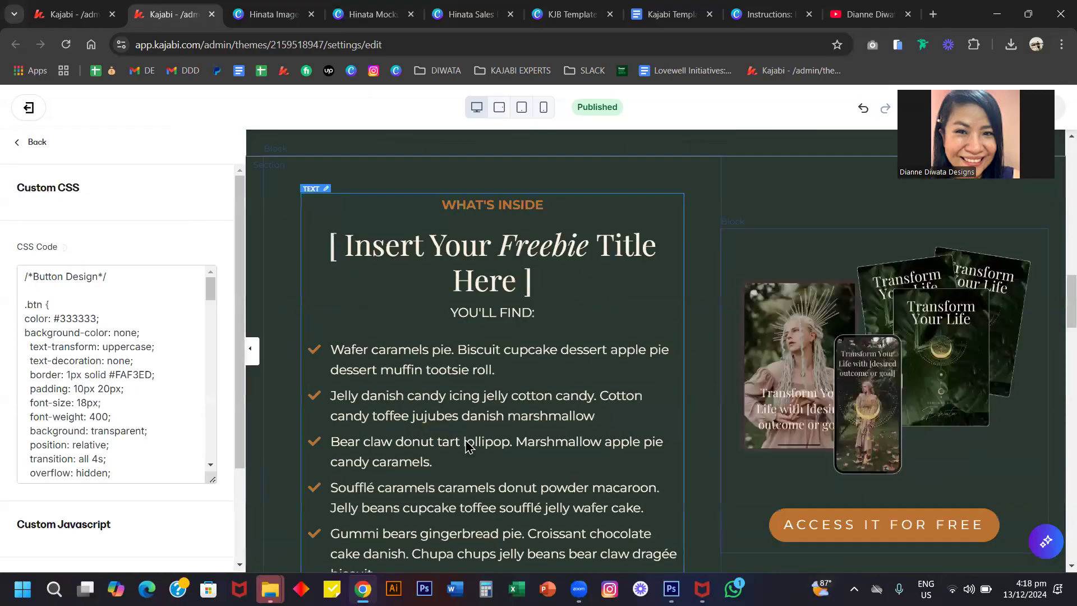
{"action": "scroll", "coordinate": [466, 444], "scroll_direction": "down", "scroll_amount": 10}
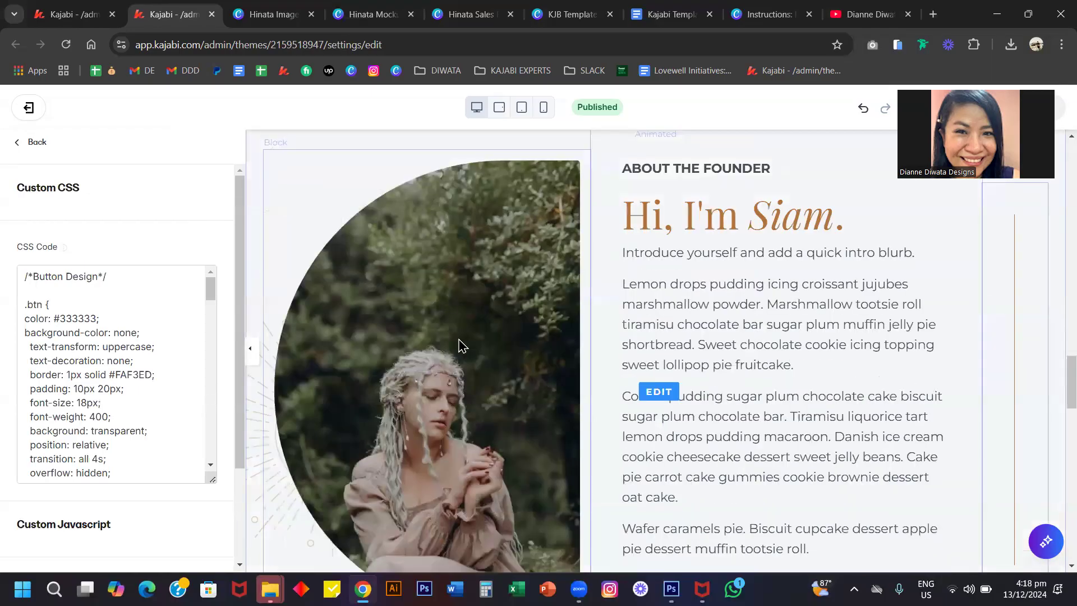
- Open the Style Guide and examine its Colors and Buttons settings
{"action": "scroll", "coordinate": [459, 331], "scroll_direction": "up", "scroll_amount": 8}
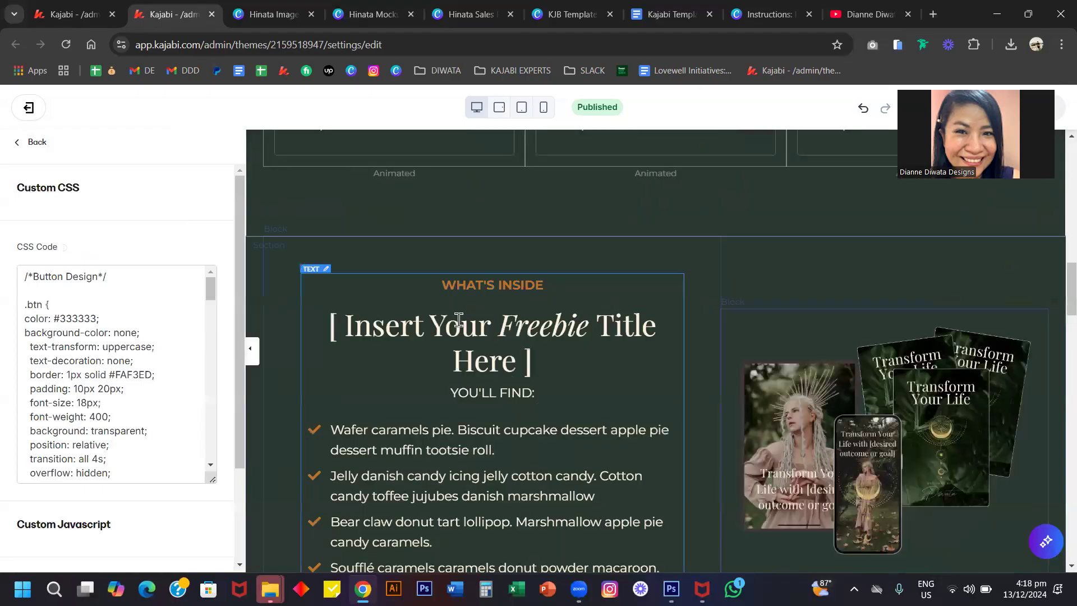
{"action": "scroll", "coordinate": [156, 402], "scroll_direction": "down", "scroll_amount": 1}
{"action": "scroll", "coordinate": [156, 402], "scroll_direction": "up", "scroll_amount": 1}
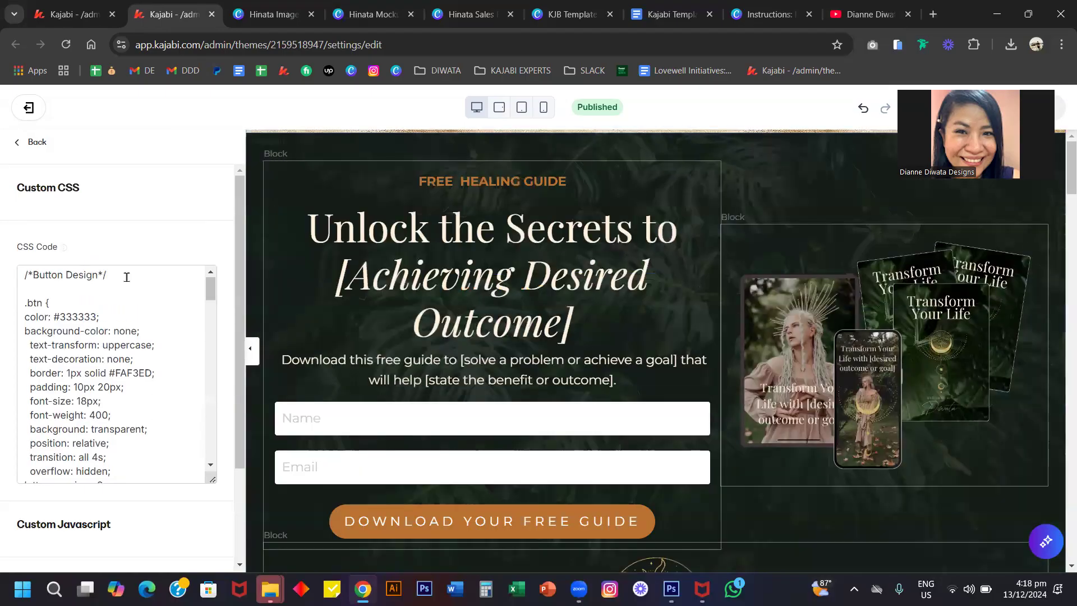
{"action": "left_click", "coordinate": [35, 142]}
{"action": "left_click", "coordinate": [66, 279]}
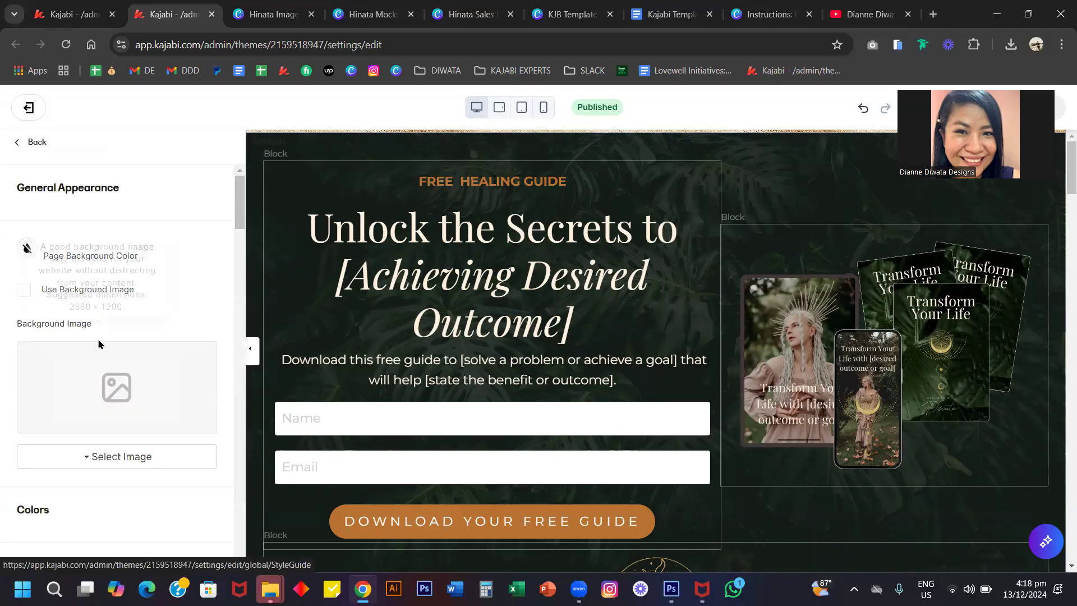
{"action": "scroll", "coordinate": [99, 342], "scroll_direction": "down", "scroll_amount": 5}
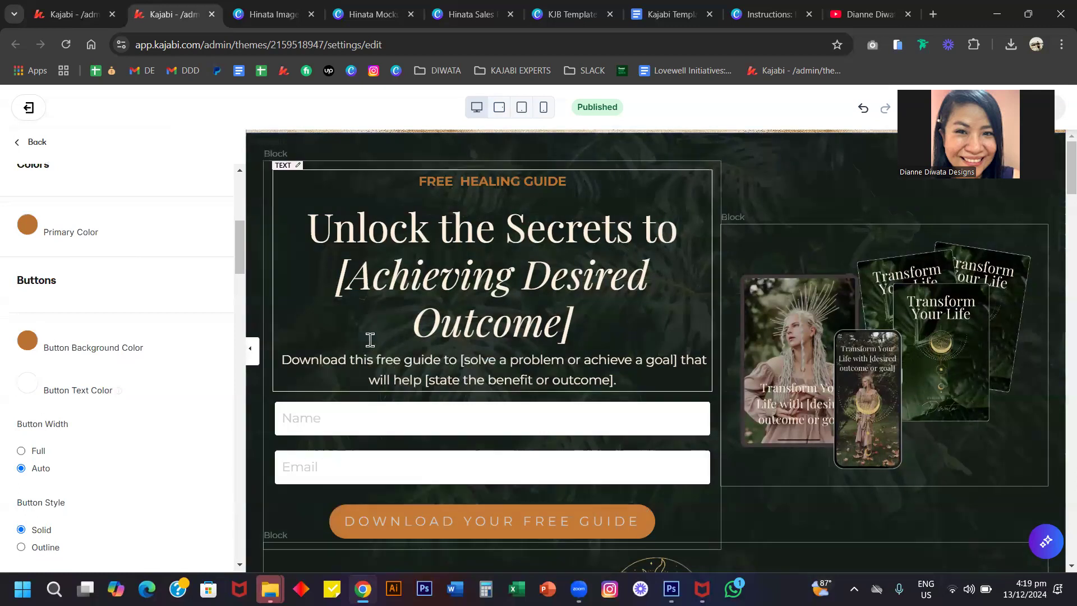
- Try the cream palette color (RGB 255, 242, 222) as the background of the hero form's "Download Your Free Guide" button
{"action": "left_click", "coordinate": [395, 306]}
{"action": "scroll", "coordinate": [156, 363], "scroll_direction": "down", "scroll_amount": 10}
{"action": "left_click", "coordinate": [87, 348]}
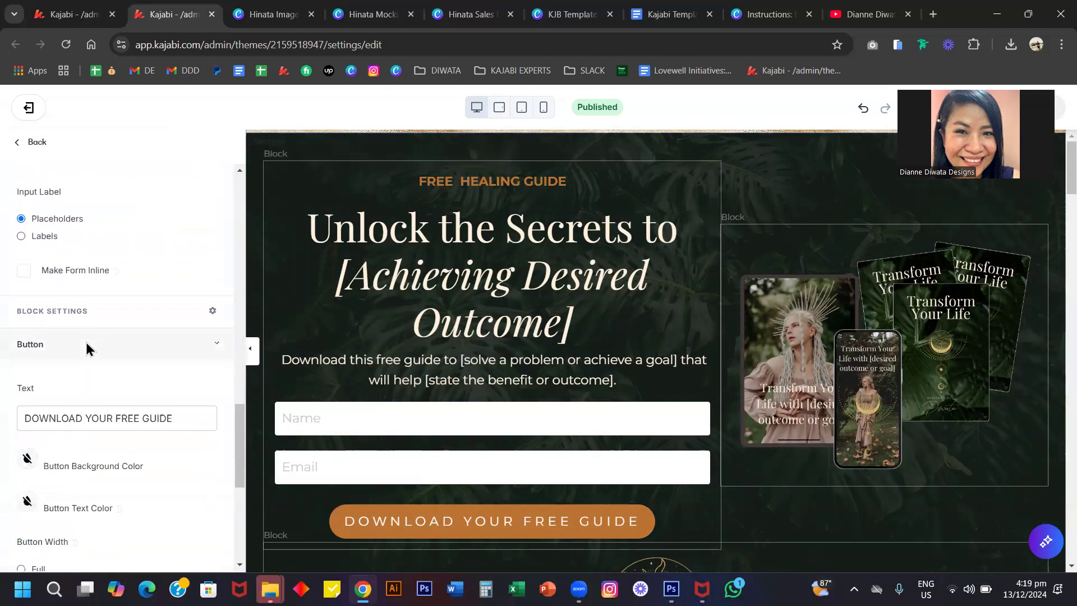
{"action": "scroll", "coordinate": [87, 345], "scroll_direction": "down", "scroll_amount": 3}
{"action": "left_click", "coordinate": [25, 297]}
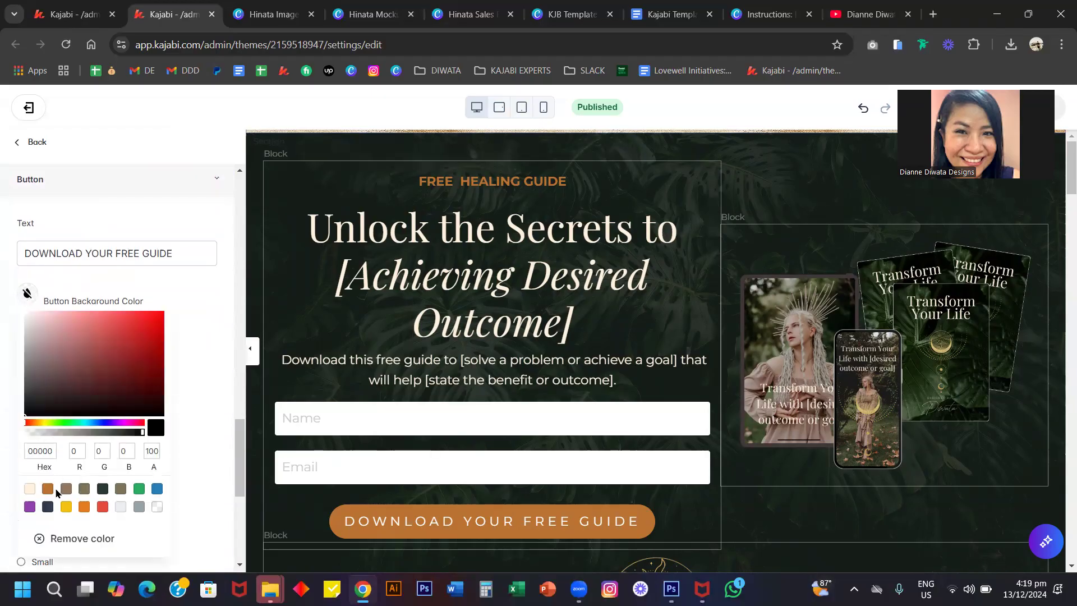
{"action": "left_click", "coordinate": [31, 490]}
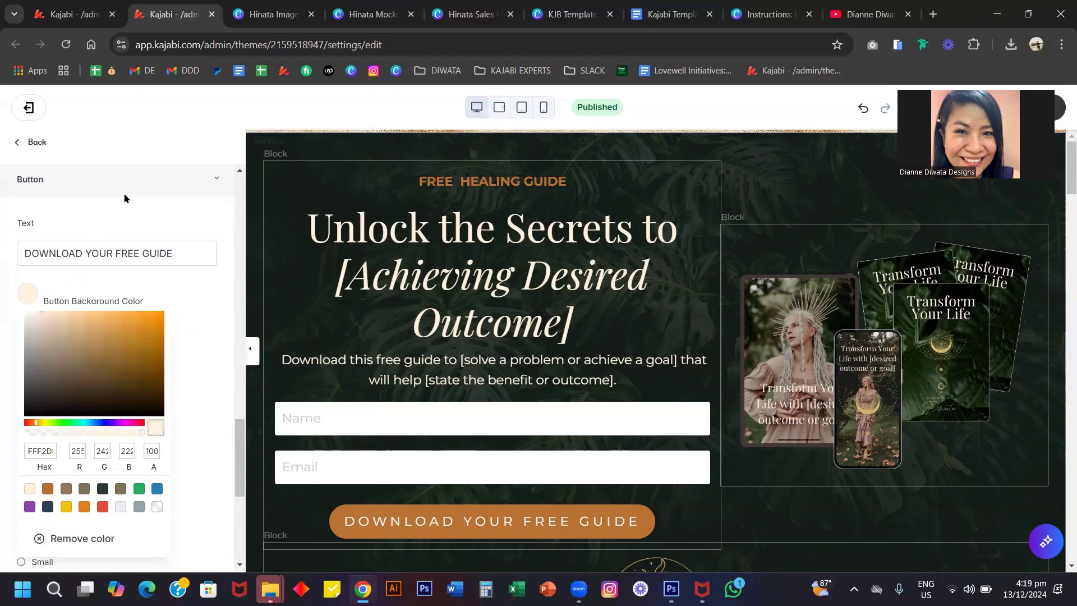
{"action": "left_click", "coordinate": [123, 193]}
- Try the dark green palette color (RGB 40, 57, 49) as the hero form button's text color
{"action": "left_click", "coordinate": [26, 338]}
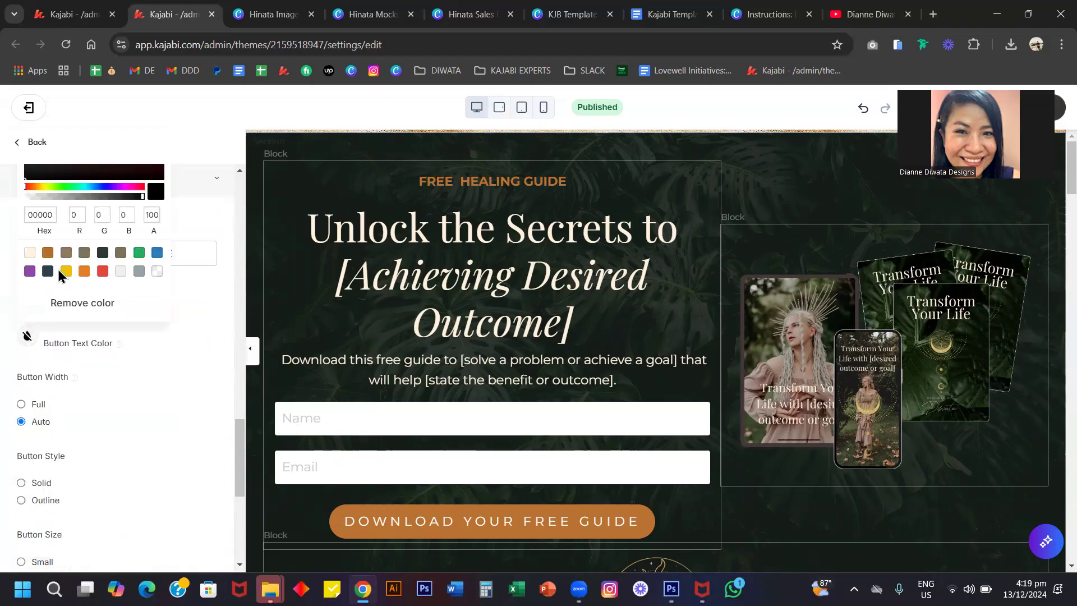
{"action": "left_click", "coordinate": [103, 252]}
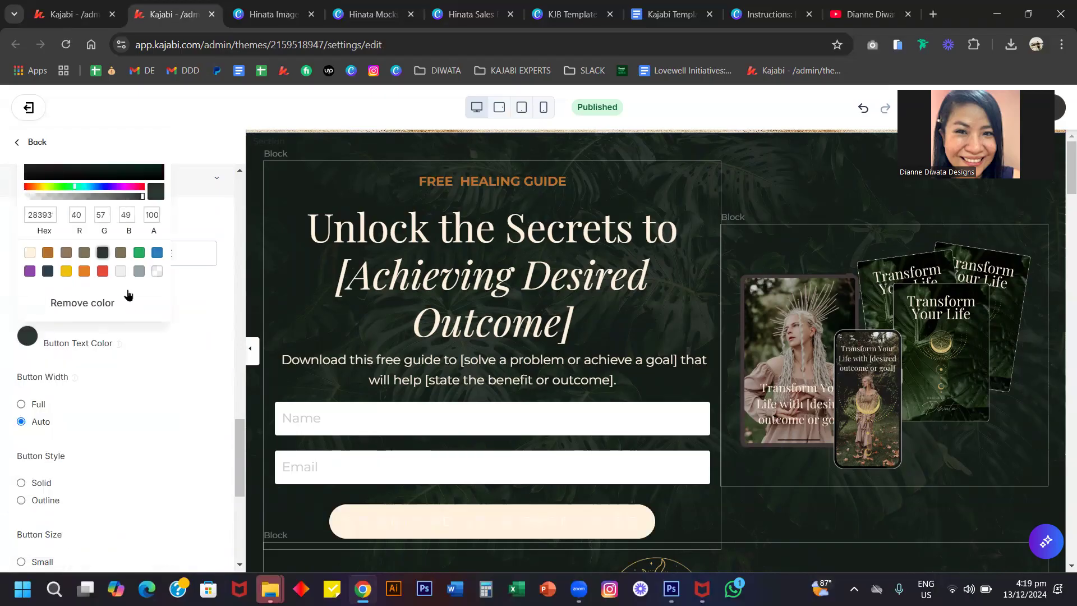
{"action": "left_click", "coordinate": [196, 387]}
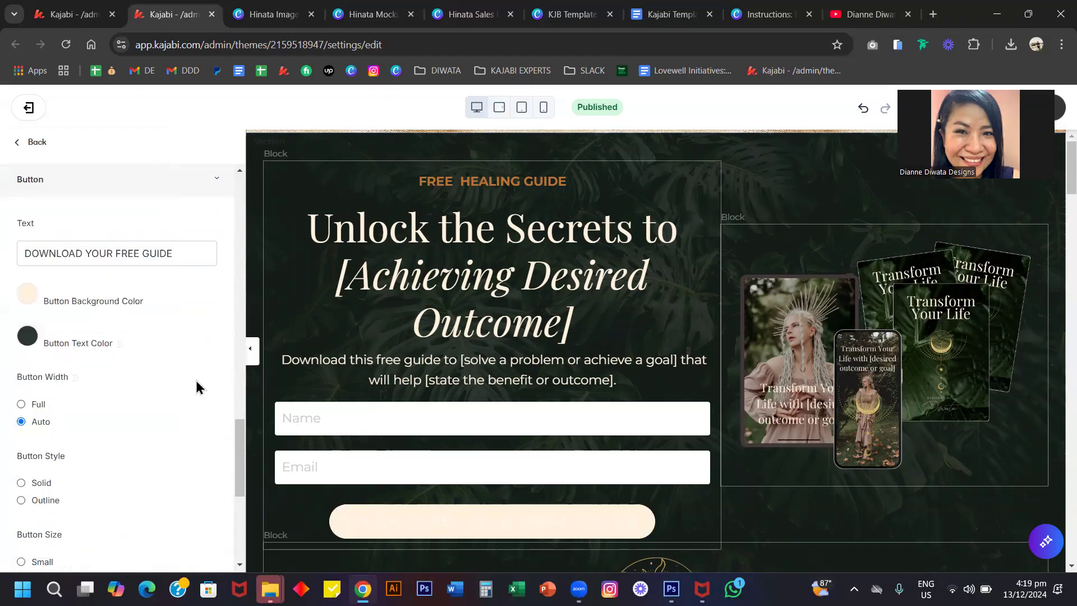
- Return to the page settings, open Custom Code and enlarge the CSS Code box
{"action": "left_click", "coordinate": [36, 142]}
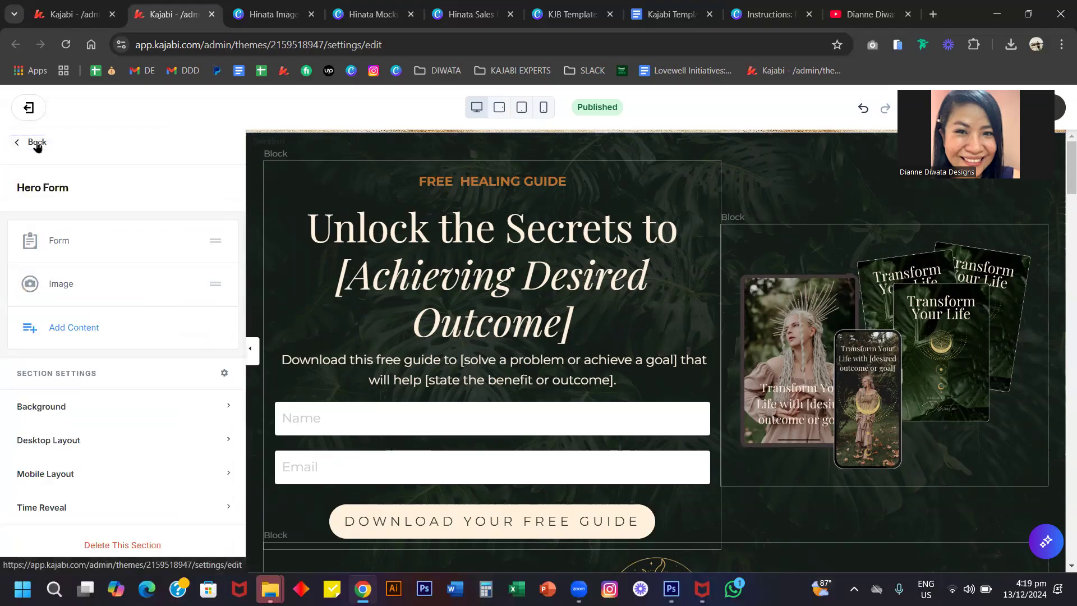
{"action": "left_click", "coordinate": [37, 144]}
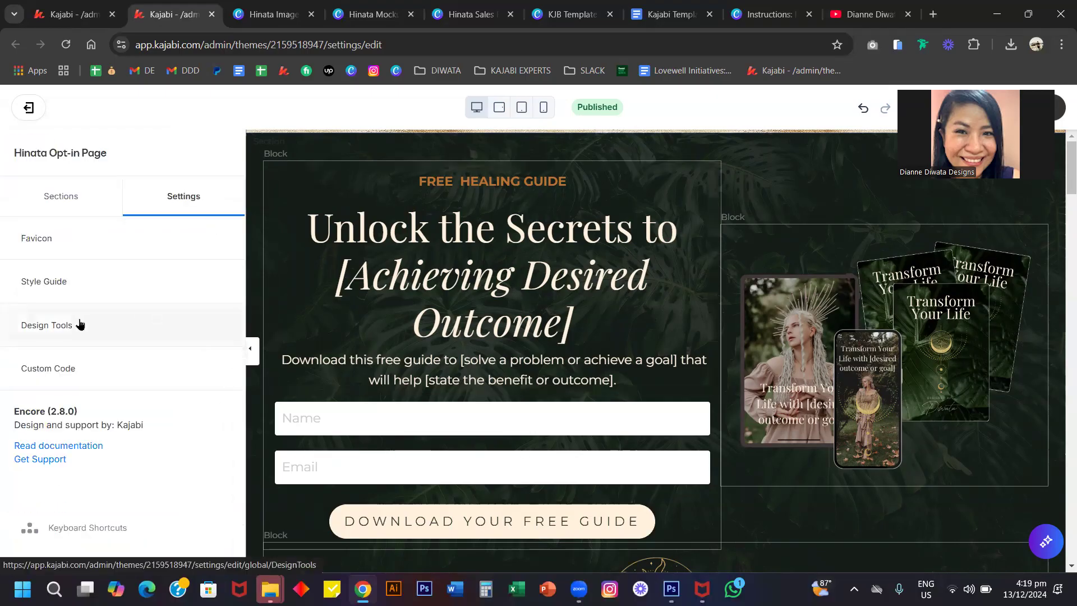
{"action": "left_click", "coordinate": [69, 373]}
{"action": "left_click_drag", "start_coordinate": [216, 339], "coordinate": [210, 500]}
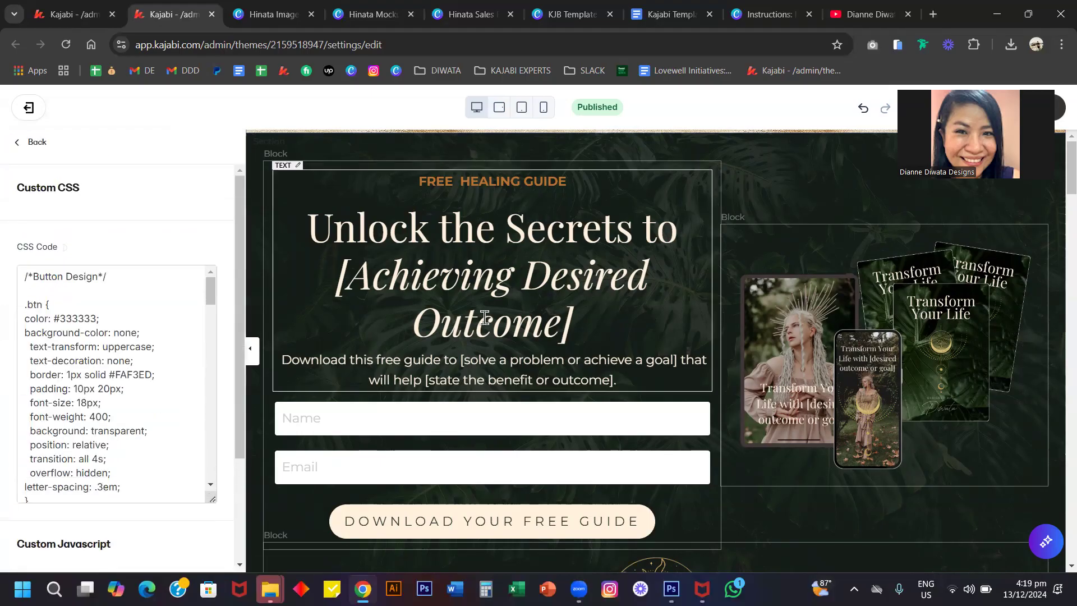
- Examine the Call To Action settings of the "This Freebie Is a Must-Have" text block, then return to the page settings
{"action": "scroll", "coordinate": [550, 345], "scroll_direction": "down", "scroll_amount": 5}
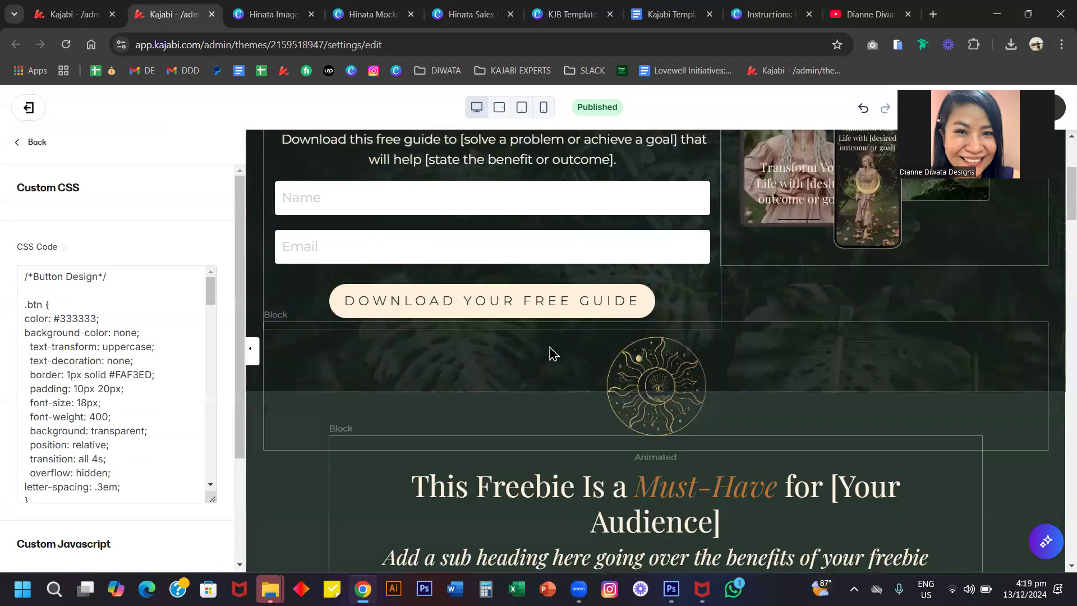
{"action": "left_click", "coordinate": [540, 366]}
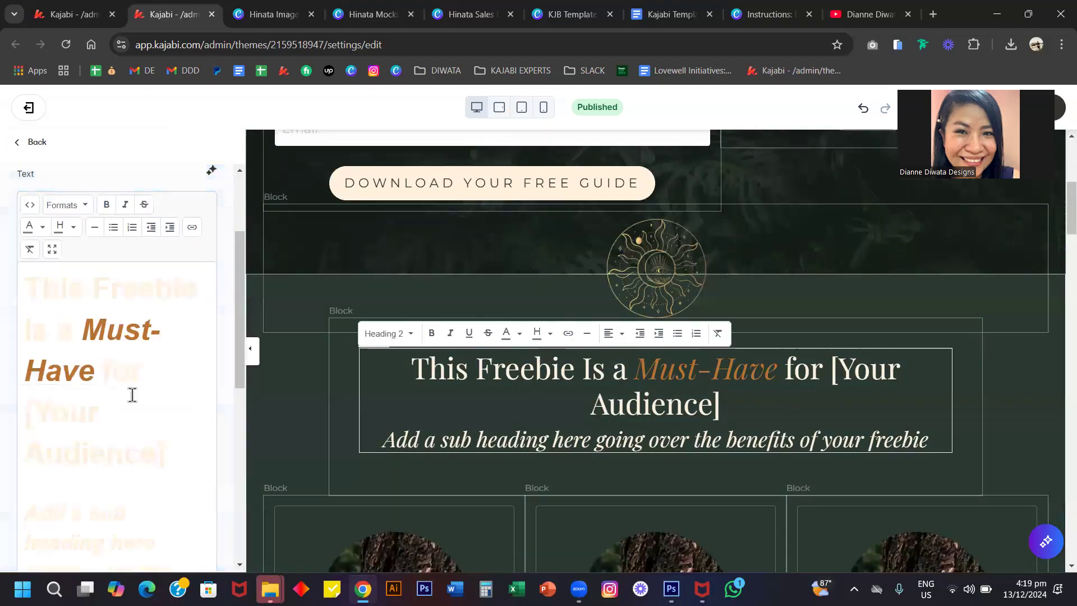
{"action": "scroll", "coordinate": [124, 408], "scroll_direction": "down", "scroll_amount": 5}
{"action": "left_click", "coordinate": [123, 314]}
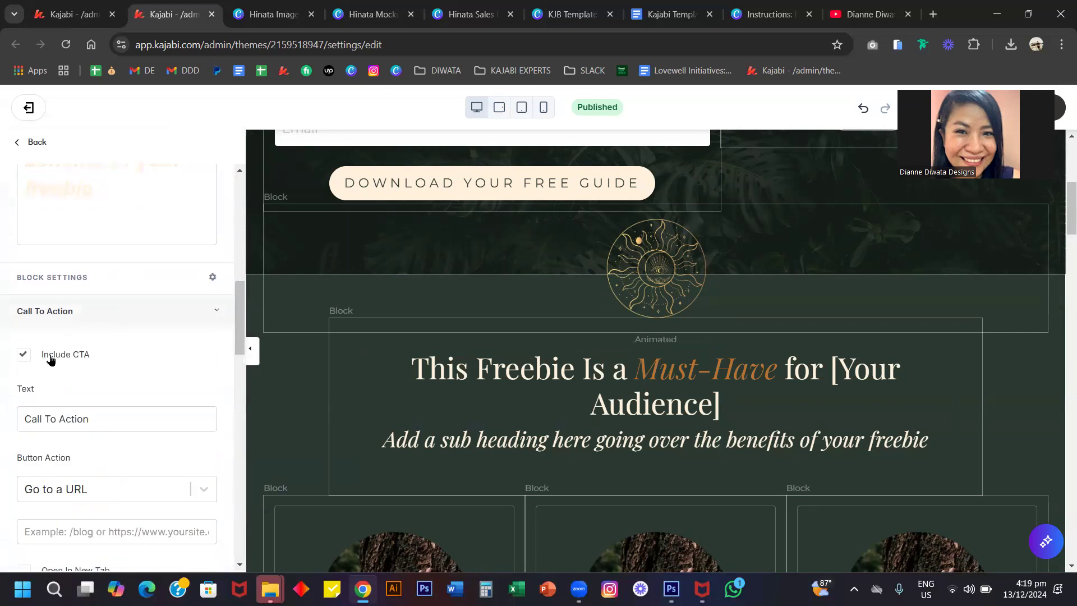
{"action": "scroll", "coordinate": [413, 378], "scroll_direction": "up", "scroll_amount": 5}
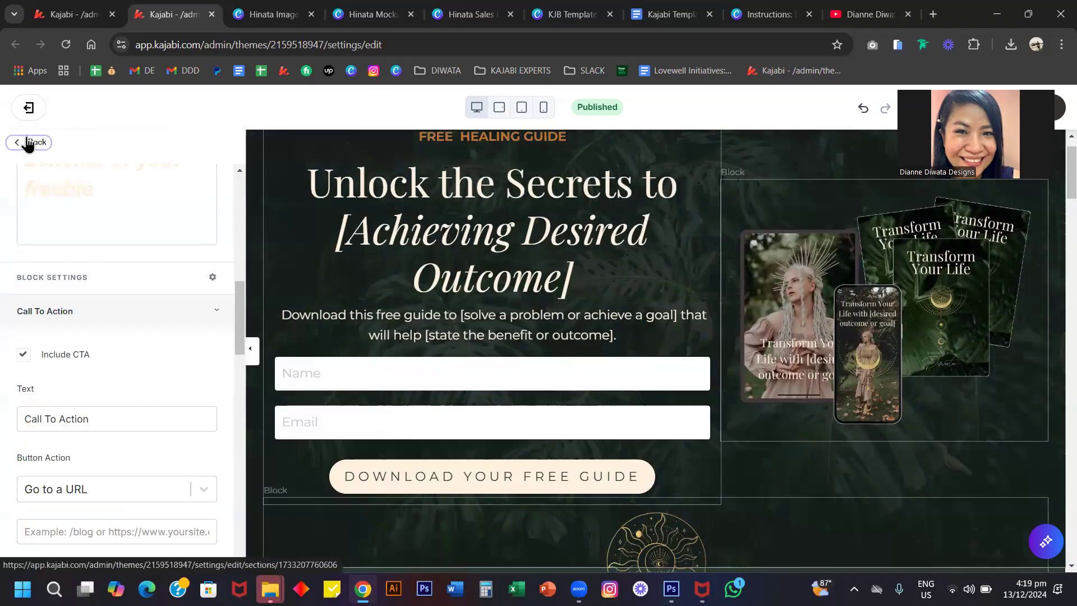
{"action": "left_click", "coordinate": [24, 141]}
{"action": "left_click", "coordinate": [24, 141]}
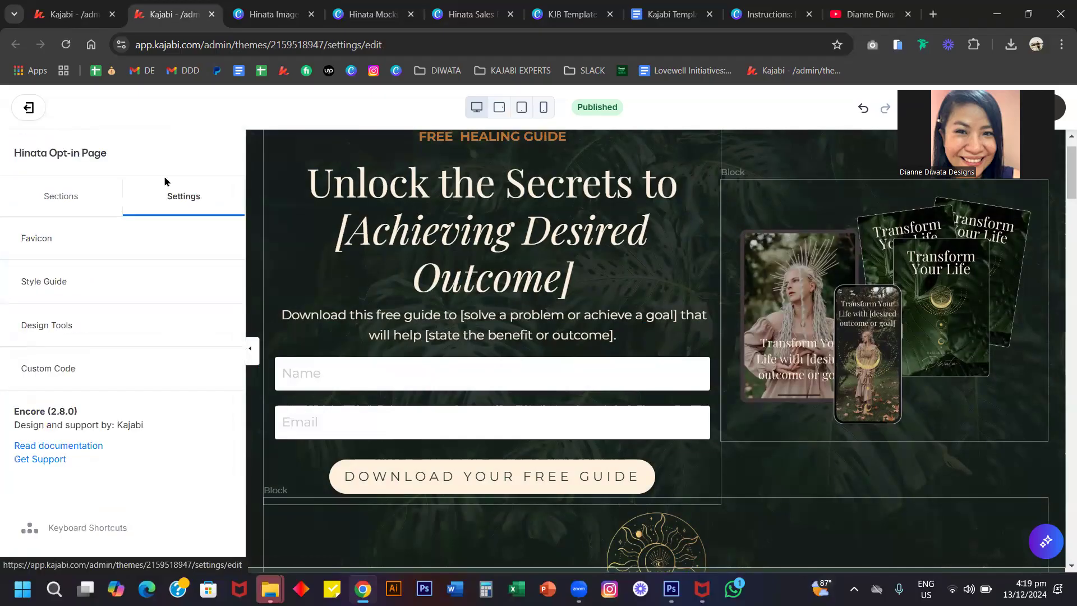
- In the Custom CSS code, set the font-size in the .form-btn rule to 22px
{"action": "left_click", "coordinate": [78, 368]}
{"action": "left_click", "coordinate": [222, 327]}
{"action": "left_click_drag", "start_coordinate": [222, 343], "coordinate": [215, 568]}
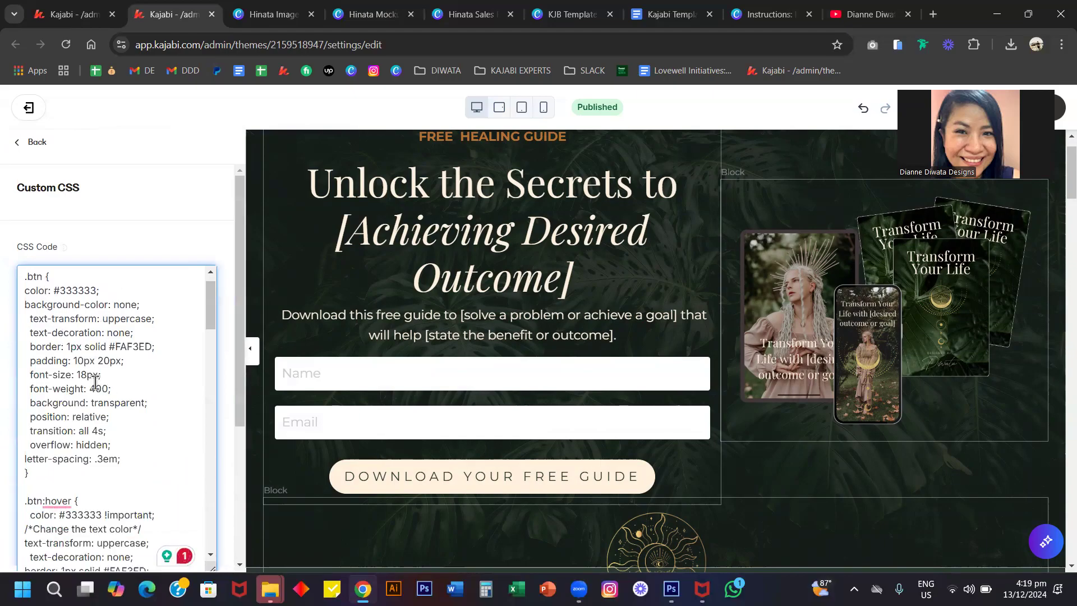
{"action": "scroll", "coordinate": [95, 381], "scroll_direction": "down", "scroll_amount": 9}
{"action": "scroll", "coordinate": [95, 381], "scroll_direction": "down", "scroll_amount": 2}
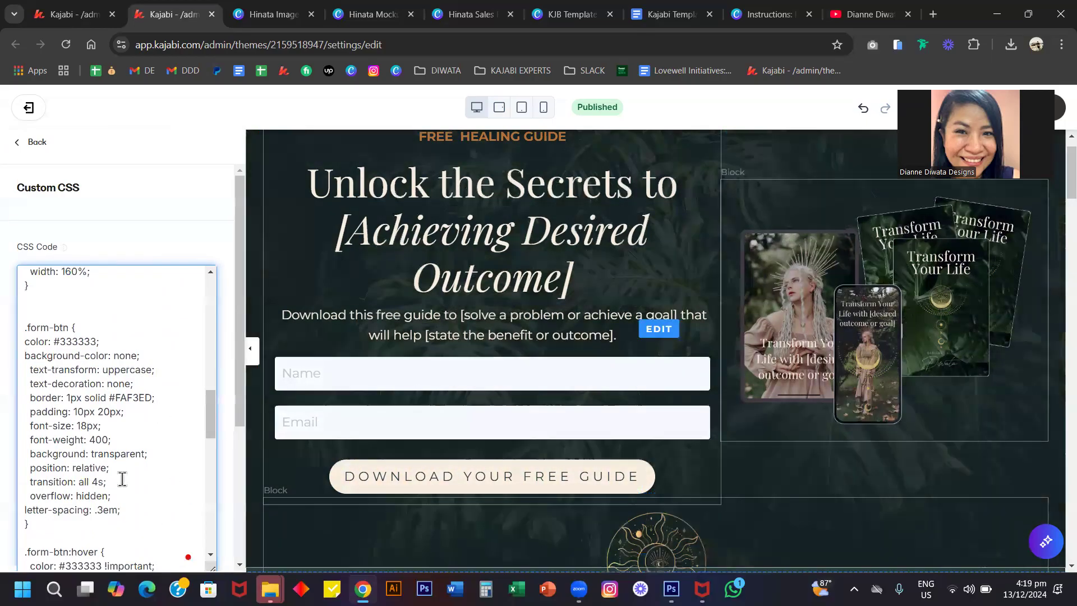
{"action": "scroll", "coordinate": [120, 479], "scroll_direction": "down", "scroll_amount": 2}
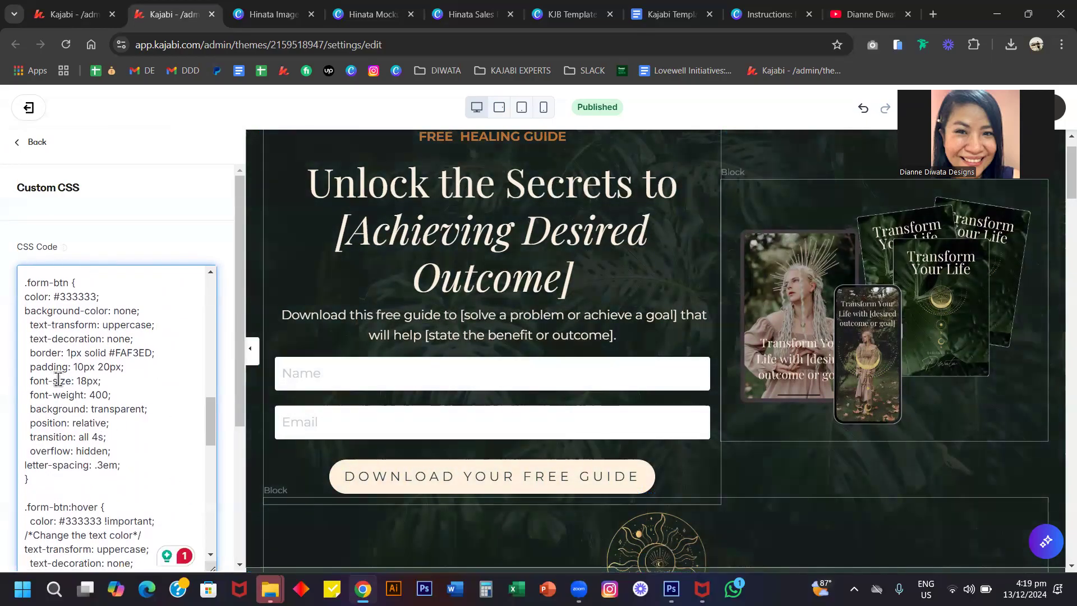
{"action": "left_click", "coordinate": [87, 381]}
{"action": "key", "text": "BackSpace"}
{"action": "key", "text": "BackSpace"}
{"action": "type", "text": "22"}
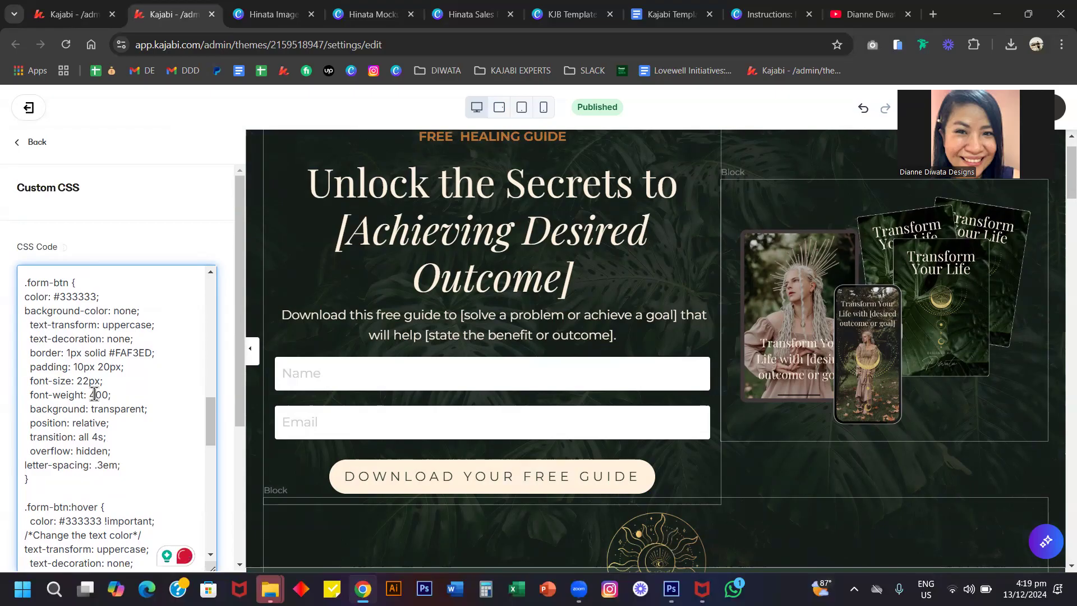
- Set the .form-btn rule's font-weight to 600 and its letter-spacing to .1em
{"action": "type", "text": "6"}
{"action": "left_click", "coordinate": [102, 464]}
{"action": "key", "text": "BackSpace"}
{"action": "type", "text": "1"}
{"action": "scroll", "coordinate": [136, 470], "scroll_direction": "down", "scroll_amount": 2}
{"action": "scroll", "coordinate": [137, 470], "scroll_direction": "up", "scroll_amount": 2}
{"action": "scroll", "coordinate": [137, 470], "scroll_direction": "down", "scroll_amount": 4}
{"action": "scroll", "coordinate": [137, 470], "scroll_direction": "up", "scroll_amount": 3}
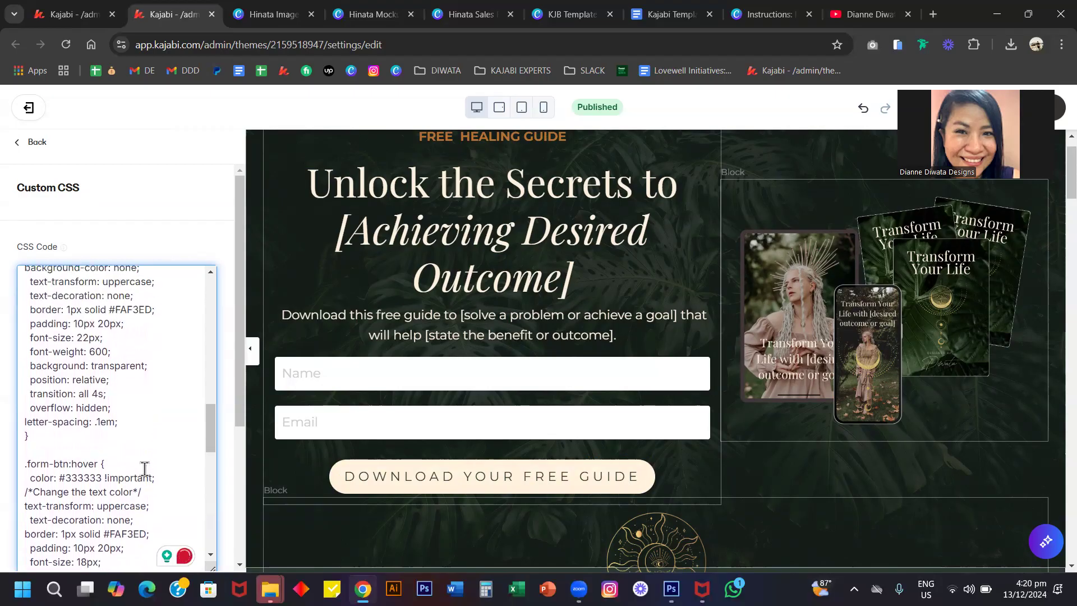
- Remove the custom background color and text color from the hero form's "Download Your Free Guide" button
{"action": "left_click", "coordinate": [368, 291]}
{"action": "scroll", "coordinate": [96, 416], "scroll_direction": "down", "scroll_amount": 10}
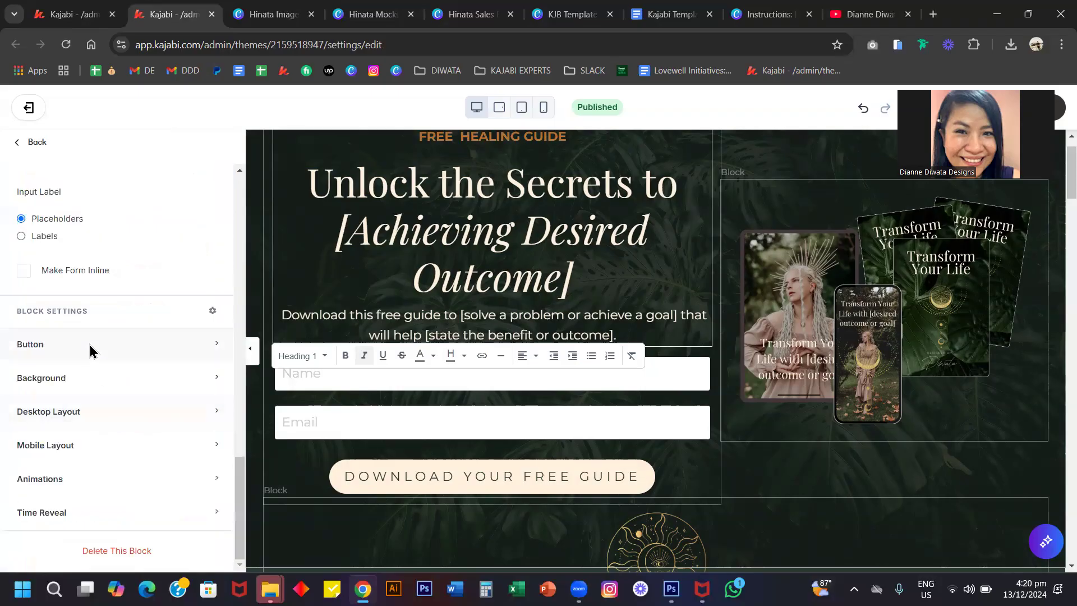
{"action": "left_click", "coordinate": [90, 347]}
{"action": "left_click", "coordinate": [28, 460]}
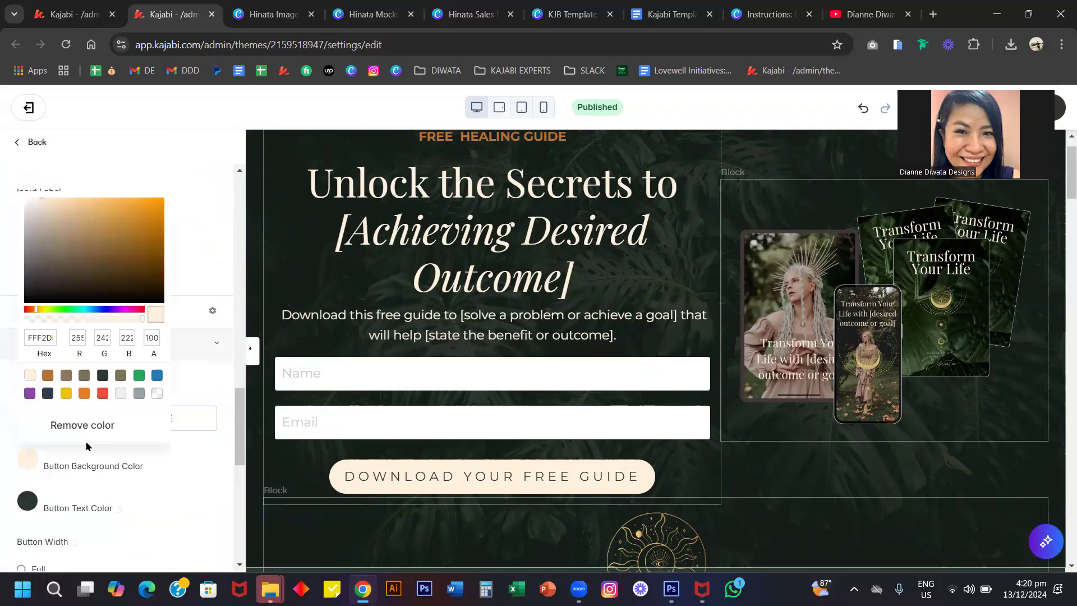
{"action": "left_click", "coordinate": [90, 425]}
{"action": "left_click", "coordinate": [27, 504]}
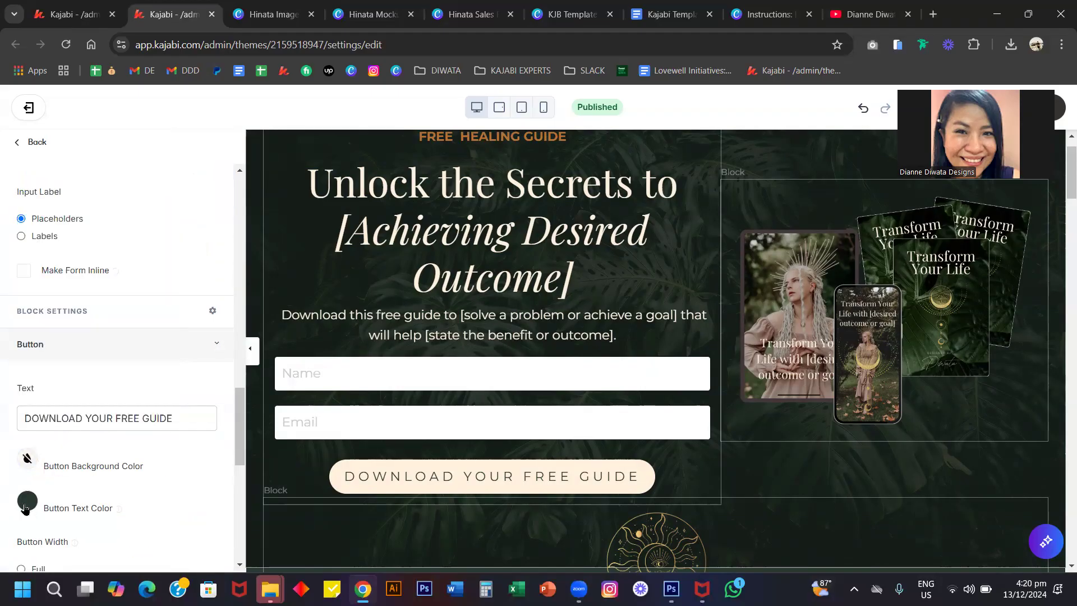
{"action": "left_click", "coordinate": [27, 502]}
{"action": "left_click", "coordinate": [79, 470]}
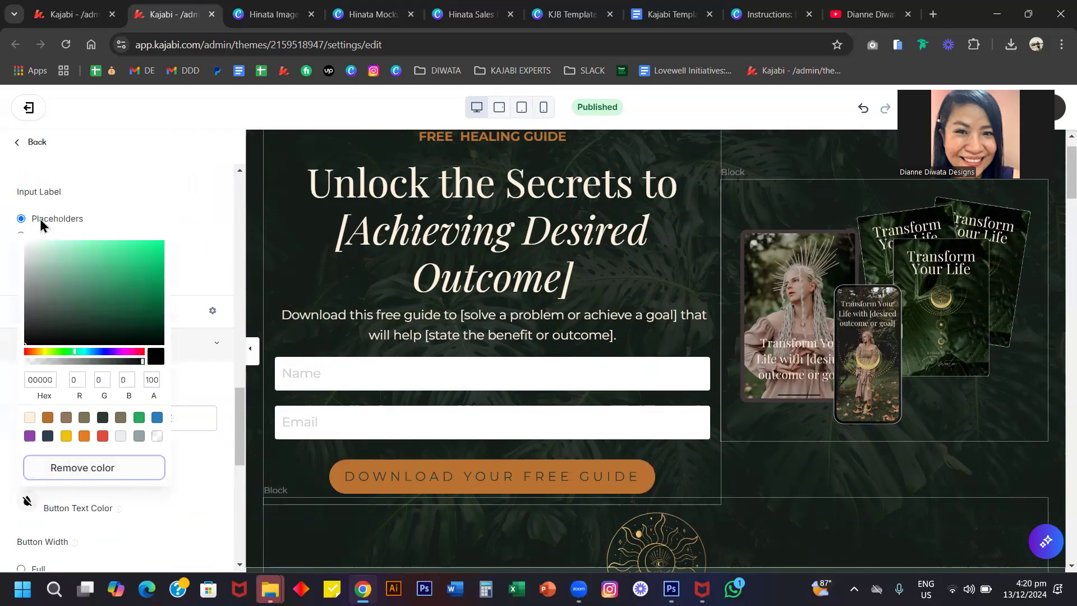
- Open Custom Code again, enlarge the CSS Code box and examine the .form-btn:hover rule and its text color value
{"action": "left_click", "coordinate": [36, 143]}
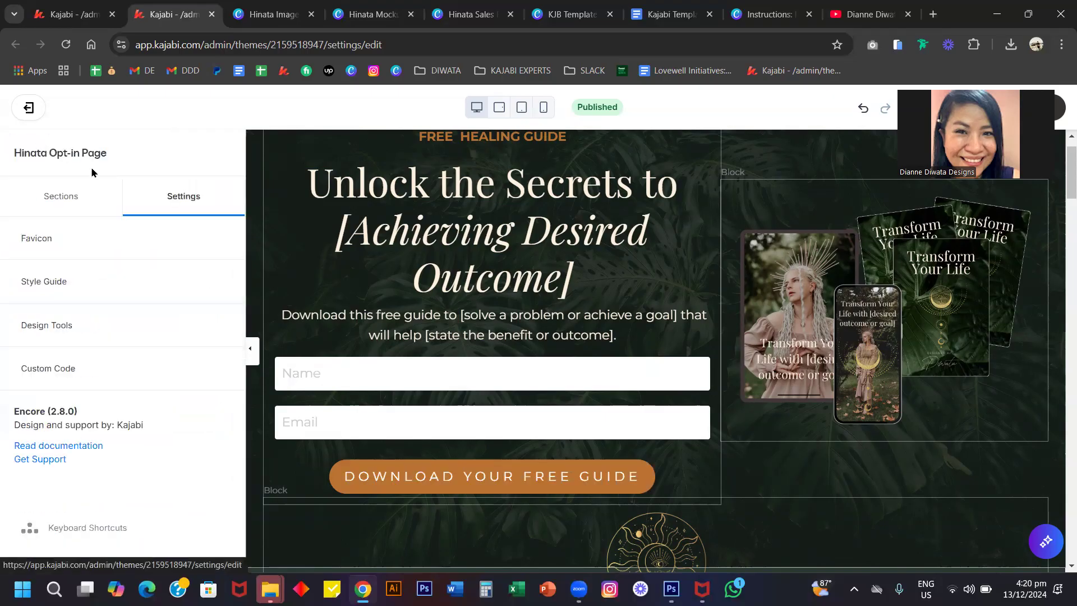
{"action": "left_click", "coordinate": [29, 369]}
{"action": "left_click_drag", "start_coordinate": [212, 353], "coordinate": [213, 524]}
{"action": "scroll", "coordinate": [163, 457], "scroll_direction": "down", "scroll_amount": 1}
{"action": "scroll", "coordinate": [163, 457], "scroll_direction": "down", "scroll_amount": 10}
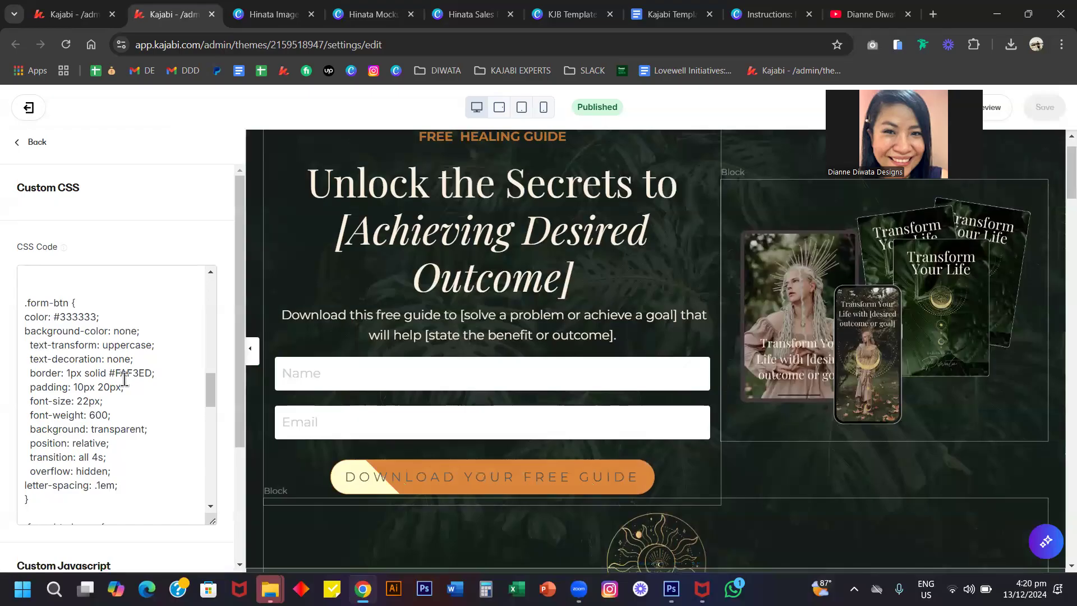
{"action": "scroll", "coordinate": [124, 379], "scroll_direction": "down", "scroll_amount": 1}
{"action": "scroll", "coordinate": [124, 379], "scroll_direction": "down", "scroll_amount": 3}
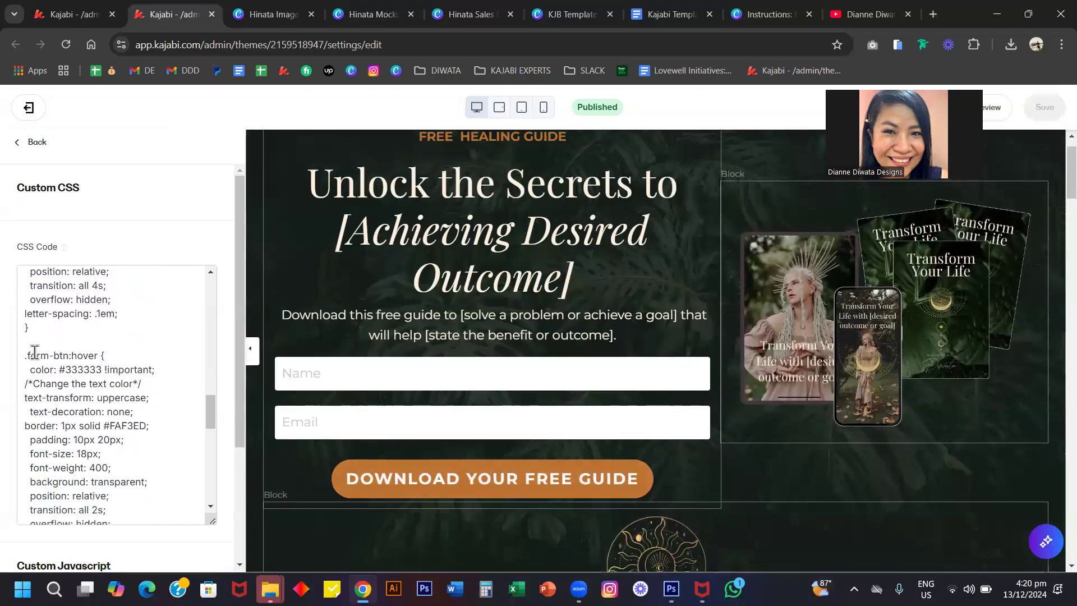
{"action": "scroll", "coordinate": [87, 357], "scroll_direction": "down", "scroll_amount": 1}
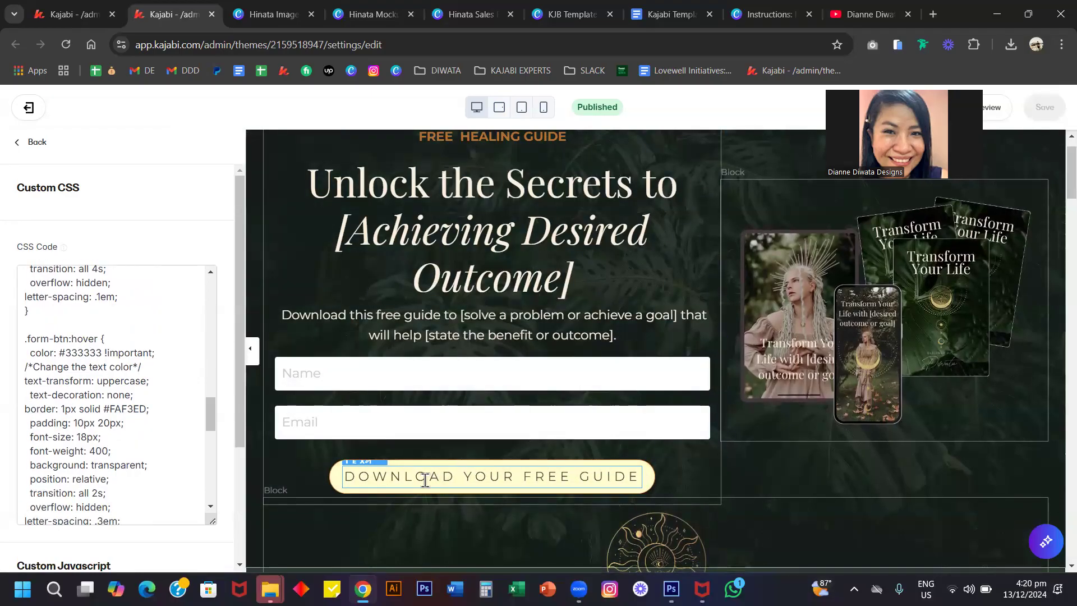
{"action": "double_click", "coordinate": [80, 353]}
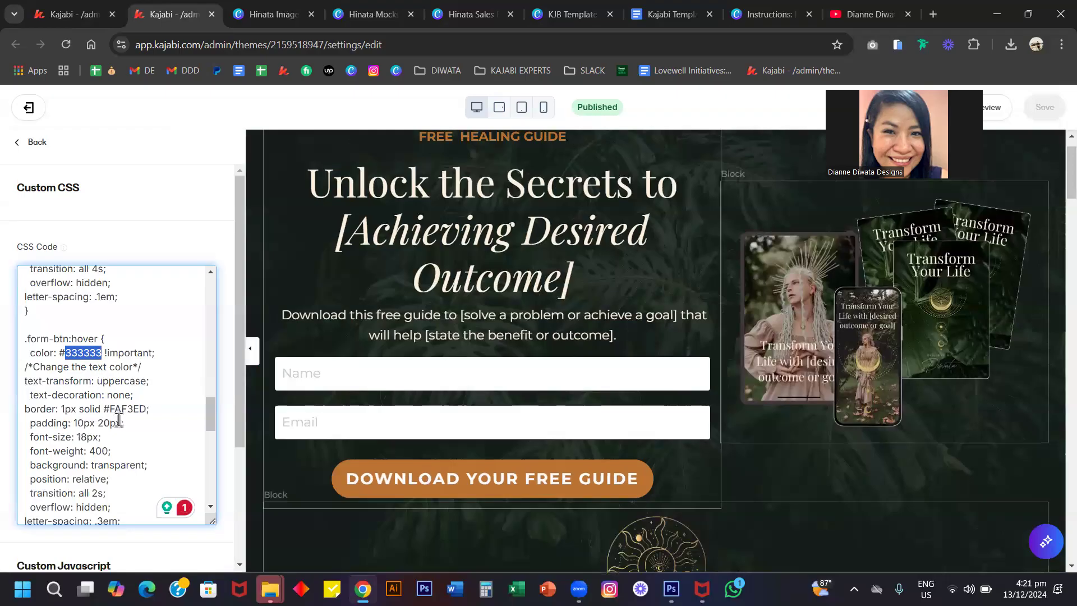
- Change the form button's hover fill by setting the background-color in the .form-btn::before rule to #ffffff
{"action": "scroll", "coordinate": [118, 415], "scroll_direction": "down", "scroll_amount": 4}
{"action": "scroll", "coordinate": [118, 418], "scroll_direction": "down", "scroll_amount": 5}
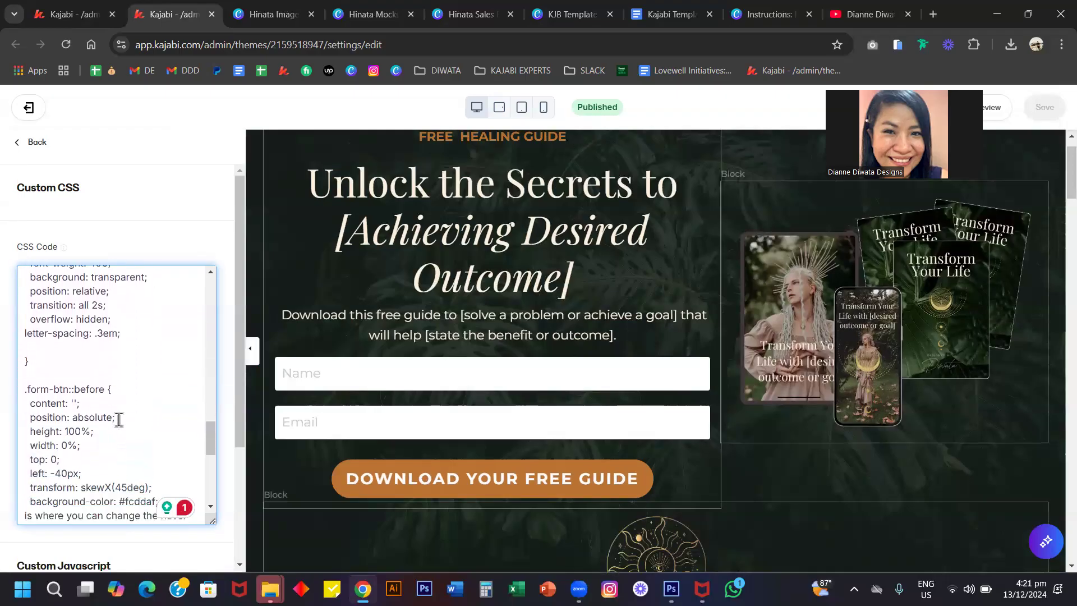
{"action": "left_click_drag", "start_coordinate": [121, 338], "coordinate": [25, 329]}
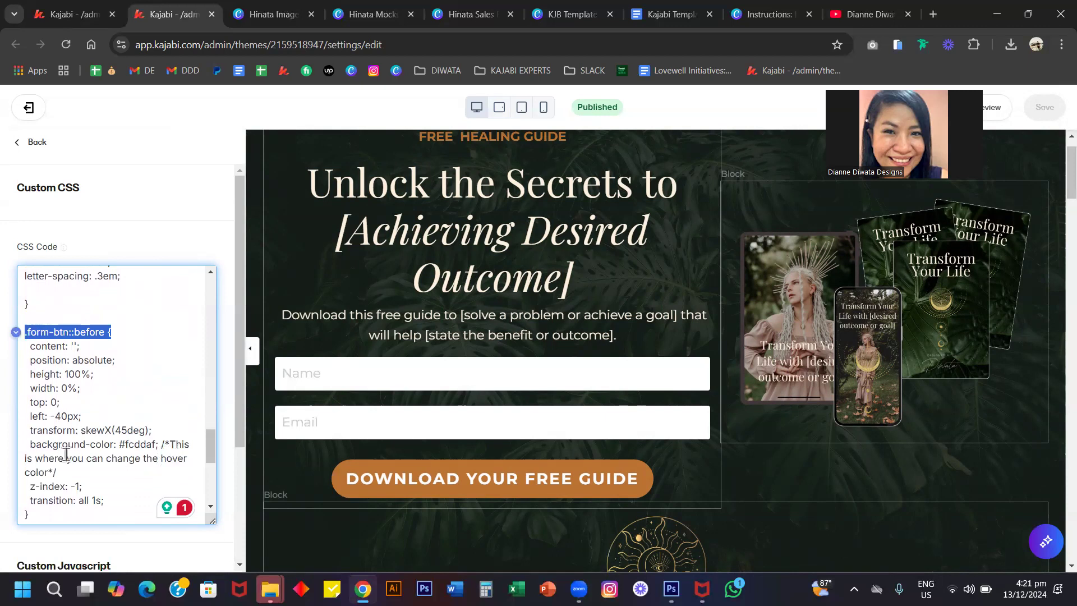
{"action": "double_click", "coordinate": [133, 443]}
{"action": "type", "text": "ffffff"}
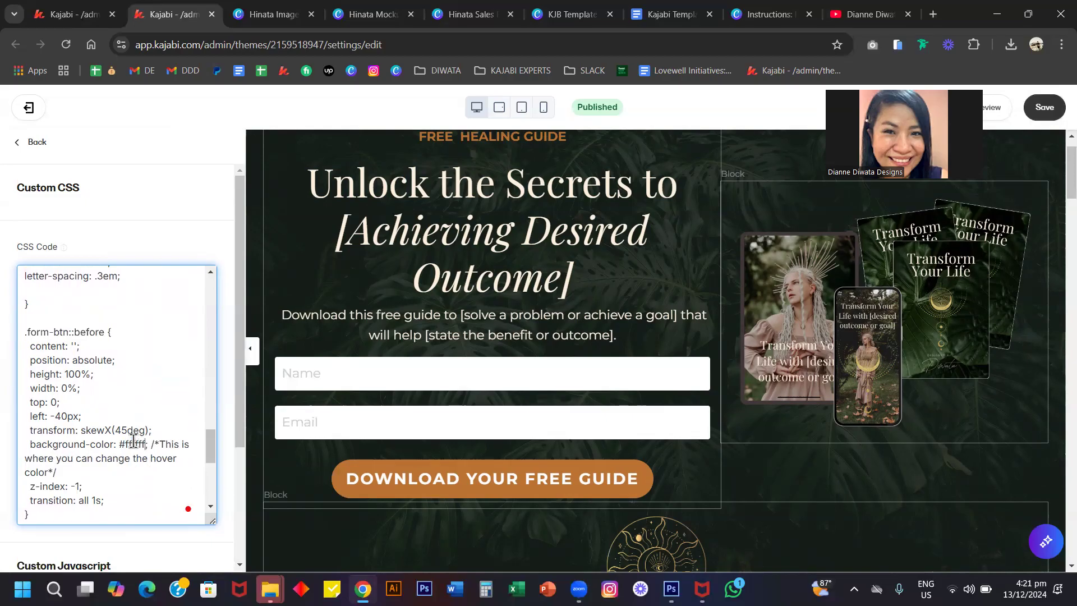
- Save the hover fill change and copy the font-size and font-weight lines from the .form-btn rule
{"action": "key", "text": "ctrl+s"}
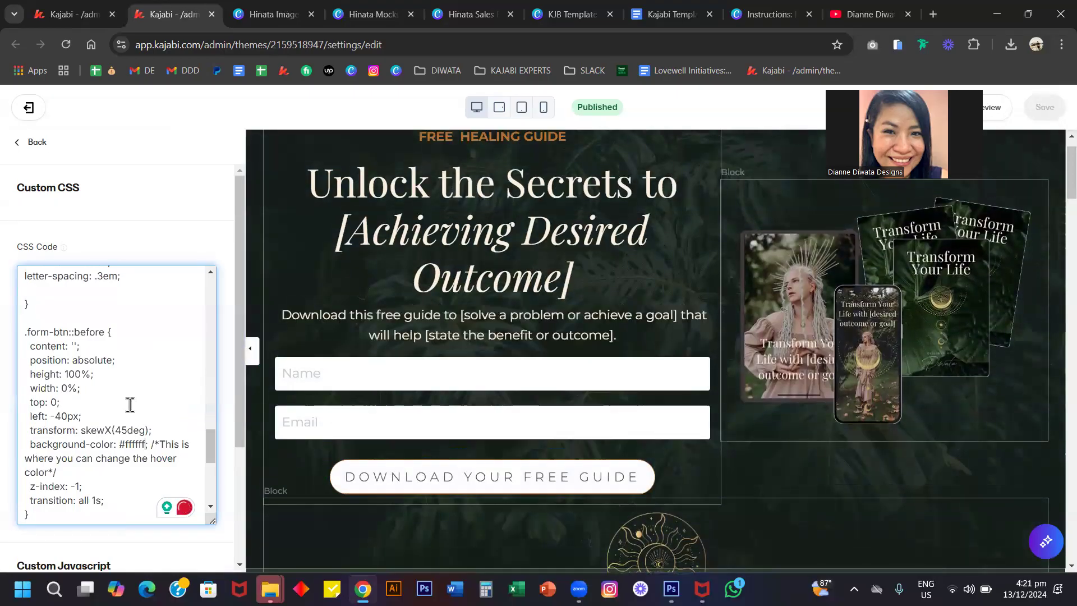
{"action": "scroll", "coordinate": [118, 396], "scroll_direction": "up", "scroll_amount": 4}
{"action": "scroll", "coordinate": [118, 396], "scroll_direction": "up", "scroll_amount": 4}
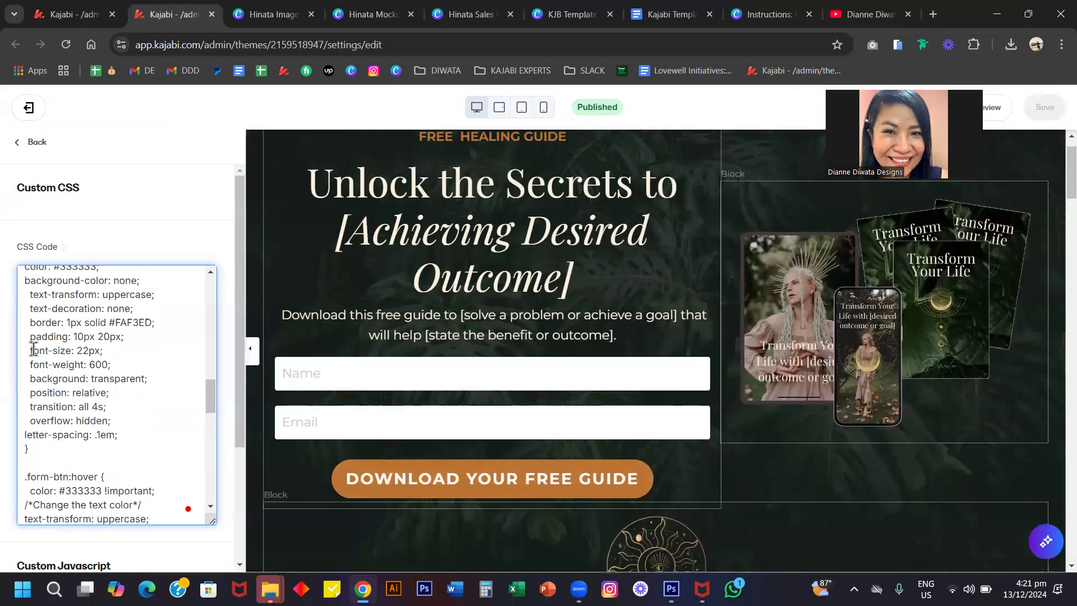
{"action": "scroll", "coordinate": [33, 350], "scroll_direction": "up", "scroll_amount": 1}
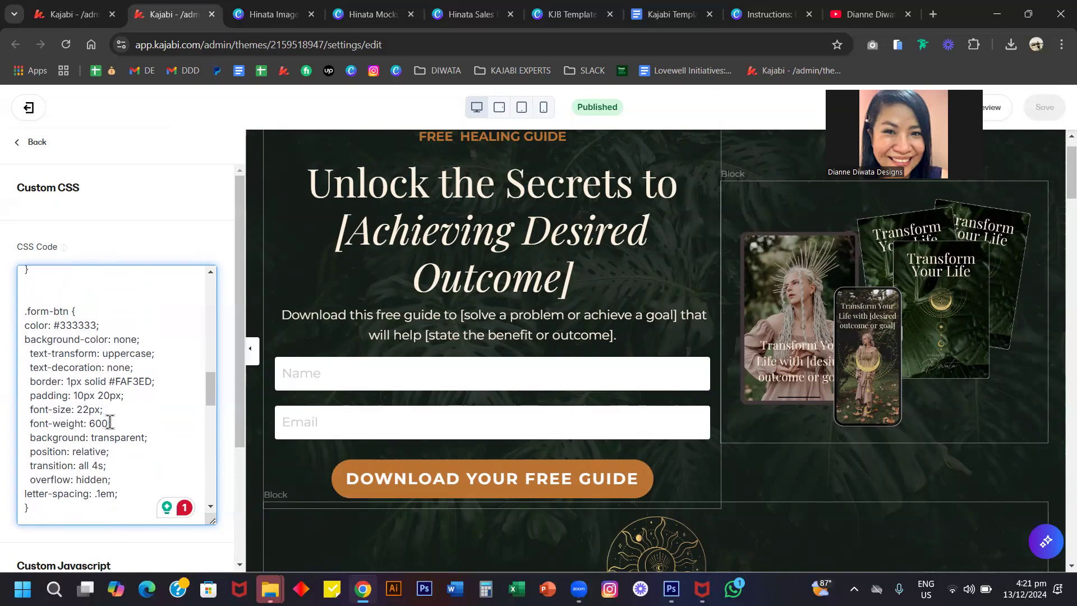
{"action": "left_click_drag", "start_coordinate": [111, 423], "coordinate": [29, 410]}
{"action": "key", "text": "ctrl+c"}
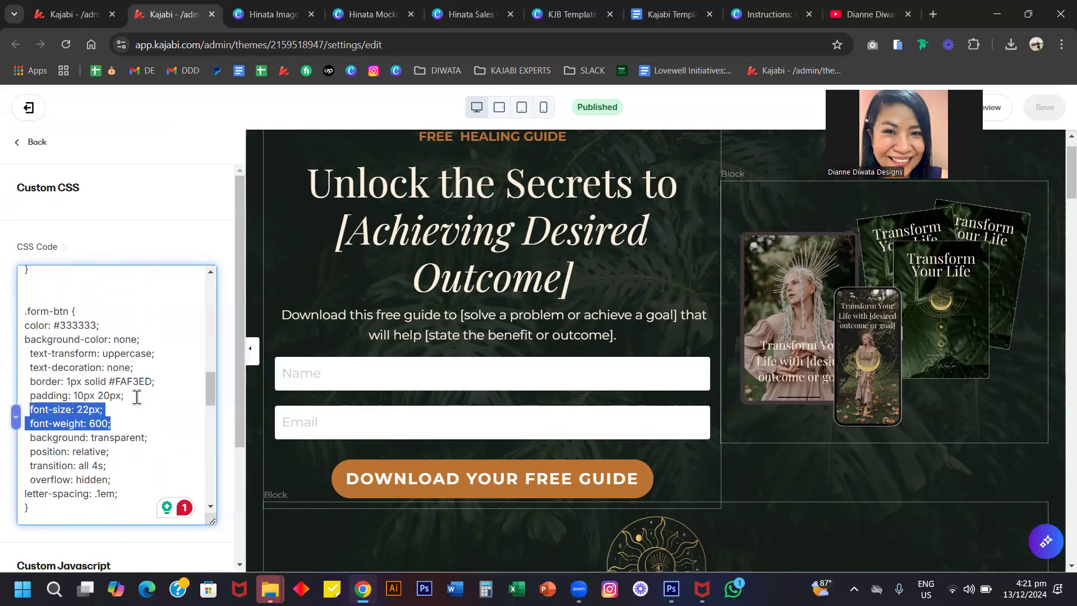
- Set the .form-btn:hover rule's font-size to 22px, font-weight to 600 and letter-spacing to .1em, and save the page
{"action": "scroll", "coordinate": [137, 397], "scroll_direction": "down", "scroll_amount": 3}
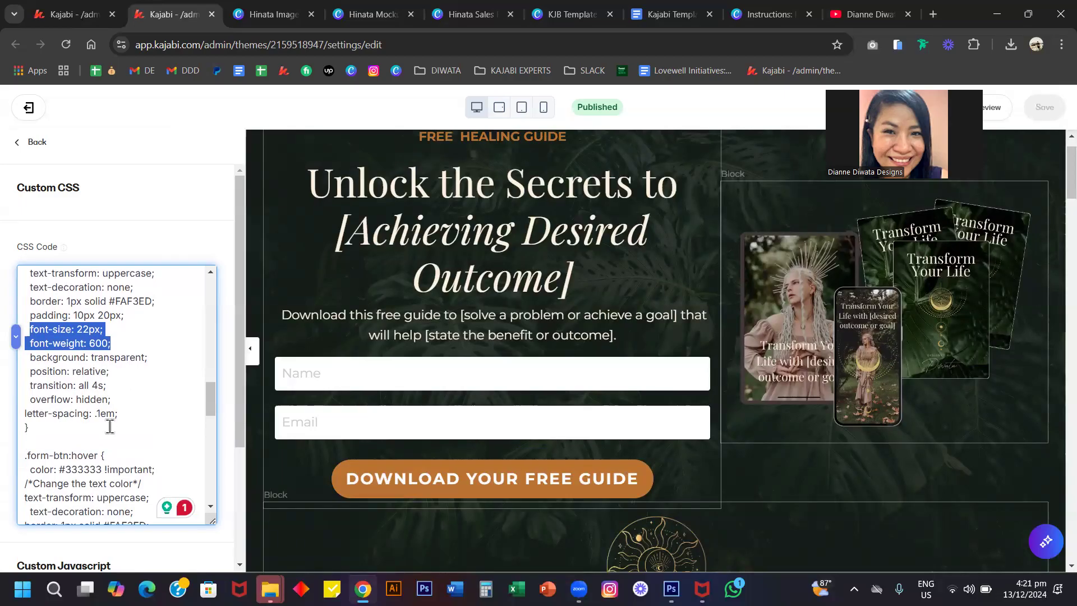
{"action": "scroll", "coordinate": [110, 427], "scroll_direction": "down", "scroll_amount": 3}
{"action": "scroll", "coordinate": [118, 393], "scroll_direction": "up", "scroll_amount": 1}
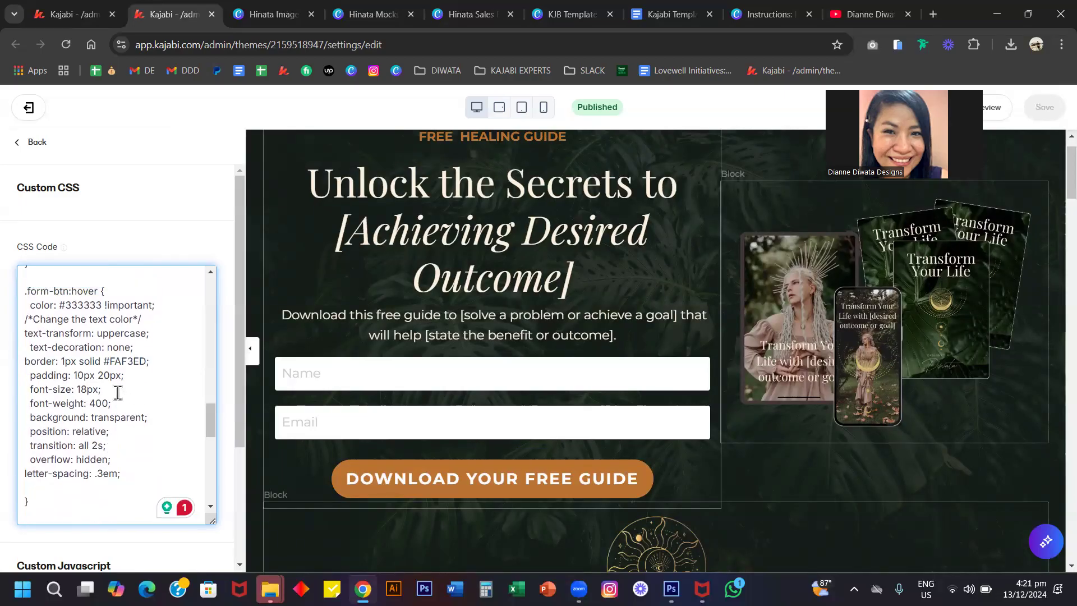
{"action": "left_click_drag", "start_coordinate": [120, 403], "coordinate": [11, 390]}
{"action": "key", "text": "ctrl+v"}
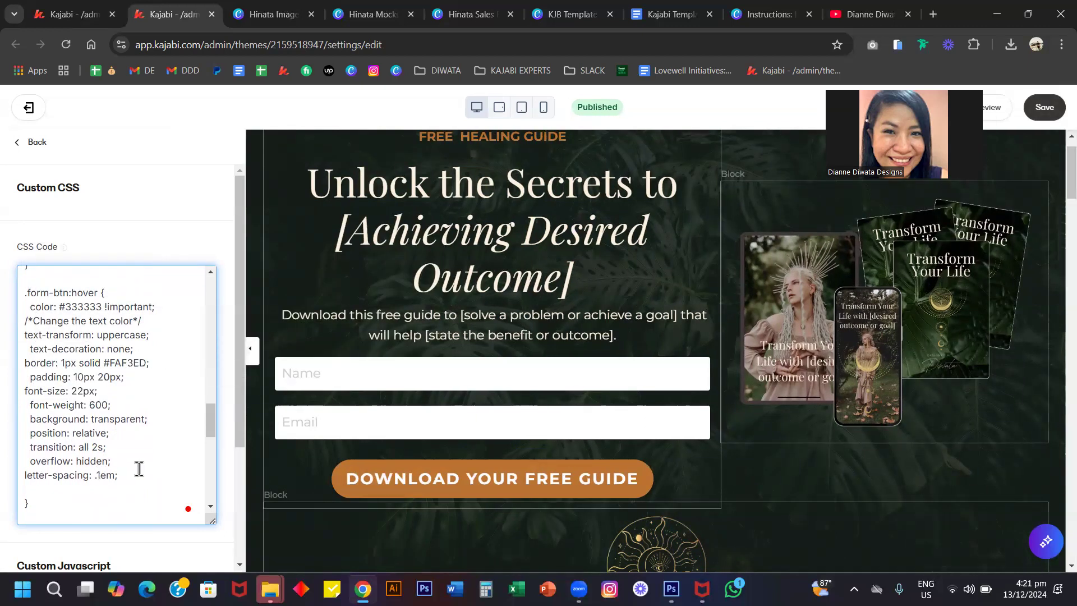
{"action": "scroll", "coordinate": [140, 469], "scroll_direction": "down", "scroll_amount": 3}
{"action": "key", "text": "ctrl+s"}
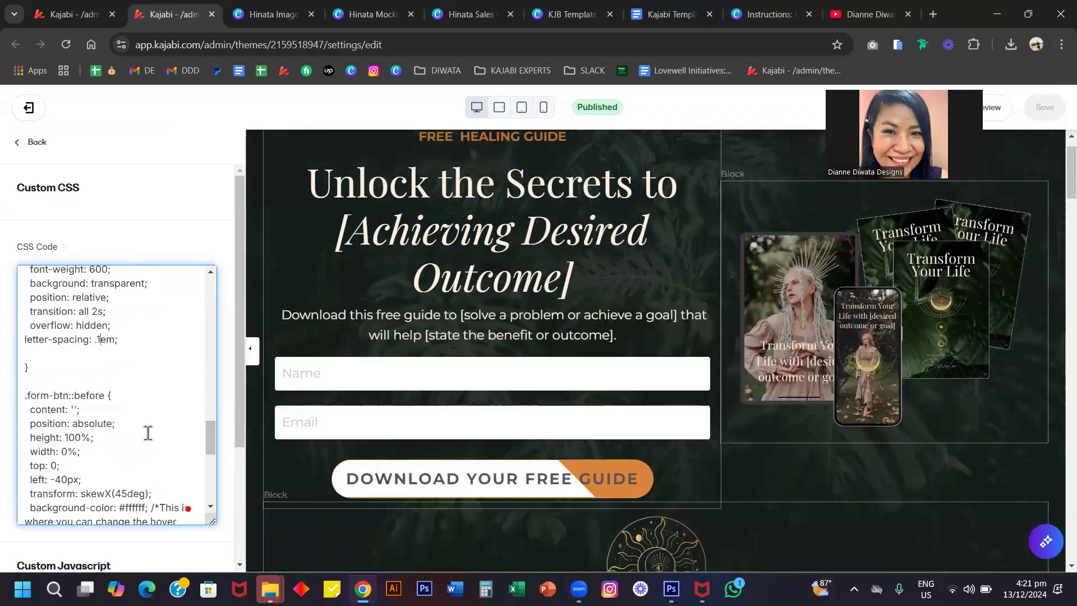
- Look through the rest of the custom CSS and return to the page's list of sections
{"action": "scroll", "coordinate": [147, 432], "scroll_direction": "down", "scroll_amount": 4}
{"action": "scroll", "coordinate": [147, 433], "scroll_direction": "down", "scroll_amount": 2}
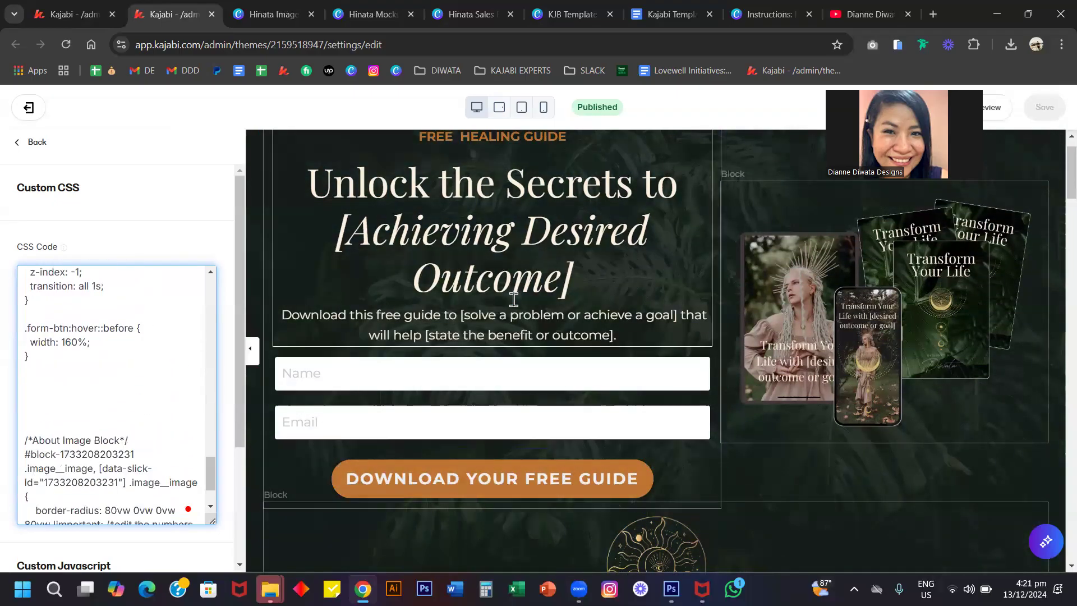
{"action": "left_click", "coordinate": [37, 143]}
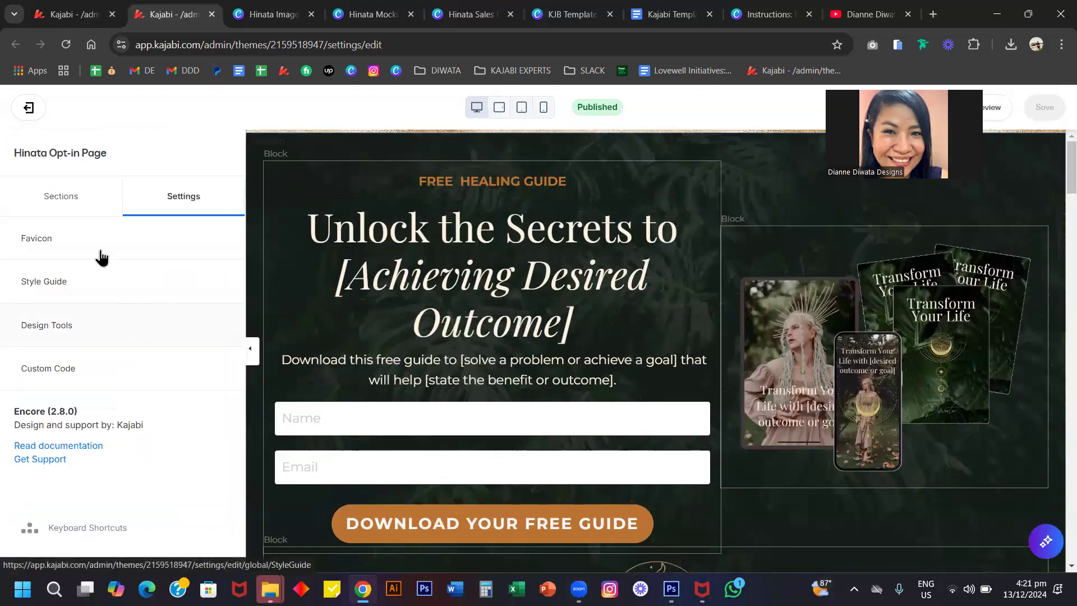
{"action": "left_click", "coordinate": [71, 203]}
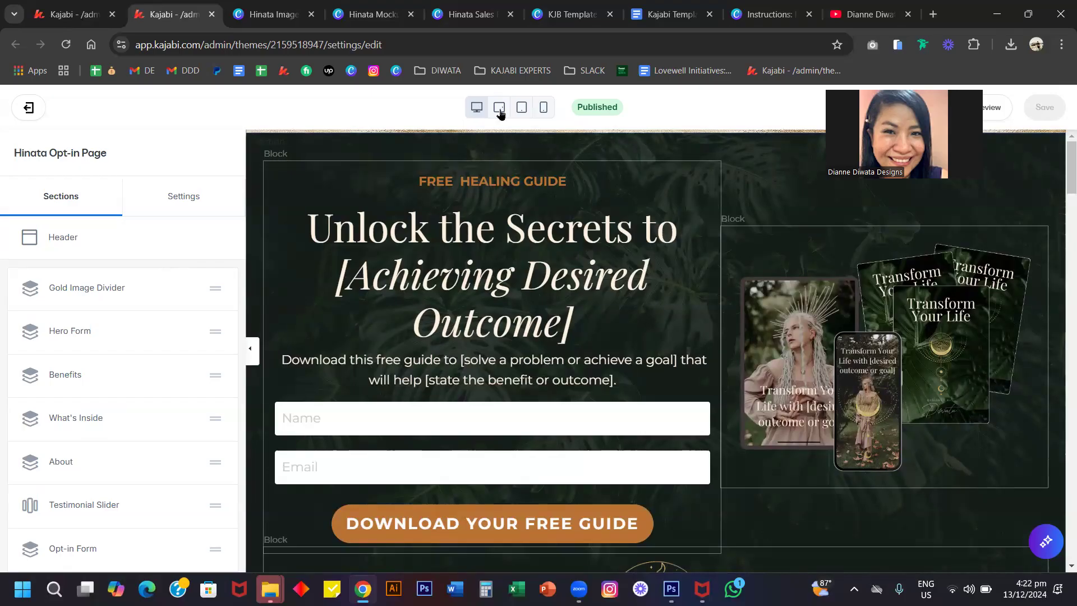
- Collapse the editor's side panel to view the hero section at full width, and restore the panel
{"action": "left_click", "coordinate": [250, 348]}
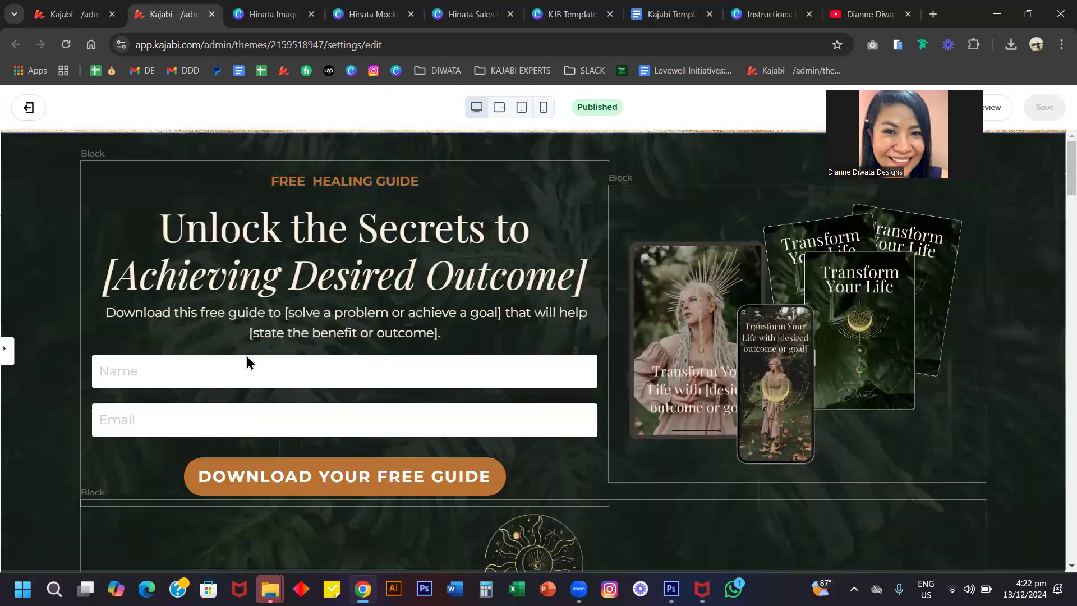
{"action": "left_click", "coordinate": [996, 119]}
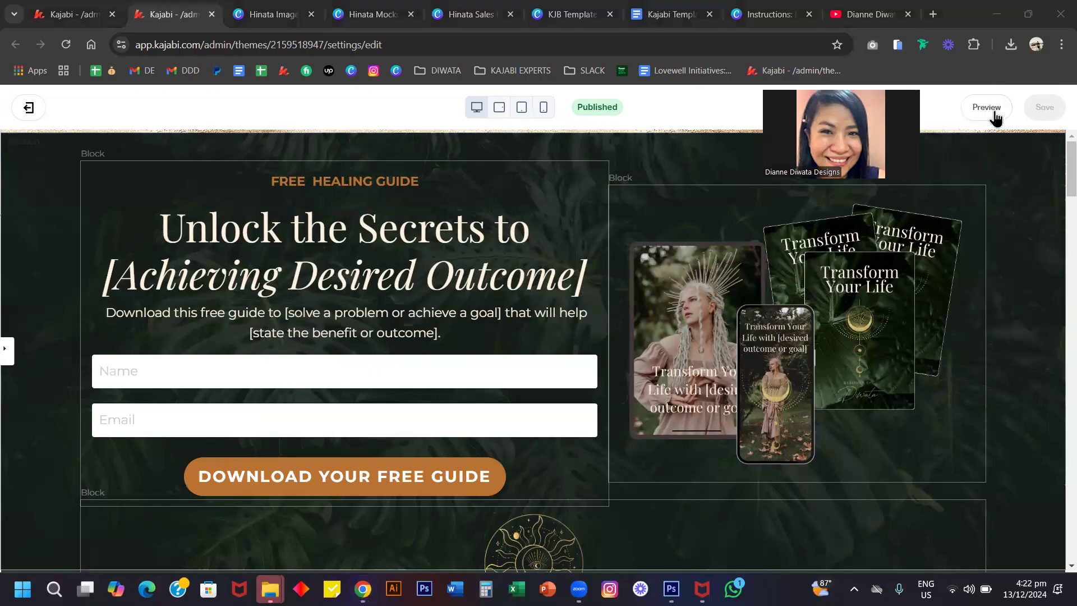
{"action": "left_click", "coordinate": [6, 350]}
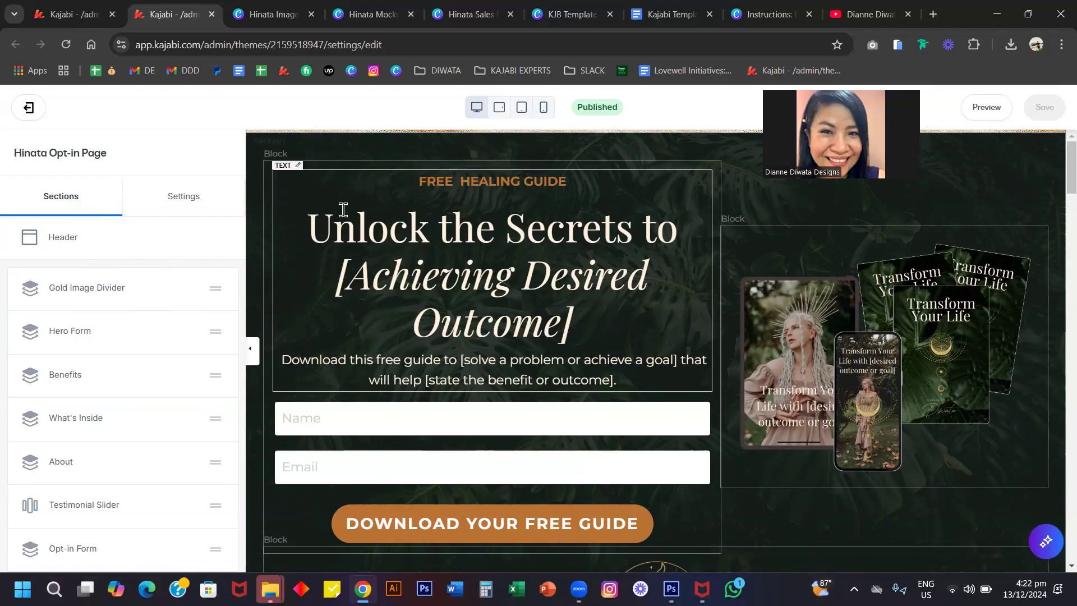
- Open the Header section to examine its logo, menu and user menu blocks, and return to the section list
{"action": "left_click", "coordinate": [63, 246]}
{"action": "scroll", "coordinate": [111, 411], "scroll_direction": "down", "scroll_amount": 3}
{"action": "scroll", "coordinate": [111, 411], "scroll_direction": "down", "scroll_amount": 3}
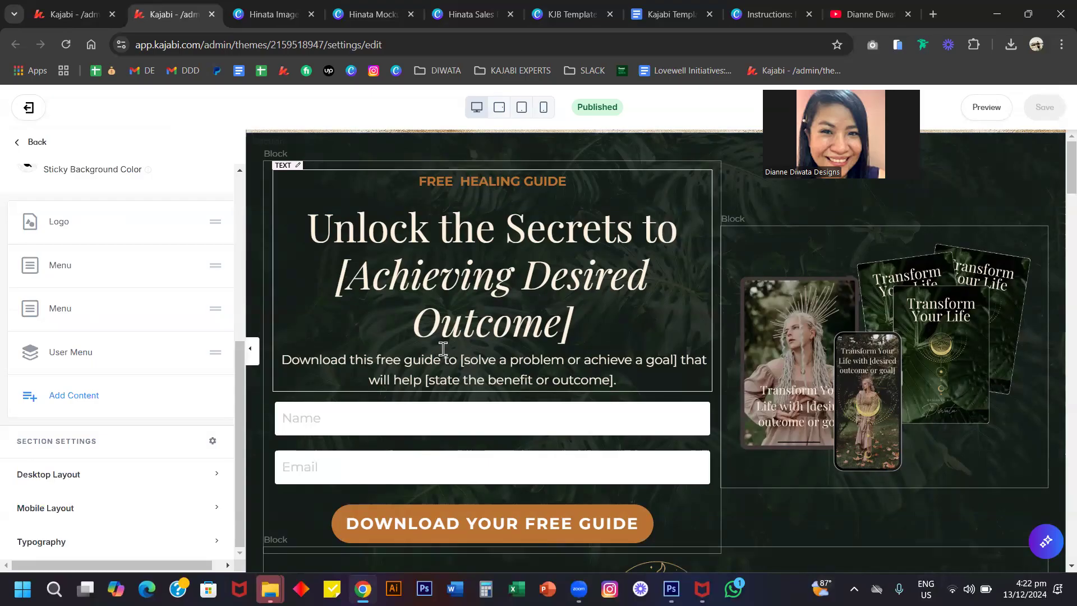
{"action": "scroll", "coordinate": [459, 316], "scroll_direction": "down", "scroll_amount": 10}
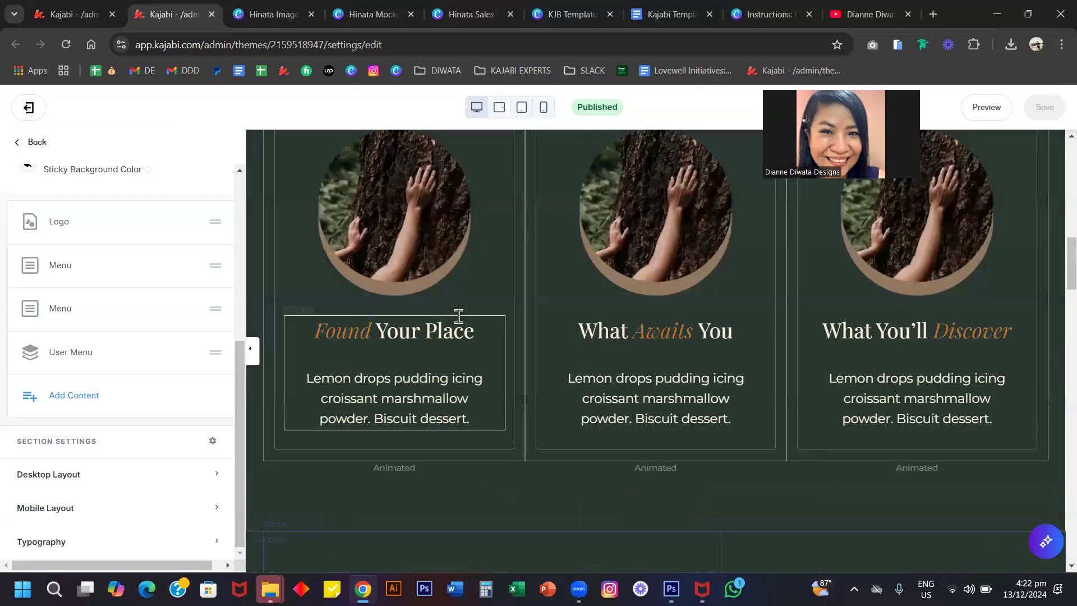
{"action": "scroll", "coordinate": [459, 317], "scroll_direction": "down", "scroll_amount": 9}
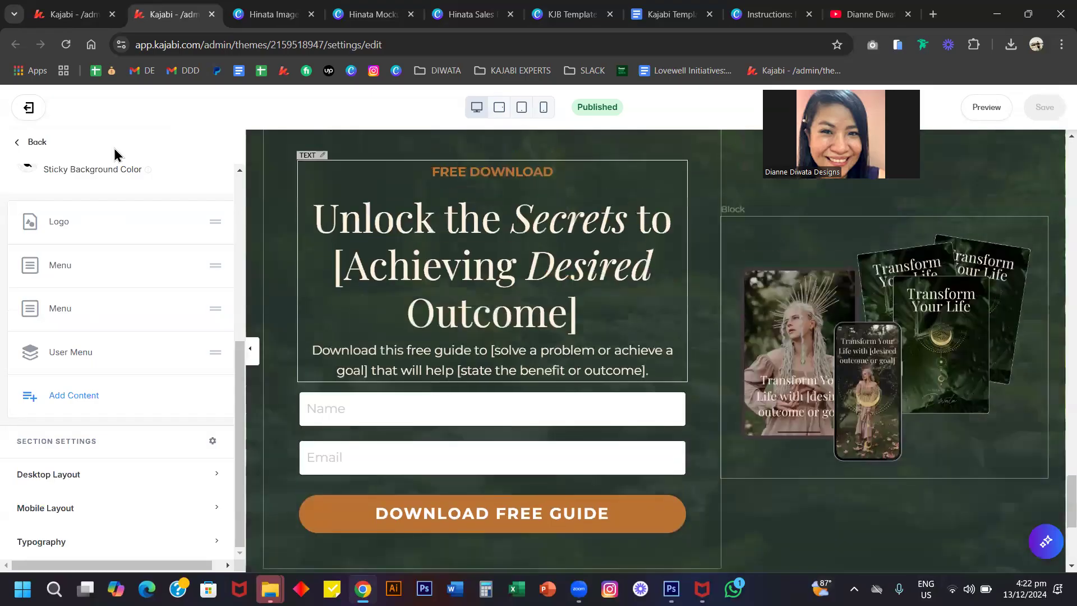
{"action": "left_click", "coordinate": [33, 147]}
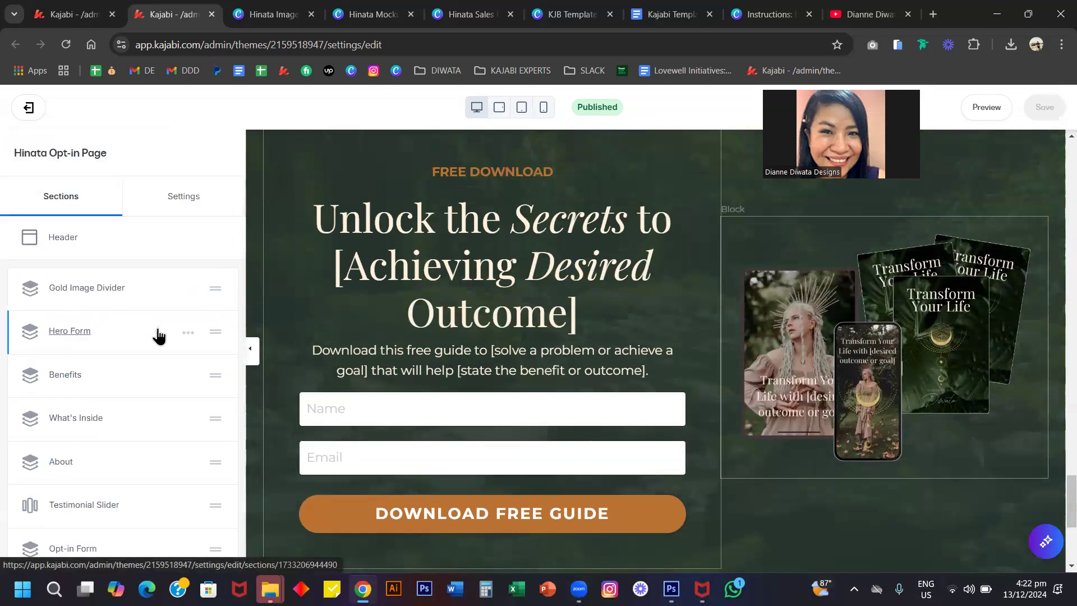
- Look over the section list and the page preview between the opt-in form, the hero and the benefits heading
{"action": "scroll", "coordinate": [157, 335], "scroll_direction": "down", "scroll_amount": 2}
{"action": "scroll", "coordinate": [159, 336], "scroll_direction": "up", "scroll_amount": 3}
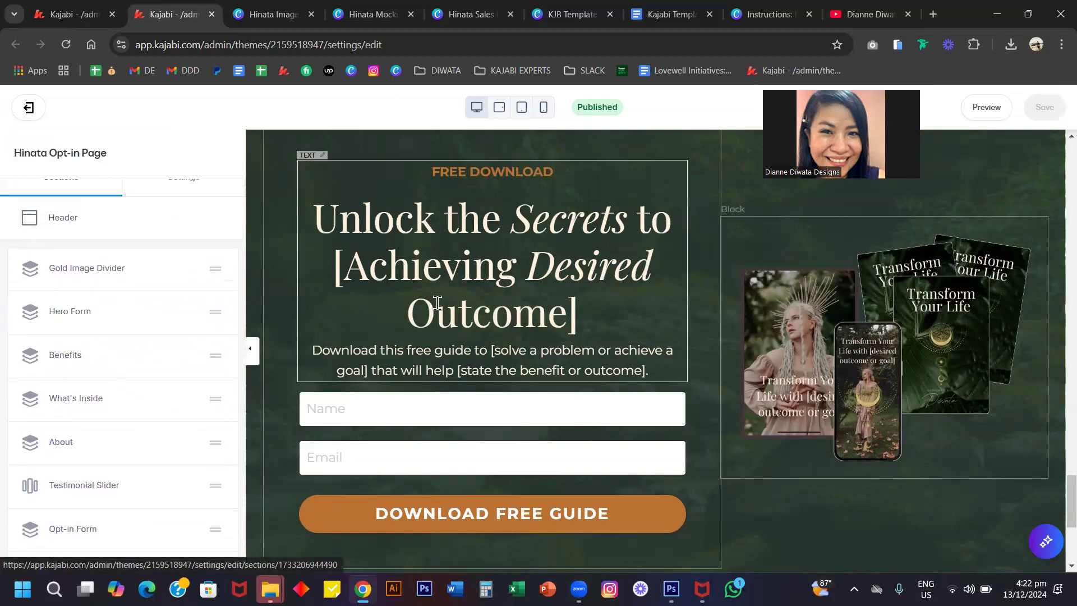
{"action": "scroll", "coordinate": [441, 316], "scroll_direction": "up", "scroll_amount": 10}
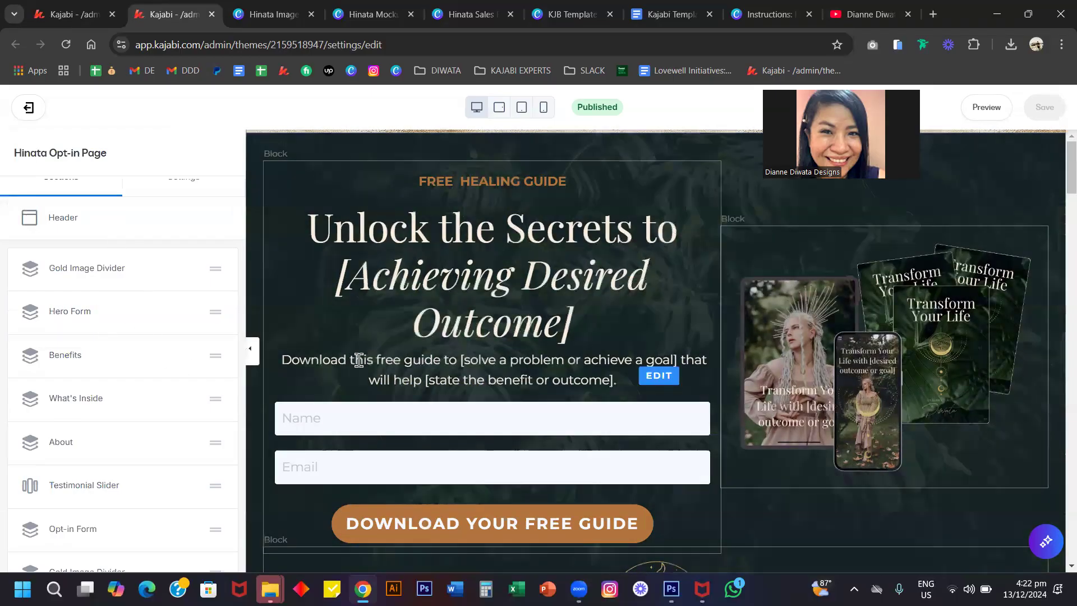
{"action": "scroll", "coordinate": [362, 367], "scroll_direction": "down", "scroll_amount": 4}
{"action": "scroll", "coordinate": [362, 367], "scroll_direction": "down", "scroll_amount": 8}
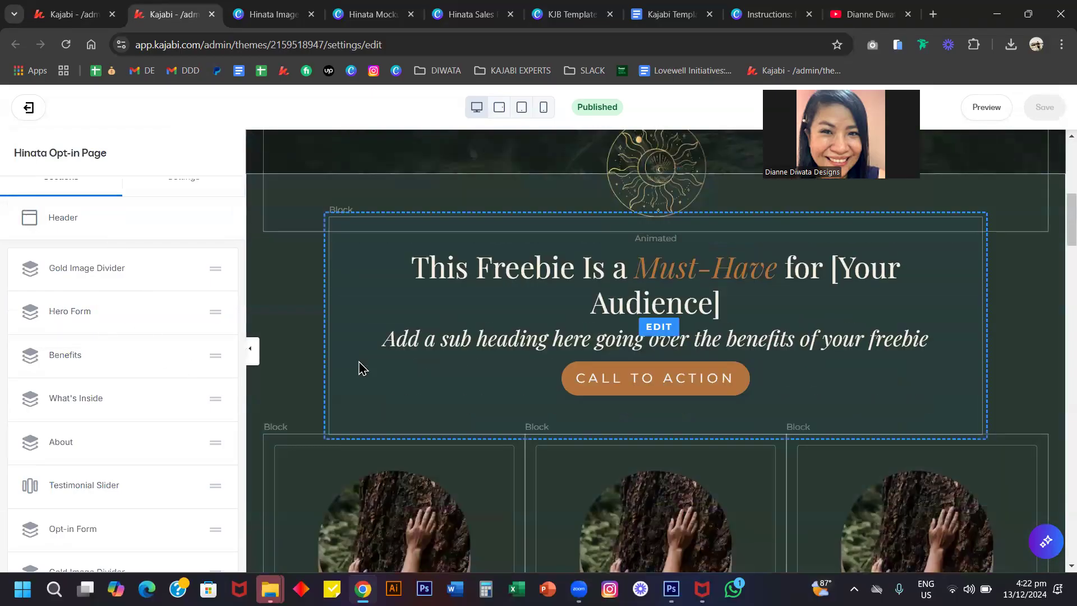
{"action": "scroll", "coordinate": [360, 360], "scroll_direction": "up", "scroll_amount": 15}
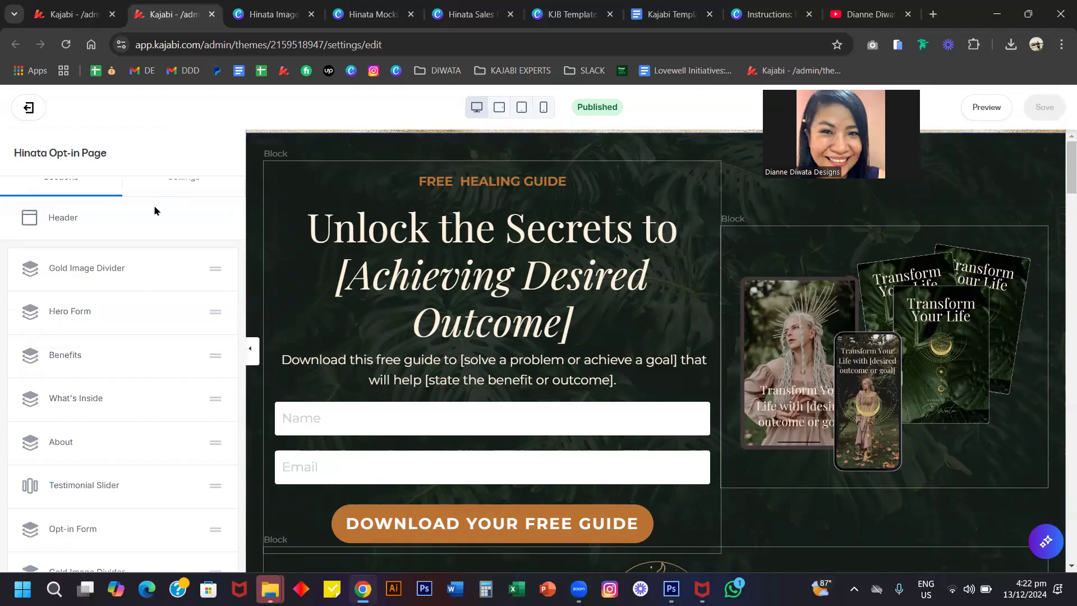
- Move the Gold Image Divider section directly below the Hero Form section
{"action": "left_click_drag", "start_coordinate": [215, 270], "coordinate": [219, 313]}
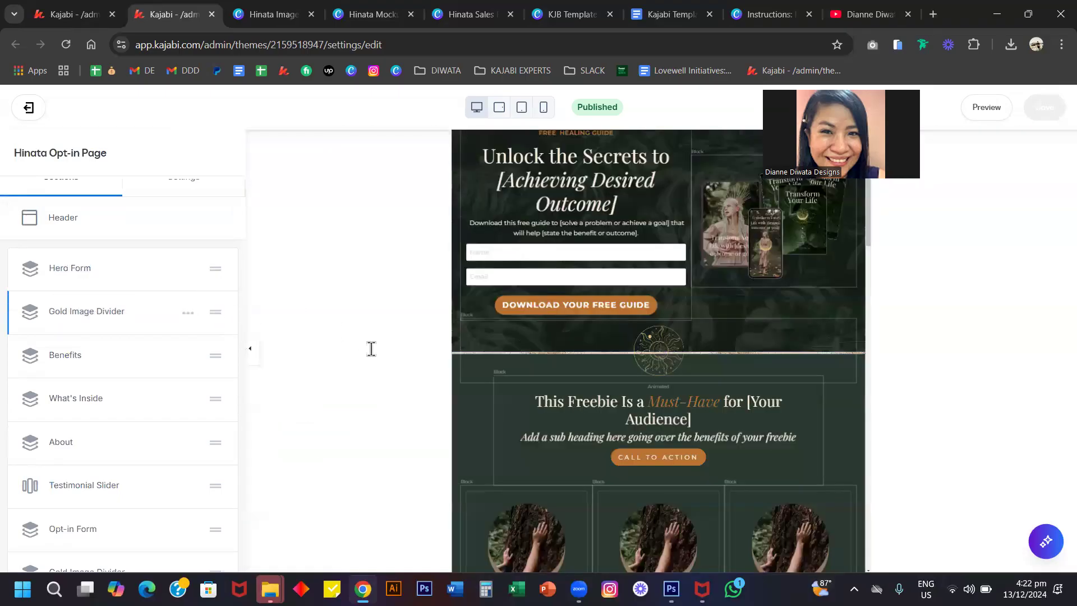
{"action": "scroll", "coordinate": [371, 357], "scroll_direction": "down", "scroll_amount": 2}
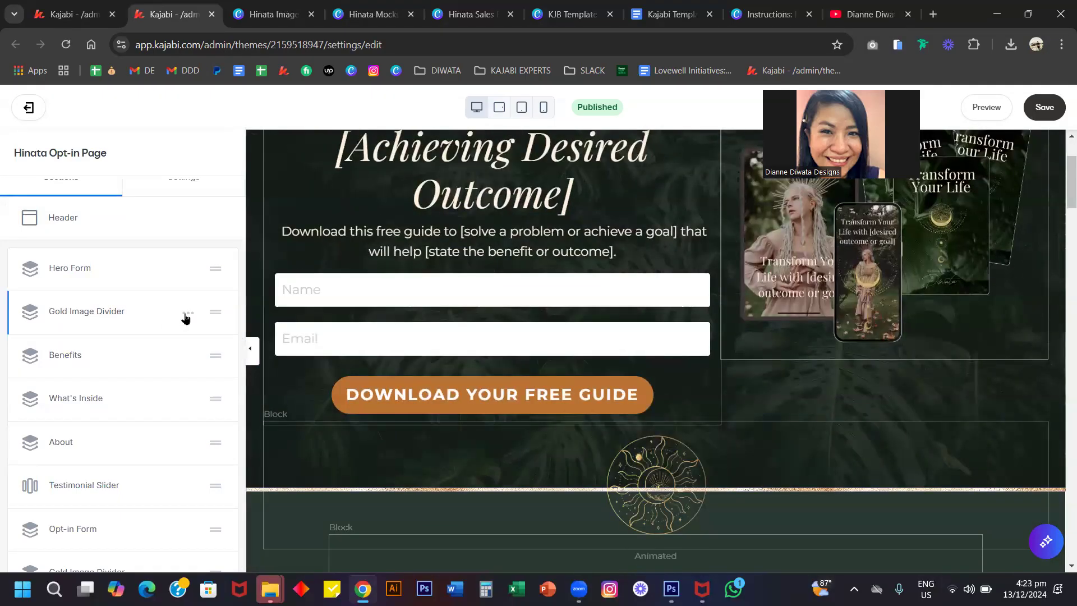
- Hide the Gold Image Divider section between Hero Form and Benefits
{"action": "left_click", "coordinate": [187, 315]}
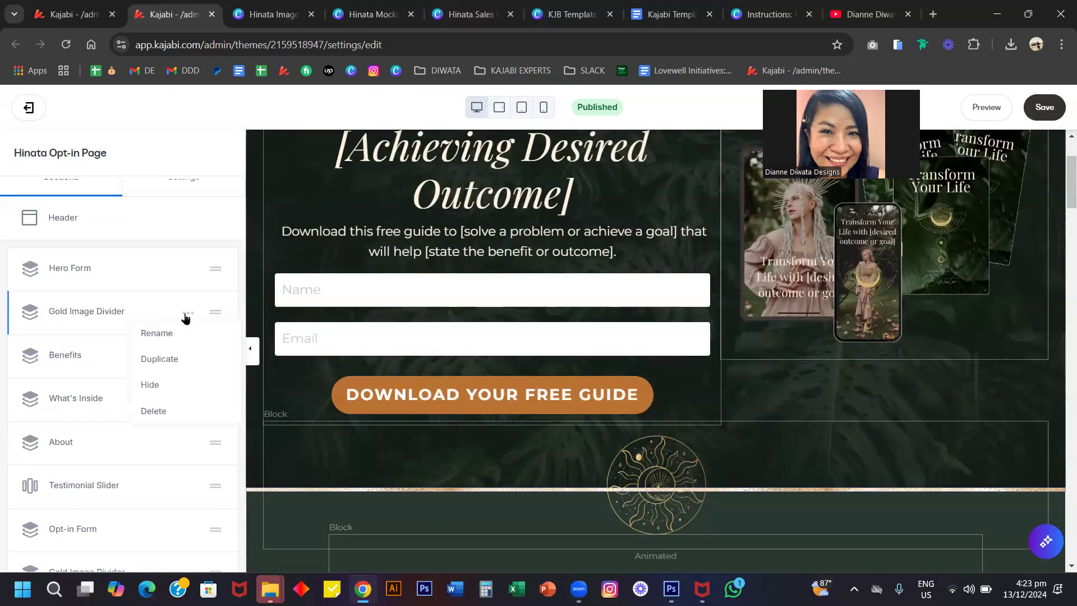
{"action": "left_click", "coordinate": [171, 394]}
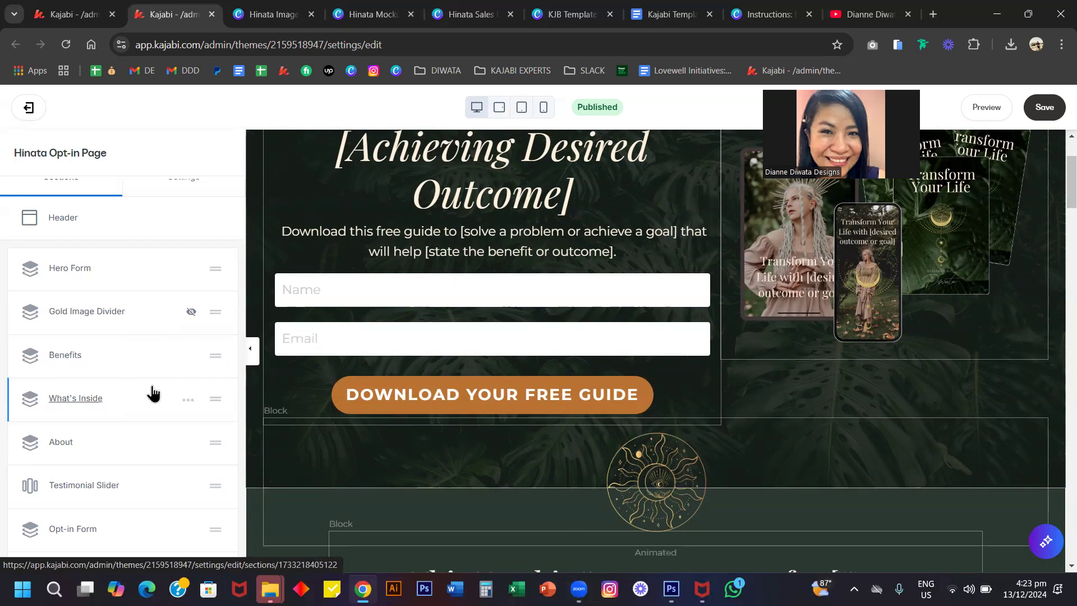
{"action": "scroll", "coordinate": [157, 377], "scroll_direction": "down", "scroll_amount": 3}
{"action": "scroll", "coordinate": [156, 377], "scroll_direction": "up", "scroll_amount": 4}
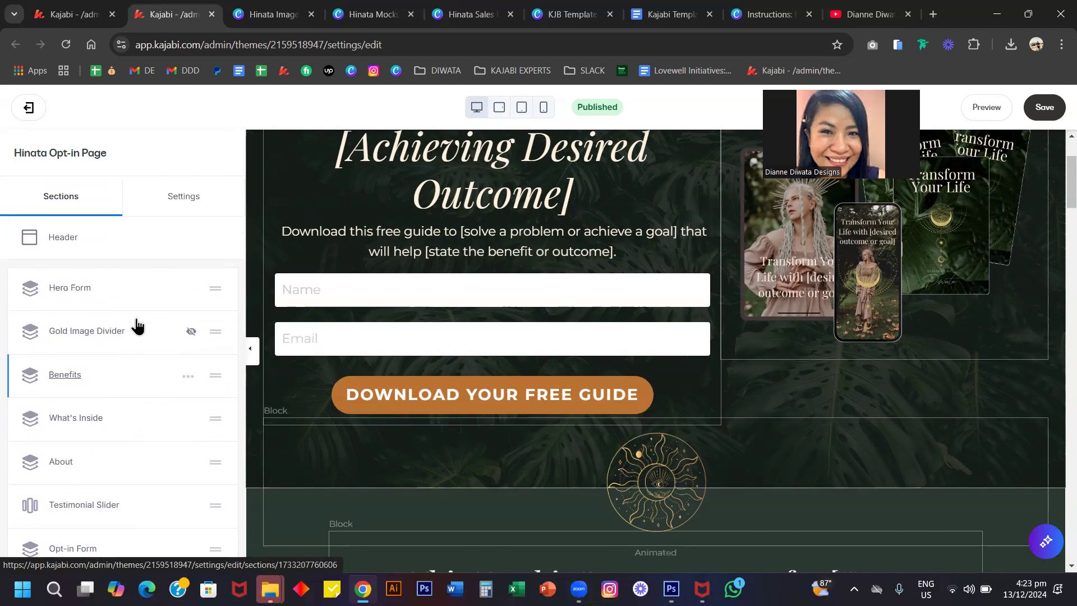
- Open the Hero Form section to examine its blocks and page layout, and return to the section list
{"action": "left_click", "coordinate": [67, 291]}
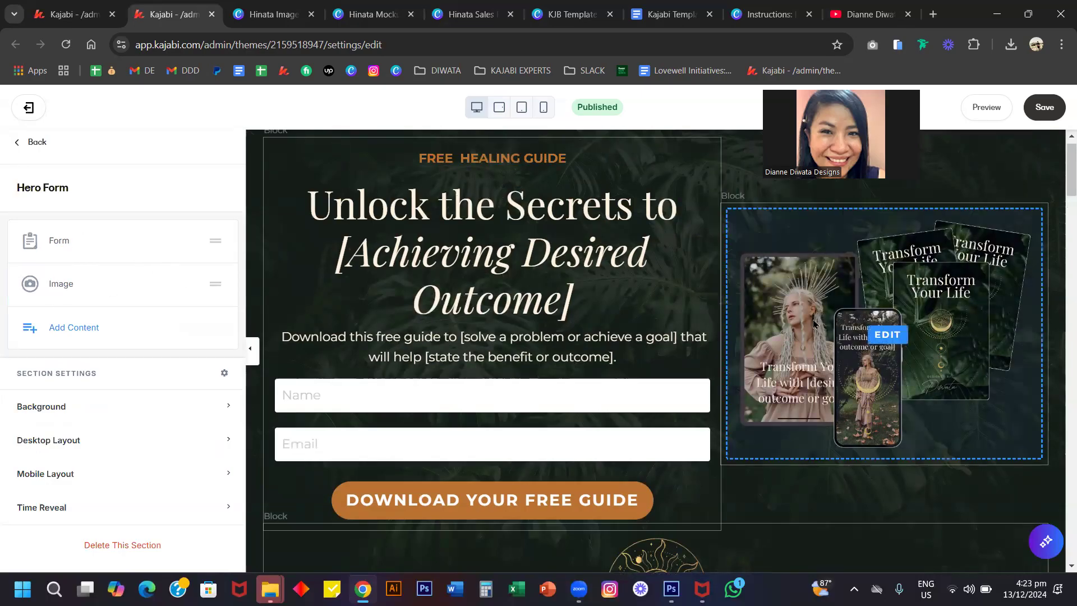
{"action": "scroll", "coordinate": [800, 267], "scroll_direction": "down", "scroll_amount": 4}
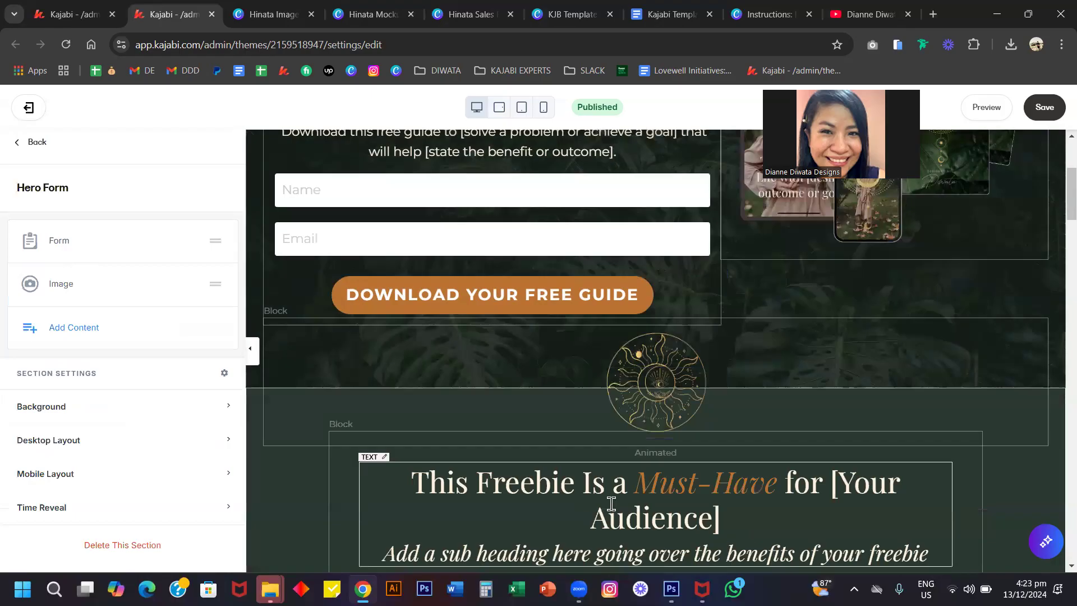
{"action": "scroll", "coordinate": [616, 376], "scroll_direction": "down", "scroll_amount": 5}
{"action": "scroll", "coordinate": [427, 461], "scroll_direction": "up", "scroll_amount": 2}
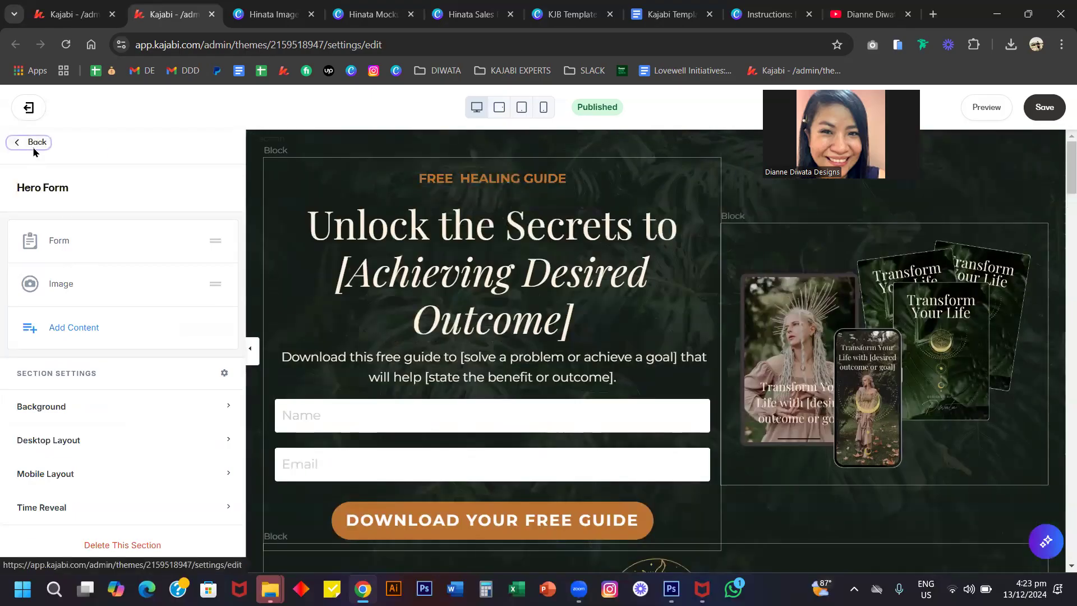
{"action": "left_click", "coordinate": [34, 144]}
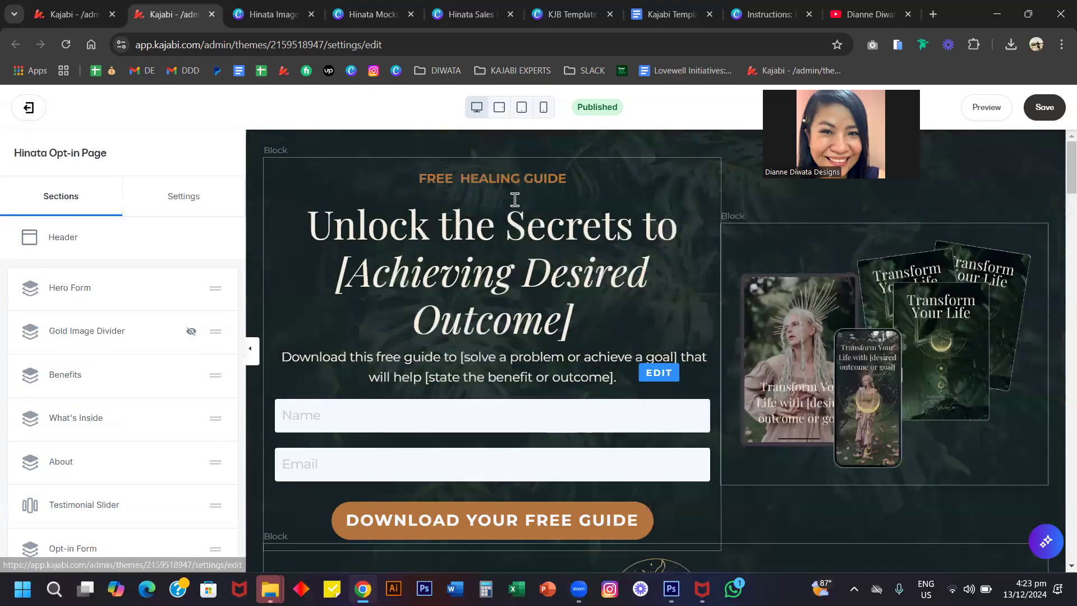
- Examine the Form and Thank You Page settings of the Hero Form's form block, and return to the section list
{"action": "left_click", "coordinate": [80, 290]}
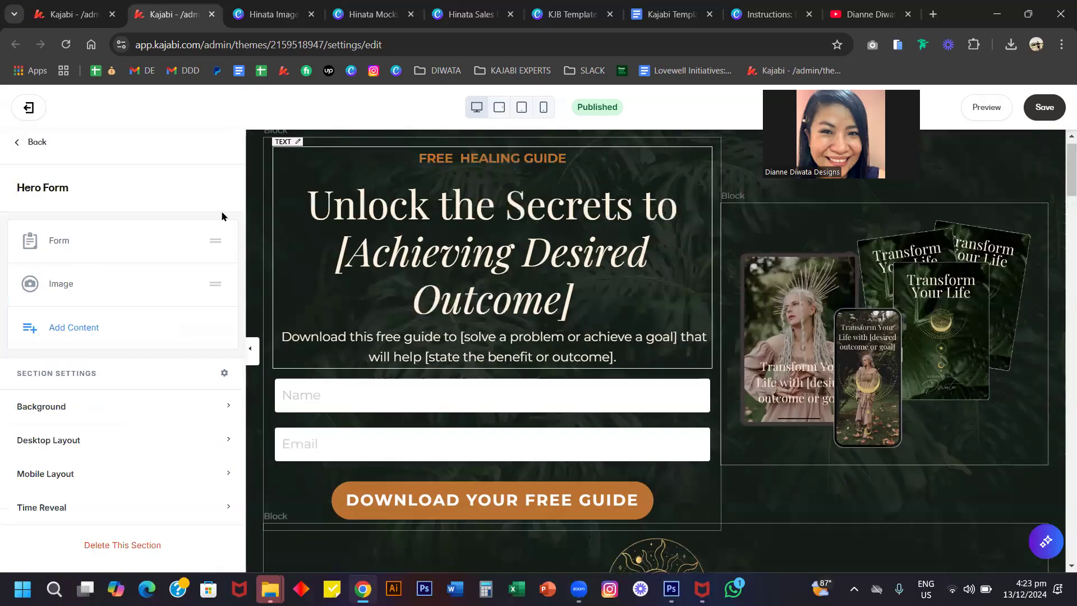
{"action": "left_click", "coordinate": [58, 247]}
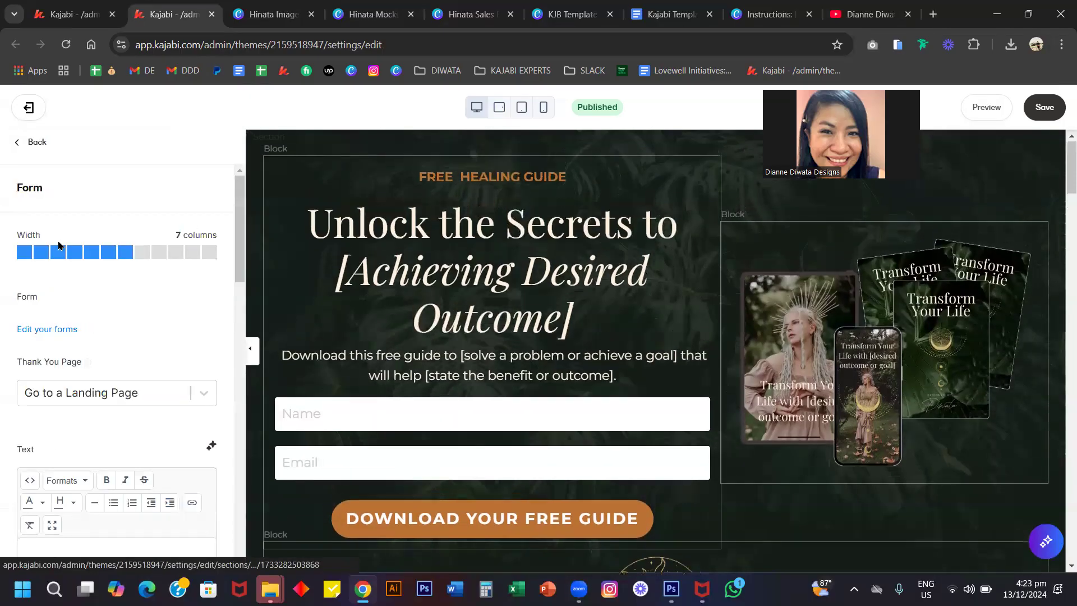
{"action": "scroll", "coordinate": [40, 157], "scroll_direction": "down", "scroll_amount": 2}
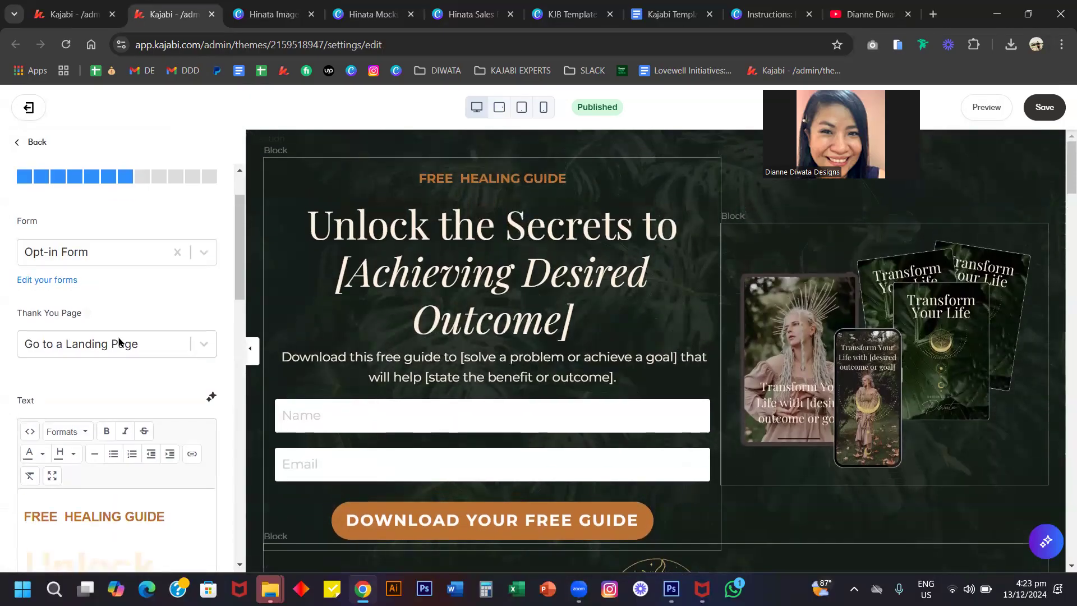
{"action": "left_click", "coordinate": [38, 147]}
{"action": "left_click", "coordinate": [38, 147]}
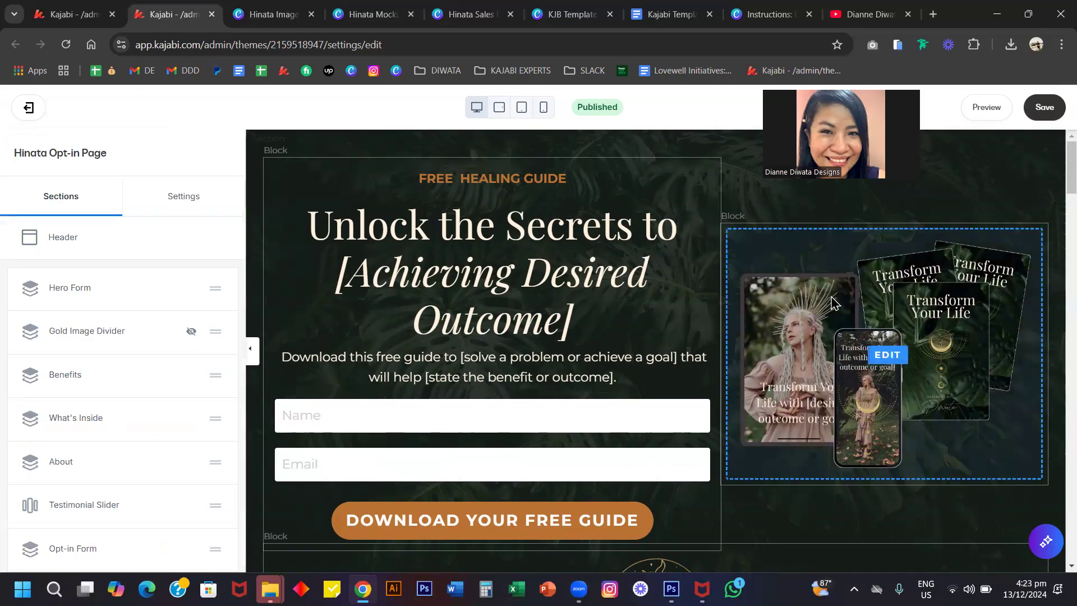
- Examine the image block settings in the Hero Form section, and return to the section list
{"action": "left_click", "coordinate": [885, 311]}
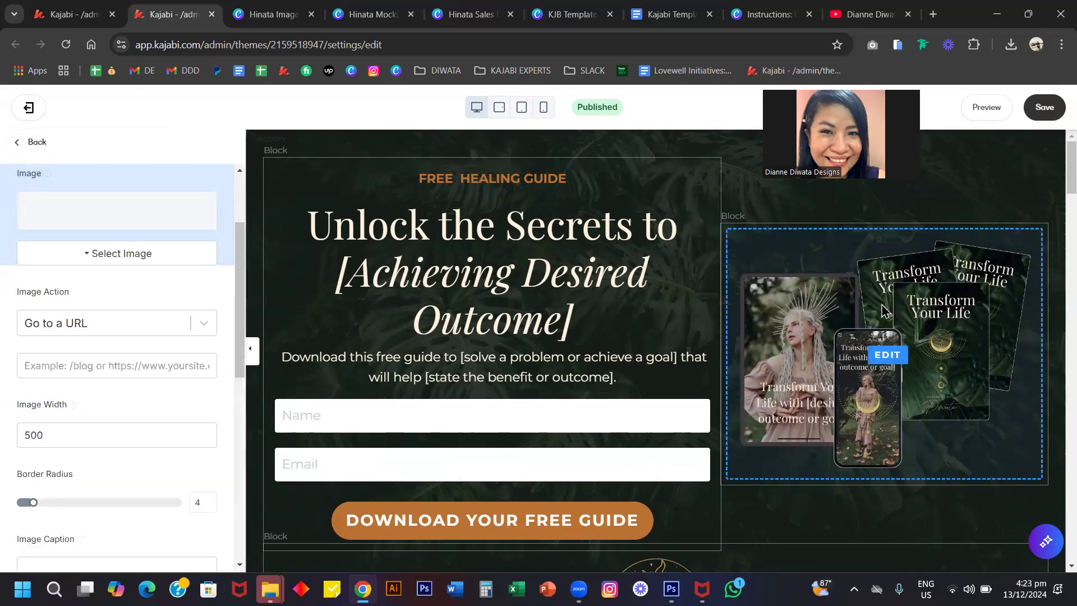
{"action": "scroll", "coordinate": [121, 277], "scroll_direction": "up", "scroll_amount": 3}
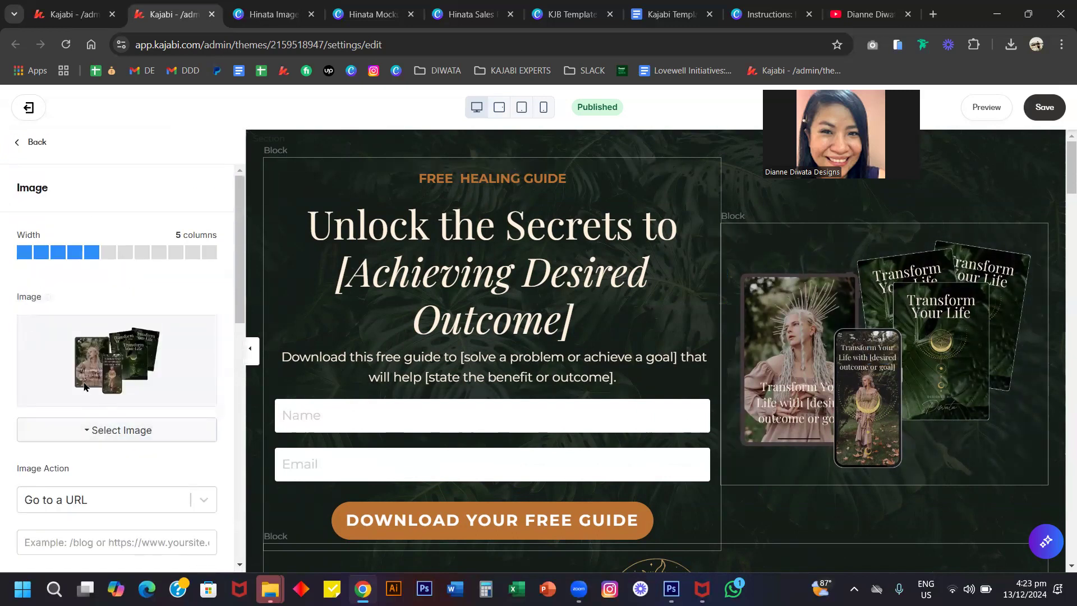
{"action": "left_click", "coordinate": [34, 142]}
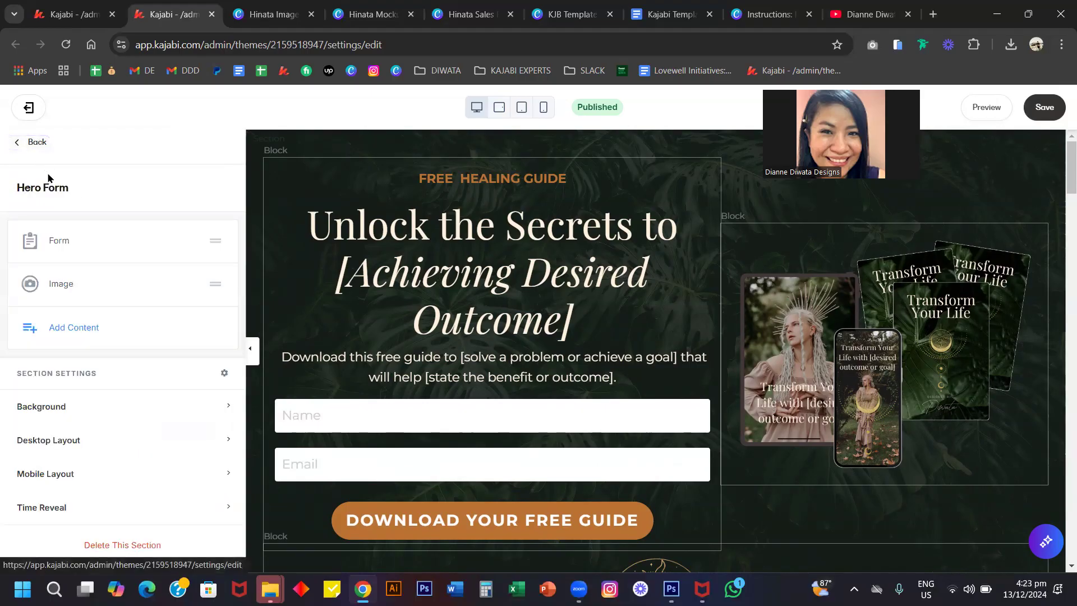
{"action": "left_click", "coordinate": [34, 142]}
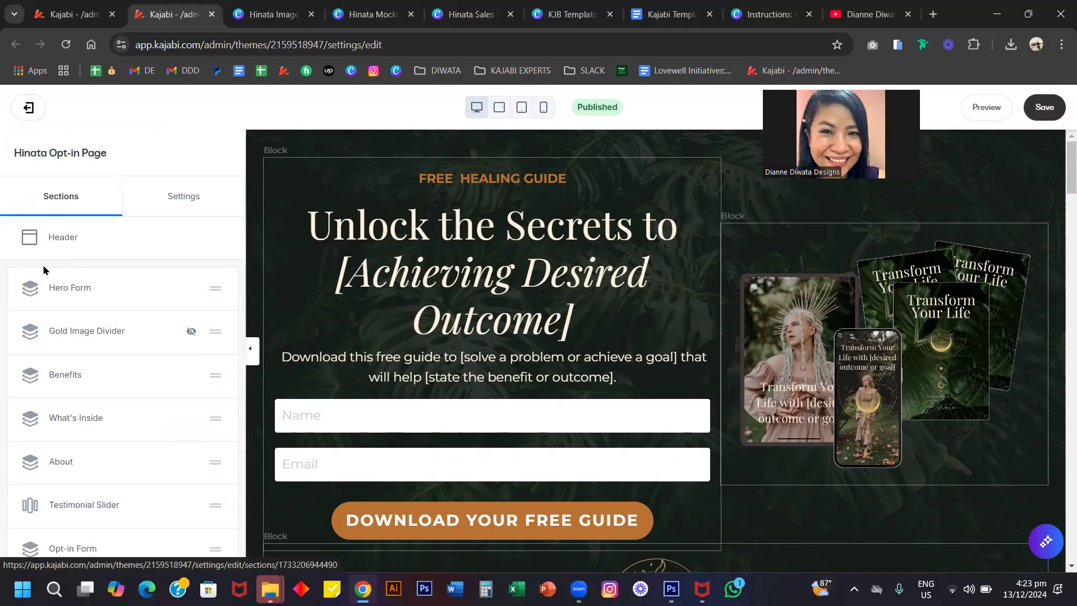
- Review the page from the Hero Form section down to the testimonial slider and back up to the Benefits headline
{"action": "left_click", "coordinate": [85, 293]}
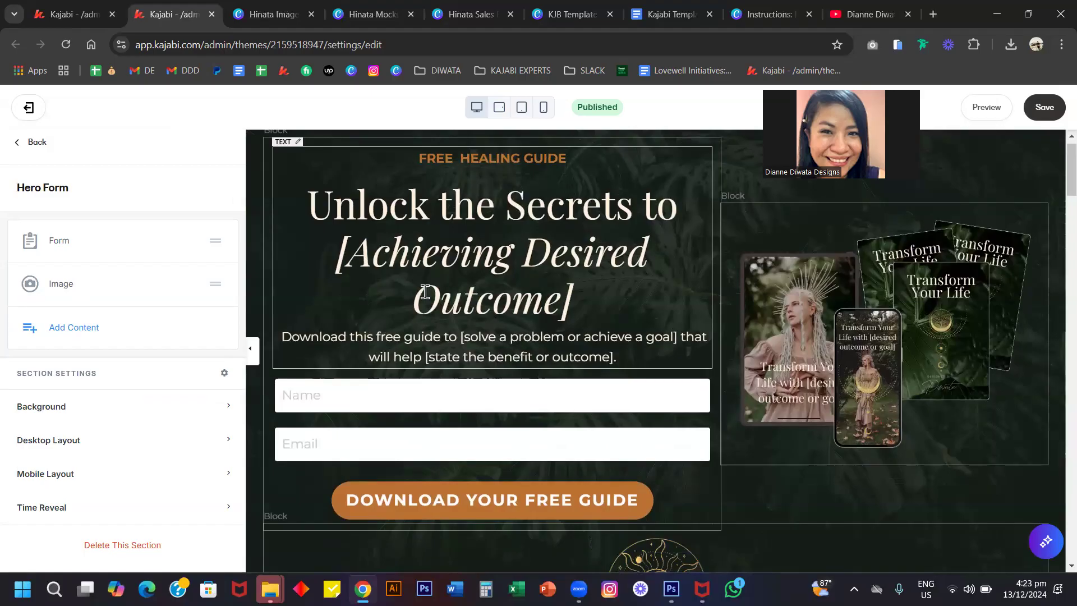
{"action": "scroll", "coordinate": [543, 341], "scroll_direction": "down", "scroll_amount": 4}
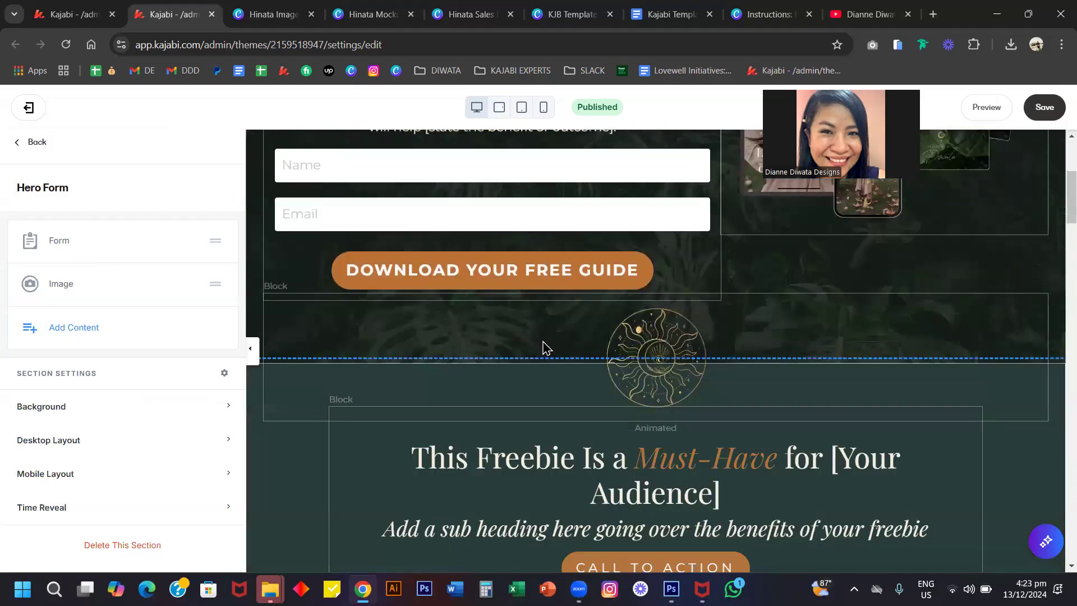
{"action": "scroll", "coordinate": [543, 343], "scroll_direction": "down", "scroll_amount": 13}
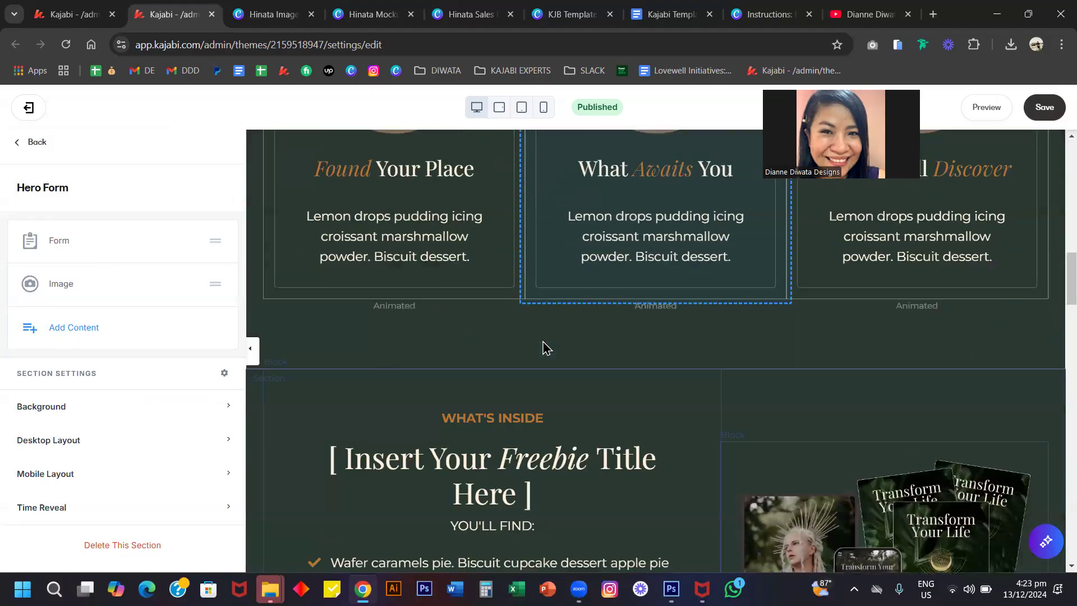
{"action": "scroll", "coordinate": [543, 345], "scroll_direction": "down", "scroll_amount": 6}
{"action": "scroll", "coordinate": [544, 343], "scroll_direction": "down", "scroll_amount": 20}
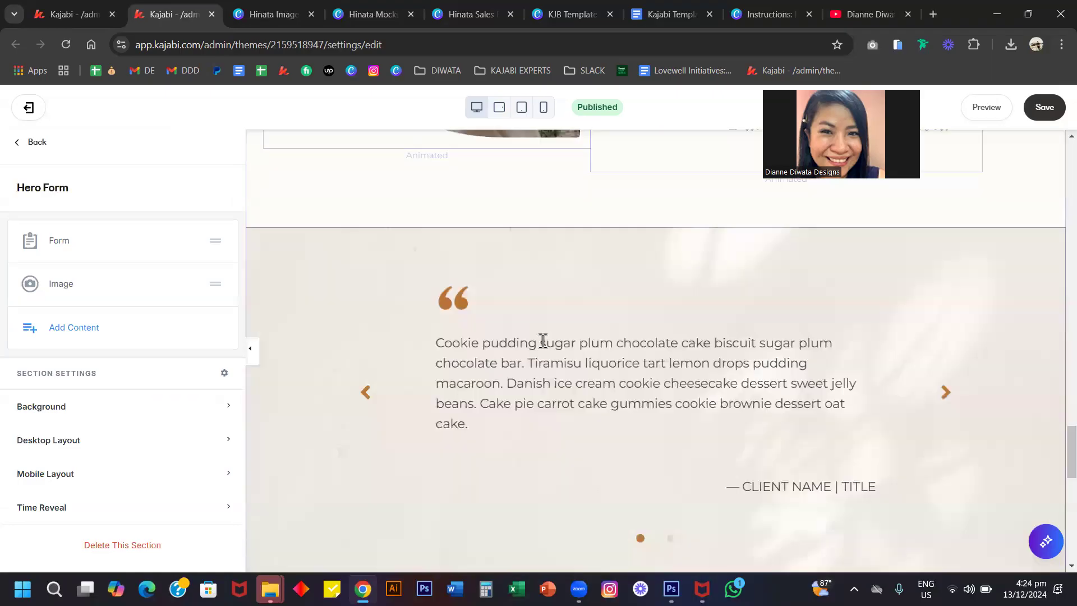
{"action": "scroll", "coordinate": [543, 342], "scroll_direction": "up", "scroll_amount": 20}
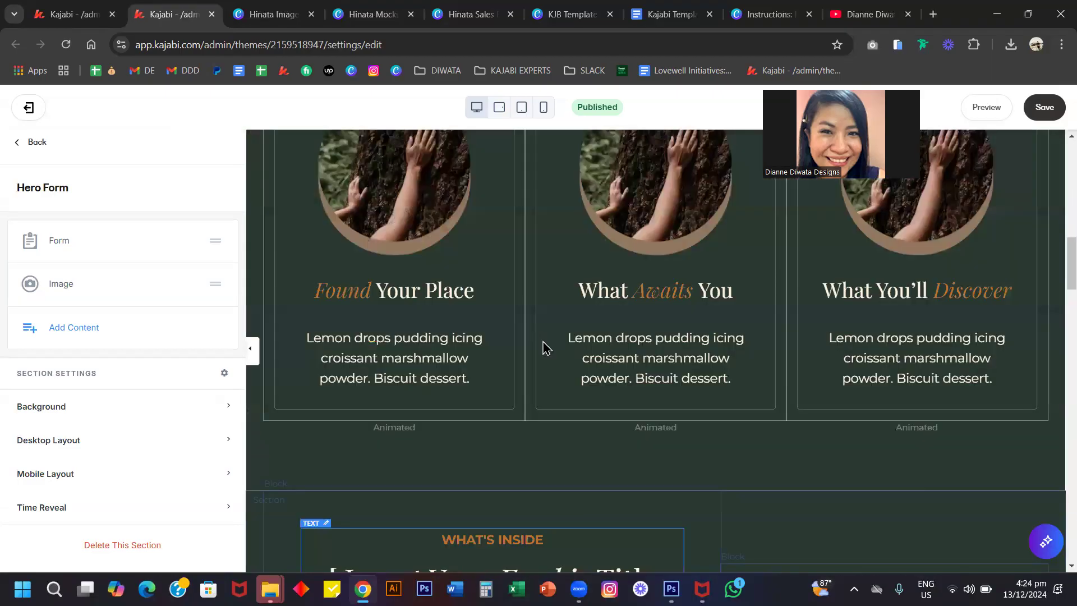
{"action": "scroll", "coordinate": [544, 346], "scroll_direction": "up", "scroll_amount": 8}
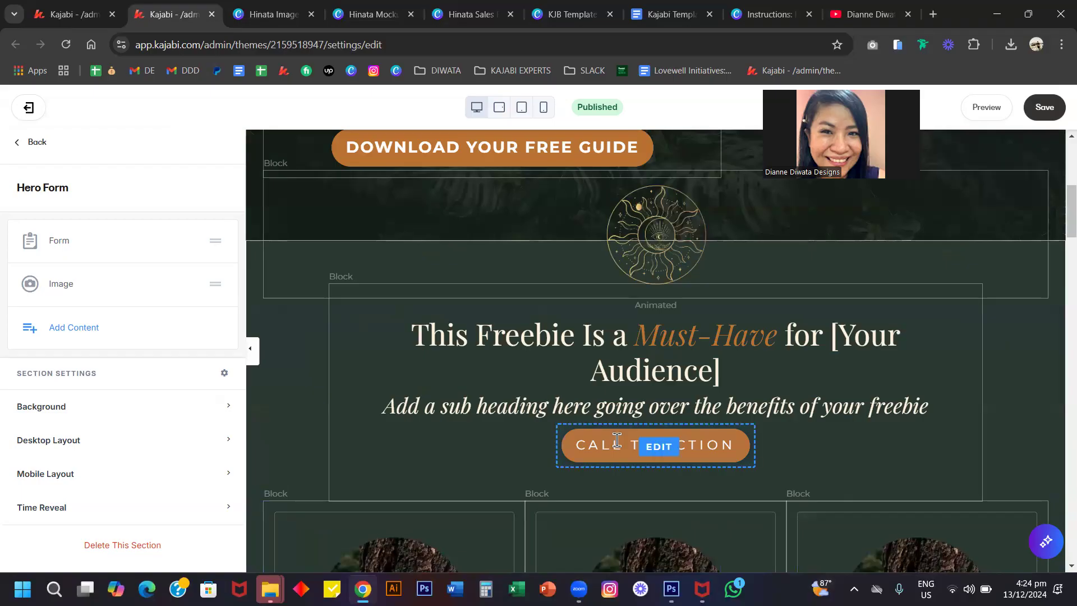
{"action": "scroll", "coordinate": [444, 365], "scroll_direction": "down", "scroll_amount": 1}
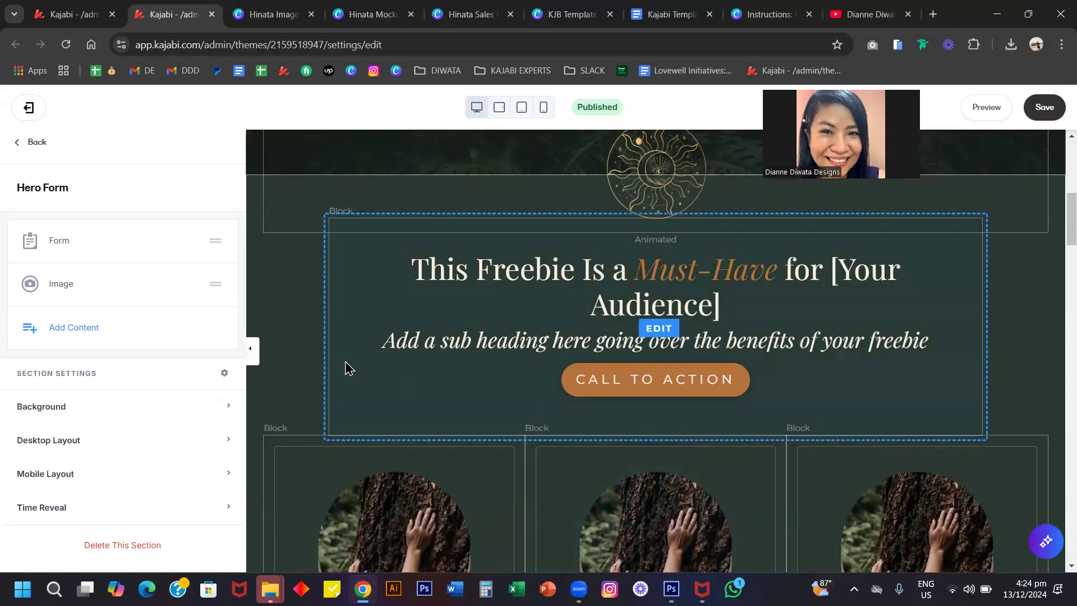
{"action": "left_click", "coordinate": [37, 144]}
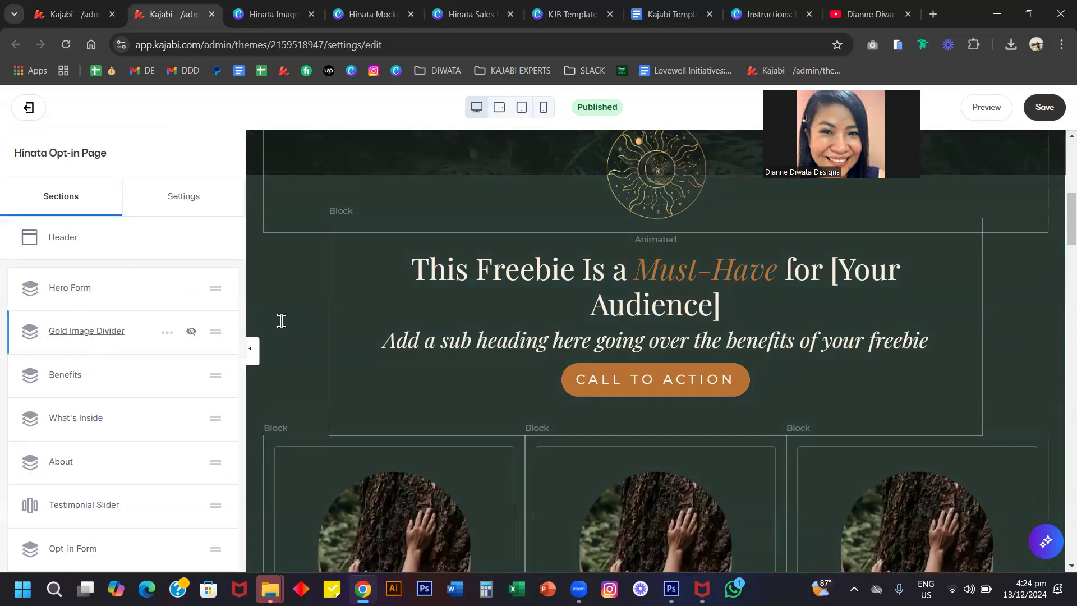
- Examine the Benefits section's block list and how its headline and feature columns are laid out on the page
{"action": "left_click", "coordinate": [56, 380]}
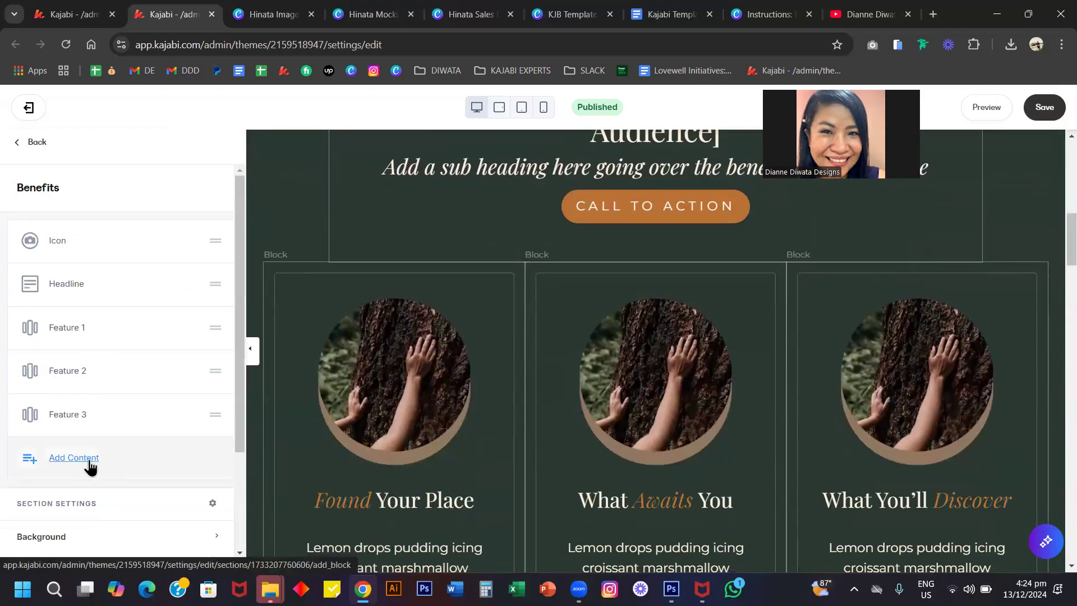
{"action": "double_click", "coordinate": [32, 143]}
{"action": "scroll", "coordinate": [310, 234], "scroll_direction": "up", "scroll_amount": 3}
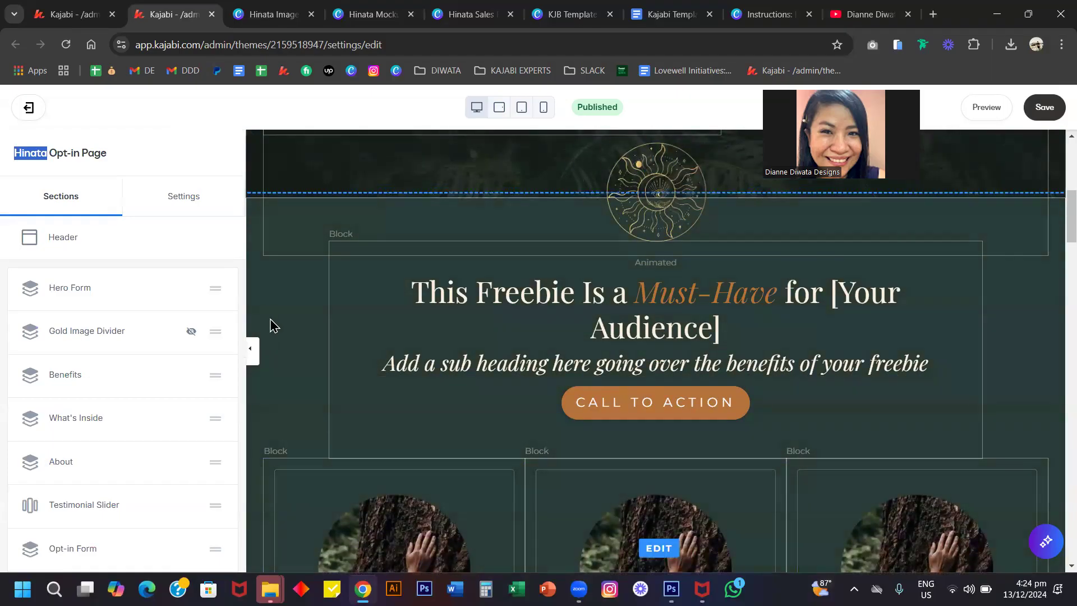
{"action": "scroll", "coordinate": [1039, 339], "scroll_direction": "down", "scroll_amount": 8}
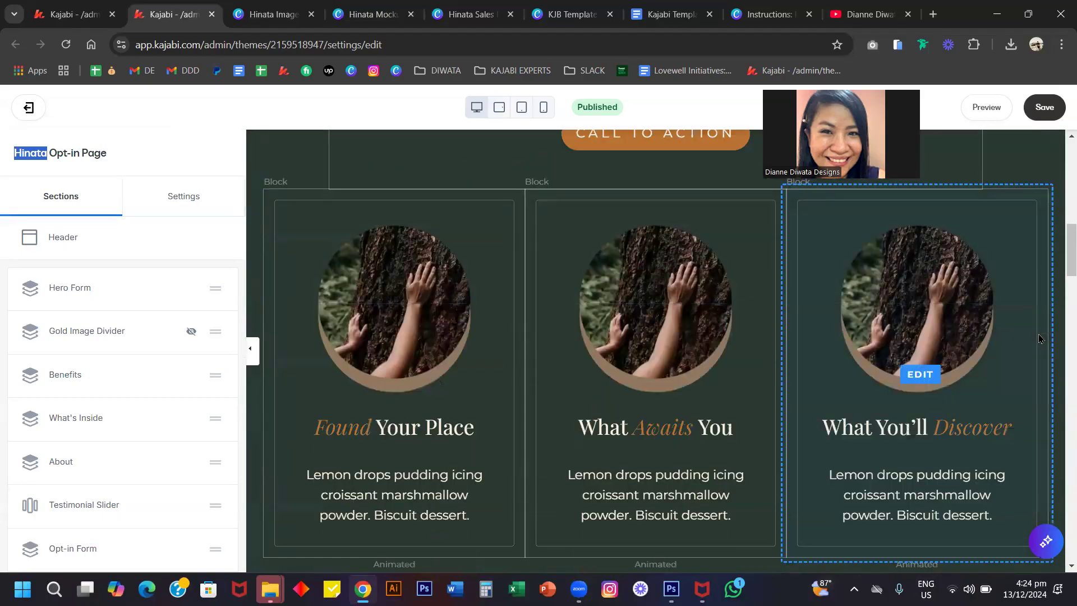
{"action": "scroll", "coordinate": [913, 401], "scroll_direction": "up", "scroll_amount": 2}
{"action": "scroll", "coordinate": [913, 398], "scroll_direction": "up", "scroll_amount": 7}
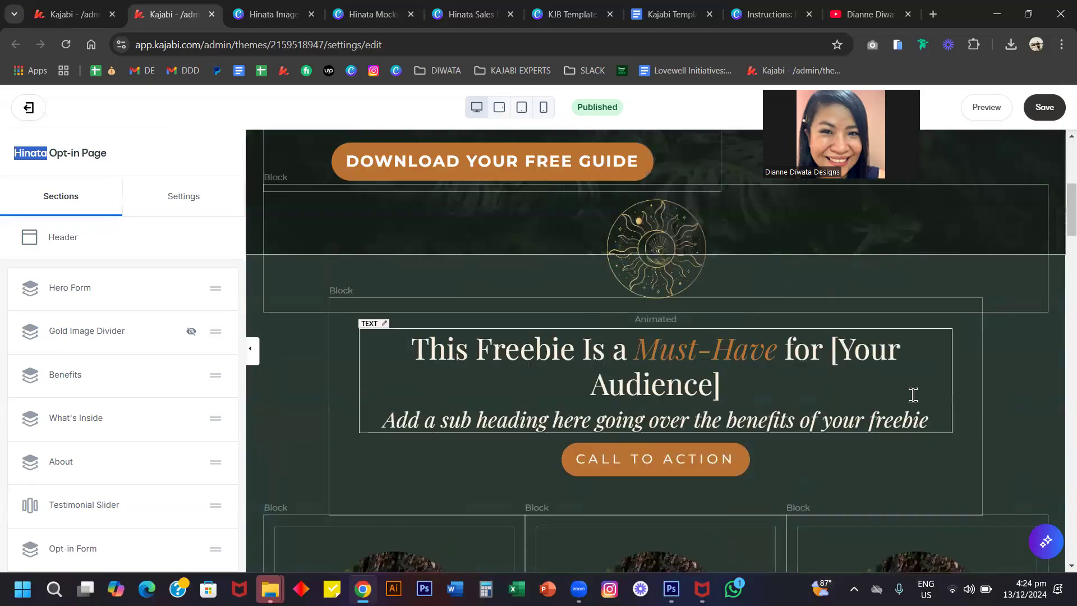
- Add a Text block to the Benefits section, and return to the section's block list
{"action": "left_click", "coordinate": [291, 372]}
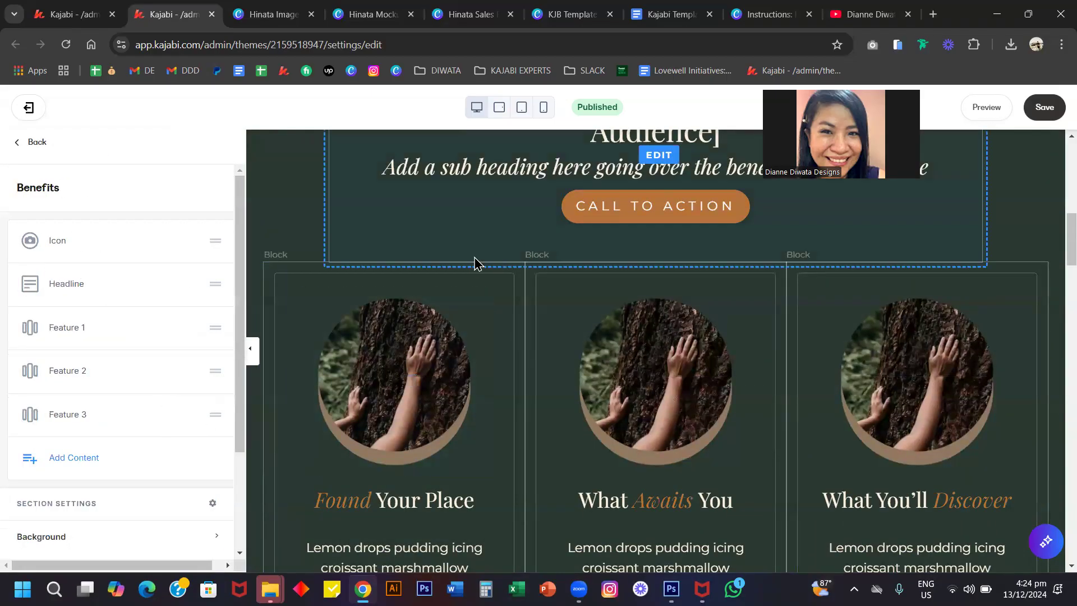
{"action": "scroll", "coordinate": [400, 264], "scroll_direction": "up", "scroll_amount": 2}
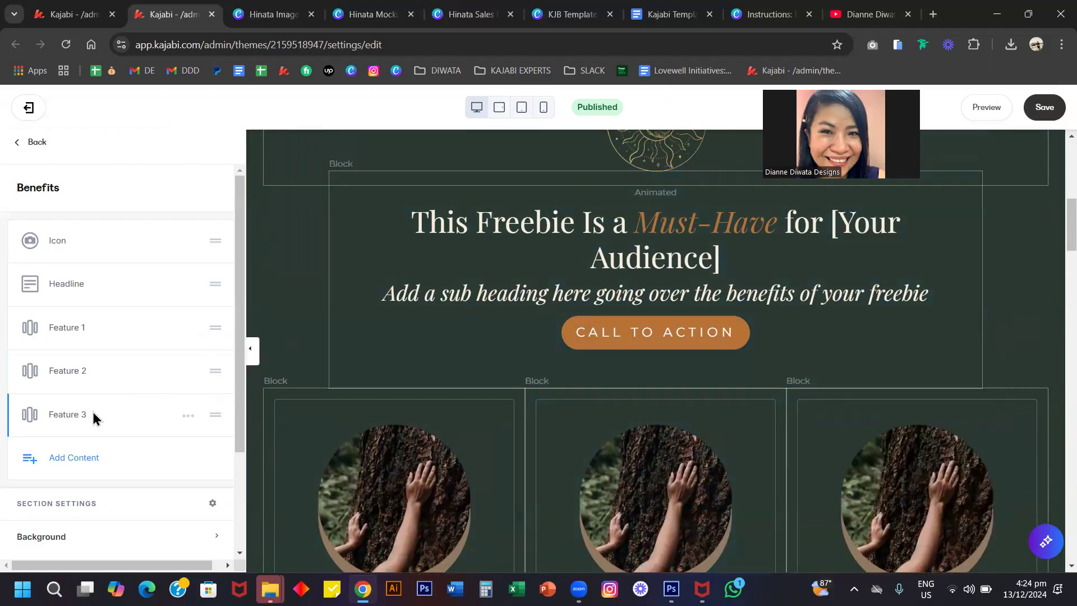
{"action": "left_click", "coordinate": [70, 463]}
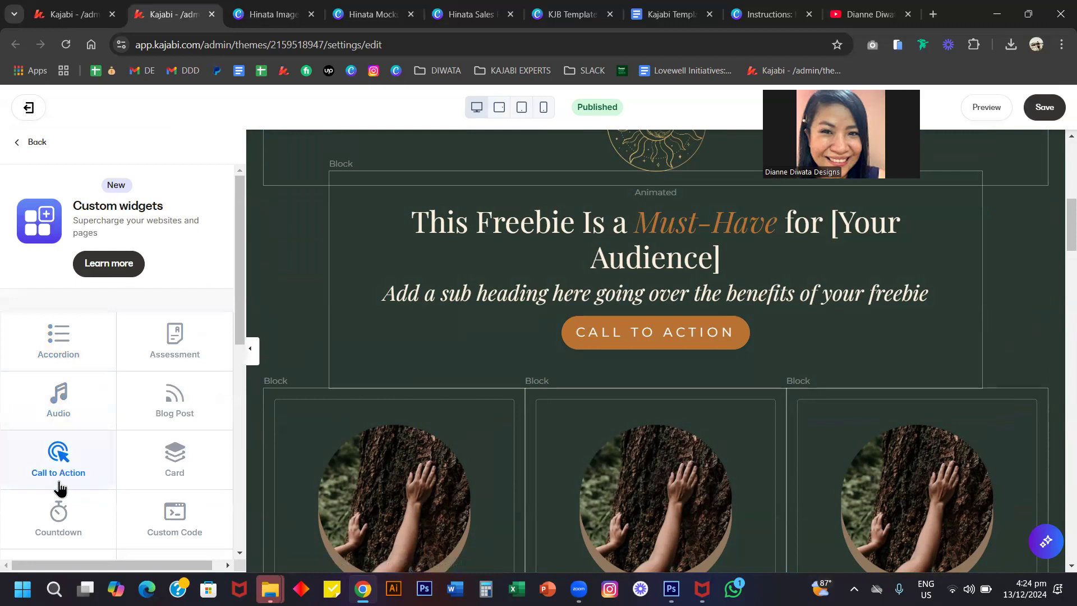
{"action": "scroll", "coordinate": [117, 434], "scroll_direction": "down", "scroll_amount": 2}
{"action": "scroll", "coordinate": [453, 404], "scroll_direction": "down", "scroll_amount": 6}
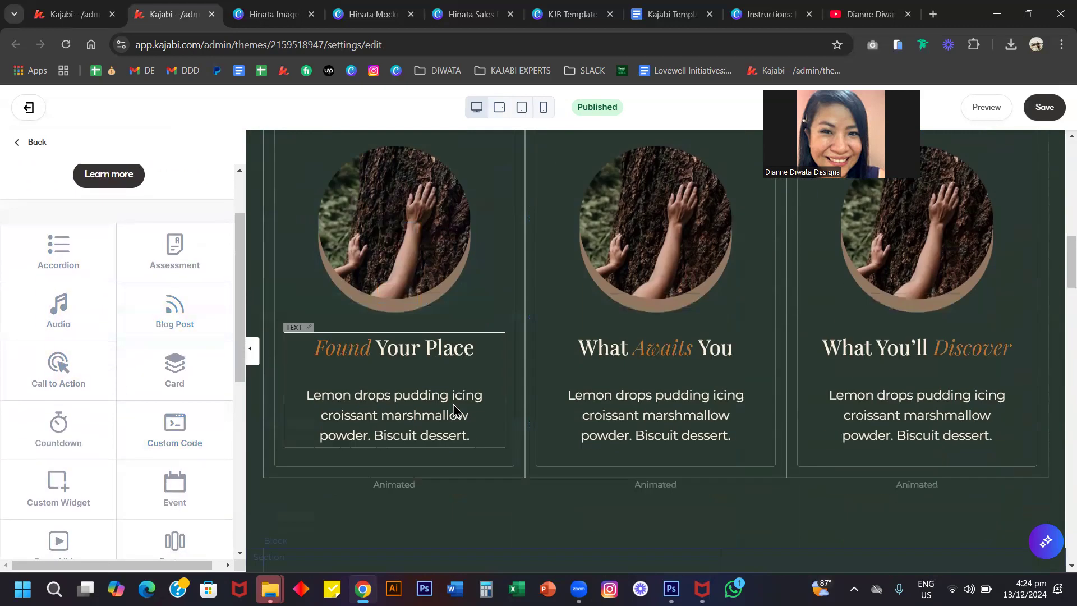
{"action": "scroll", "coordinate": [454, 404], "scroll_direction": "up", "scroll_amount": 3}
{"action": "scroll", "coordinate": [111, 488], "scroll_direction": "down", "scroll_amount": 7}
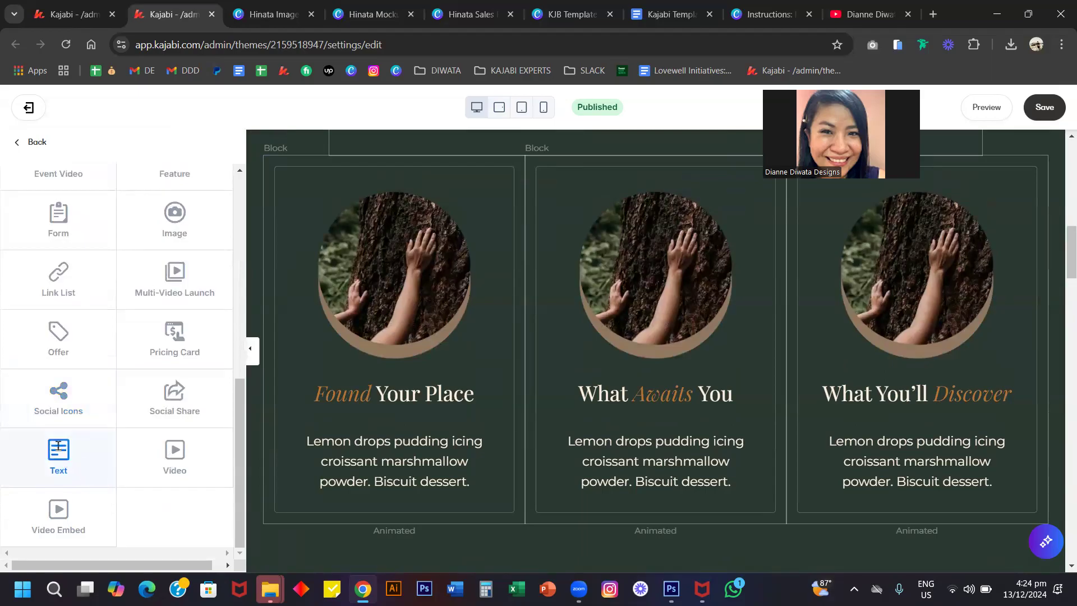
{"action": "left_click", "coordinate": [58, 446]}
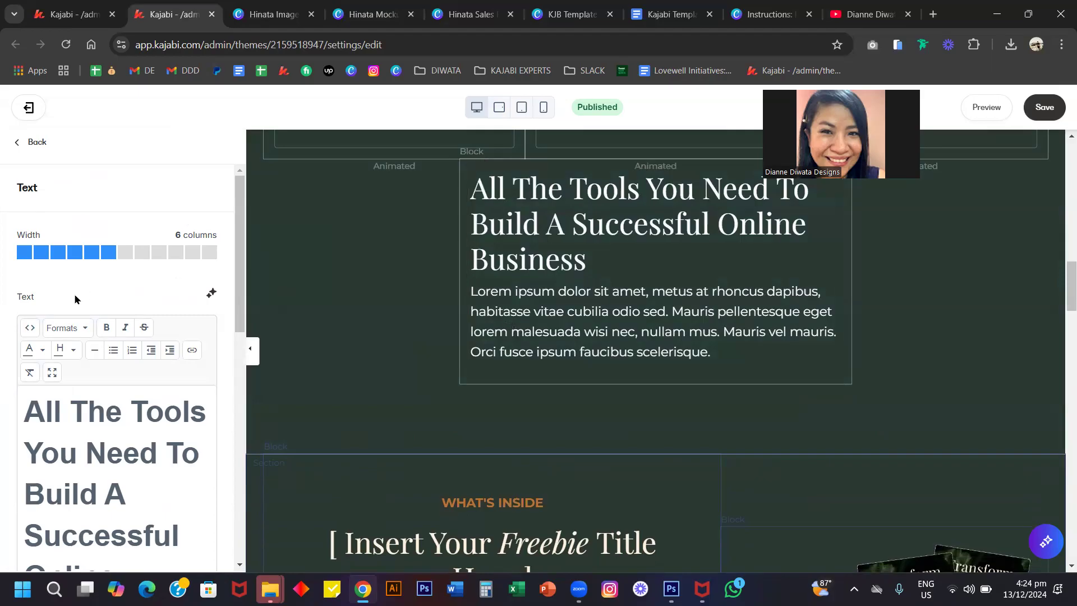
{"action": "left_click", "coordinate": [37, 143]}
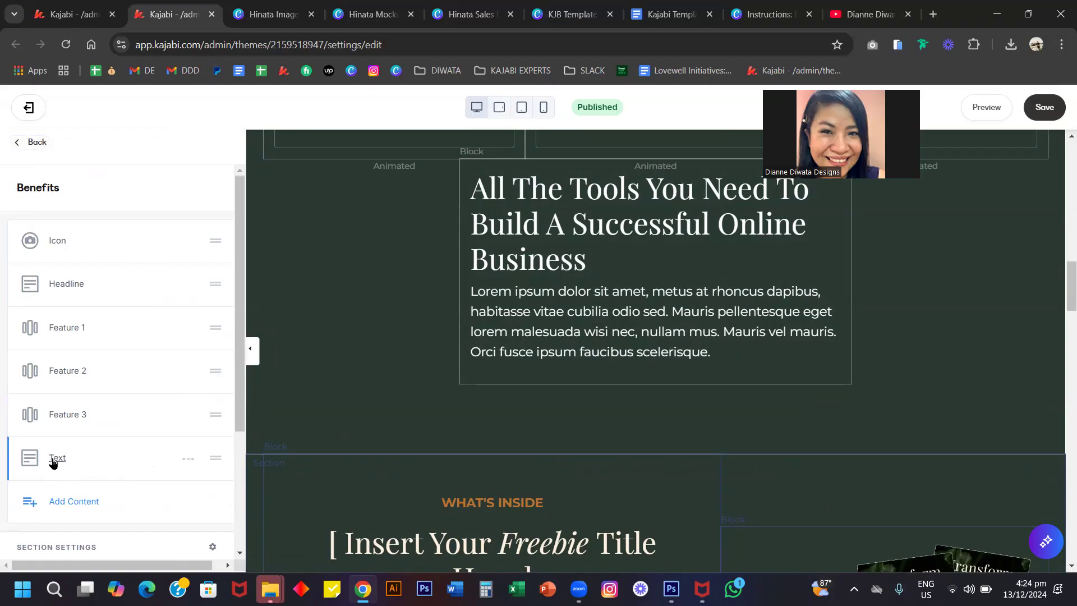
- Move the new Text block between the Headline and Feature 1 blocks, and check the resulting column layout
{"action": "left_click_drag", "start_coordinate": [218, 447], "coordinate": [220, 336]}
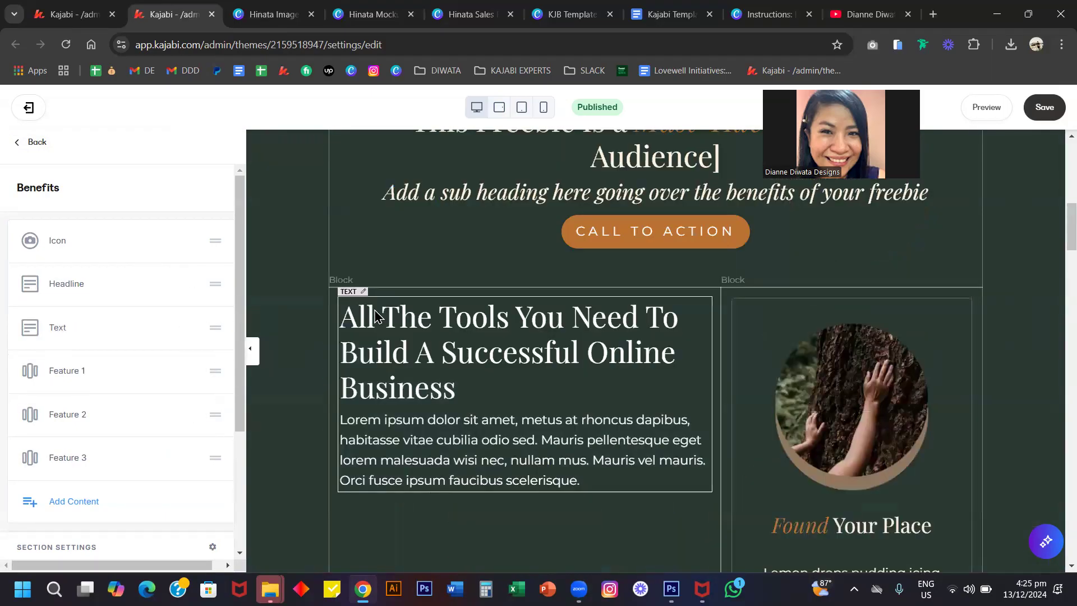
{"action": "scroll", "coordinate": [376, 315], "scroll_direction": "up", "scroll_amount": 1}
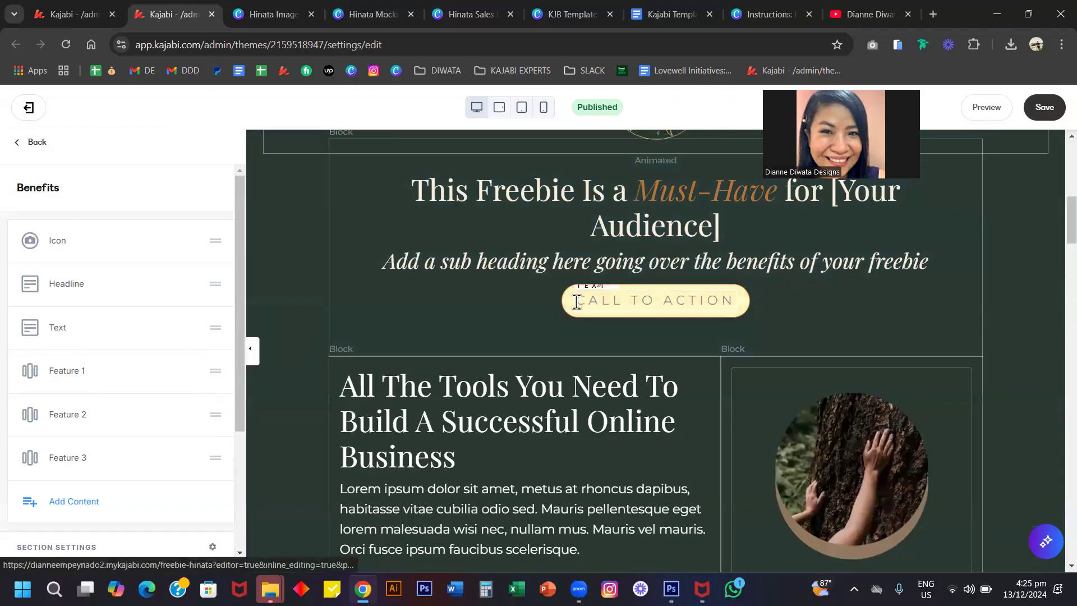
{"action": "scroll", "coordinate": [577, 302], "scroll_direction": "down", "scroll_amount": 1}
{"action": "scroll", "coordinate": [787, 381], "scroll_direction": "down", "scroll_amount": 3}
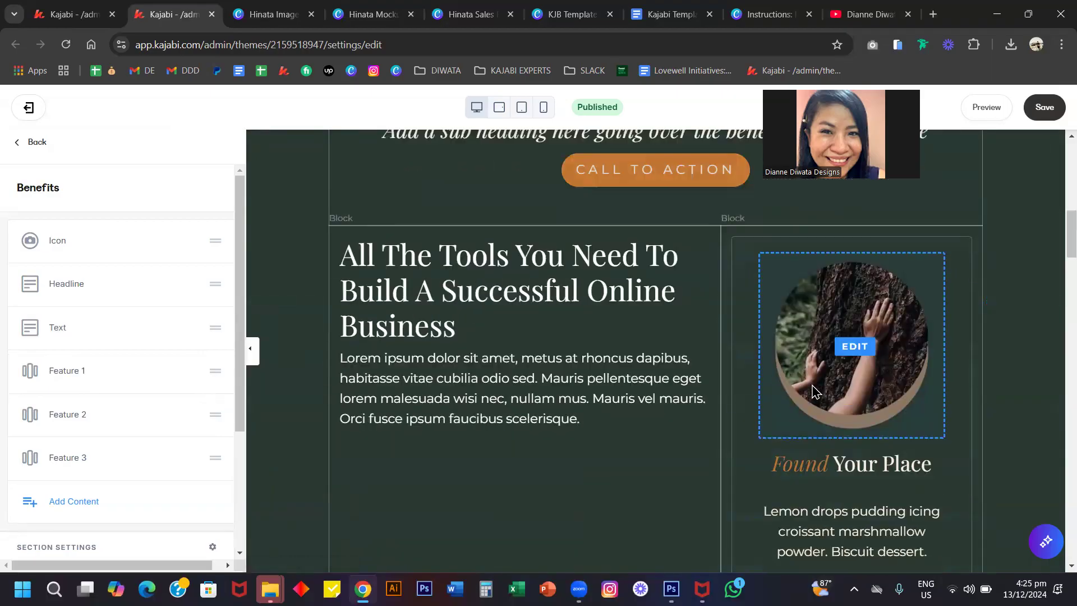
{"action": "scroll", "coordinate": [845, 290], "scroll_direction": "down", "scroll_amount": 1}
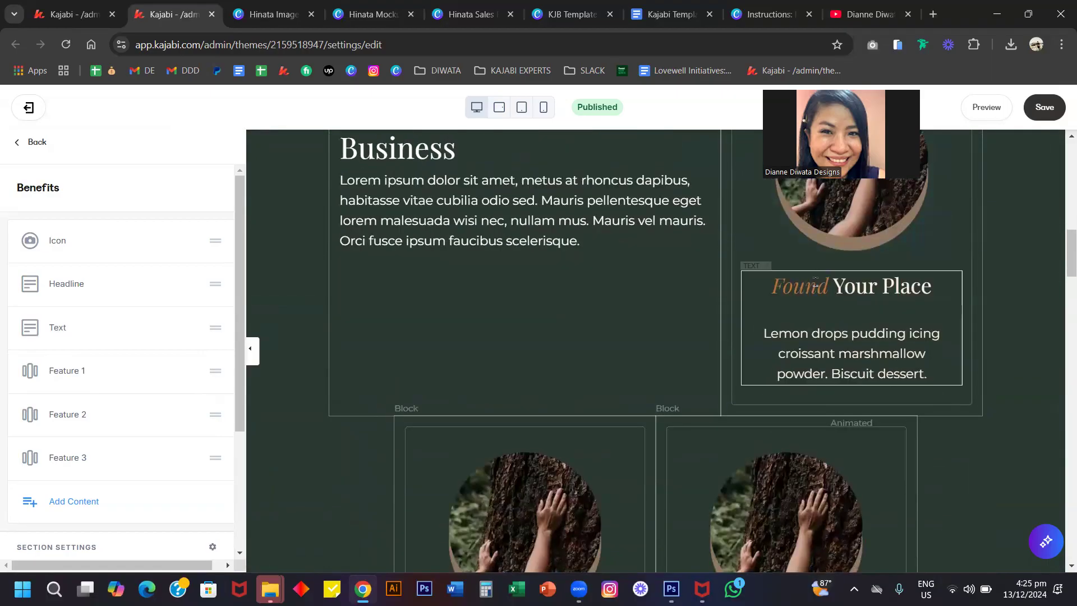
{"action": "scroll", "coordinate": [749, 270], "scroll_direction": "down", "scroll_amount": 3}
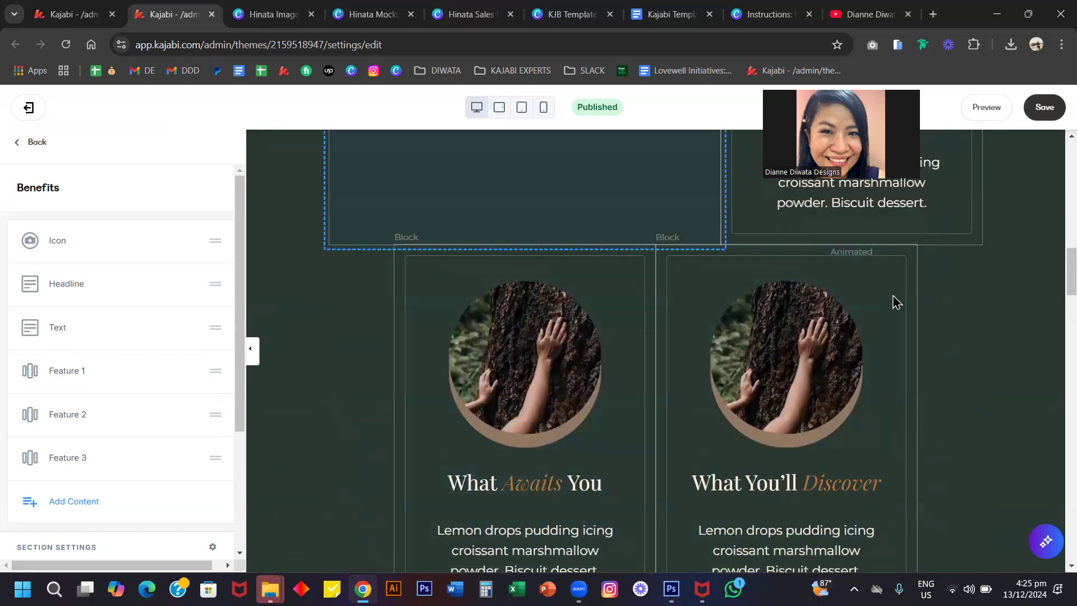
{"action": "scroll", "coordinate": [645, 330], "scroll_direction": "up", "scroll_amount": 1}
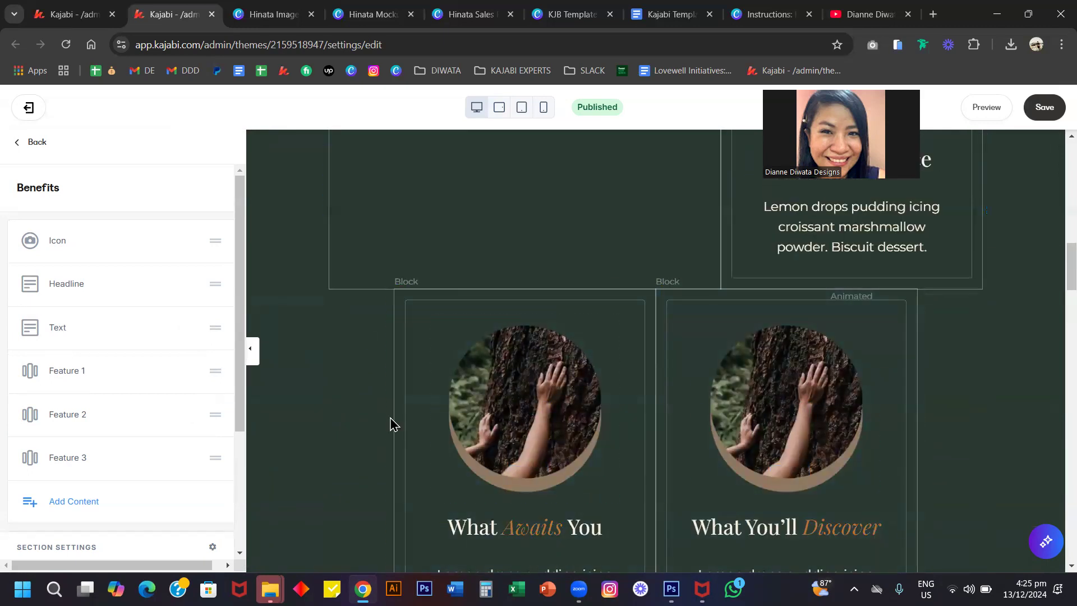
{"action": "scroll", "coordinate": [476, 353], "scroll_direction": "up", "scroll_amount": 6}
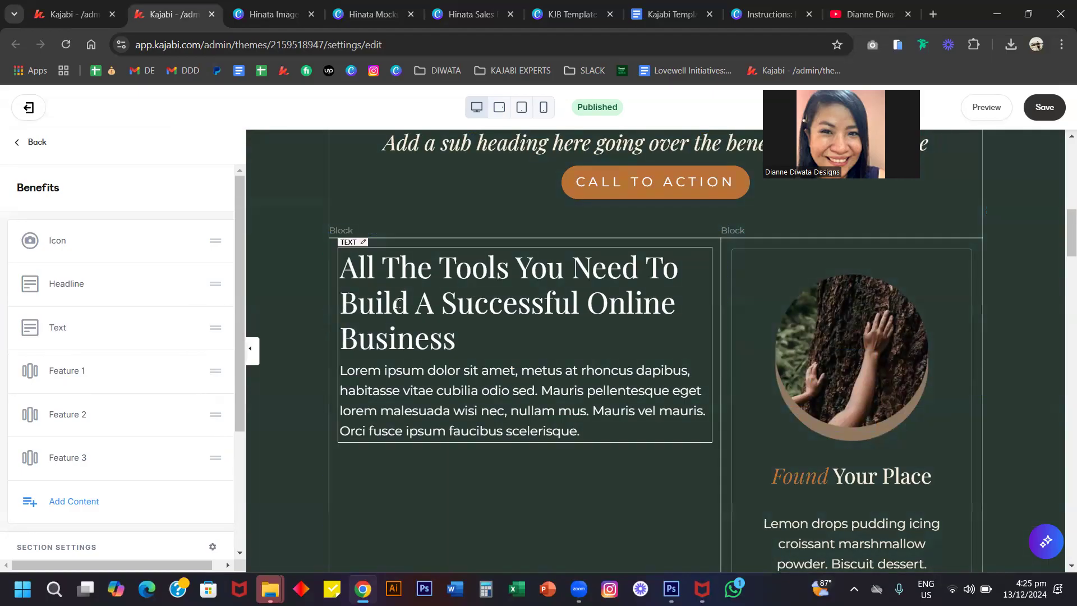
- Compare the widths of the new Text and Feature 1 blocks, and set the Text block's width to 9 columns
{"action": "left_click", "coordinate": [434, 326]}
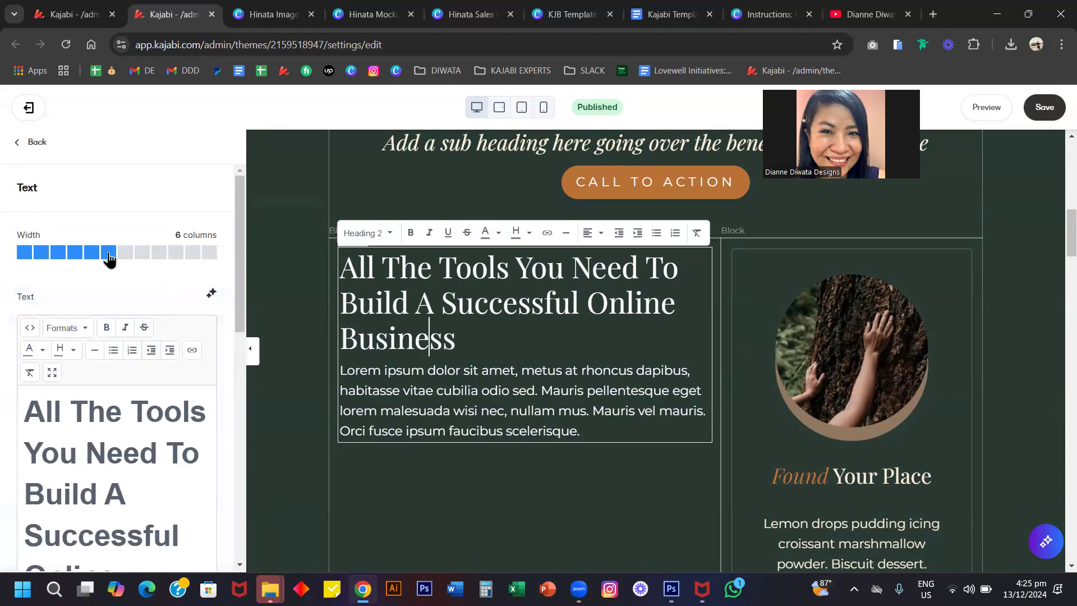
{"action": "left_click", "coordinate": [824, 315]}
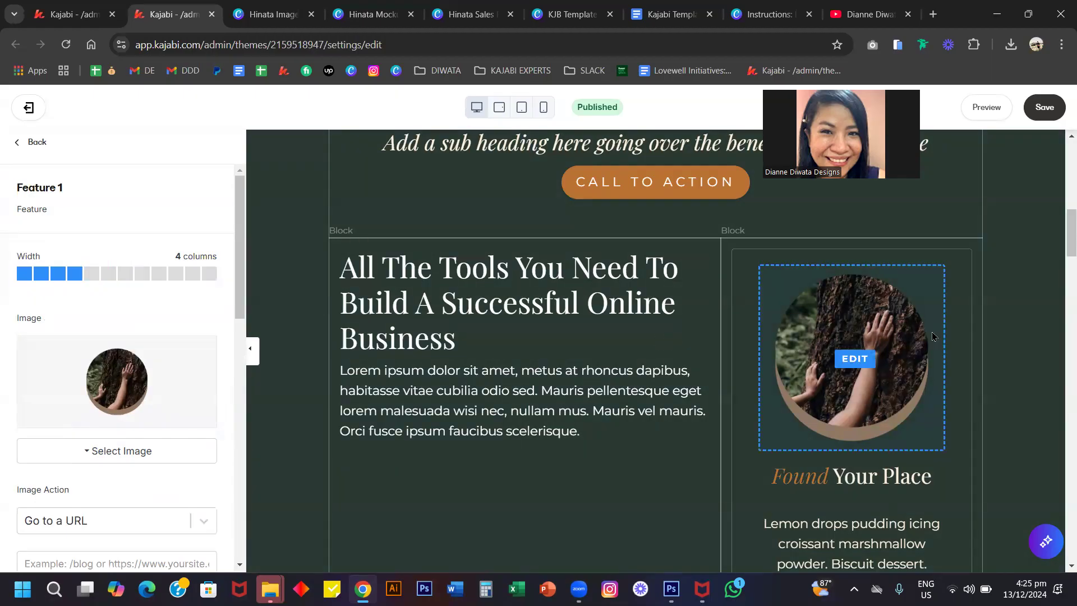
{"action": "left_click", "coordinate": [473, 306]}
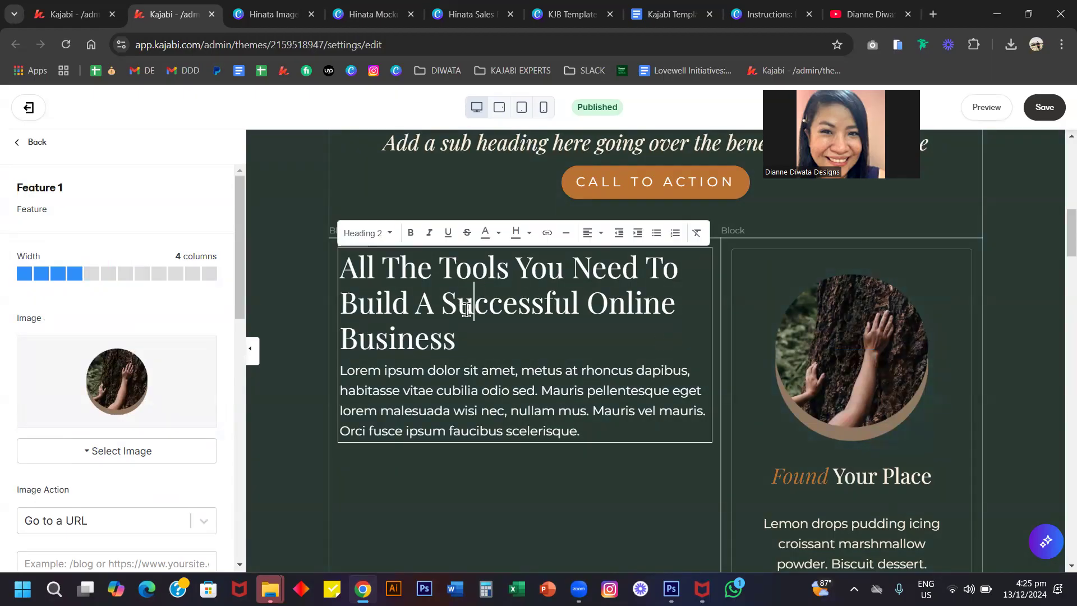
{"action": "left_click", "coordinate": [140, 254]}
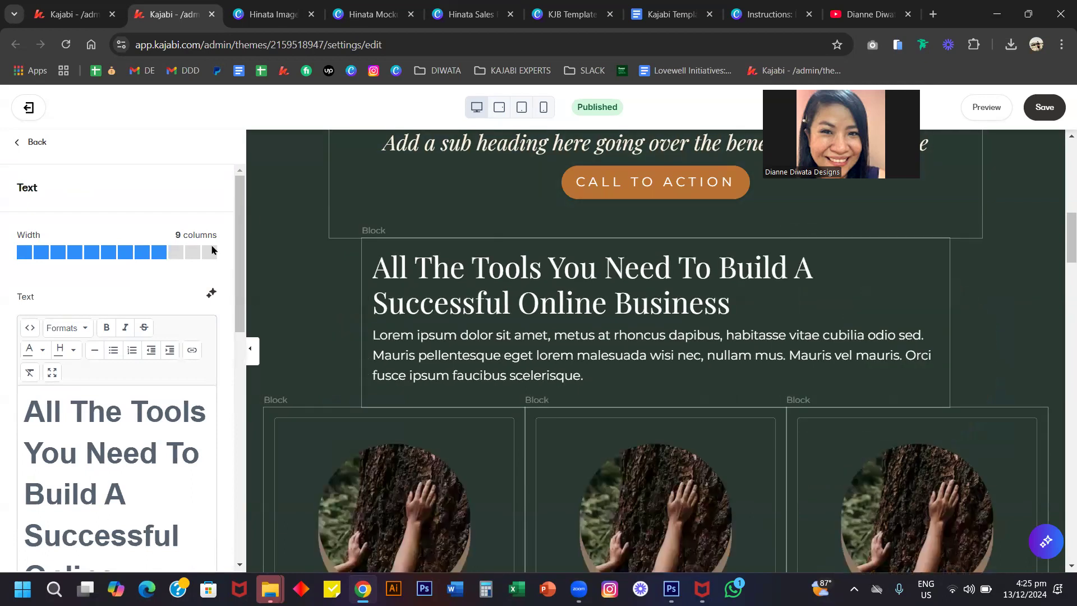
{"action": "scroll", "coordinate": [396, 426], "scroll_direction": "down", "scroll_amount": 2}
{"action": "scroll", "coordinate": [505, 322], "scroll_direction": "up", "scroll_amount": 4}
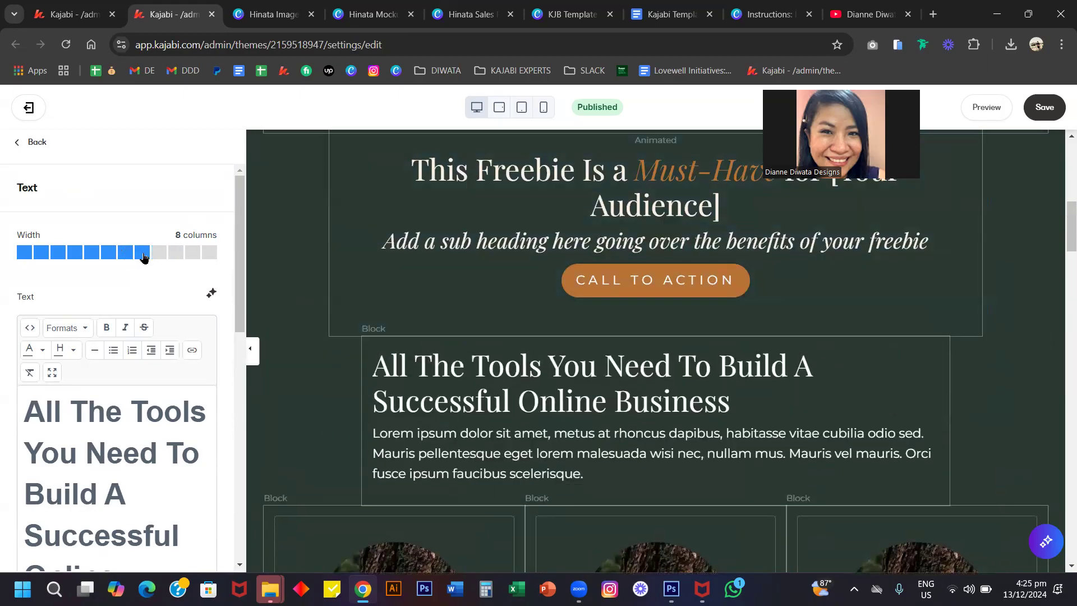
- Set the Text block's width to 7 columns and place the block on its own row in its desktop layout
{"action": "left_click", "coordinate": [122, 256]}
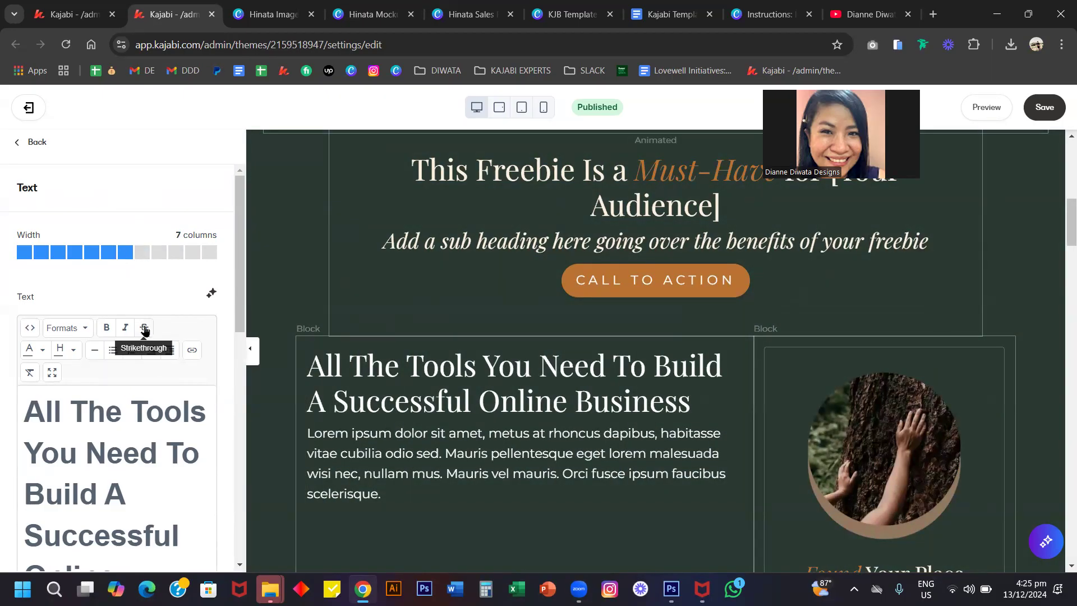
{"action": "scroll", "coordinate": [144, 337], "scroll_direction": "down", "scroll_amount": 10}
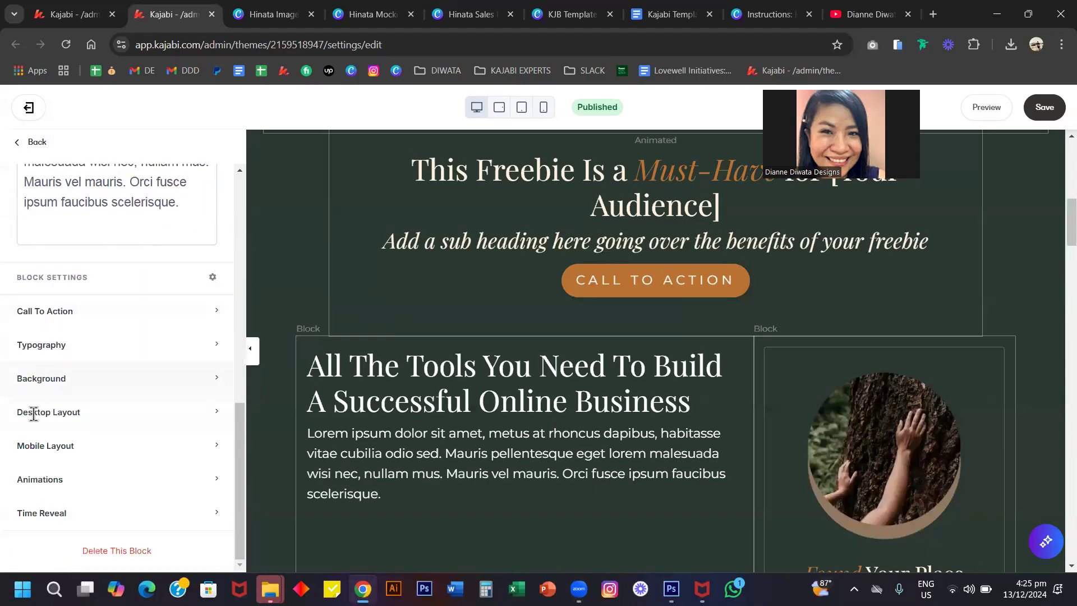
{"action": "left_click", "coordinate": [101, 418]}
{"action": "scroll", "coordinate": [101, 421], "scroll_direction": "down", "scroll_amount": 1}
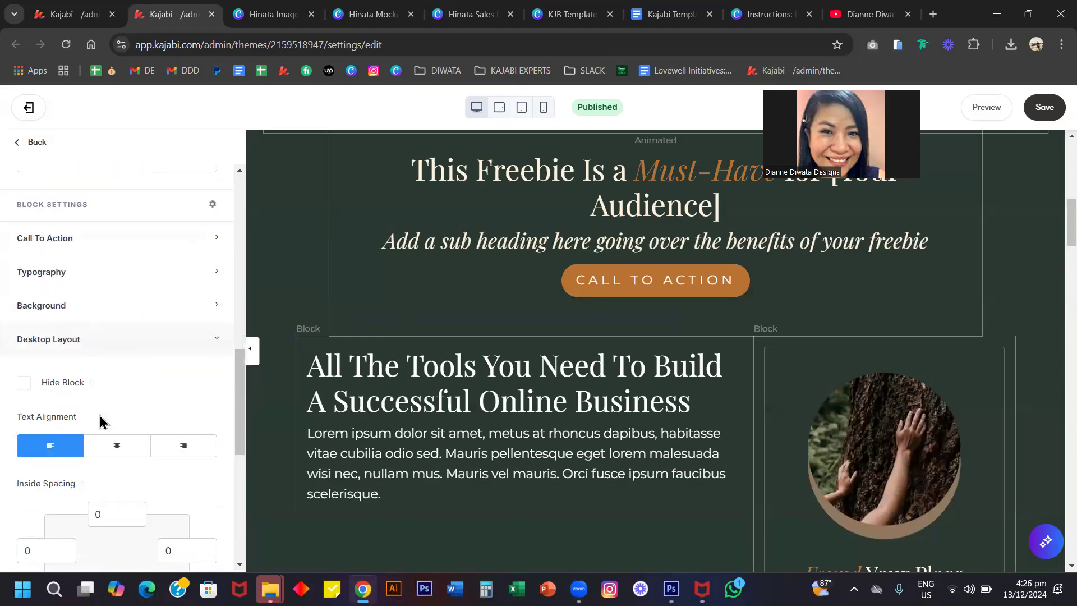
{"action": "scroll", "coordinate": [101, 420], "scroll_direction": "down", "scroll_amount": 6}
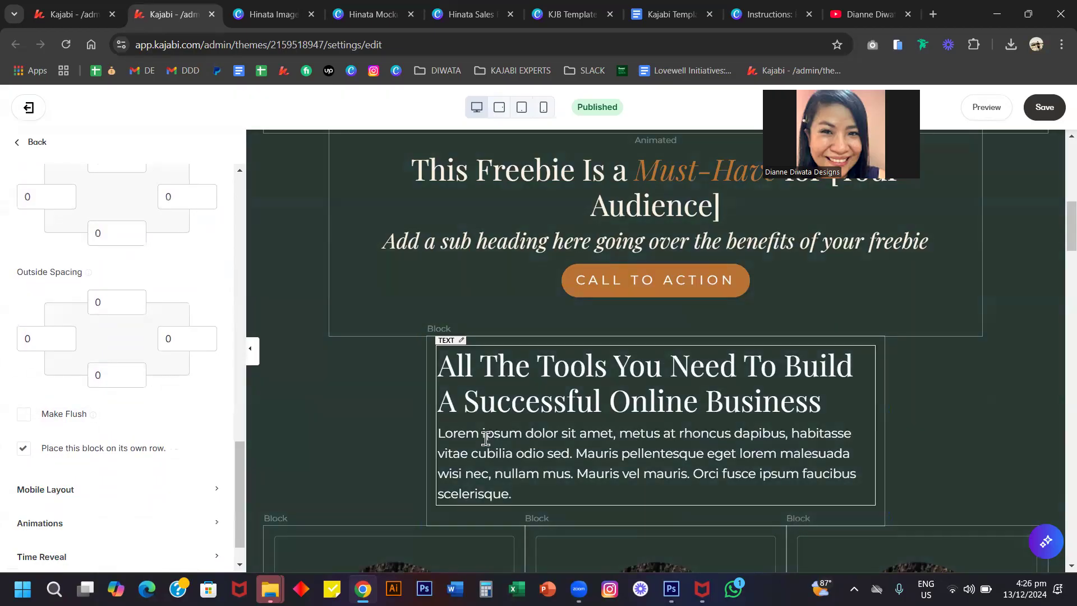
- Narrow the Text block to 3 columns and turn off placing it on its own row
{"action": "left_click", "coordinate": [525, 410]}
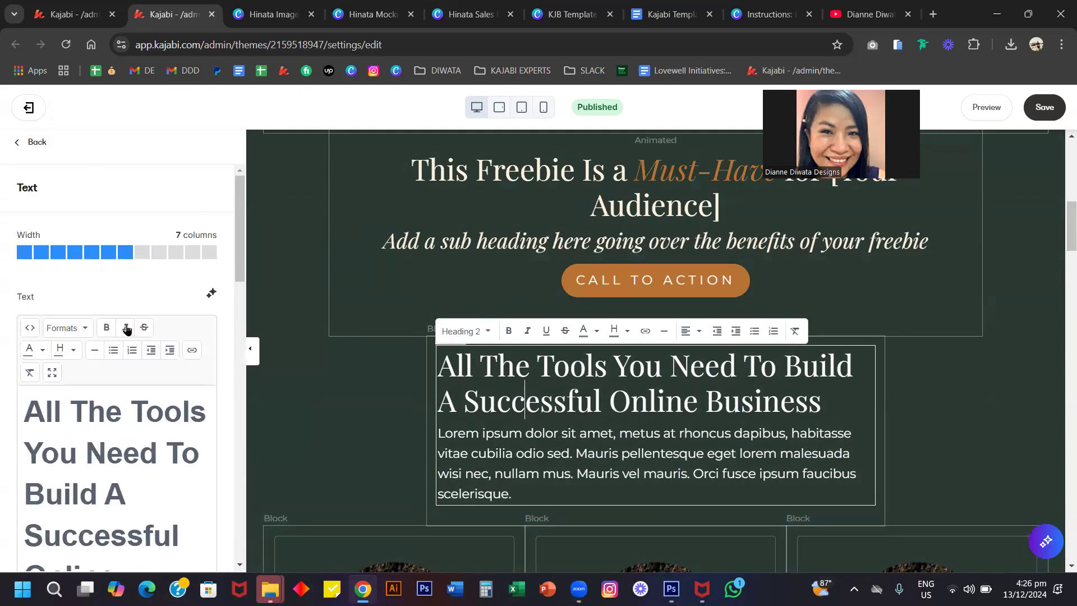
{"action": "left_click", "coordinate": [59, 253]}
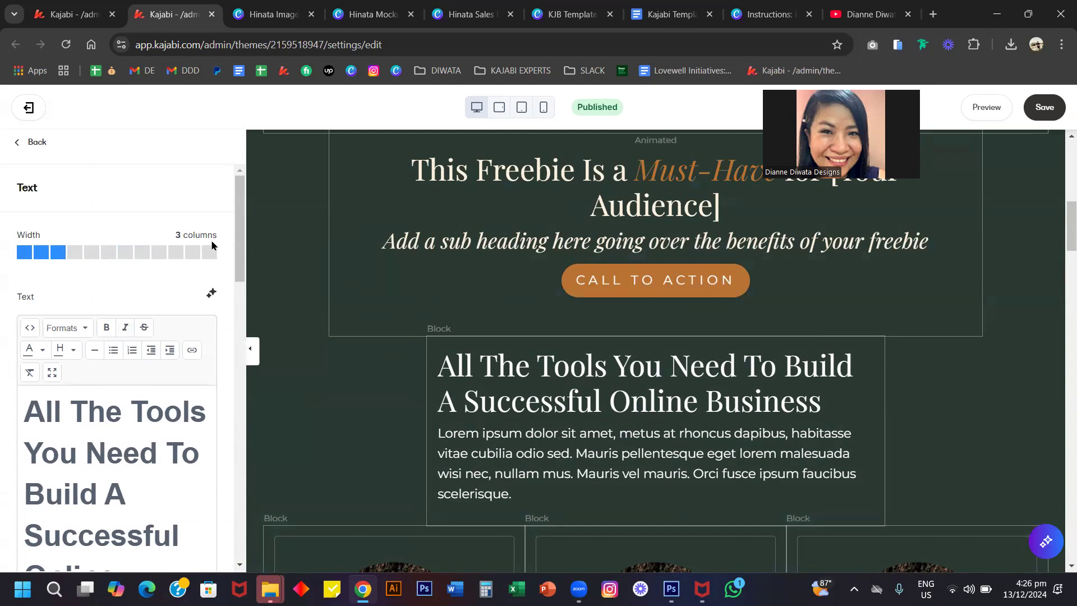
{"action": "scroll", "coordinate": [578, 409], "scroll_direction": "down", "scroll_amount": 5}
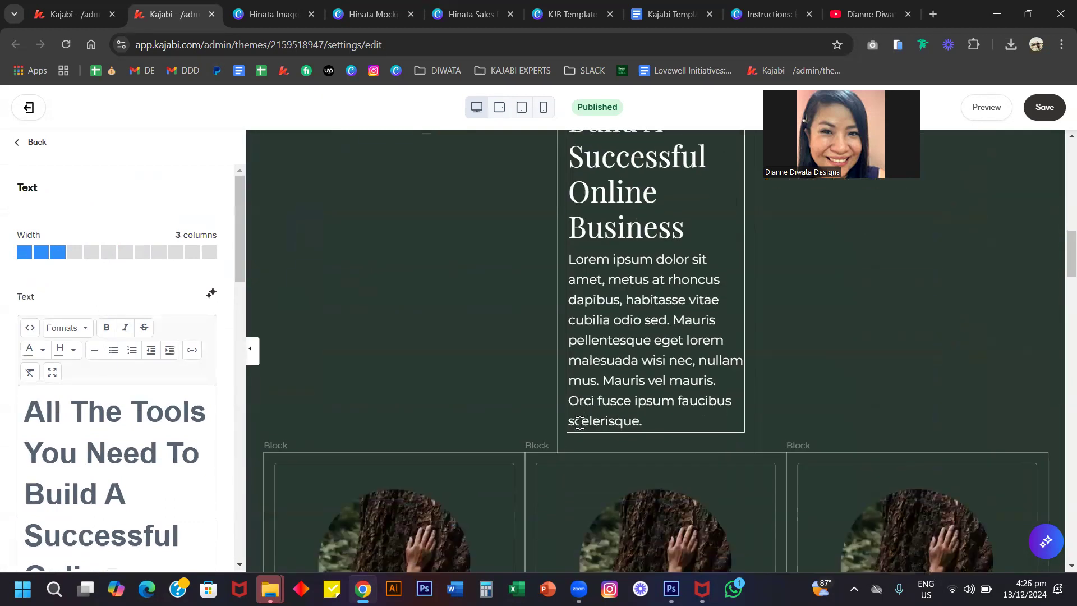
{"action": "scroll", "coordinate": [828, 298], "scroll_direction": "up", "scroll_amount": 3}
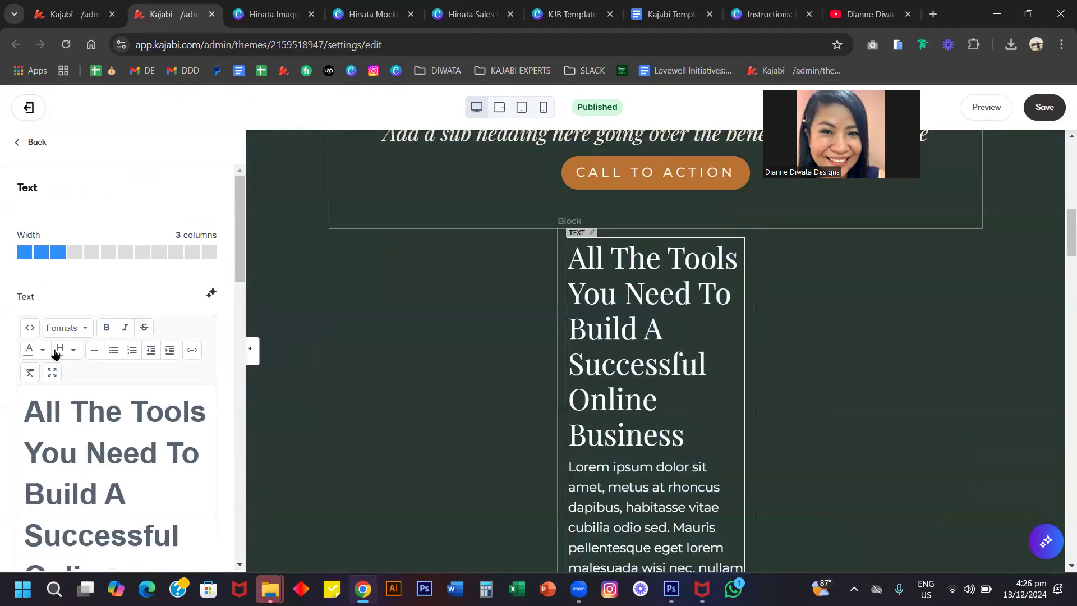
{"action": "scroll", "coordinate": [84, 378], "scroll_direction": "down", "scroll_amount": 15}
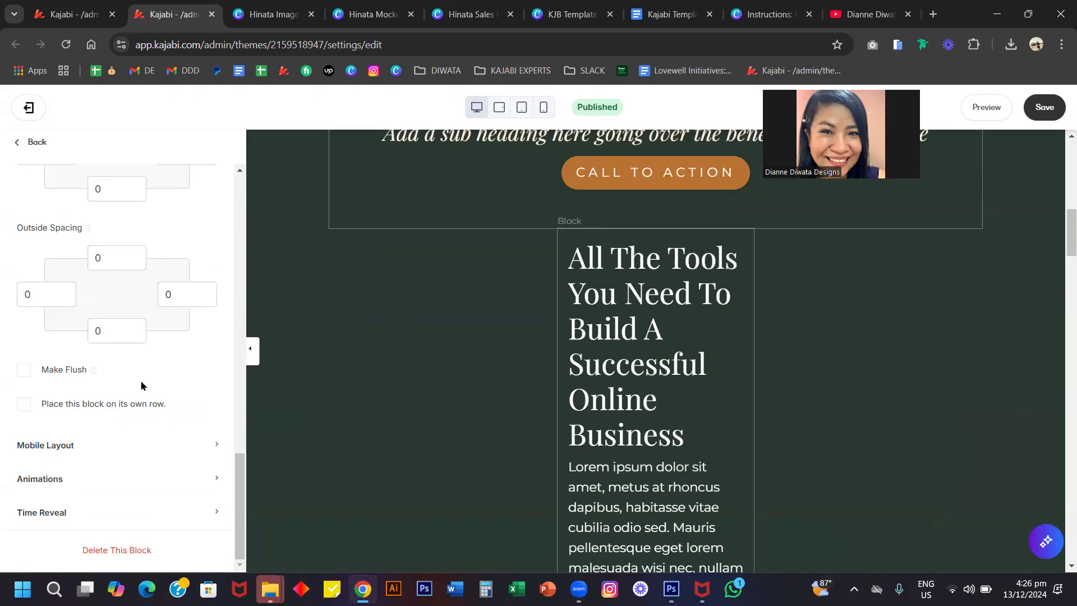
{"action": "scroll", "coordinate": [131, 297], "scroll_direction": "up", "scroll_amount": 15}
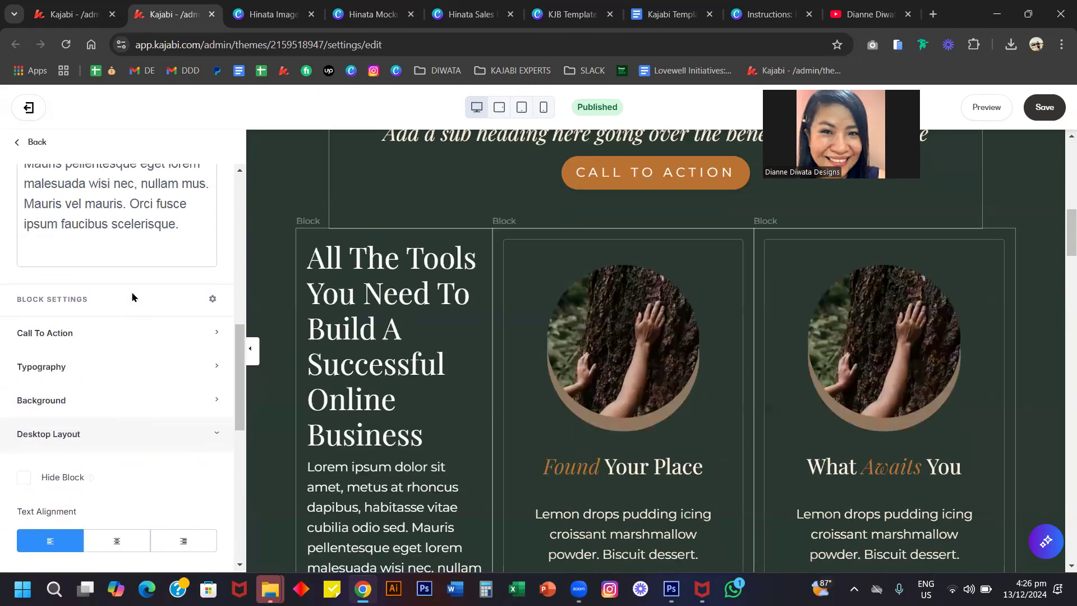
- Delete the Text block from the Benefits section
{"action": "left_click", "coordinate": [30, 144]}
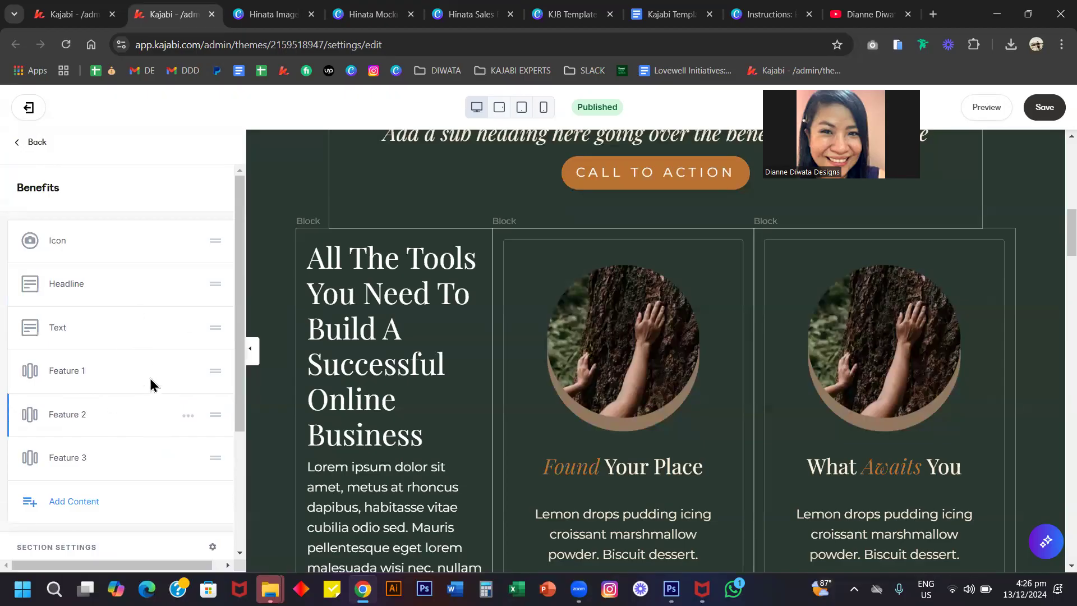
{"action": "left_click", "coordinate": [188, 329]}
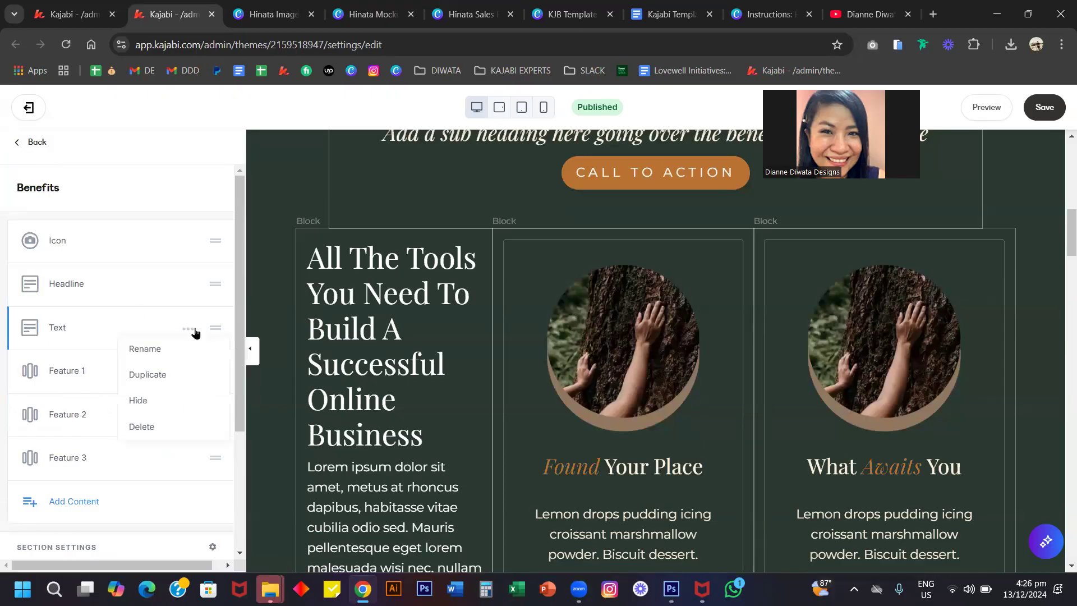
{"action": "left_click", "coordinate": [183, 426]}
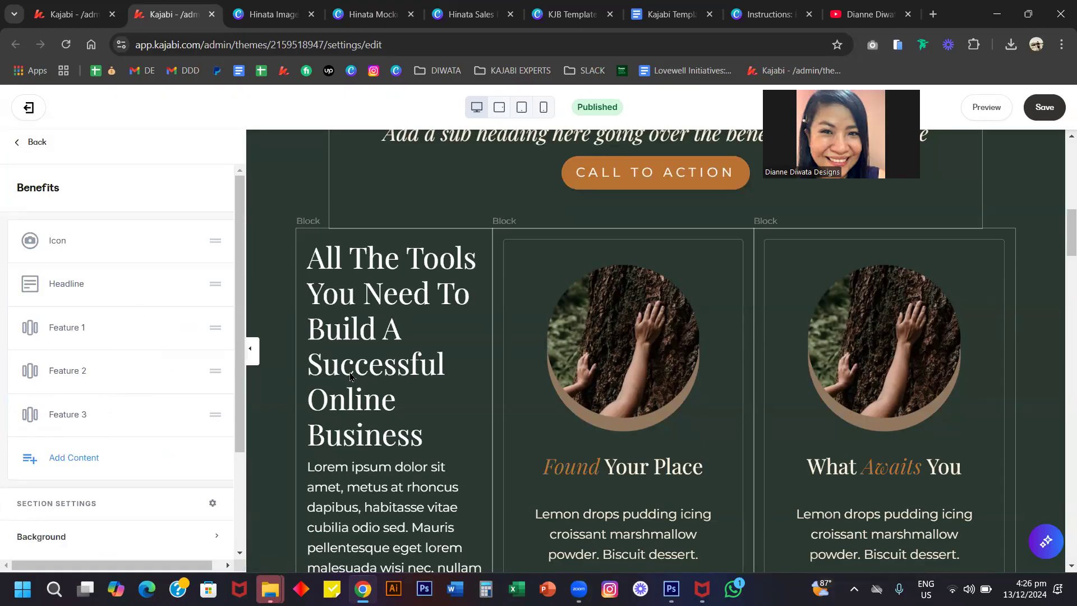
- Delete the Feature 3 block from the Benefits section
{"action": "scroll", "coordinate": [648, 398], "scroll_direction": "down", "scroll_amount": 2}
{"action": "scroll", "coordinate": [648, 399], "scroll_direction": "up", "scroll_amount": 1}
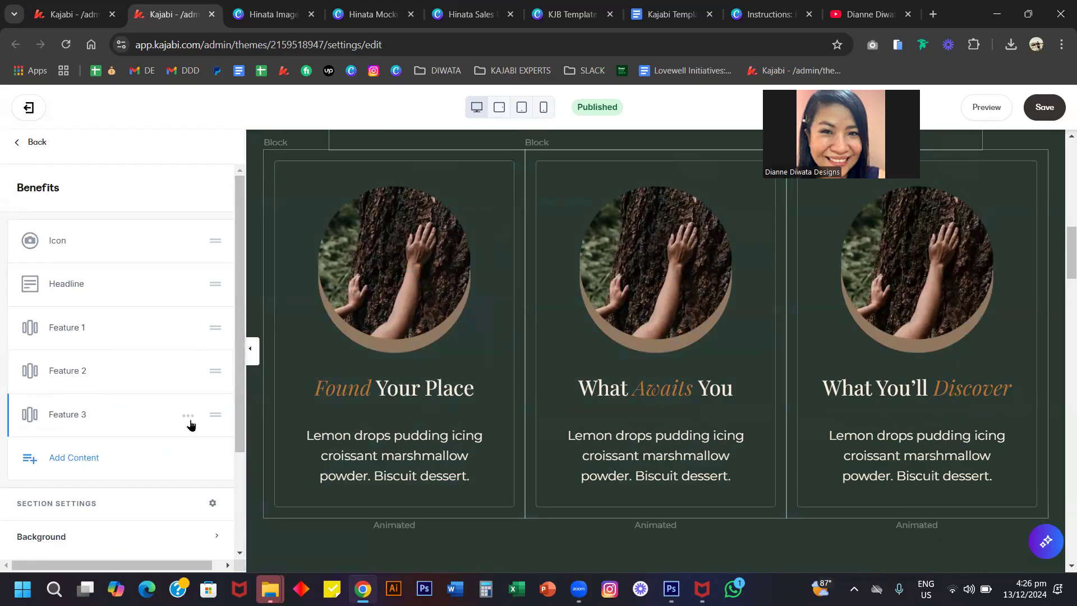
{"action": "left_click", "coordinate": [188, 418]}
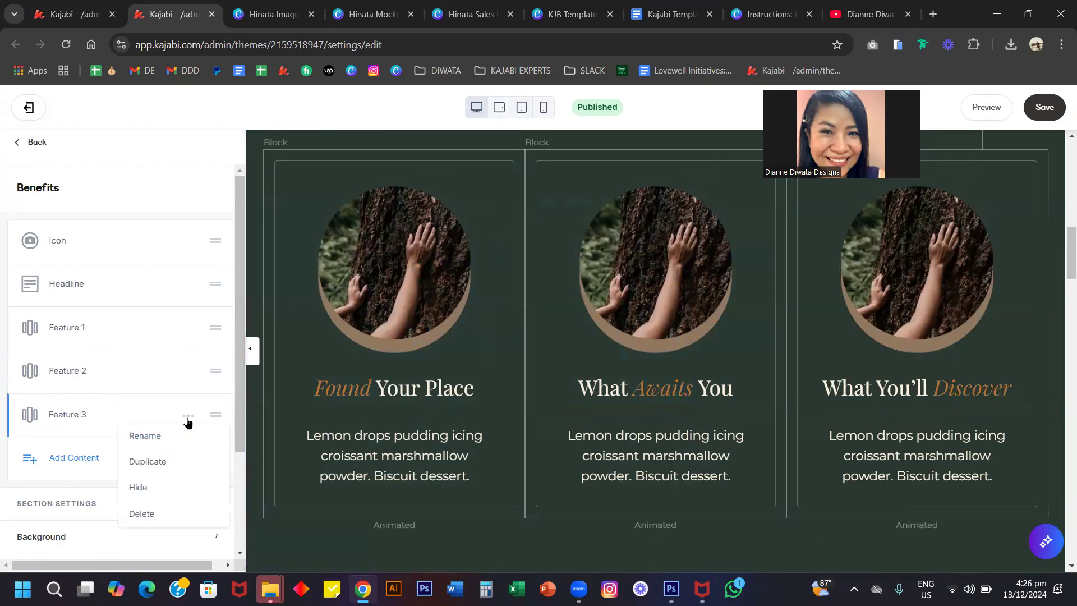
{"action": "left_click", "coordinate": [174, 513]}
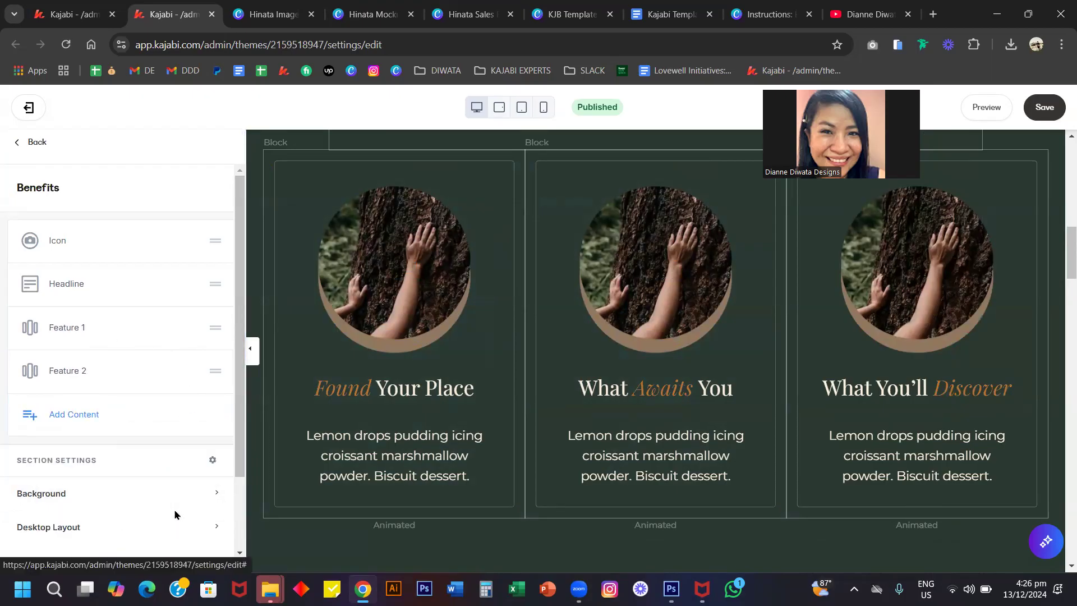
- Set the widths of the Feature 1 and Feature 2 blocks to 5 columns each
{"action": "scroll", "coordinate": [645, 382], "scroll_direction": "up", "scroll_amount": 3}
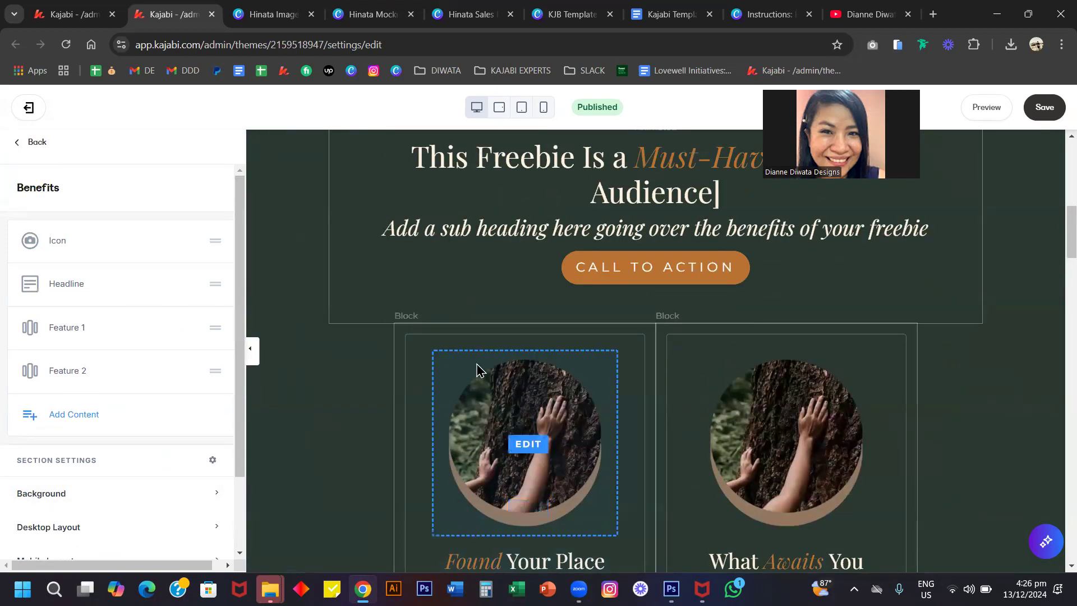
{"action": "left_click", "coordinate": [486, 391]}
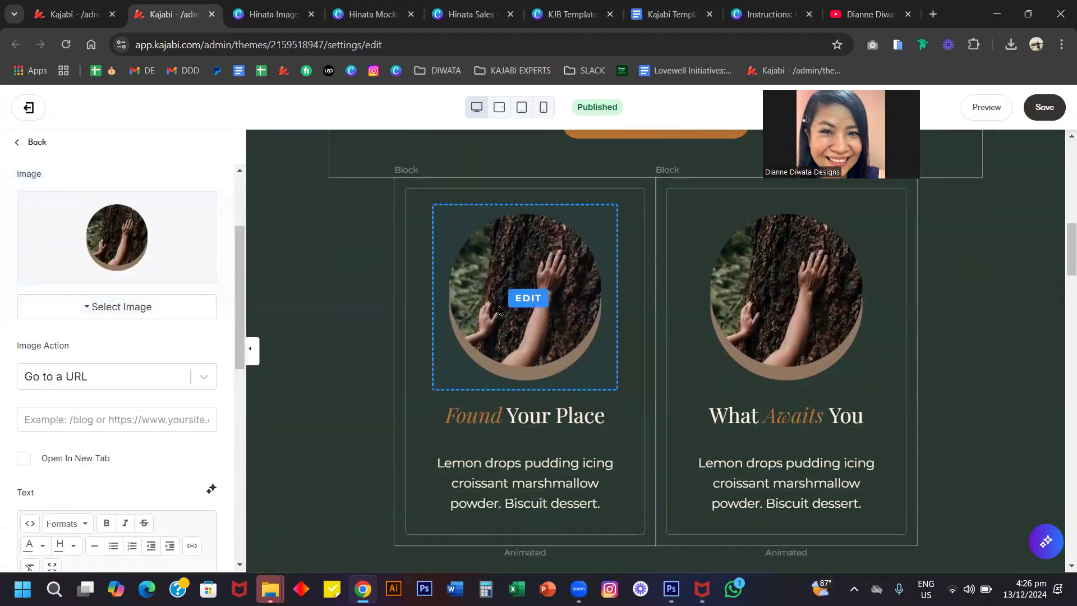
{"action": "scroll", "coordinate": [88, 262], "scroll_direction": "up", "scroll_amount": 3}
{"action": "left_click", "coordinate": [92, 275]}
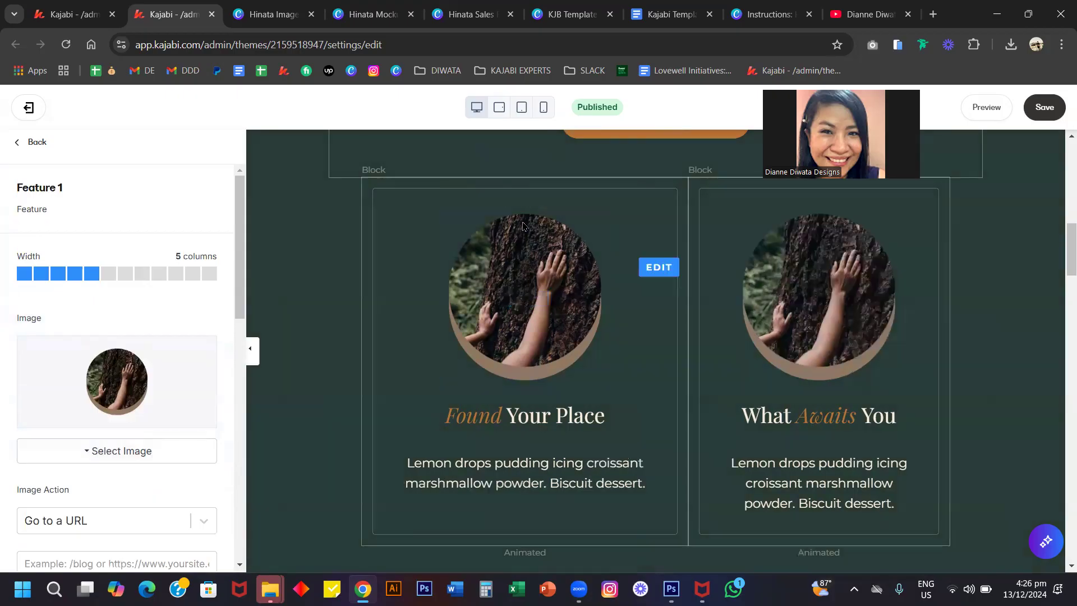
{"action": "left_click", "coordinate": [854, 259]}
{"action": "scroll", "coordinate": [144, 303], "scroll_direction": "up", "scroll_amount": 3}
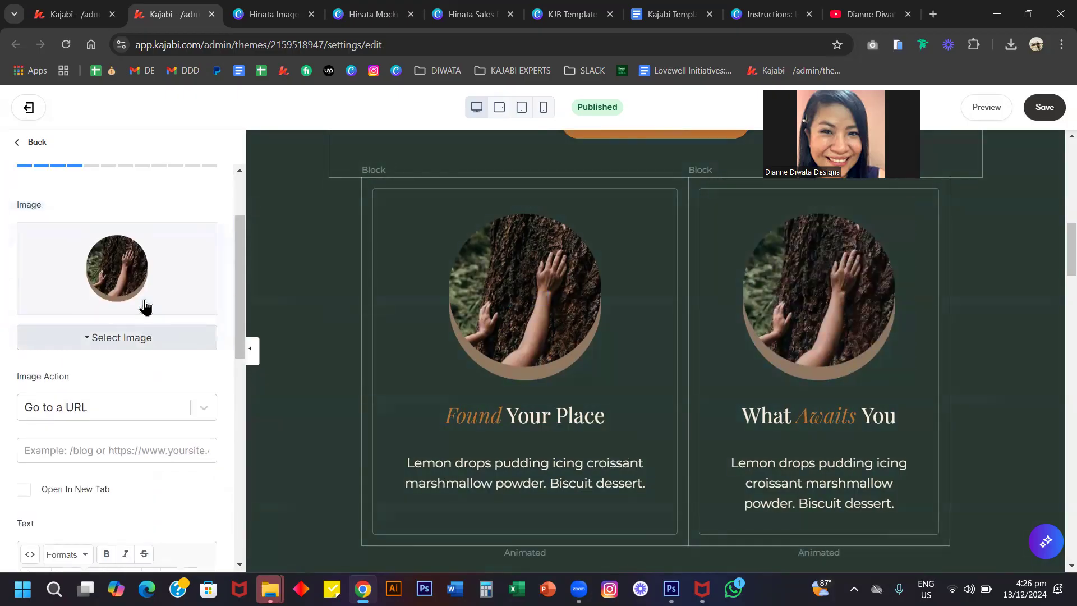
{"action": "left_click", "coordinate": [93, 275]}
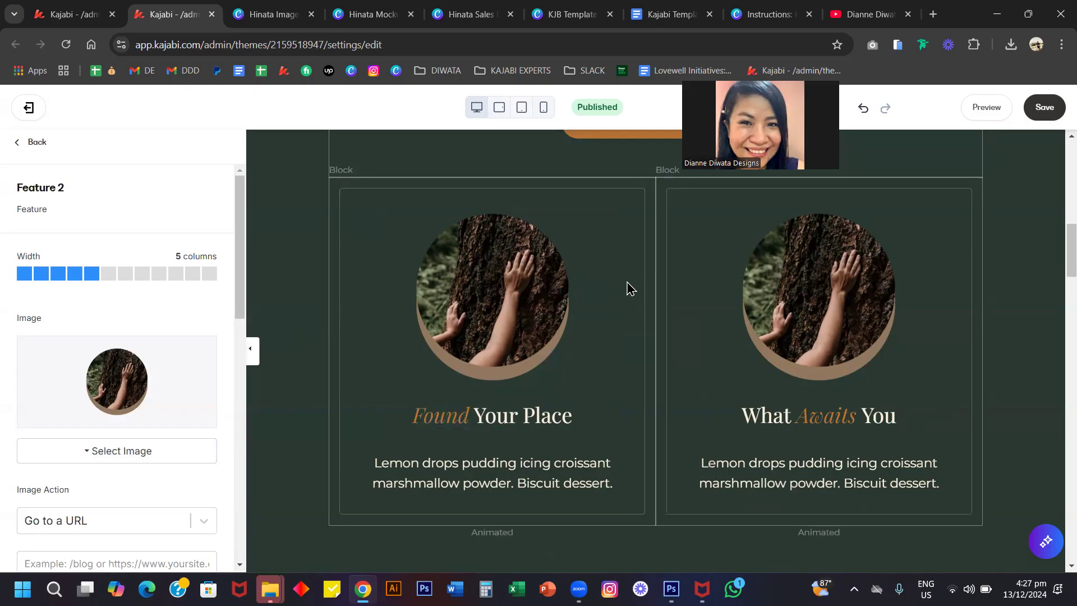
- Step back through the edit history to restore the three-feature layout without the Text block, and save the page
{"action": "left_click", "coordinate": [871, 120]}
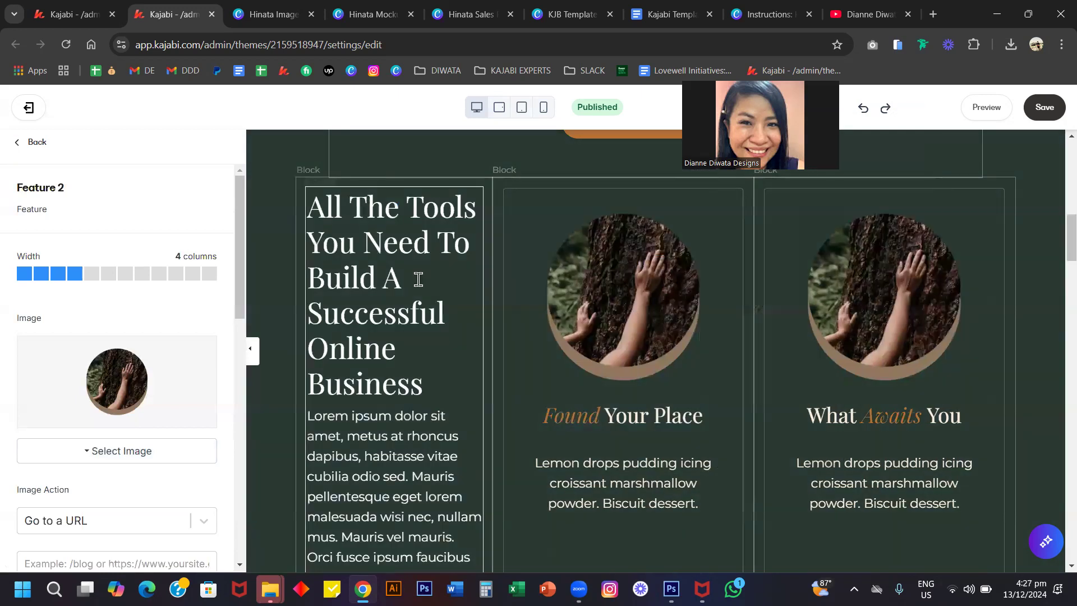
{"action": "left_click", "coordinate": [886, 109]}
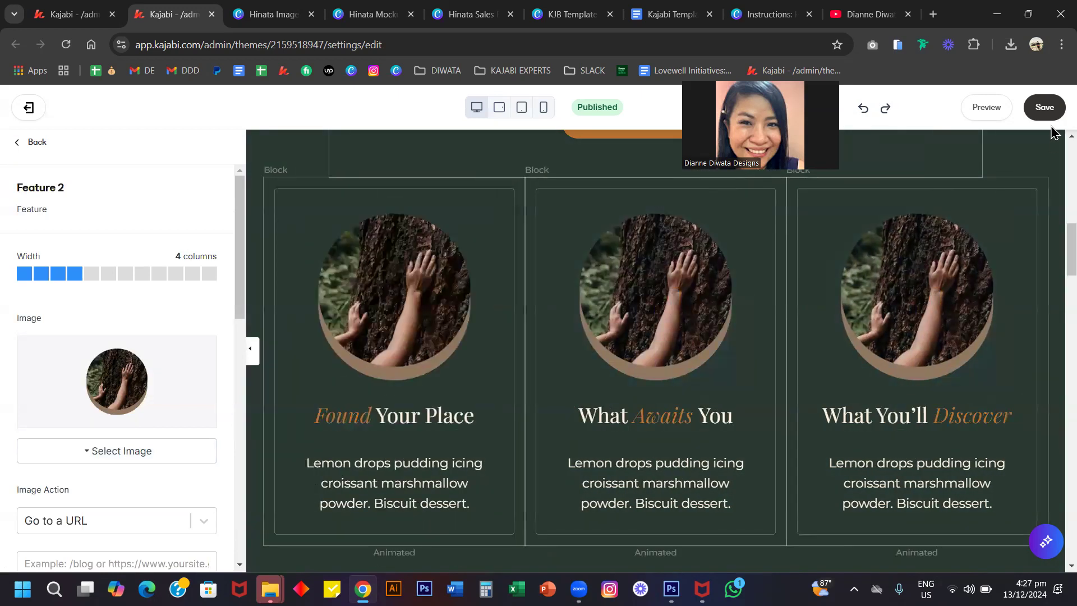
{"action": "left_click", "coordinate": [1045, 108]}
- Turn off the call-to-action button in the Benefits section's headline block
{"action": "scroll", "coordinate": [759, 306], "scroll_direction": "up", "scroll_amount": 4}
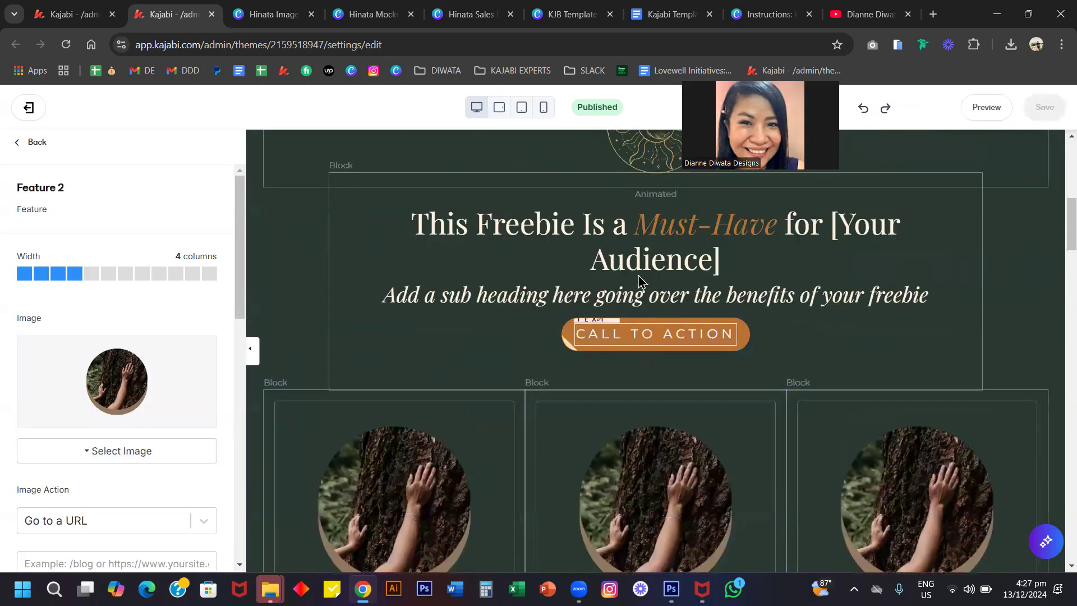
{"action": "scroll", "coordinate": [637, 258], "scroll_direction": "down", "scroll_amount": 1}
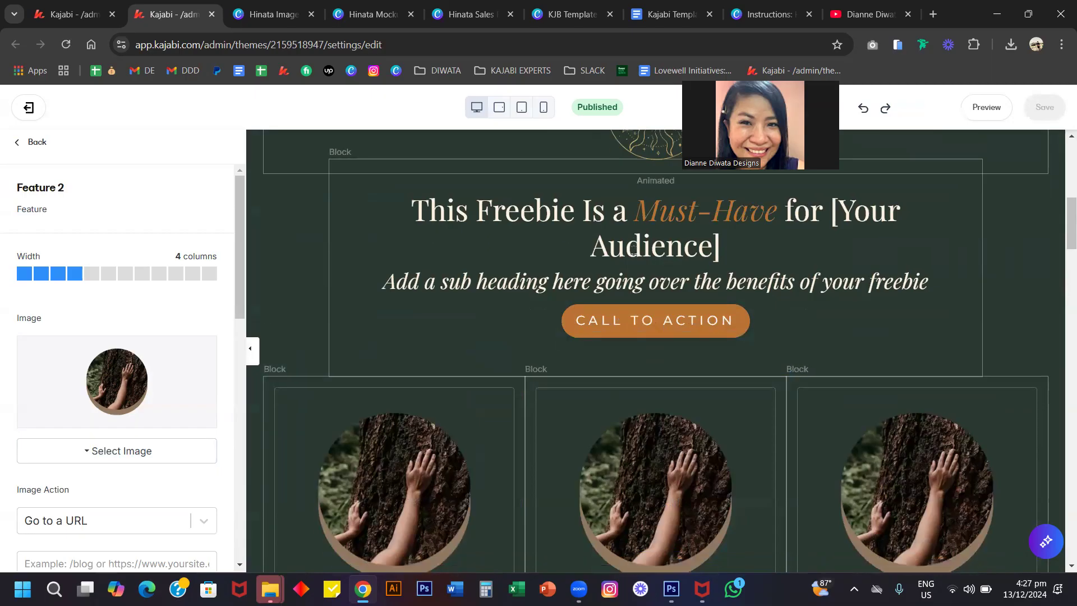
{"action": "left_click", "coordinate": [633, 251]}
{"action": "scroll", "coordinate": [96, 392], "scroll_direction": "down", "scroll_amount": 8}
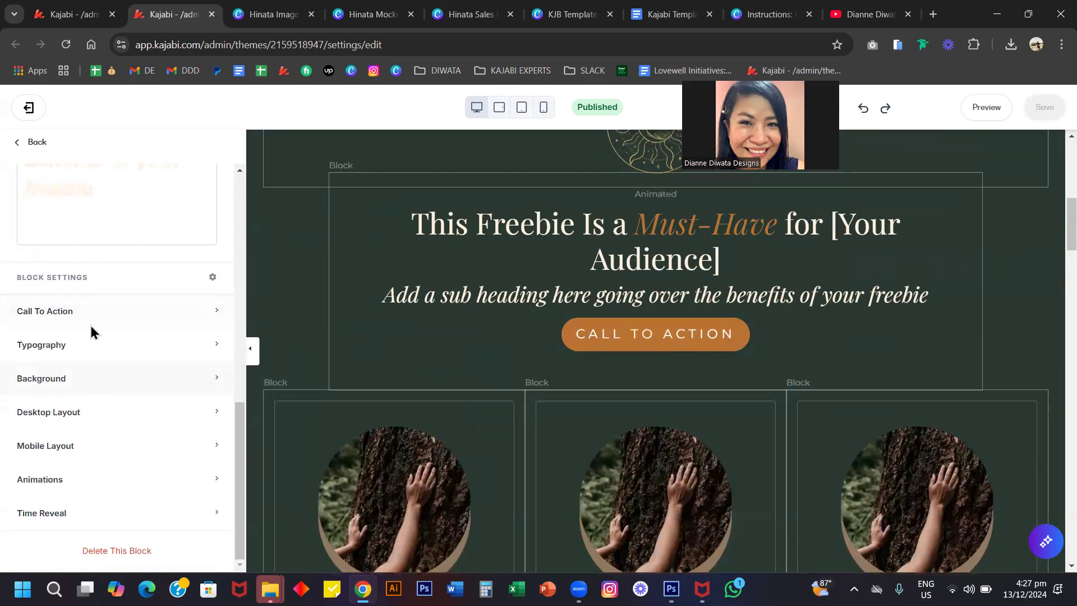
{"action": "left_click", "coordinate": [89, 313]}
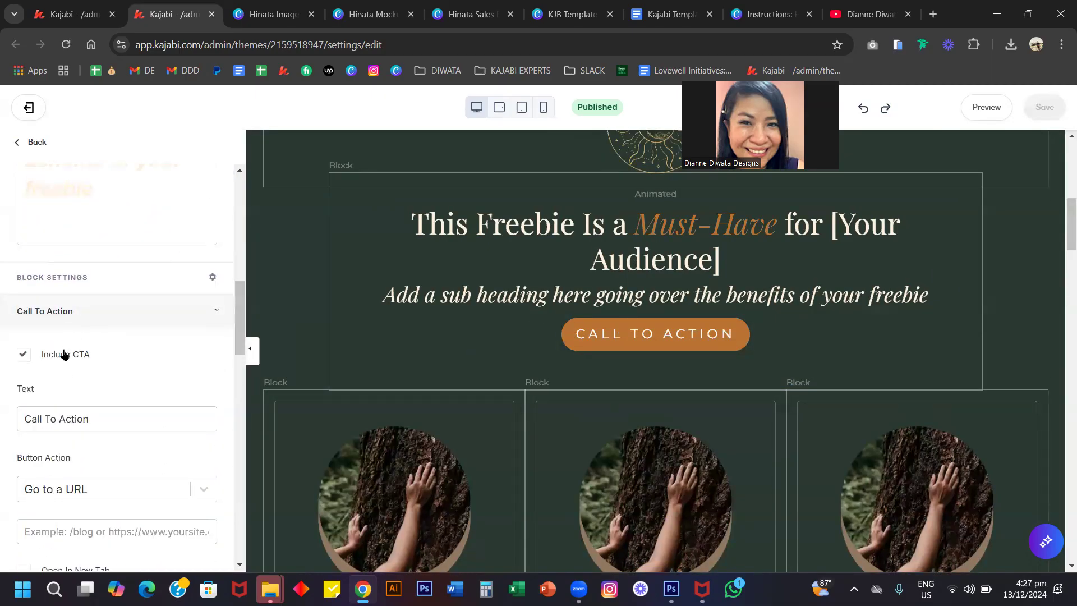
{"action": "left_click", "coordinate": [64, 355]}
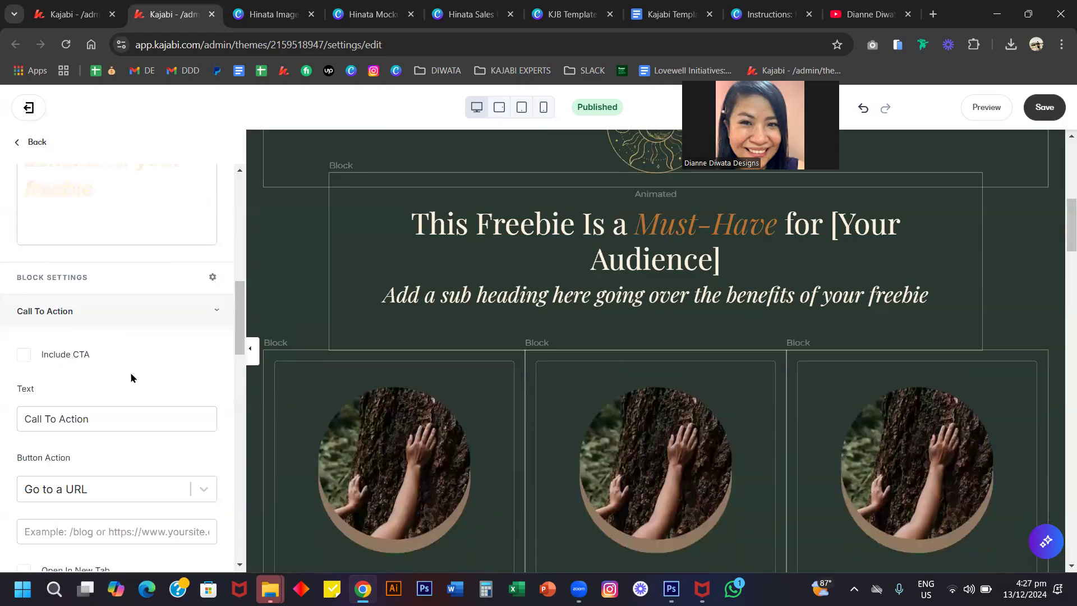
- Return to the page's section list, open the Hero Form section and review its background settings
{"action": "scroll", "coordinate": [481, 373], "scroll_direction": "up", "scroll_amount": 3}
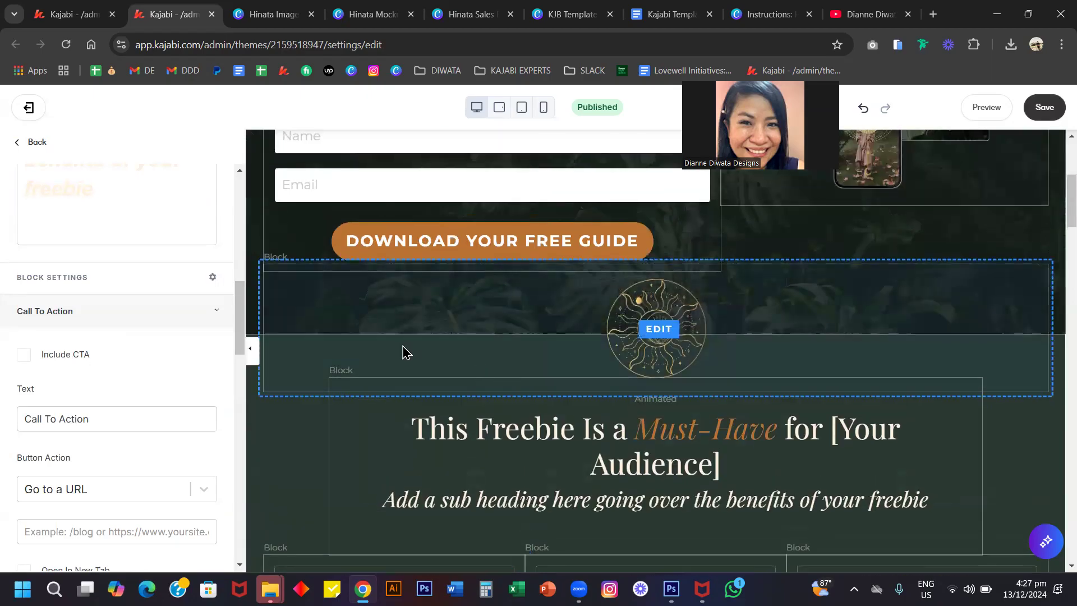
{"action": "scroll", "coordinate": [483, 329], "scroll_direction": "up", "scroll_amount": 4}
{"action": "scroll", "coordinate": [482, 325], "scroll_direction": "up", "scroll_amount": 1}
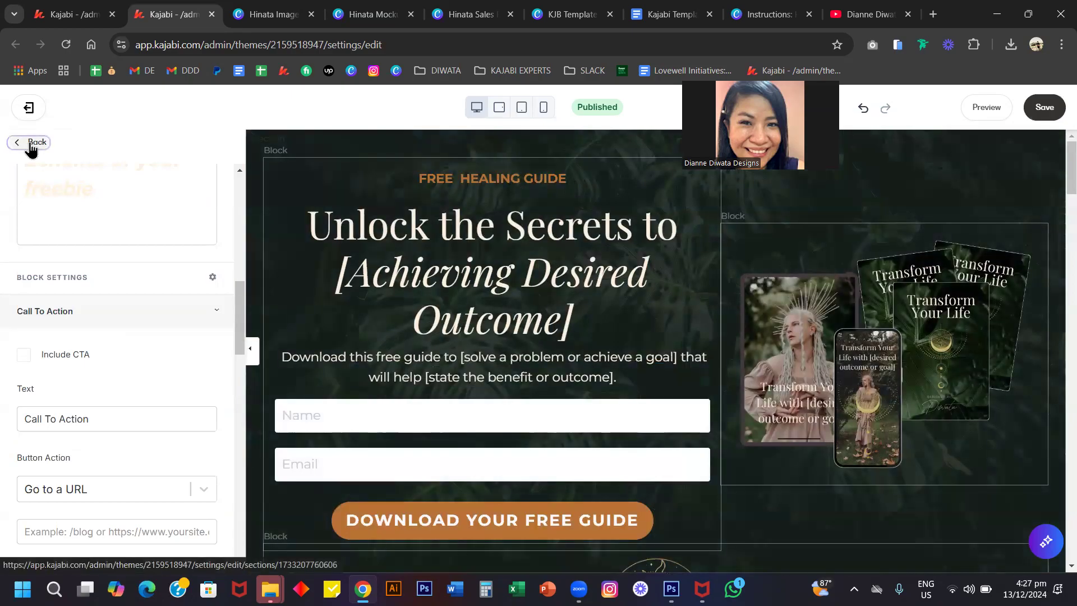
{"action": "left_click", "coordinate": [31, 145]}
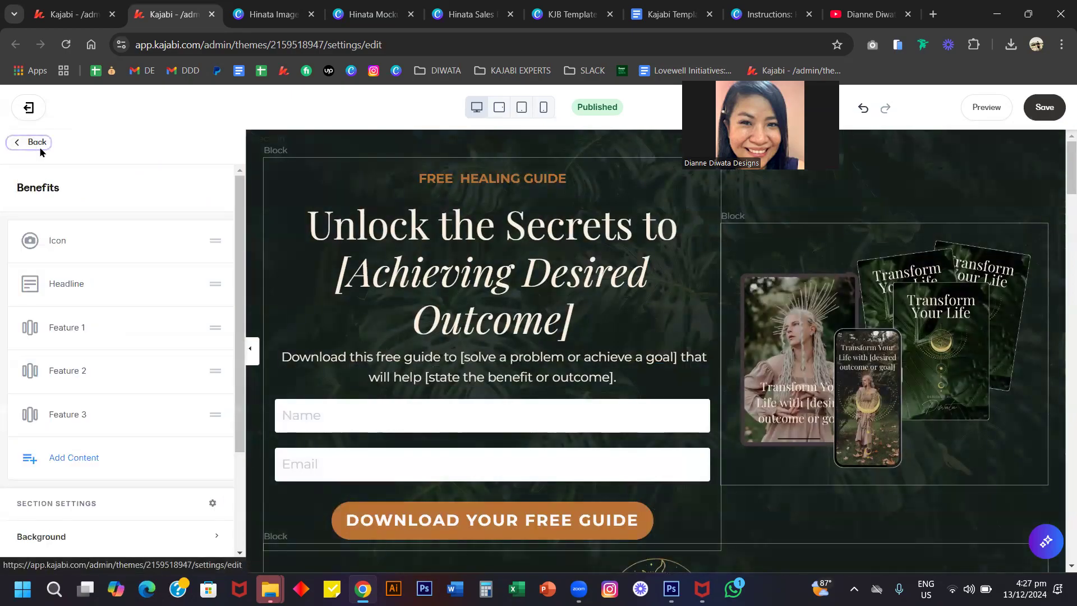
{"action": "left_click", "coordinate": [32, 145]}
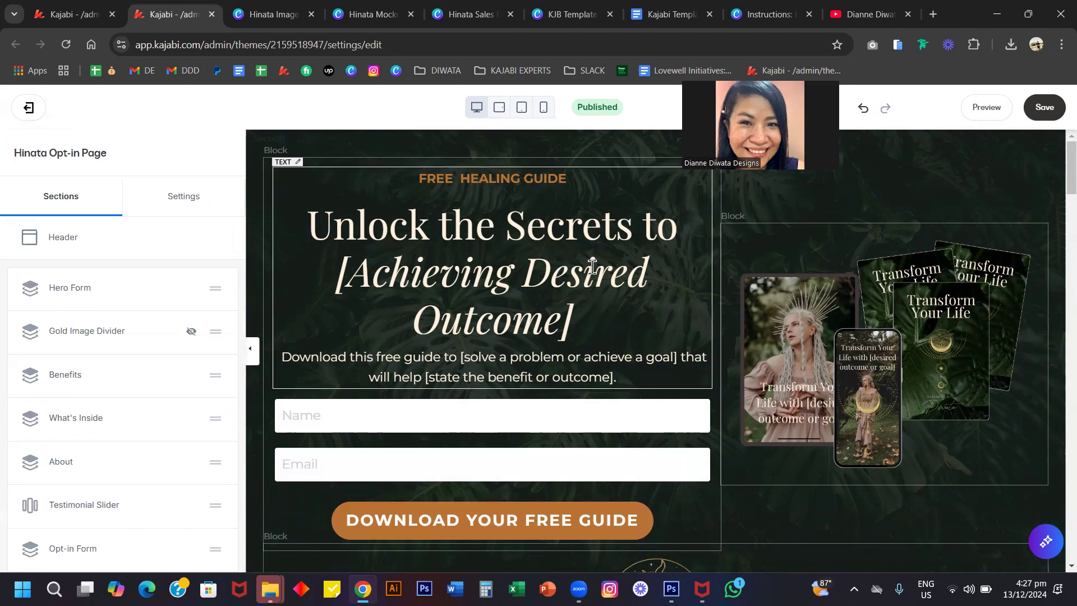
{"action": "left_click", "coordinate": [60, 288]}
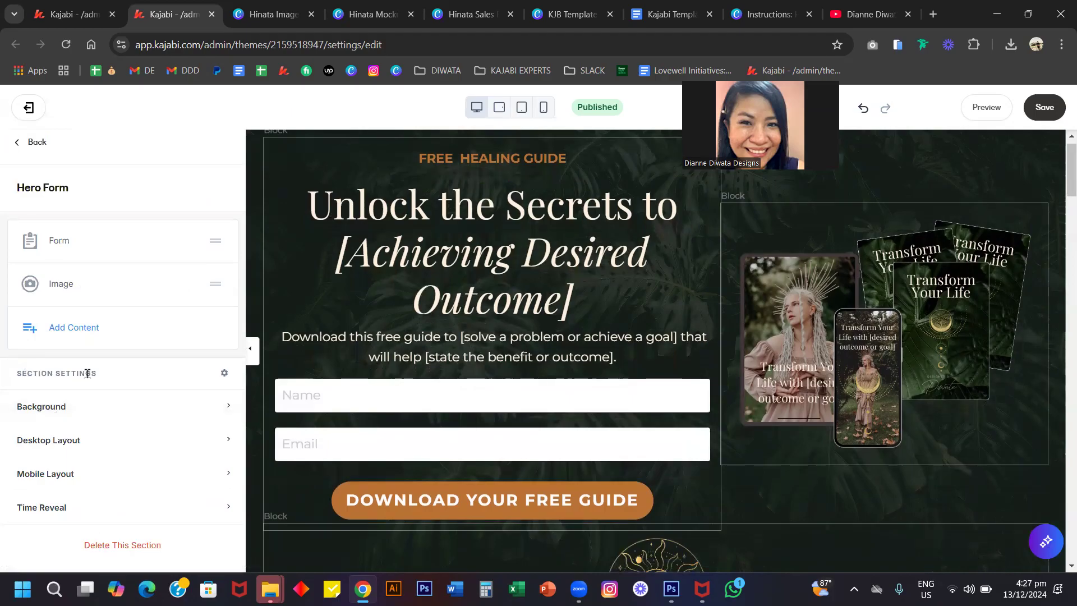
{"action": "left_click", "coordinate": [64, 408]}
{"action": "scroll", "coordinate": [137, 433], "scroll_direction": "down", "scroll_amount": 4}
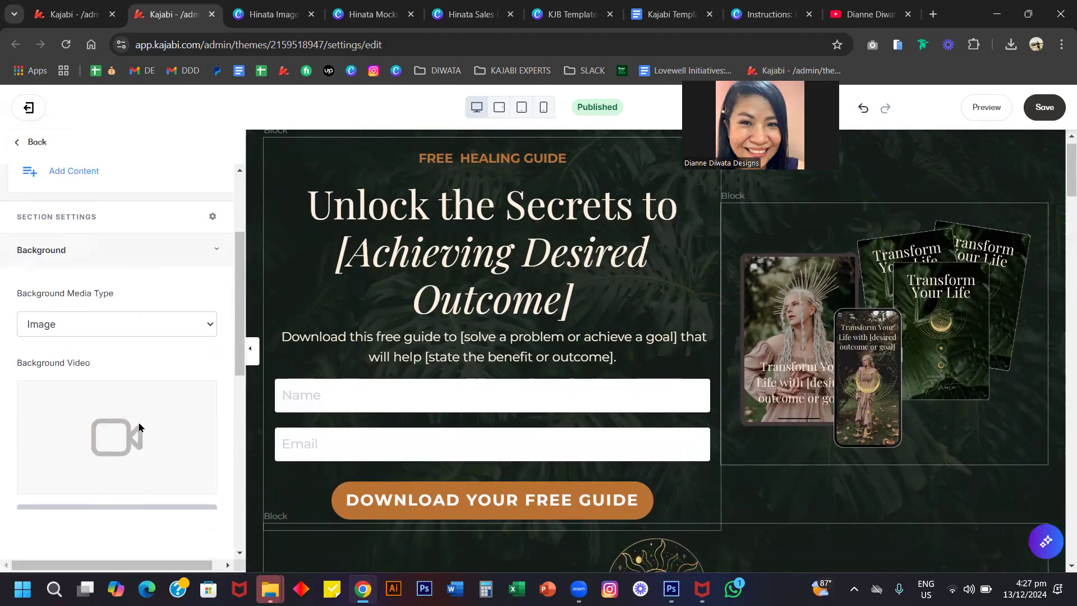
{"action": "scroll", "coordinate": [761, 427], "scroll_direction": "down", "scroll_amount": 3}
{"action": "scroll", "coordinate": [1020, 317], "scroll_direction": "down", "scroll_amount": 1}
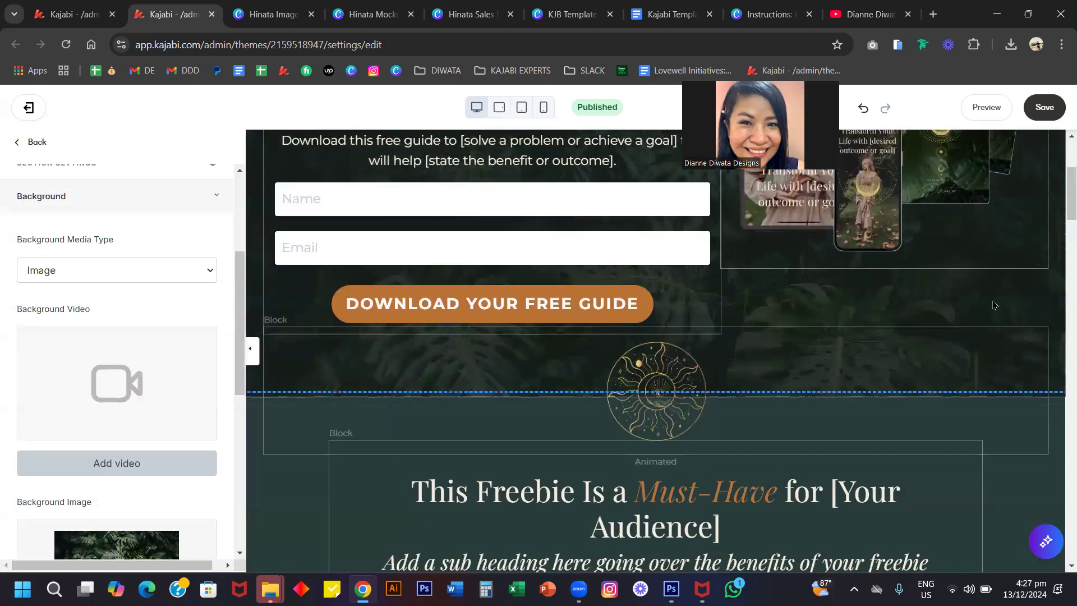
{"action": "scroll", "coordinate": [133, 447], "scroll_direction": "down", "scroll_amount": 7}
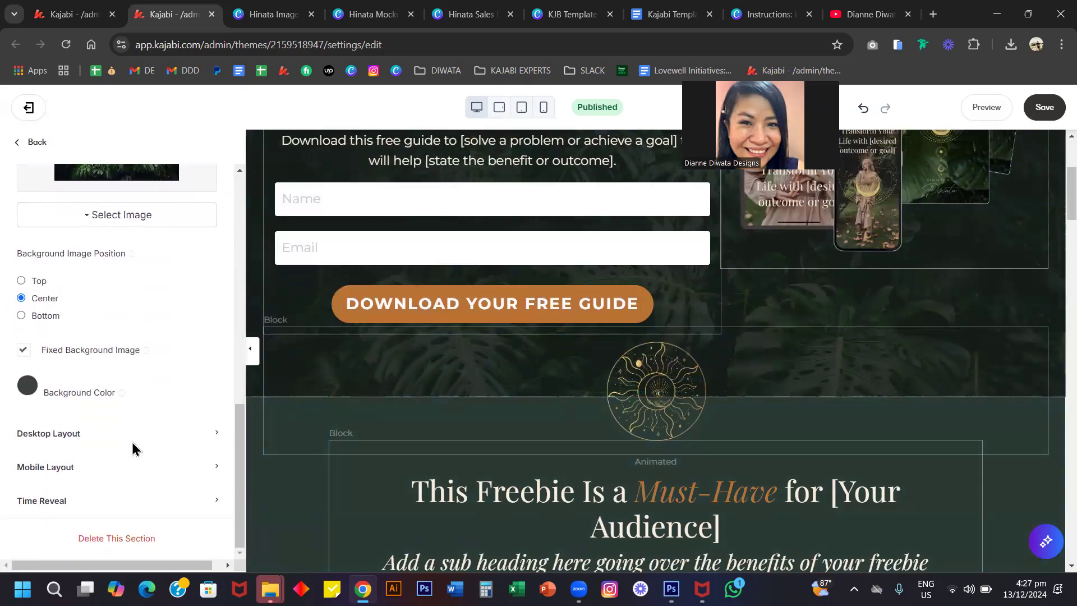
- Clear the top and bottom desktop section padding of the Hero Form section and check the spacing on the page
{"action": "left_click", "coordinate": [156, 436]}
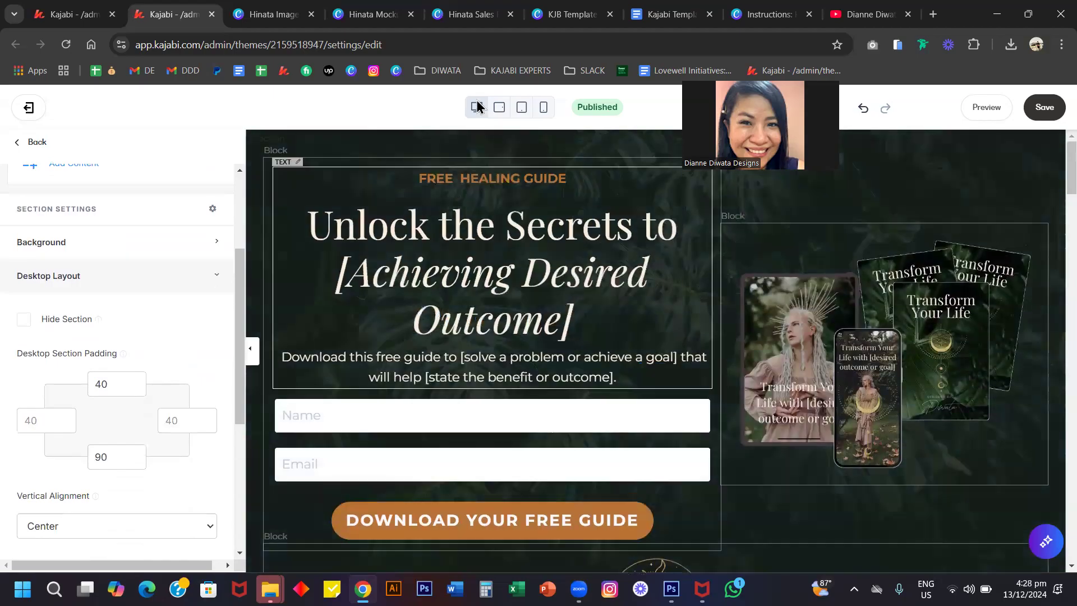
{"action": "double_click", "coordinate": [111, 382]}
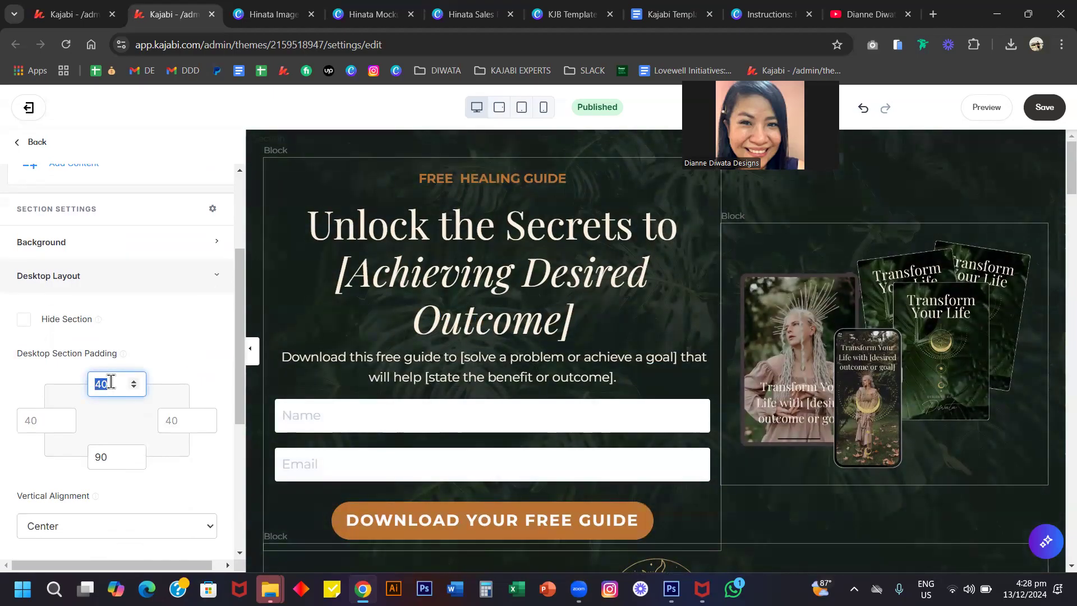
{"action": "key", "text": "BackSpace"}
{"action": "key", "text": "Tab"}
{"action": "key", "text": "Tab"}
{"action": "key", "text": "Tab"}
{"action": "key", "text": "BackSpace"}
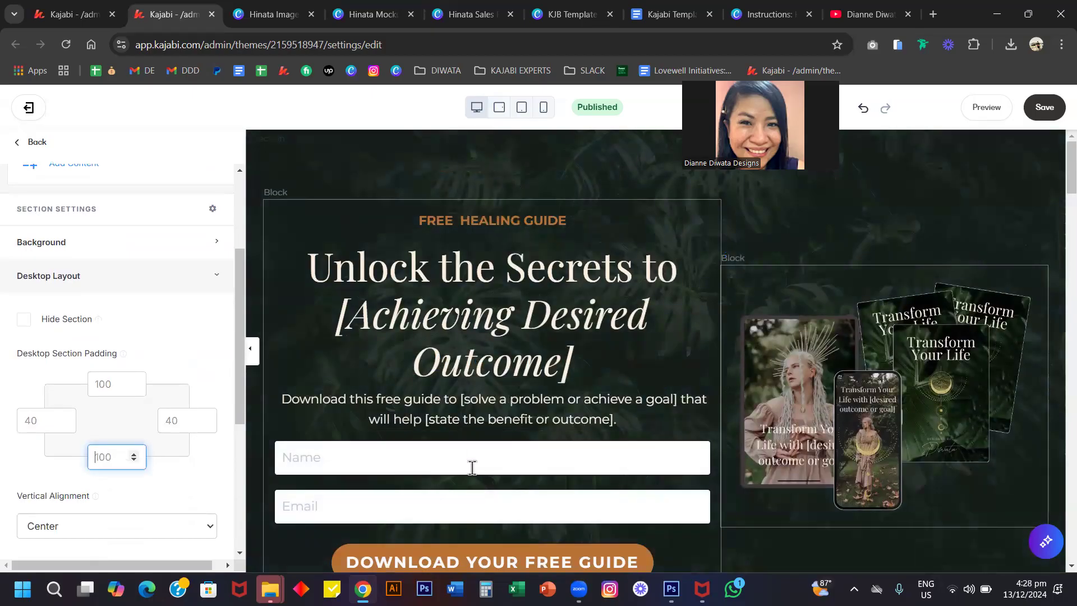
{"action": "scroll", "coordinate": [488, 463], "scroll_direction": "down", "scroll_amount": 1}
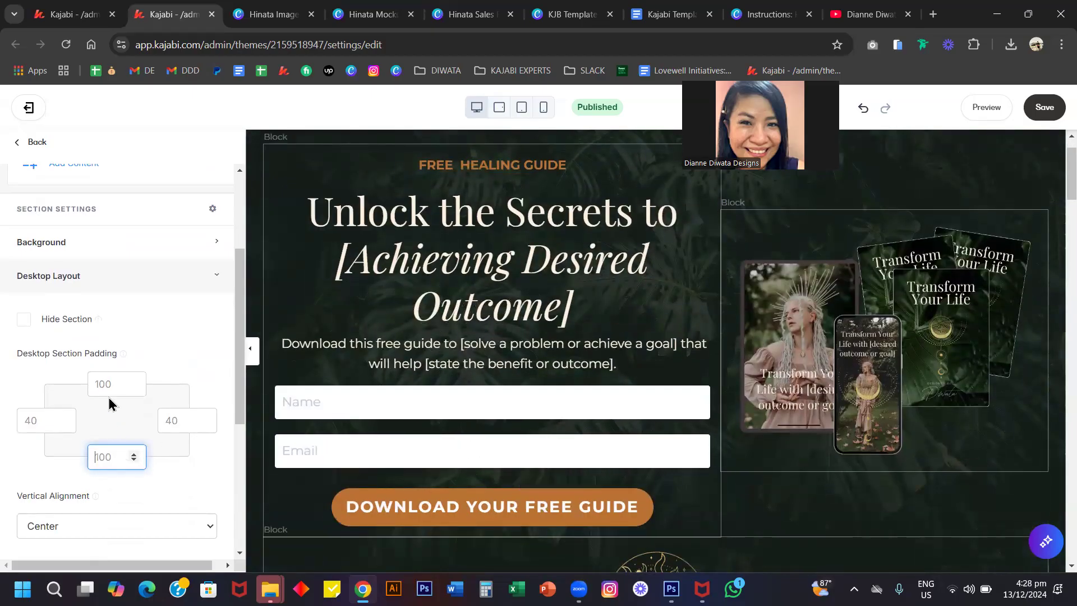
{"action": "scroll", "coordinate": [404, 291], "scroll_direction": "up", "scroll_amount": 1}
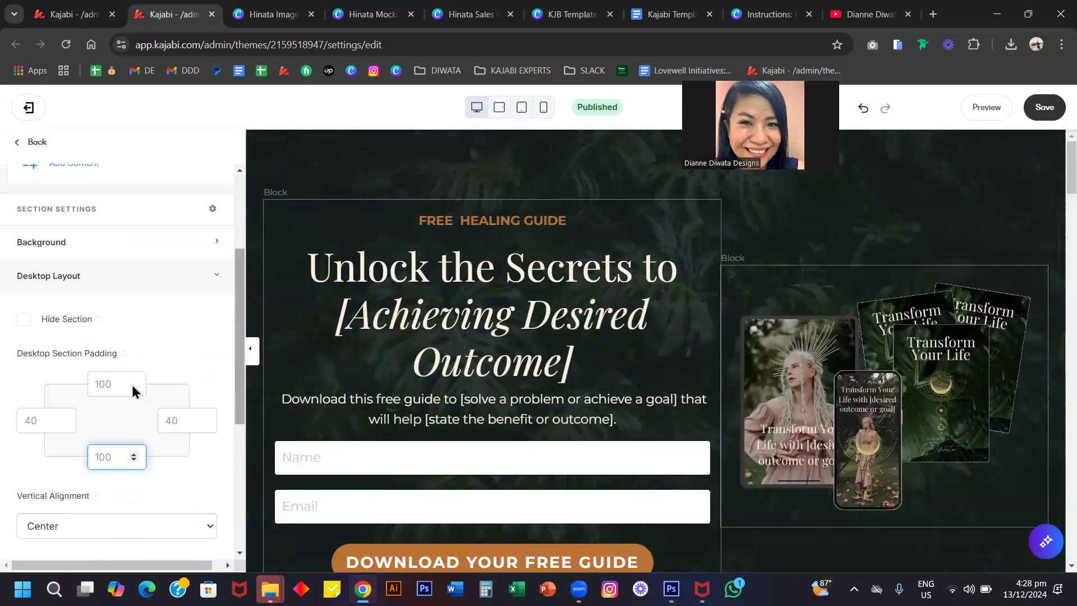
- Set the Hero Form section's top and bottom desktop padding to 20 each and inspect the effect around the form
{"action": "left_click", "coordinate": [106, 385]}
{"action": "type", "text": "20"}
{"action": "key", "text": "Tab"}
{"action": "key", "text": "Tab"}
{"action": "type", "text": "20"}
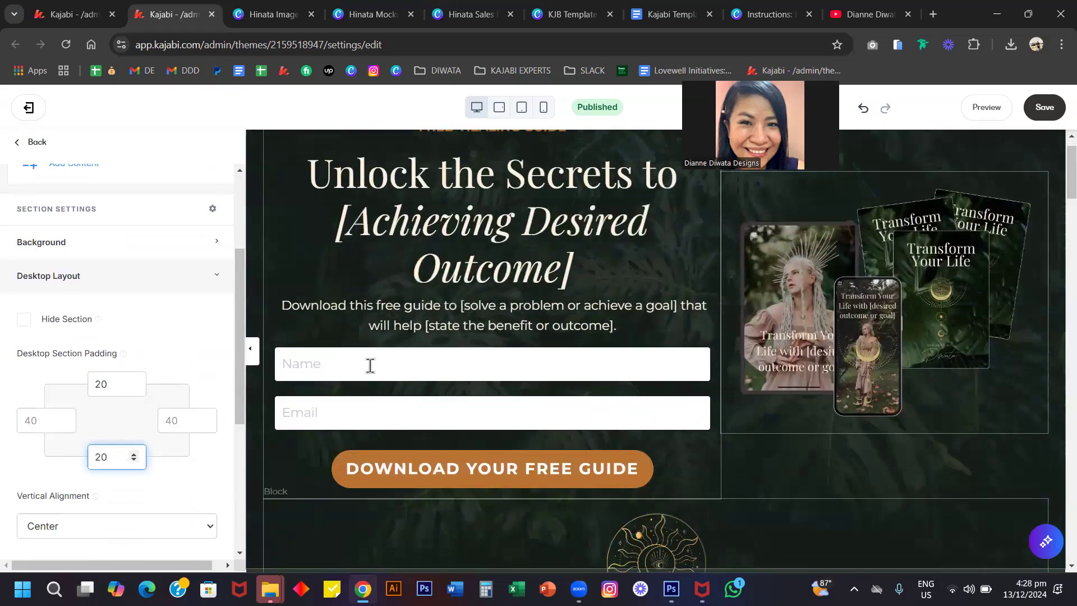
{"action": "scroll", "coordinate": [371, 365], "scroll_direction": "up", "scroll_amount": 1}
{"action": "scroll", "coordinate": [427, 368], "scroll_direction": "down", "scroll_amount": 1}
{"action": "scroll", "coordinate": [427, 367], "scroll_direction": "up", "scroll_amount": 2}
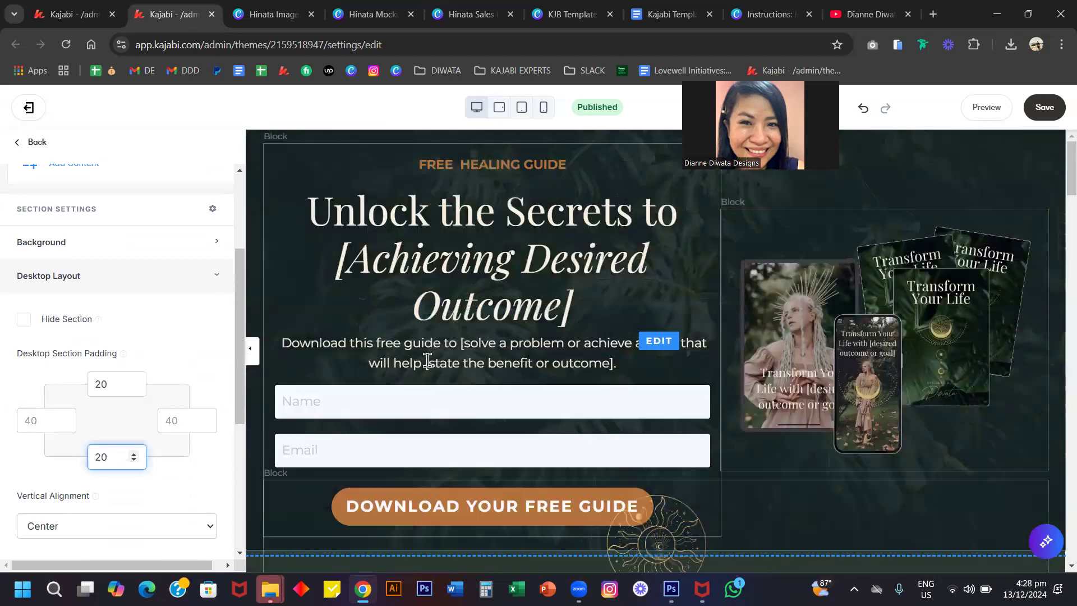
{"action": "scroll", "coordinate": [428, 365], "scroll_direction": "down", "scroll_amount": 3}
{"action": "scroll", "coordinate": [428, 367], "scroll_direction": "up", "scroll_amount": 2}
{"action": "scroll", "coordinate": [428, 365], "scroll_direction": "down", "scroll_amount": 2}
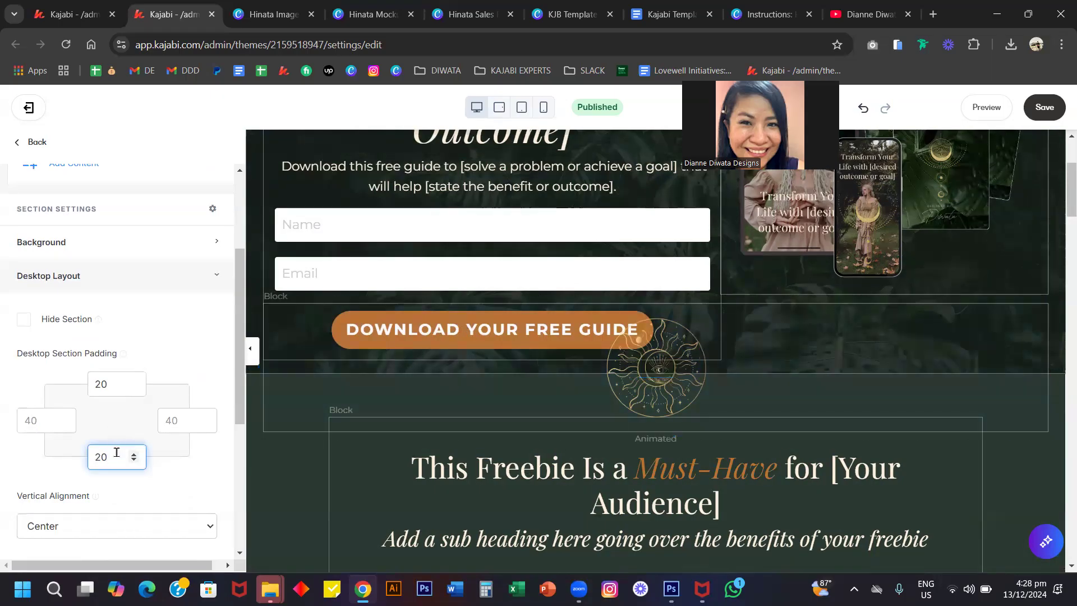
- Restore the Hero Form section's desktop padding to 40 at the top and 90 at the bottom, and collapse the desktop layout settings
{"action": "key", "text": "BackSpace"}
{"action": "key", "text": "BackSpace"}
{"action": "type", "text": "90"}
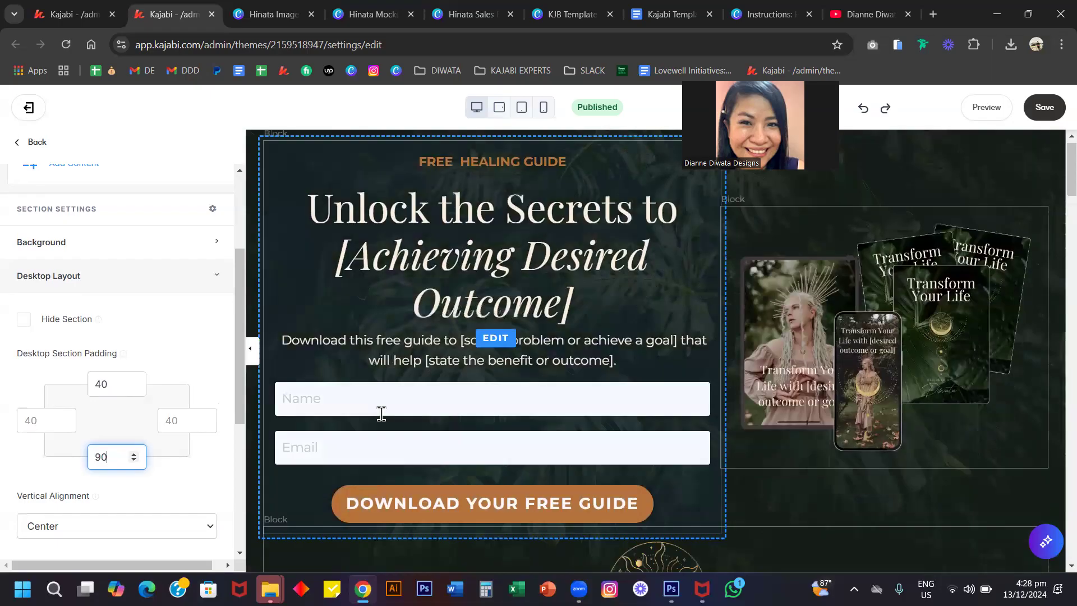
{"action": "scroll", "coordinate": [380, 416], "scroll_direction": "down", "scroll_amount": 3}
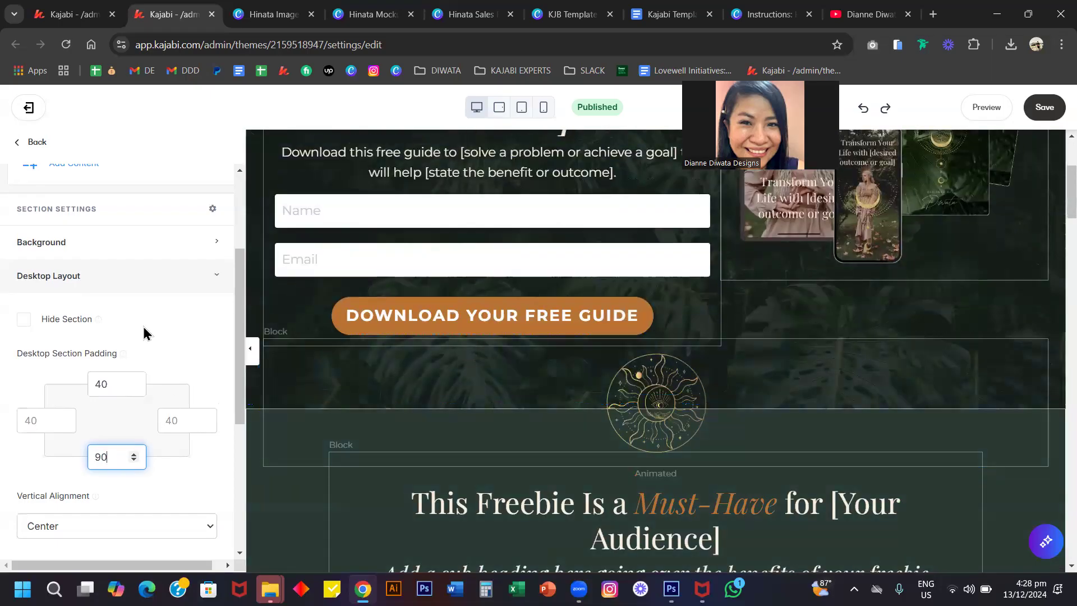
{"action": "left_click", "coordinate": [180, 286]}
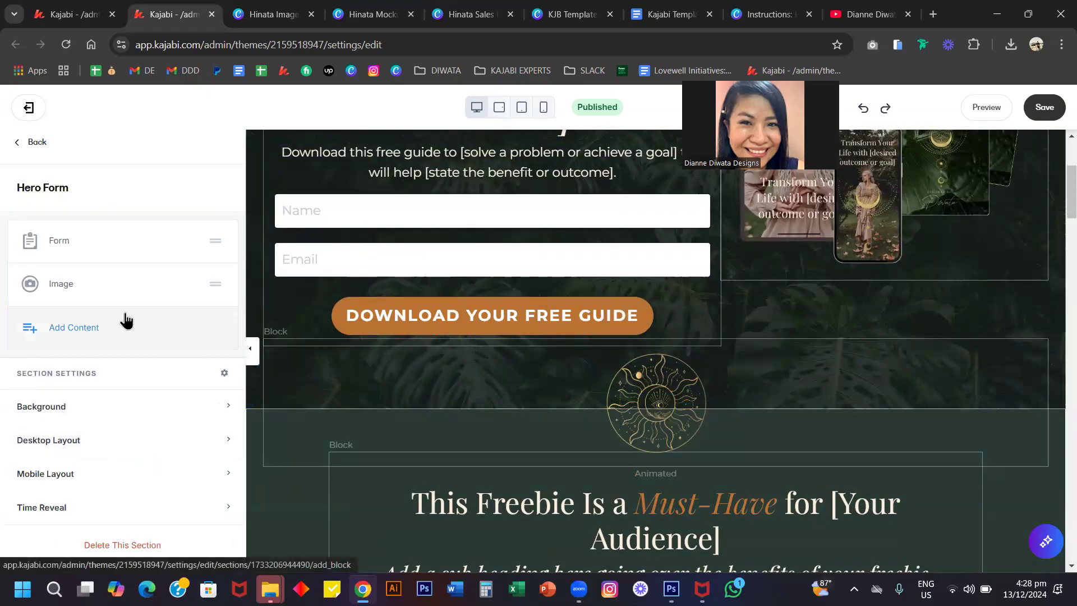
- Open the Form block of the Hero Form section and review its desktop layout spacing settings
{"action": "scroll", "coordinate": [447, 339], "scroll_direction": "up", "scroll_amount": 3}
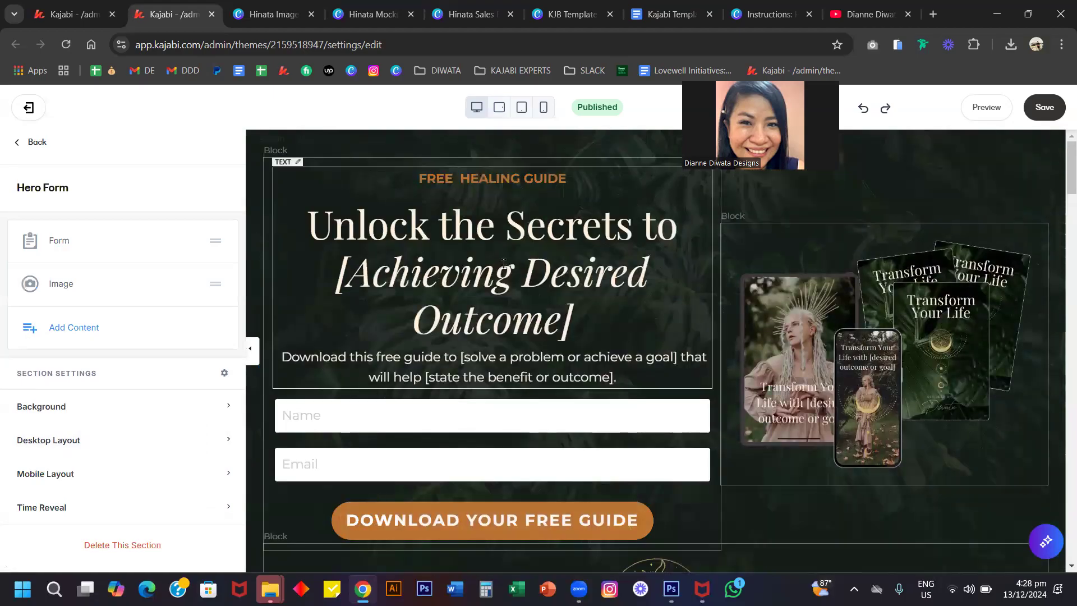
{"action": "left_click", "coordinate": [56, 246]}
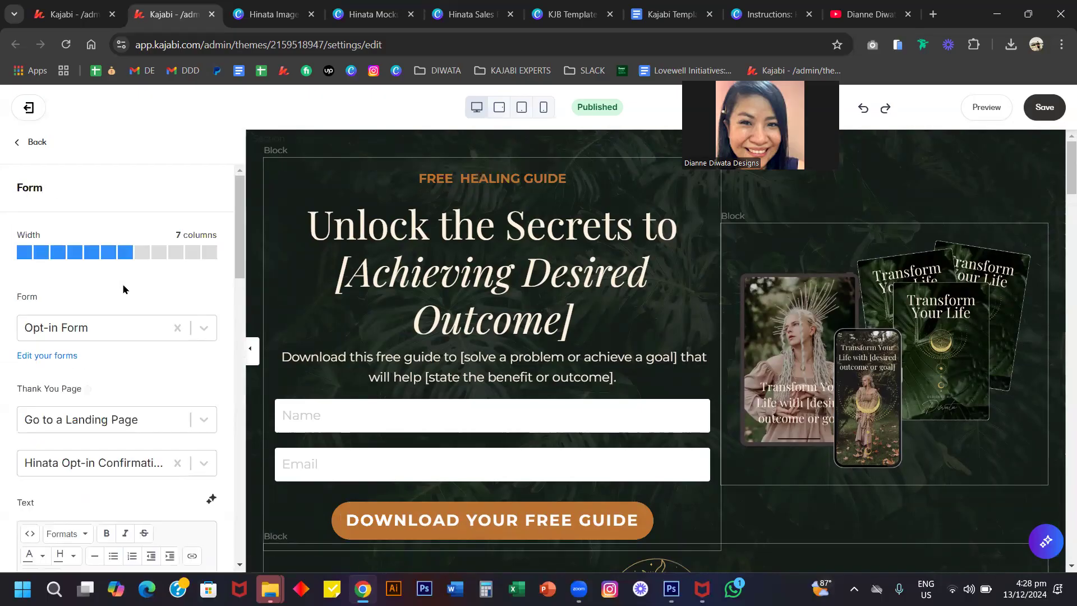
{"action": "scroll", "coordinate": [124, 289], "scroll_direction": "down", "scroll_amount": 10}
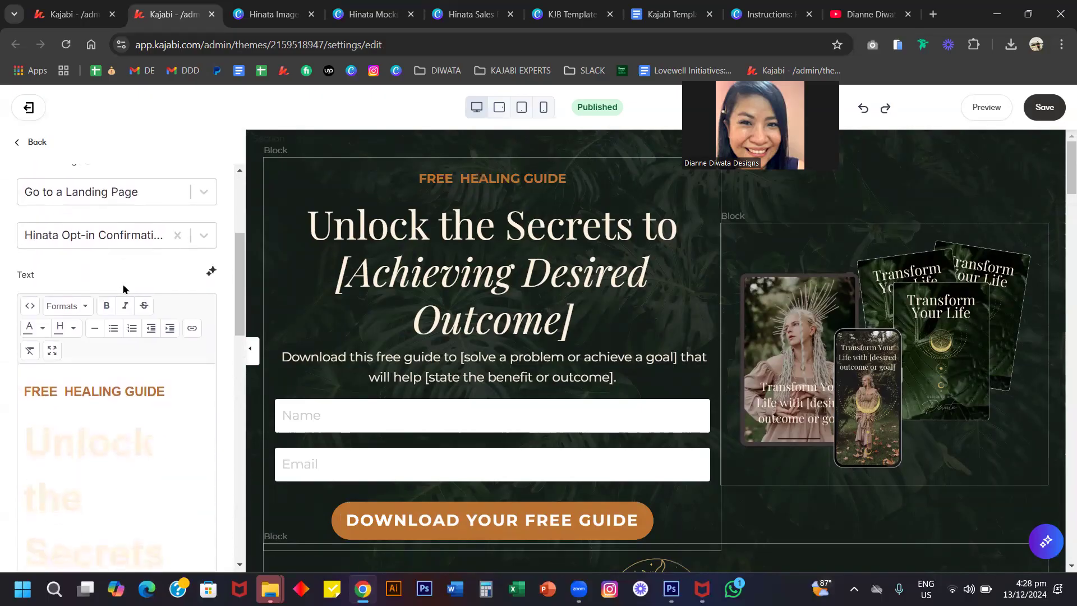
{"action": "scroll", "coordinate": [124, 286], "scroll_direction": "down", "scroll_amount": 2}
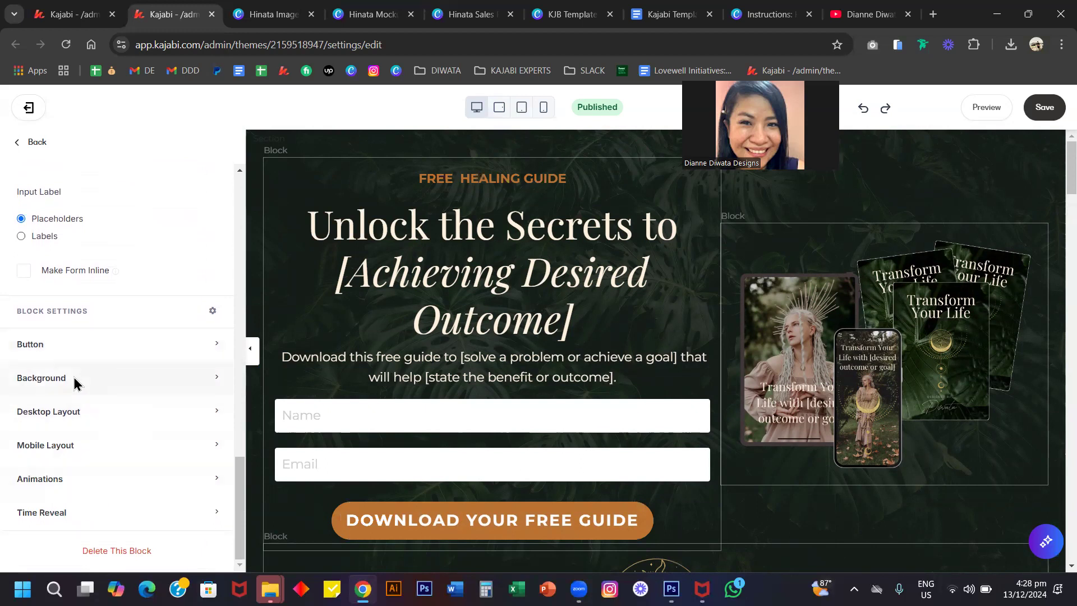
{"action": "left_click", "coordinate": [128, 415]}
{"action": "scroll", "coordinate": [157, 435], "scroll_direction": "down", "scroll_amount": 4}
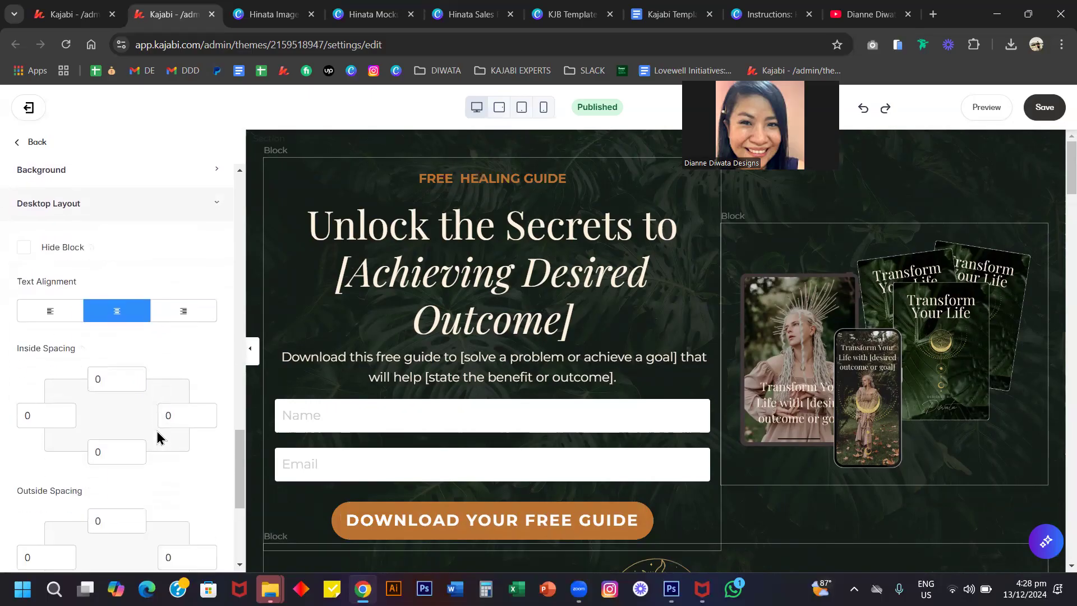
- Go back to the Hero Form section, review its desktop section padding and leave the section
{"action": "left_click", "coordinate": [37, 147]}
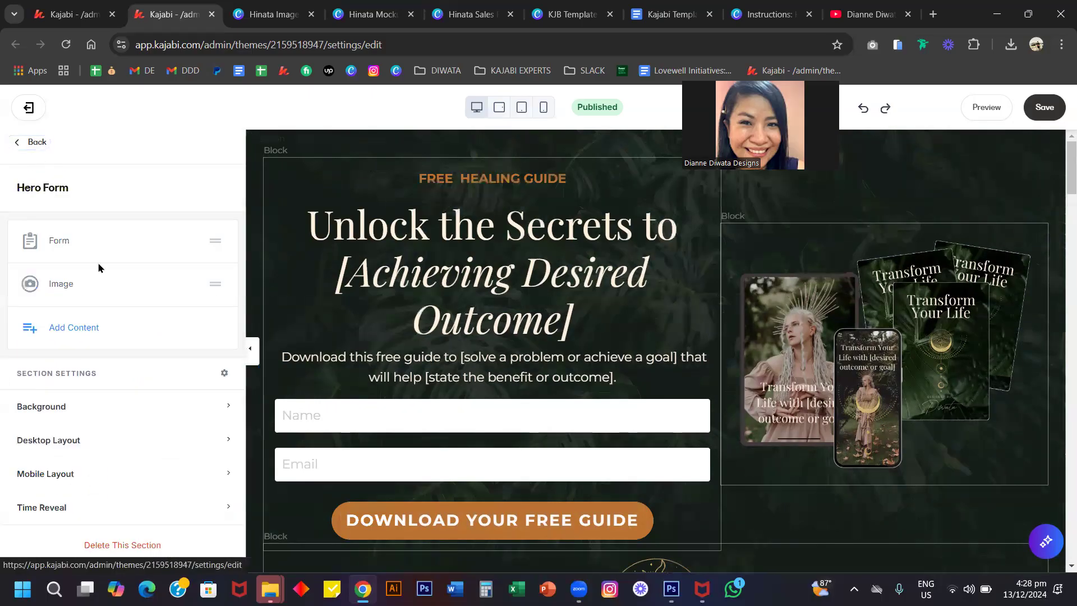
{"action": "left_click", "coordinate": [107, 446]}
{"action": "scroll", "coordinate": [106, 445], "scroll_direction": "down", "scroll_amount": 4}
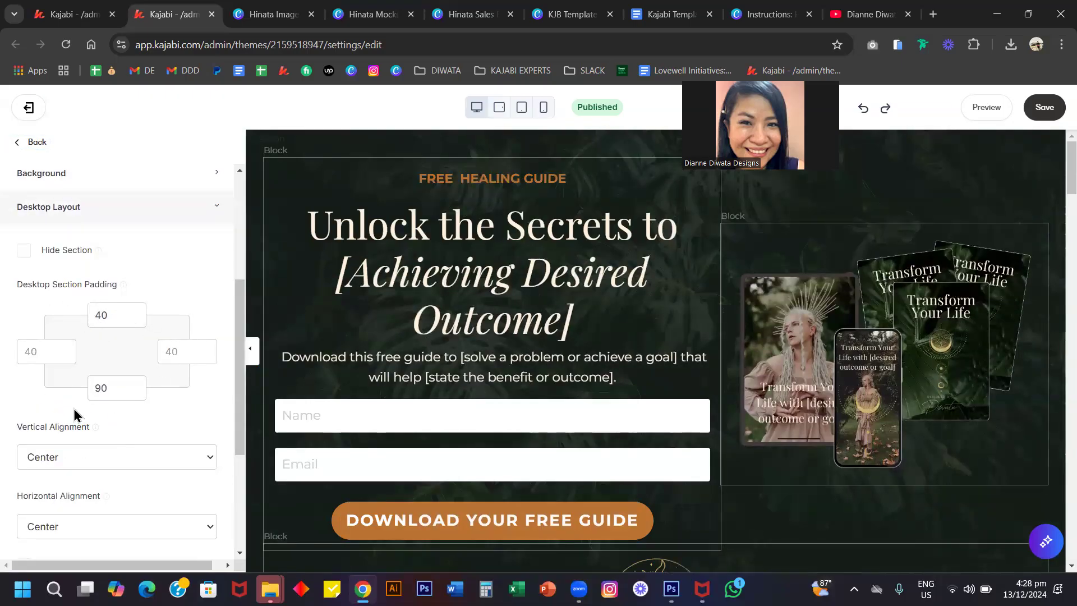
{"action": "left_click", "coordinate": [25, 142]}
- Reopen the hero's Form block from its headline on the page and examine the desktop inside and outside spacing values
{"action": "left_click", "coordinate": [360, 235]}
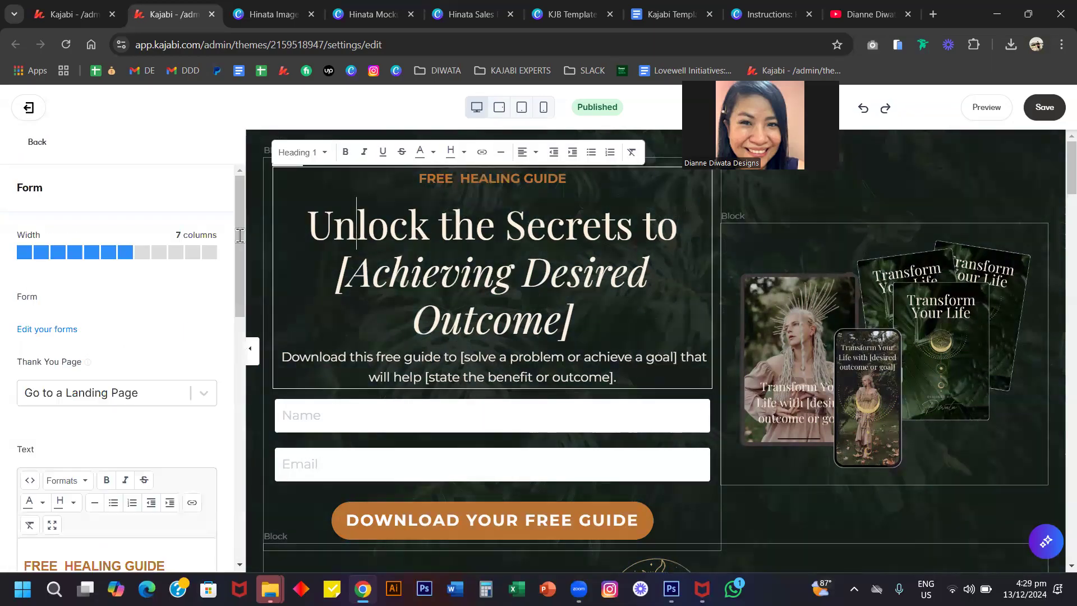
{"action": "scroll", "coordinate": [107, 256], "scroll_direction": "up", "scroll_amount": 6}
{"action": "scroll", "coordinate": [107, 255], "scroll_direction": "down", "scroll_amount": 15}
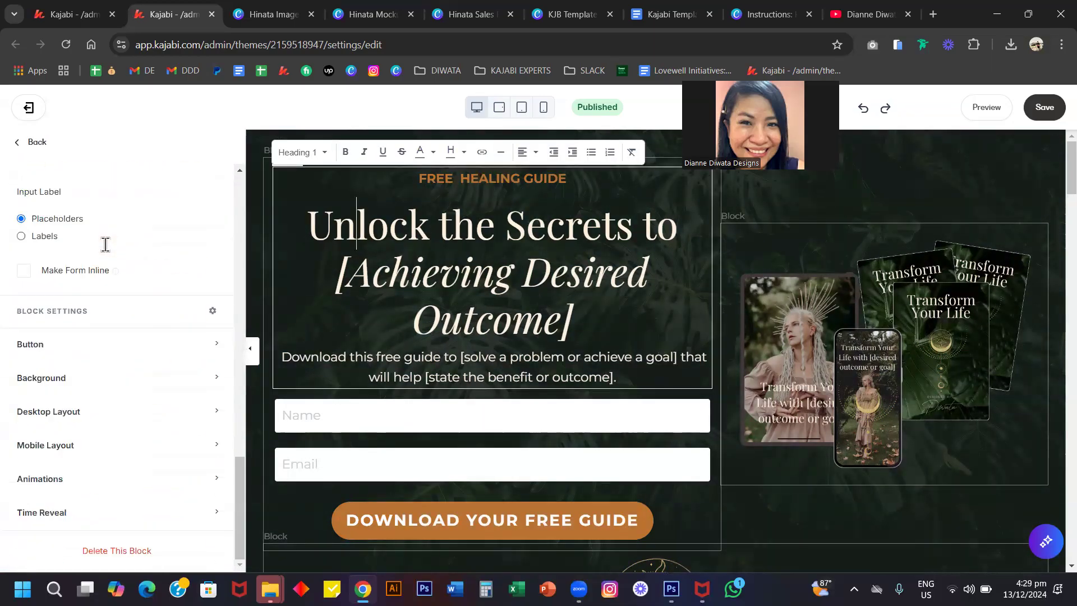
{"action": "left_click", "coordinate": [108, 418]}
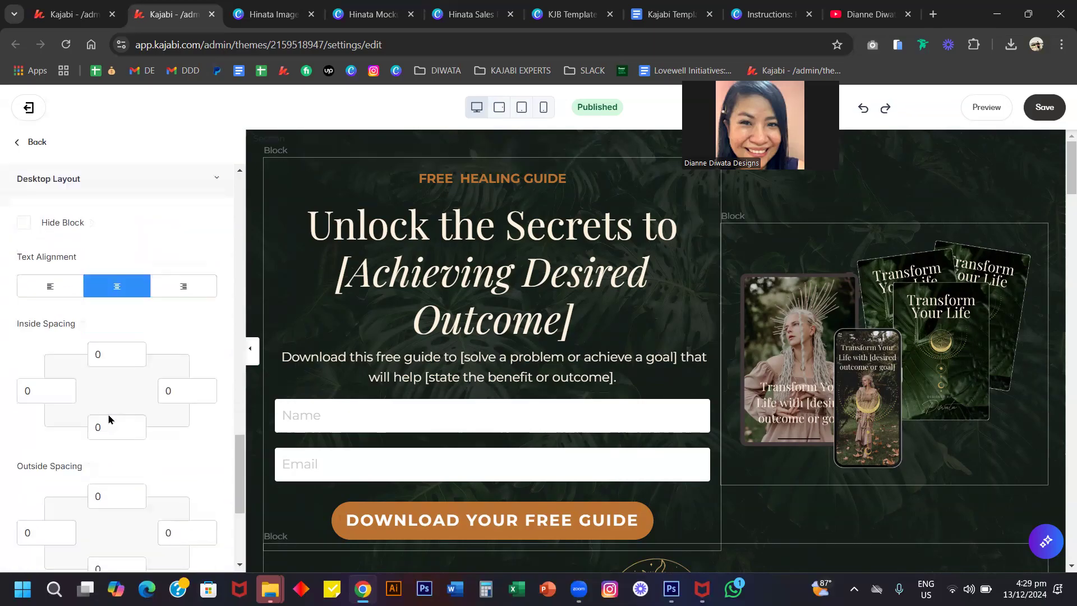
{"action": "scroll", "coordinate": [67, 320], "scroll_direction": "down", "scroll_amount": 1}
{"action": "scroll", "coordinate": [140, 355], "scroll_direction": "down", "scroll_amount": 3}
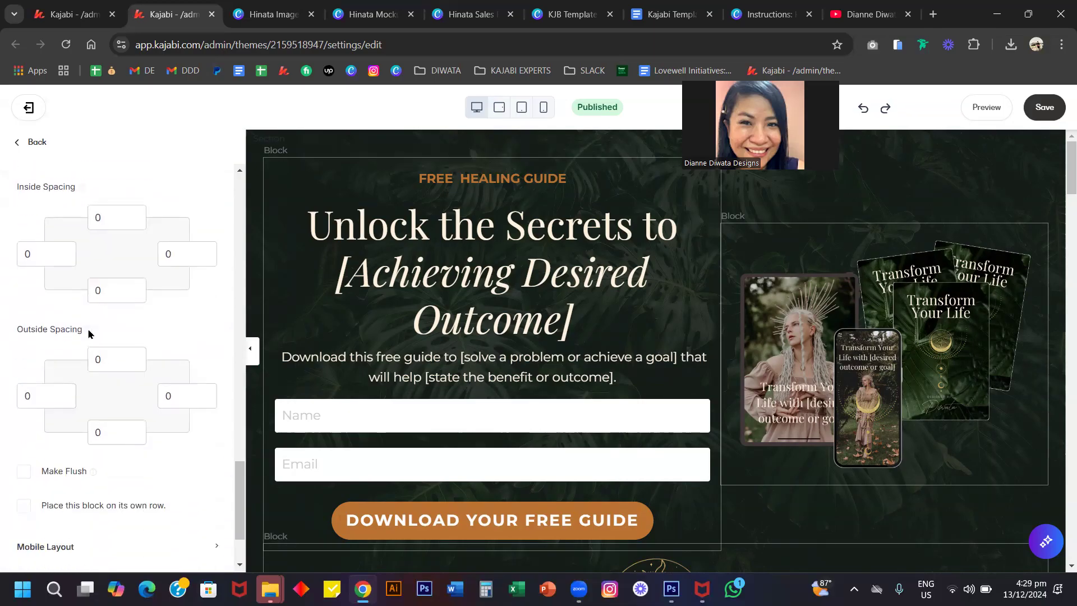
{"action": "scroll", "coordinate": [155, 339], "scroll_direction": "up", "scroll_amount": 3}
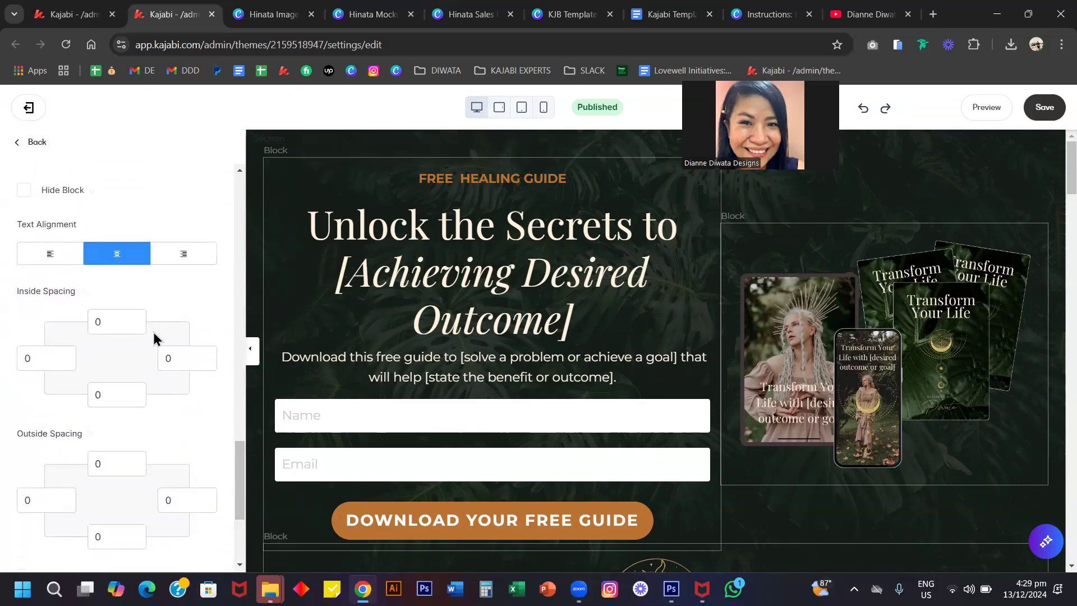
{"action": "left_click", "coordinate": [109, 322]}
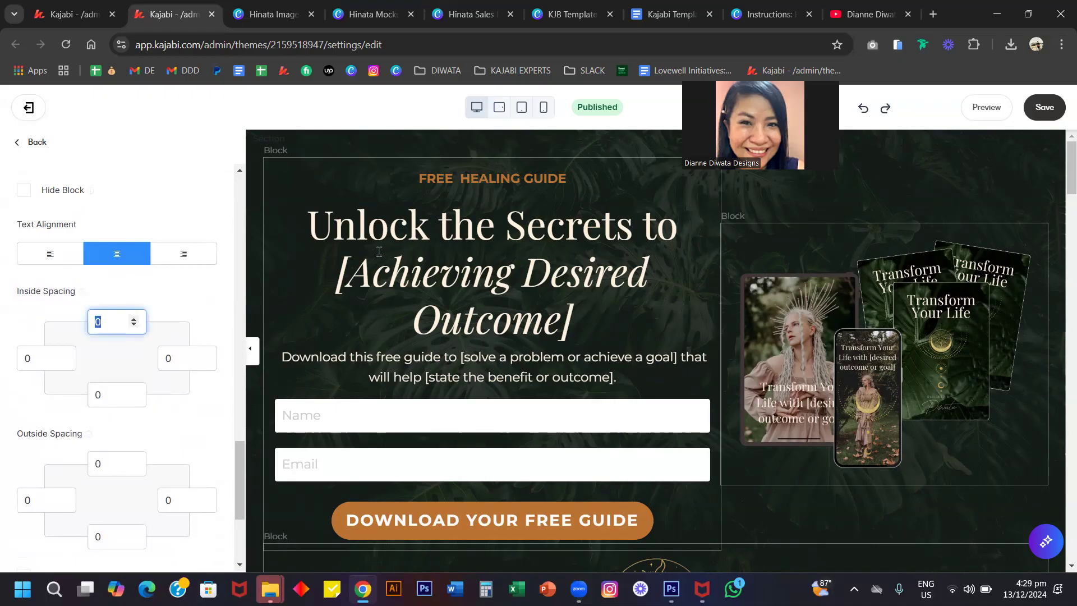
- Look over the page down past the About the Founder section, then return to the hero headline and place the cursor in it
{"action": "scroll", "coordinate": [382, 255], "scroll_direction": "down", "scroll_amount": 15}
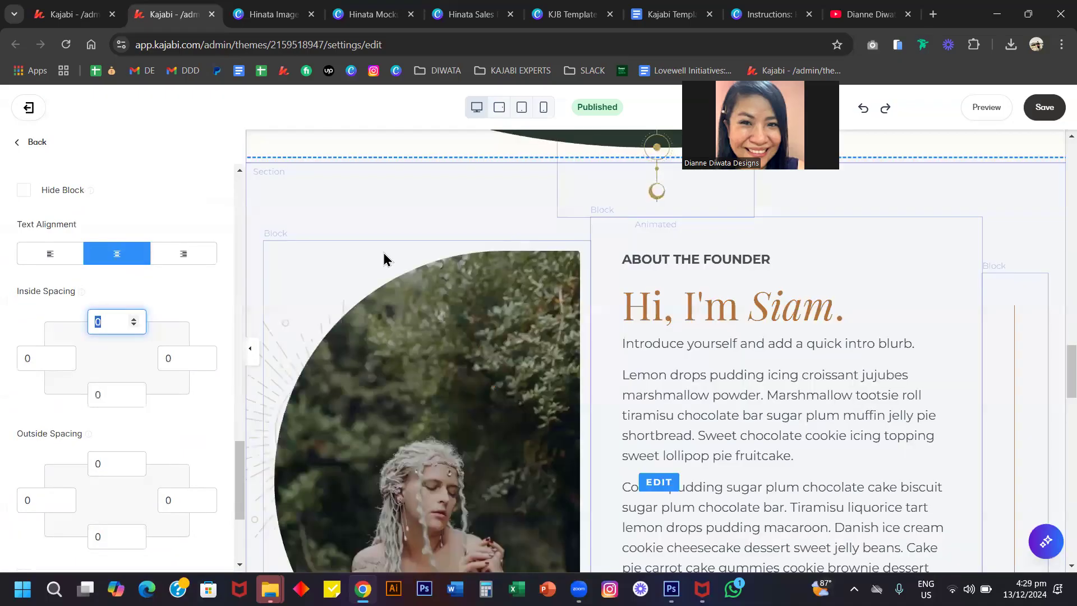
{"action": "scroll", "coordinate": [384, 259], "scroll_direction": "down", "scroll_amount": 5}
{"action": "scroll", "coordinate": [384, 259], "scroll_direction": "up", "scroll_amount": 20}
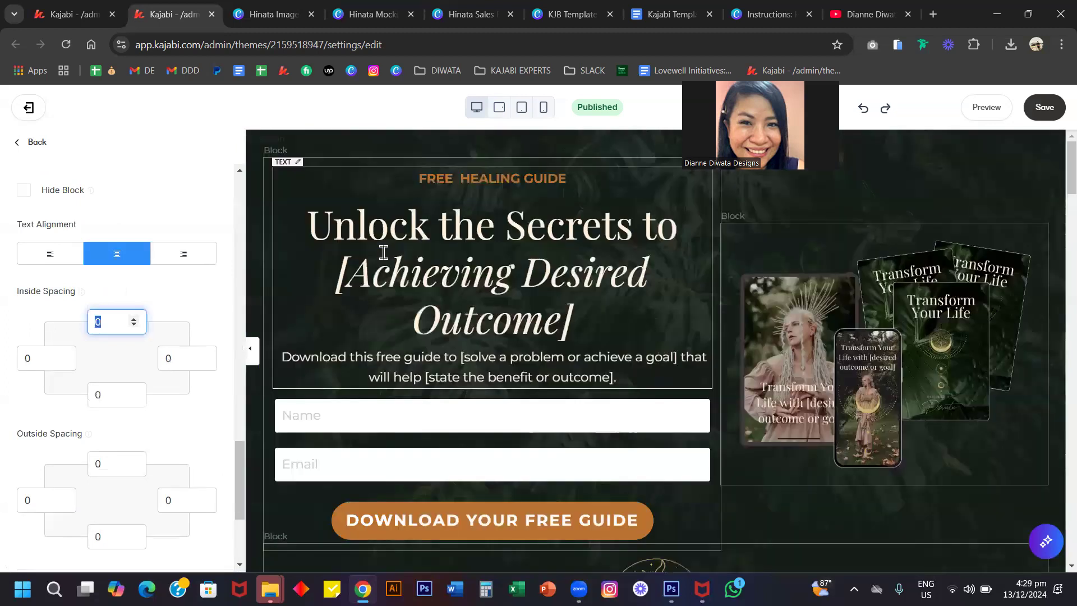
{"action": "left_click", "coordinate": [384, 252]}
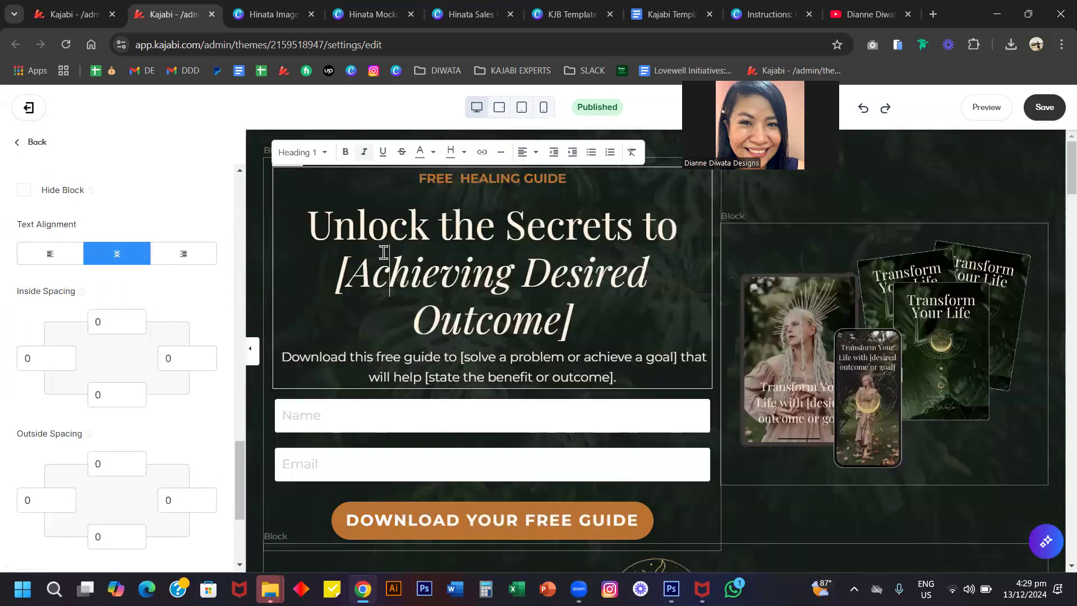
- Give the hero's Form block an olive background color after trying the cream swatch
{"action": "scroll", "coordinate": [76, 380], "scroll_direction": "up", "scroll_amount": 4}
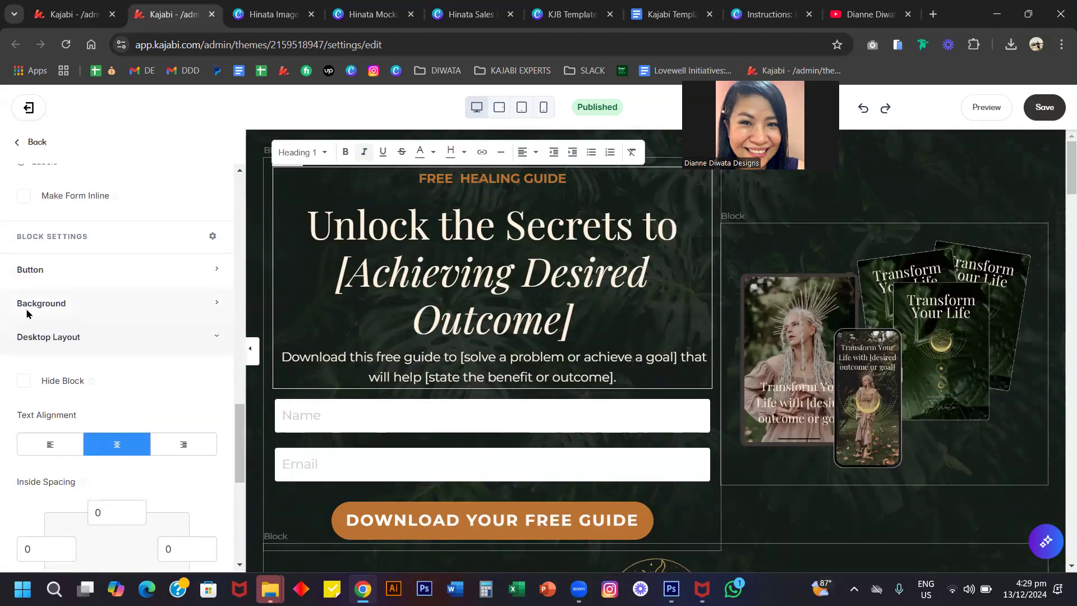
{"action": "left_click", "coordinate": [26, 307]}
{"action": "left_click", "coordinate": [27, 349]}
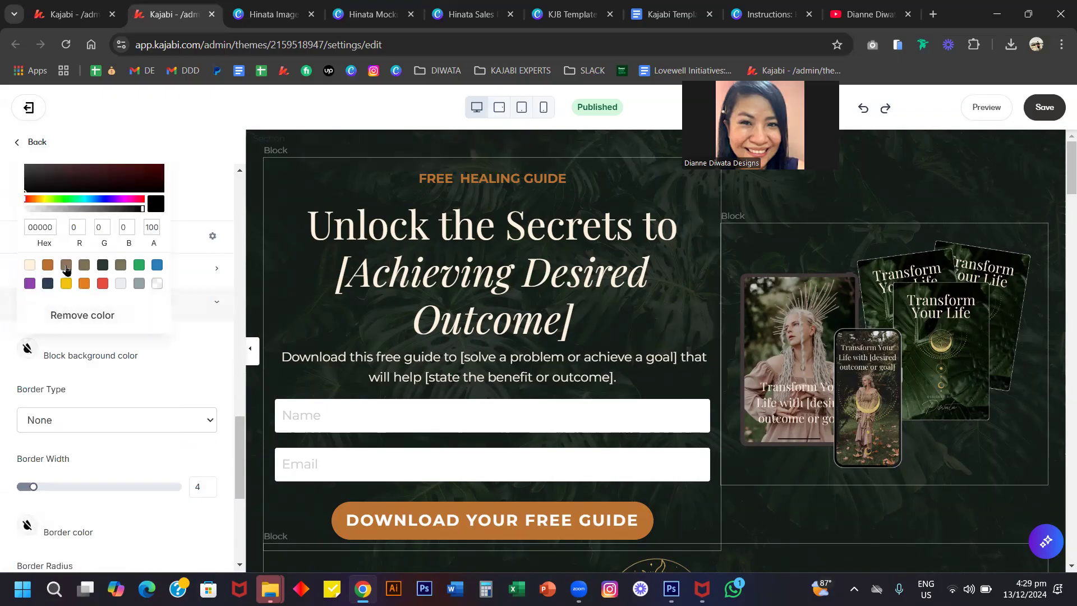
{"action": "left_click", "coordinate": [30, 266]}
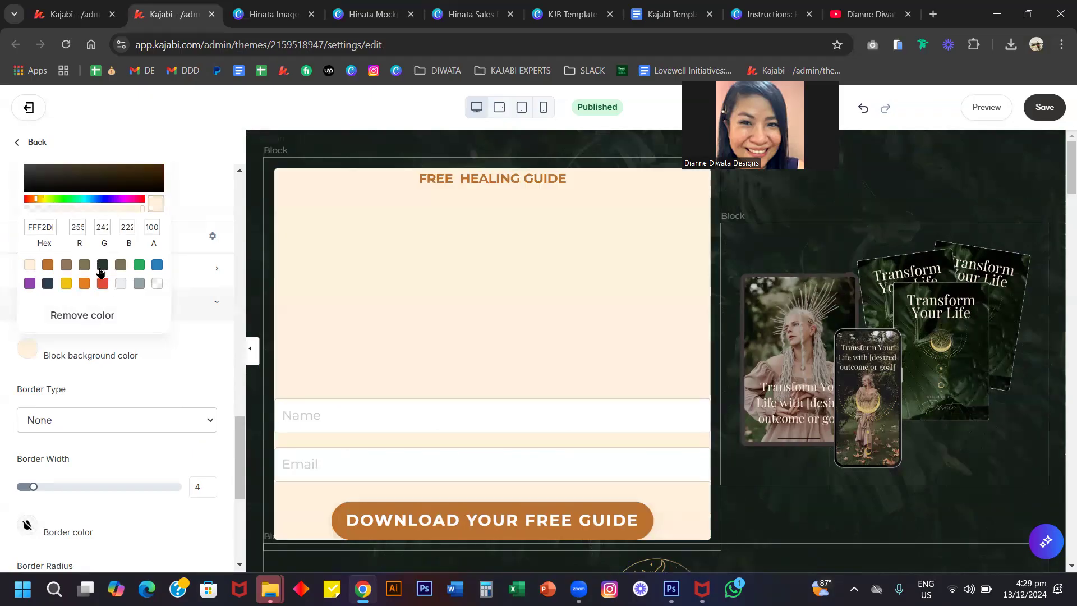
{"action": "left_click", "coordinate": [121, 265]}
{"action": "left_click", "coordinate": [187, 374]}
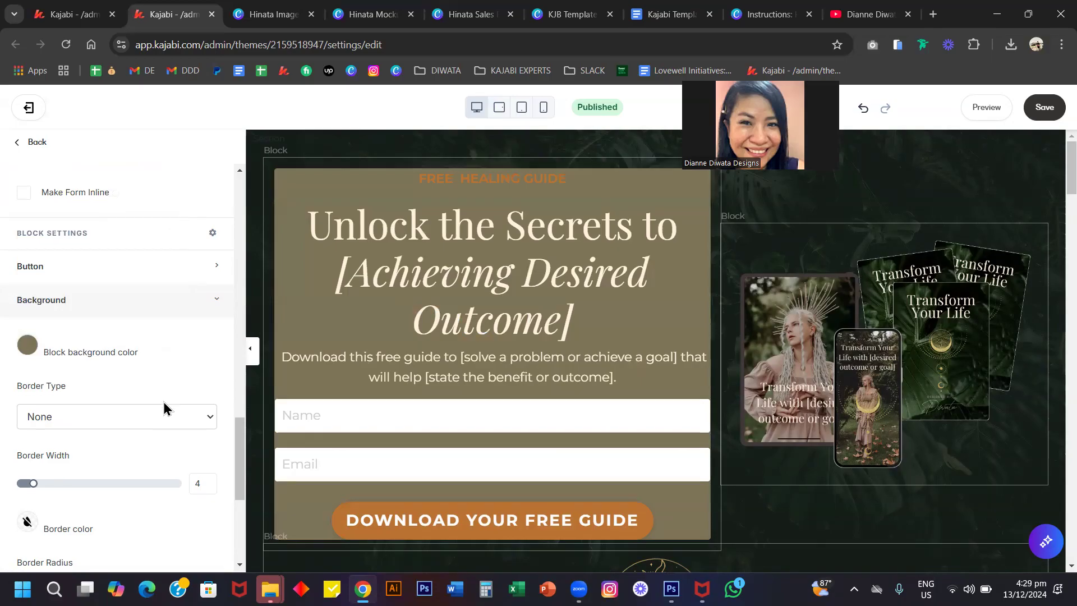
- Set the Form block's desktop inside spacing to 50 on all four sides
{"action": "scroll", "coordinate": [112, 412], "scroll_direction": "down", "scroll_amount": 5}
{"action": "left_click", "coordinate": [102, 410]}
{"action": "scroll", "coordinate": [101, 403], "scroll_direction": "up", "scroll_amount": 15}
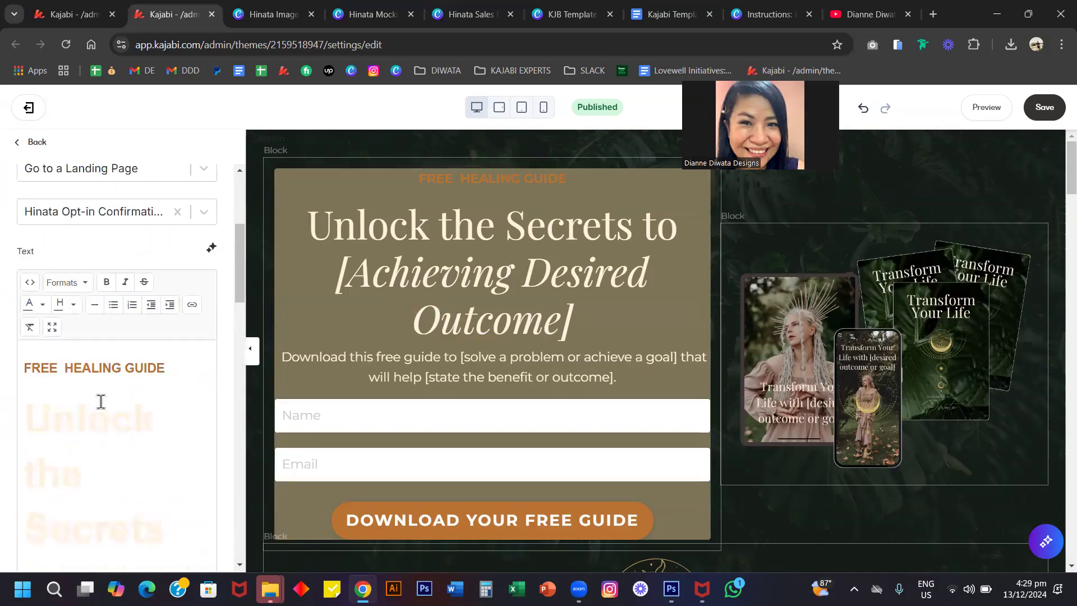
{"action": "scroll", "coordinate": [116, 317], "scroll_direction": "down", "scroll_amount": 15}
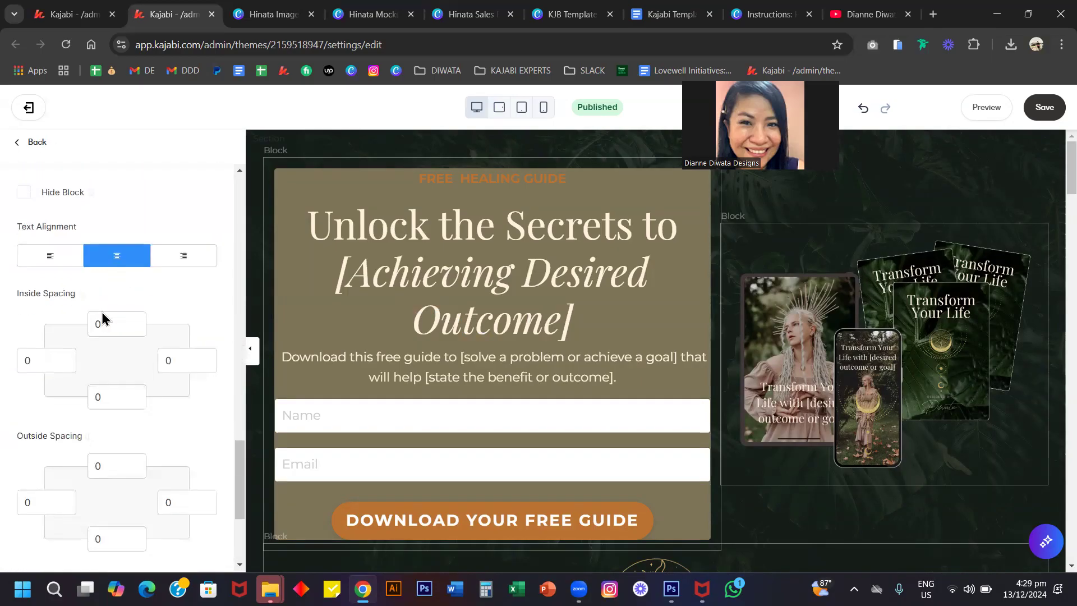
{"action": "scroll", "coordinate": [132, 349], "scroll_direction": "up", "scroll_amount": 3}
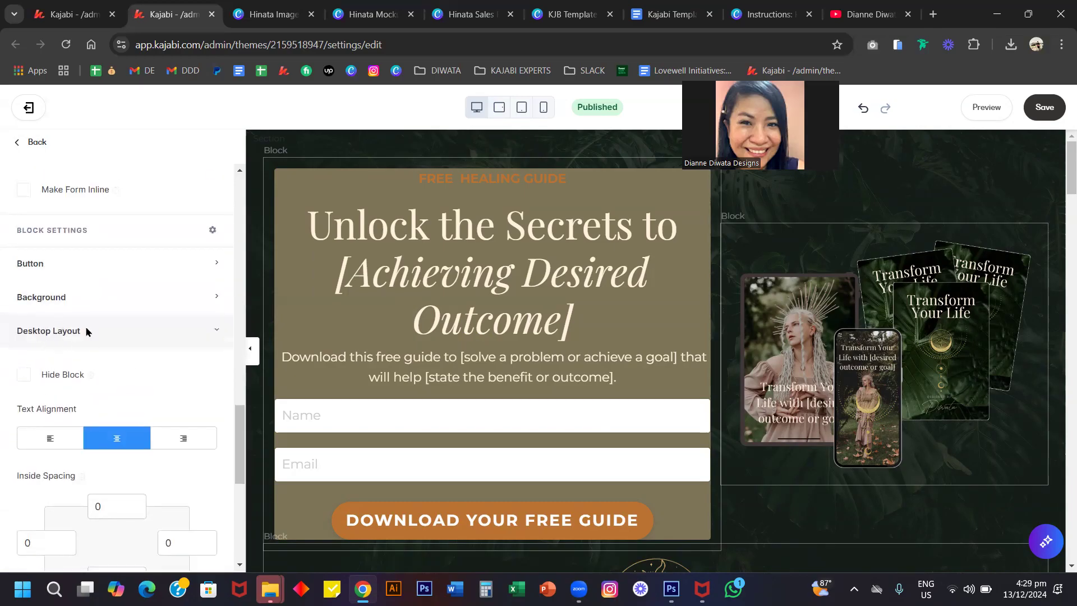
{"action": "scroll", "coordinate": [123, 335], "scroll_direction": "down", "scroll_amount": 3}
{"action": "left_click", "coordinate": [110, 317]}
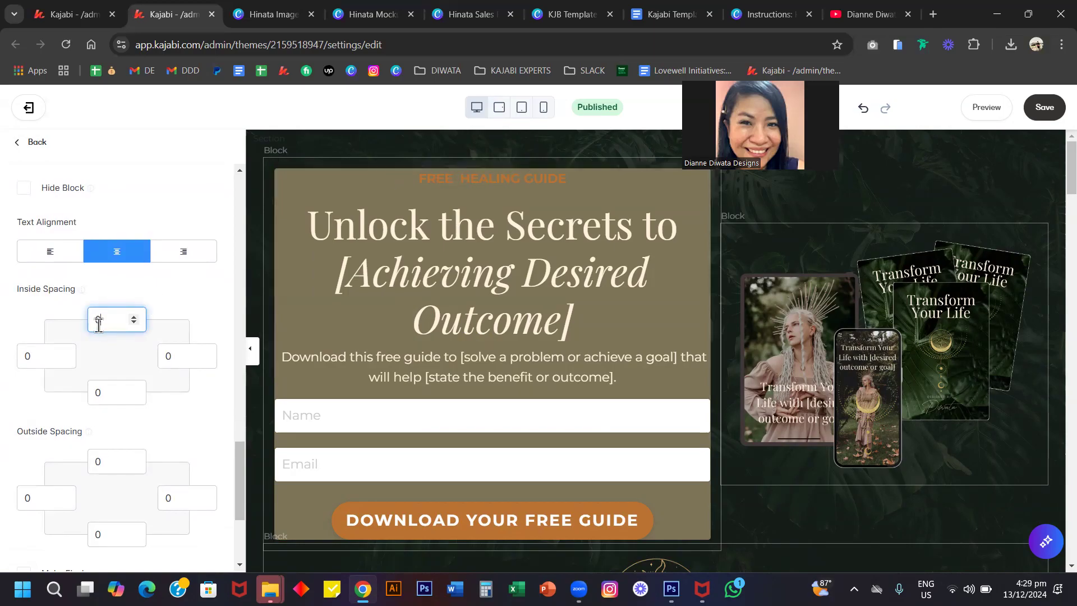
{"action": "type", "text": "50"}
{"action": "key", "text": "Tab"}
{"action": "type", "text": "50"}
{"action": "key", "text": "Tab"}
{"action": "type", "text": "50"}
{"action": "key", "text": "Tab"}
{"action": "type", "text": "50"}
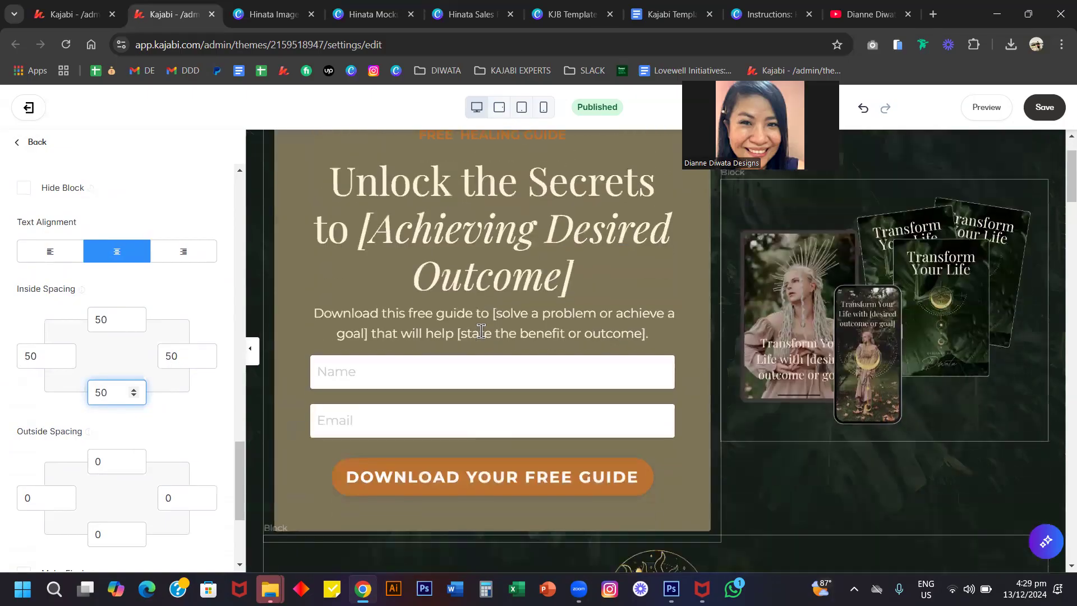
{"action": "left_click", "coordinate": [114, 314]}
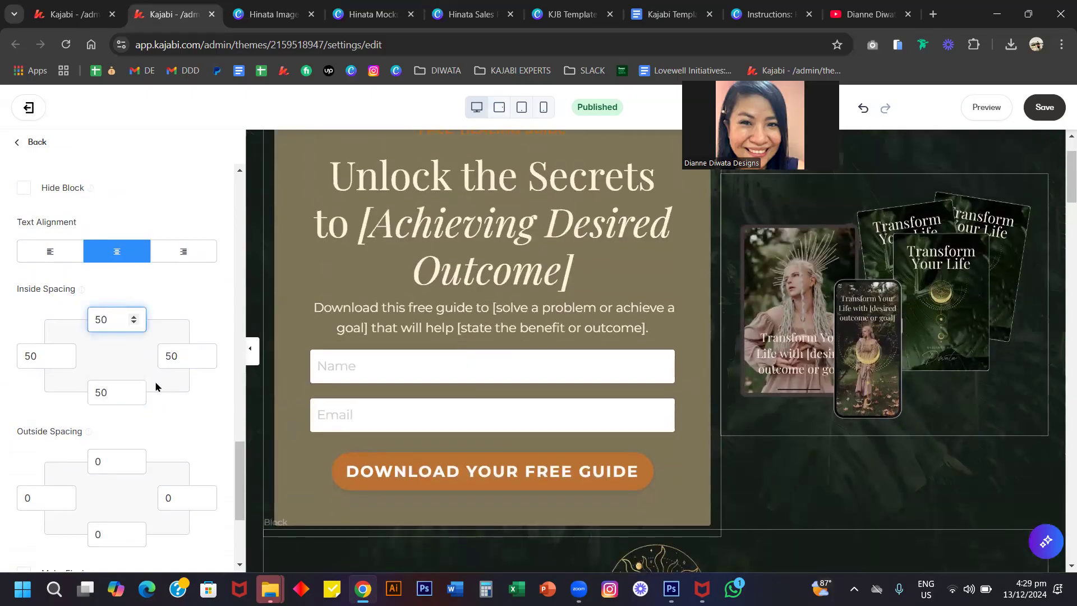
- Set the Form block's right outside spacing to 80 and check the hero layout against the block's column width
{"action": "scroll", "coordinate": [156, 422], "scroll_direction": "down", "scroll_amount": 2}
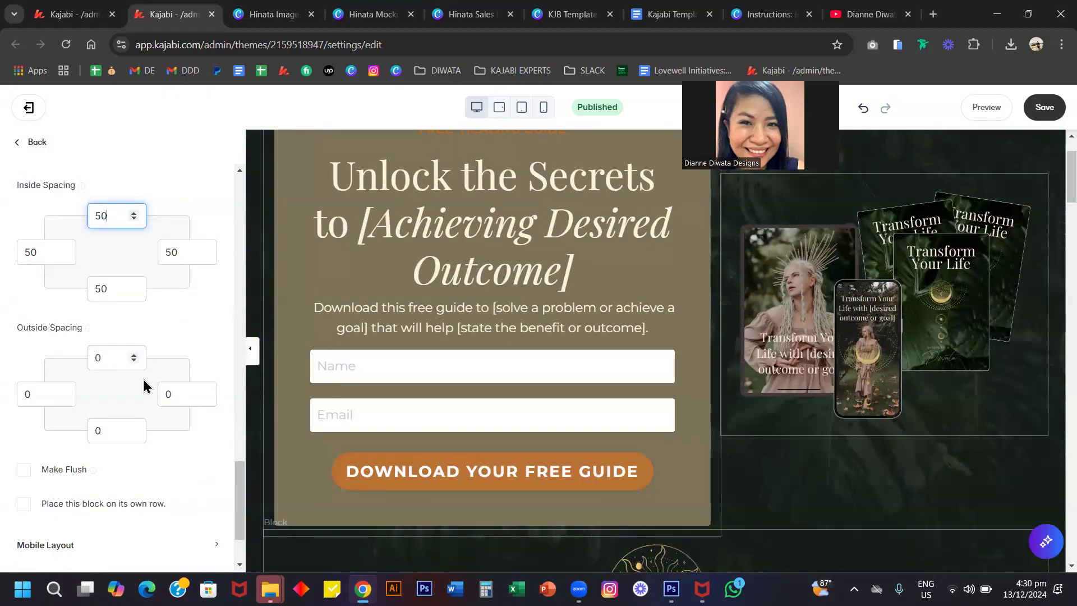
{"action": "double_click", "coordinate": [185, 394]}
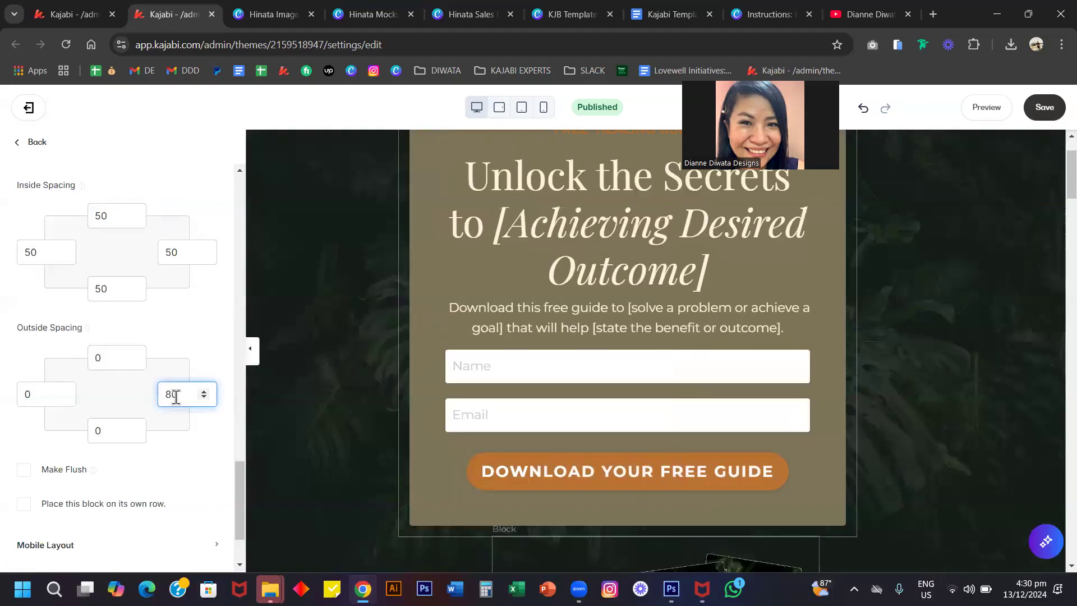
{"action": "scroll", "coordinate": [613, 420], "scroll_direction": "down", "scroll_amount": 4}
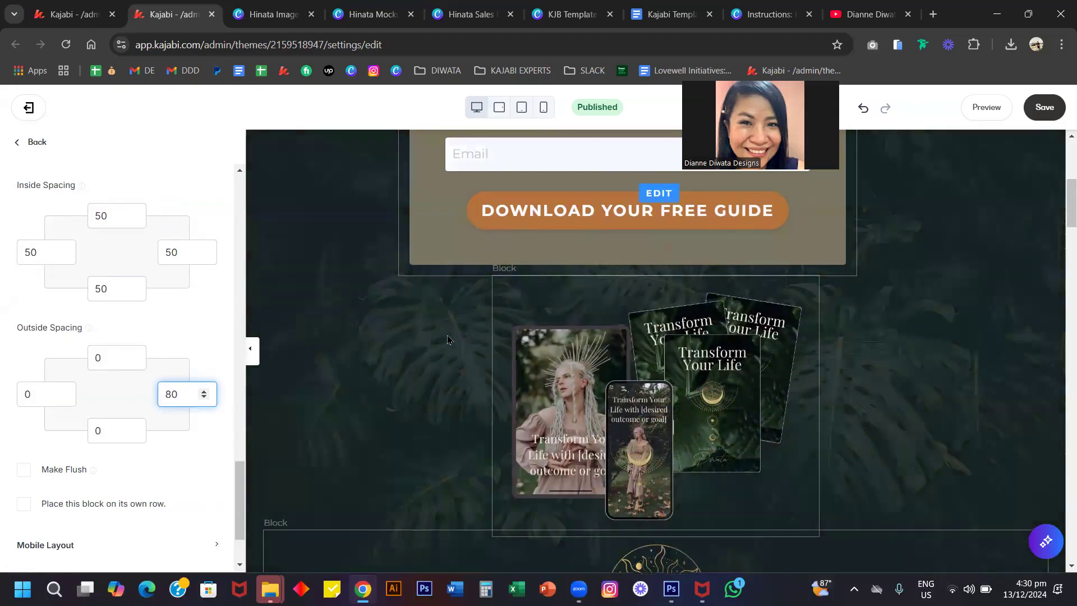
{"action": "scroll", "coordinate": [447, 341], "scroll_direction": "up", "scroll_amount": 2}
{"action": "scroll", "coordinate": [127, 298], "scroll_direction": "up", "scroll_amount": 15}
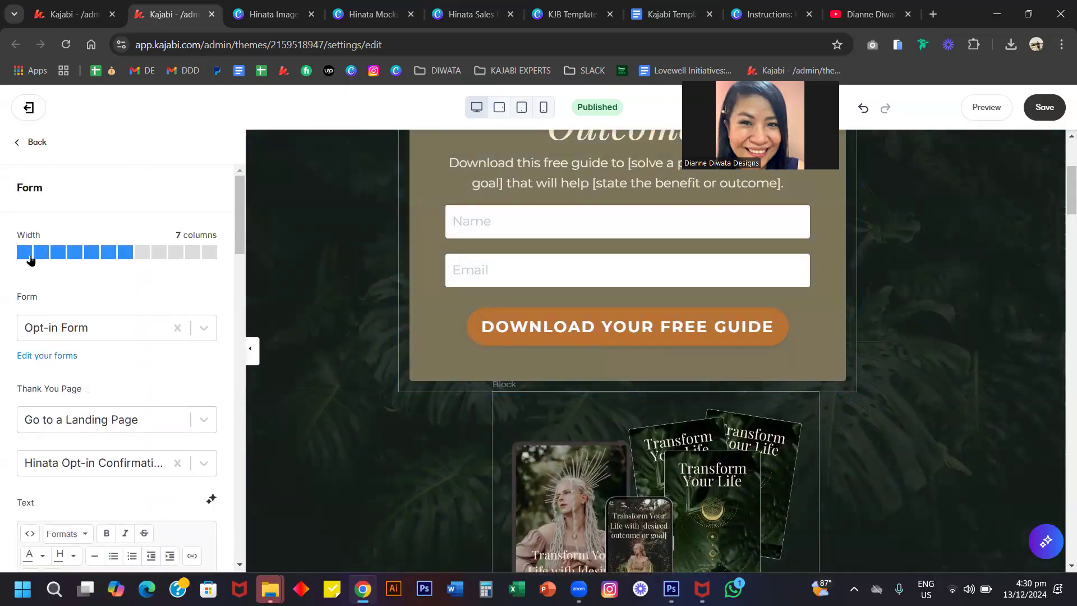
{"action": "scroll", "coordinate": [115, 300], "scroll_direction": "down", "scroll_amount": 15}
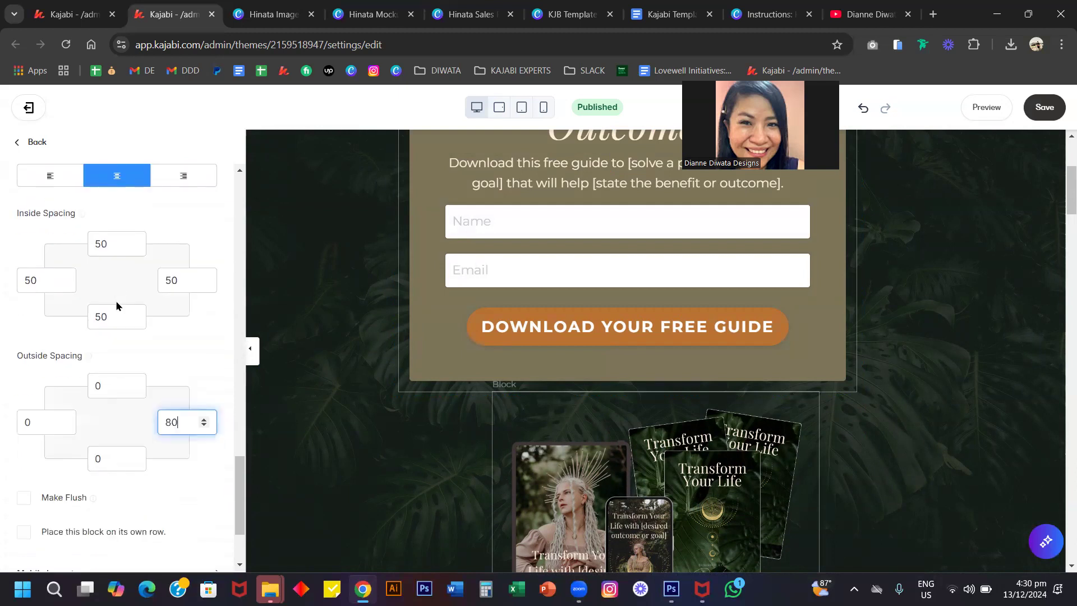
{"action": "scroll", "coordinate": [137, 243], "scroll_direction": "up", "scroll_amount": 10}
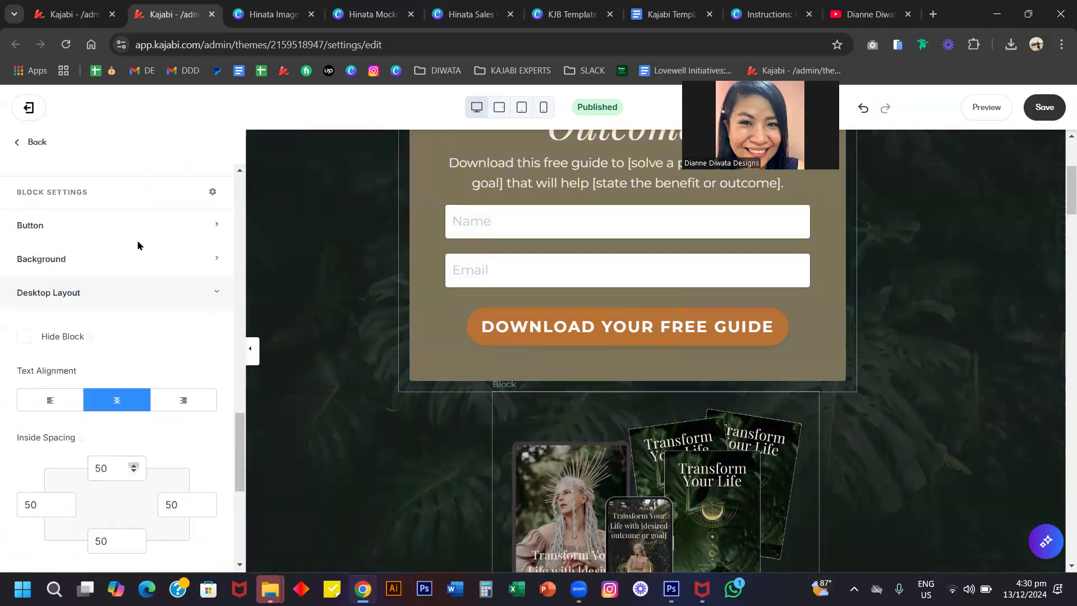
{"action": "scroll", "coordinate": [138, 245], "scroll_direction": "up", "scroll_amount": 1}
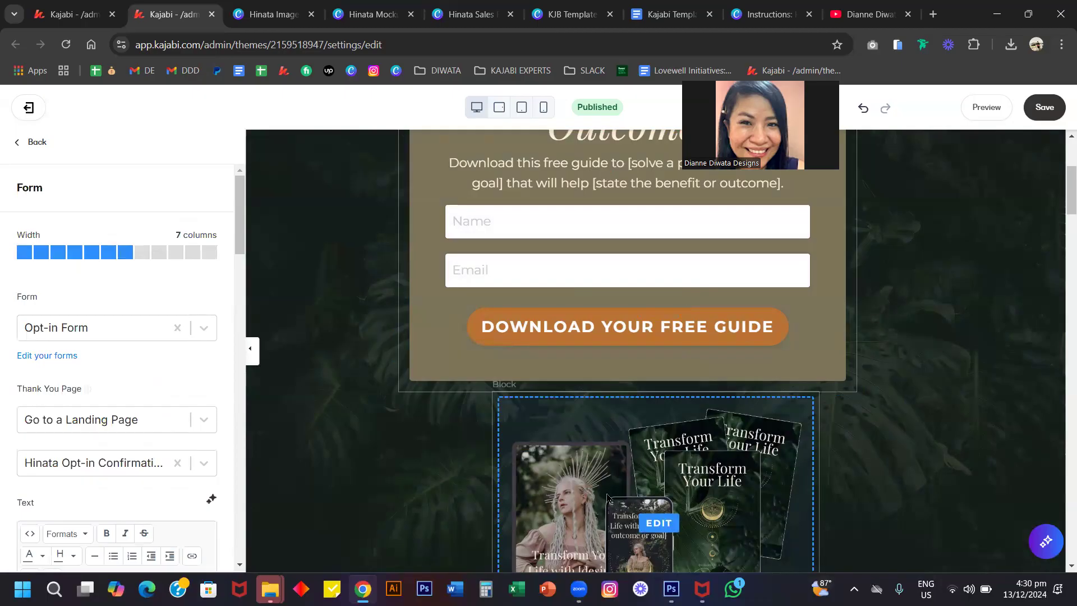
- Clear the Form block's right outside spacing and narrow the block to 6 columns
{"action": "scroll", "coordinate": [147, 382], "scroll_direction": "down", "scroll_amount": 12}
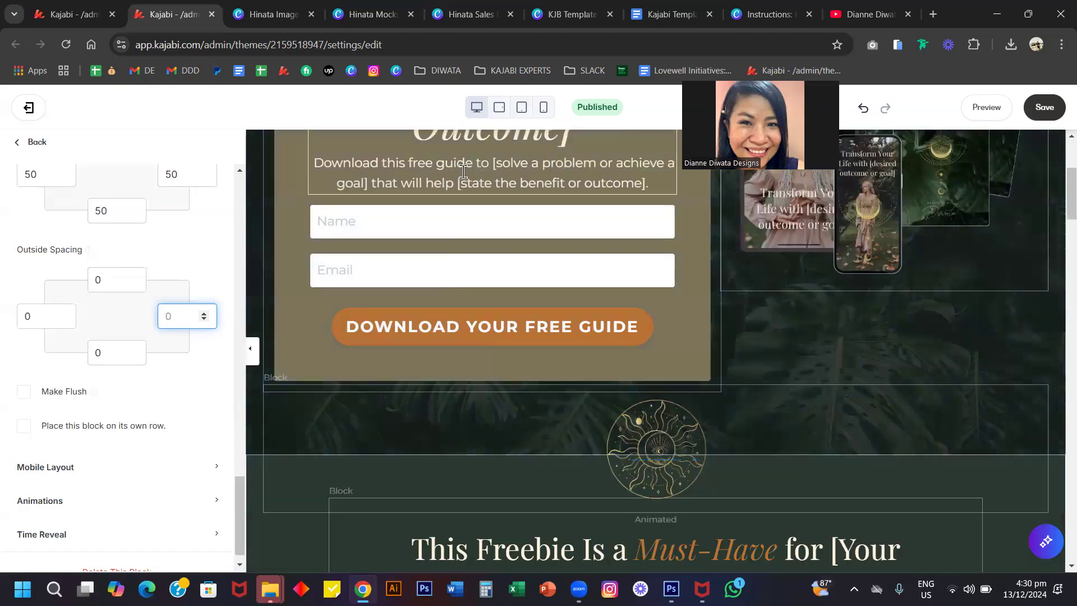
{"action": "left_click", "coordinate": [462, 170]}
{"action": "scroll", "coordinate": [90, 241], "scroll_direction": "up", "scroll_amount": 12}
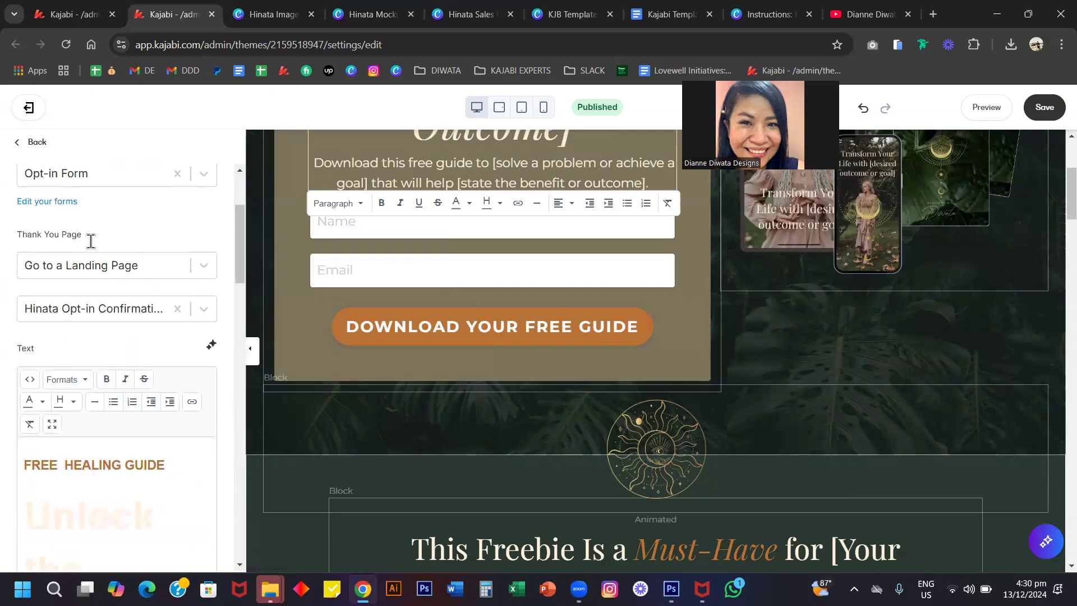
{"action": "left_click", "coordinate": [110, 253]}
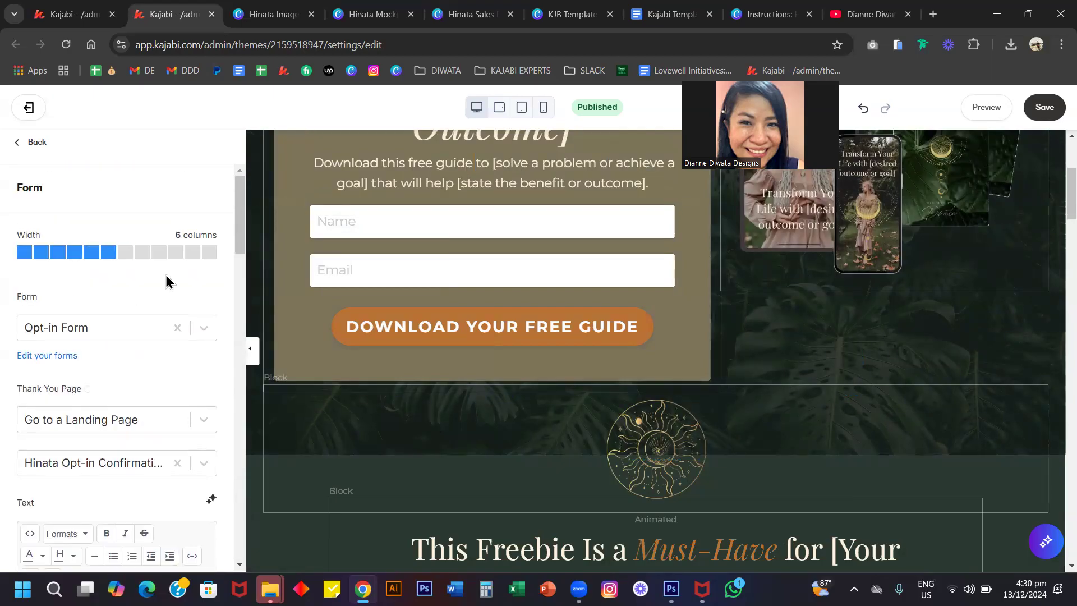
- Set the narrowed Form block's right outside spacing to 80 and look over the hero from its top
{"action": "scroll", "coordinate": [160, 305], "scroll_direction": "down", "scroll_amount": 10}
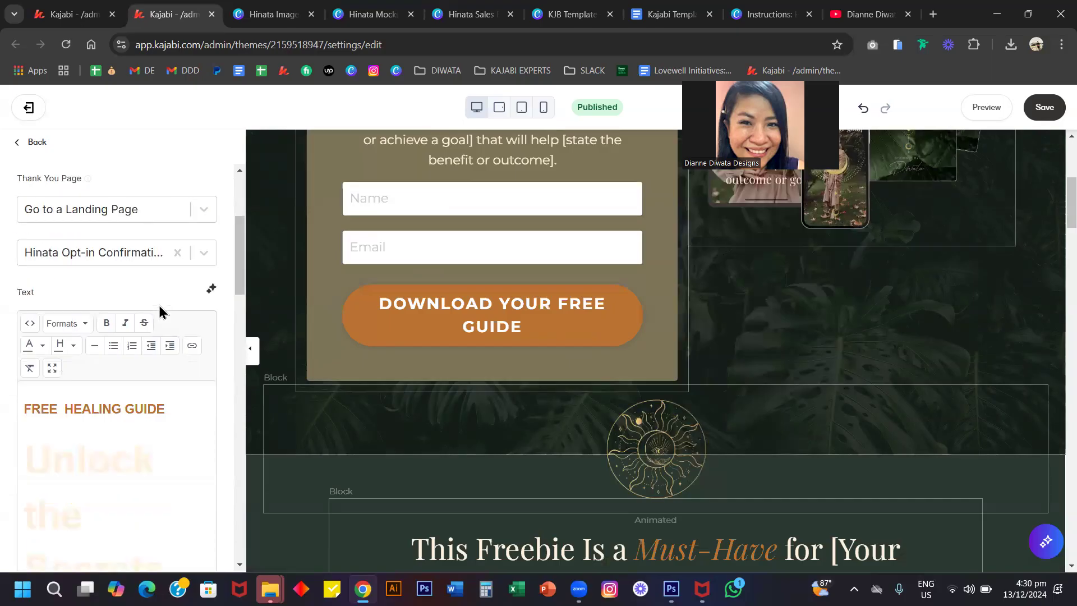
{"action": "scroll", "coordinate": [159, 312], "scroll_direction": "down", "scroll_amount": 2}
{"action": "left_click", "coordinate": [179, 383]}
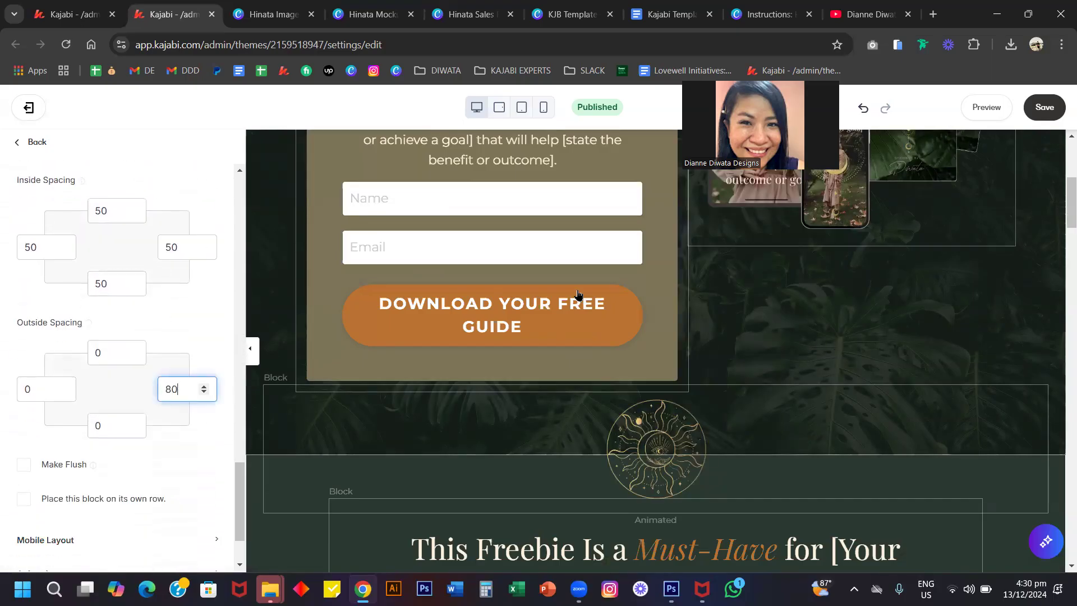
{"action": "type", "text": "80"}
{"action": "scroll", "coordinate": [729, 312], "scroll_direction": "up", "scroll_amount": 6}
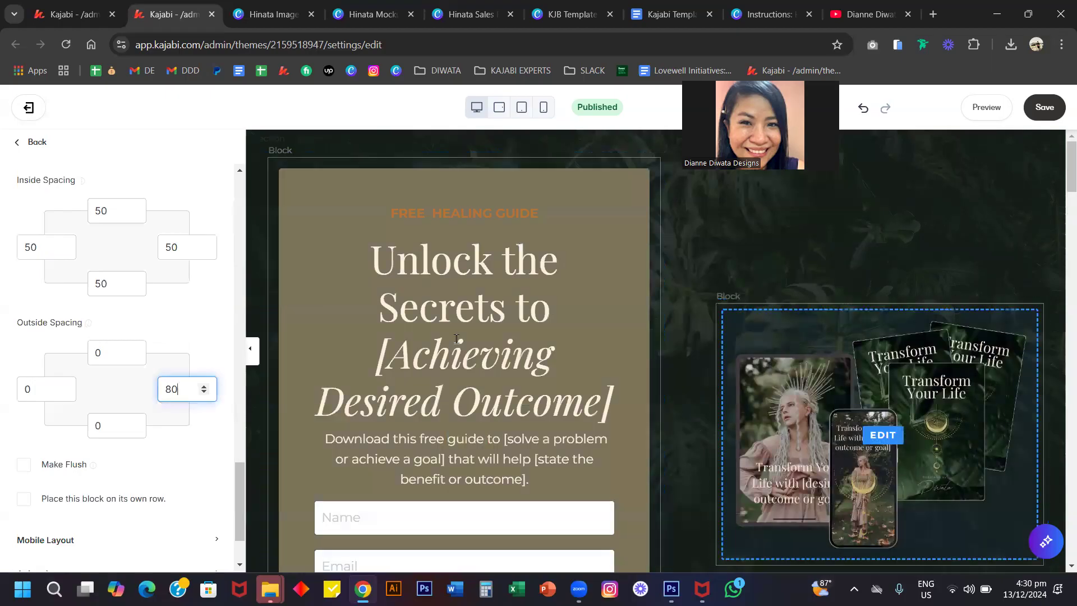
- Undo the Form block's spacing, width and background color changes, and return to the Hero Form section's settings
{"action": "left_click", "coordinate": [176, 306]}
{"action": "key", "text": "ctrl+z"}
{"action": "key", "text": "ctrl+z"}
{"action": "key", "text": "ctrl+z"}
{"action": "key", "text": "ctrl+z"}
{"action": "key", "text": "ctrl+z"}
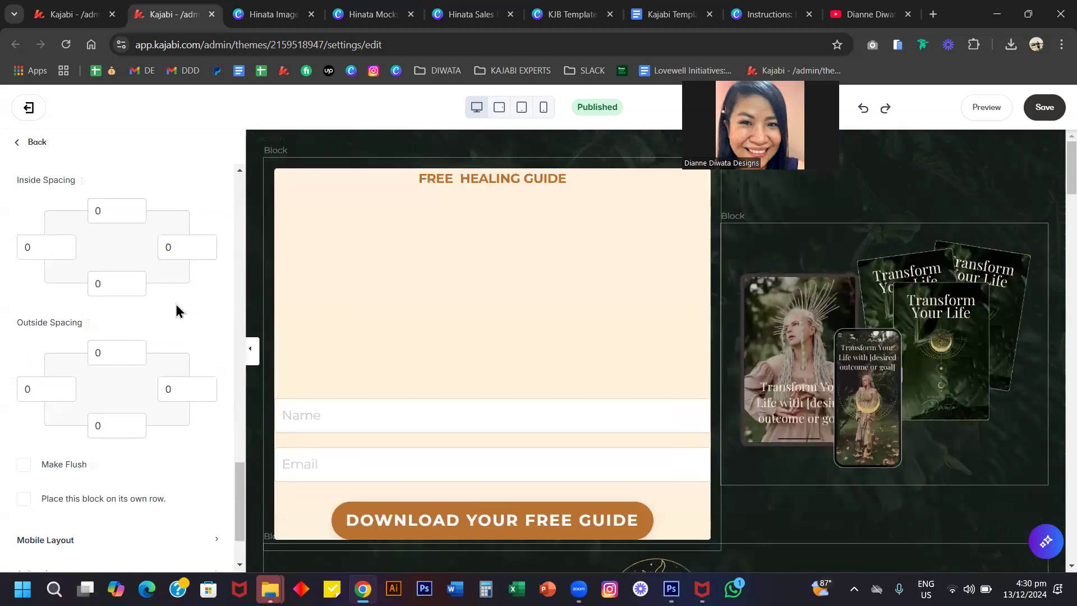
{"action": "scroll", "coordinate": [178, 318], "scroll_direction": "down", "scroll_amount": 1}
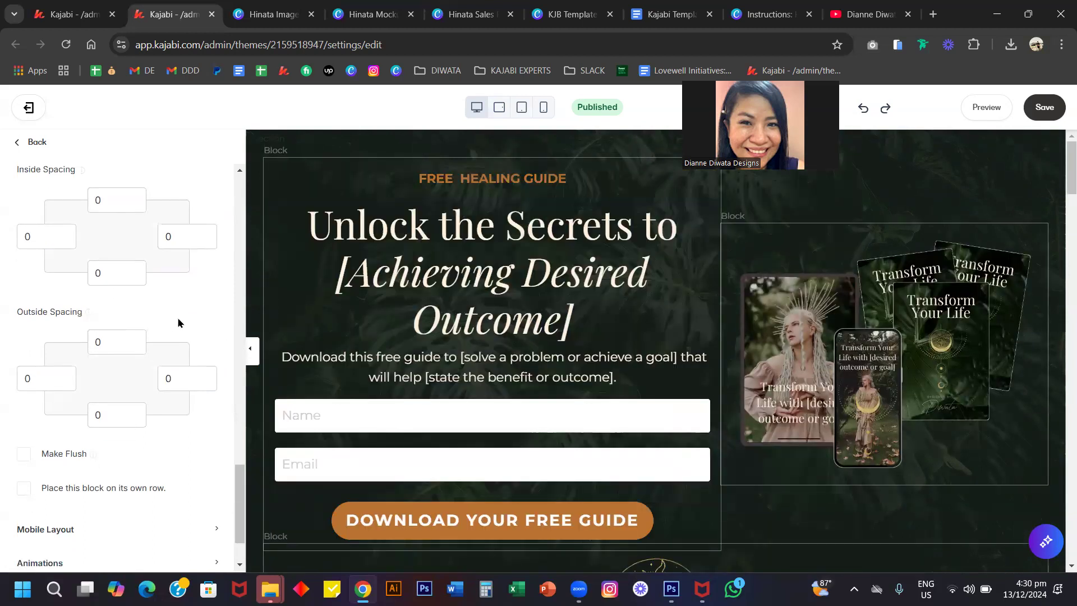
{"action": "scroll", "coordinate": [177, 318], "scroll_direction": "up", "scroll_amount": 5}
{"action": "left_click", "coordinate": [35, 141]}
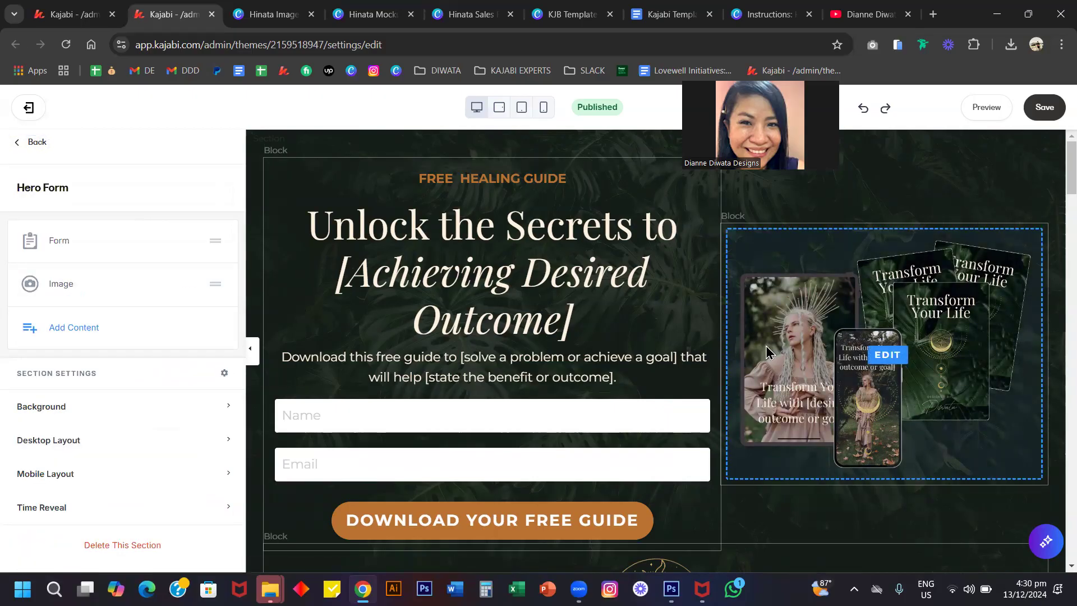
- Open the hero's Image block and review its column width, image selection, image action and image width settings
{"action": "left_click", "coordinate": [843, 340]}
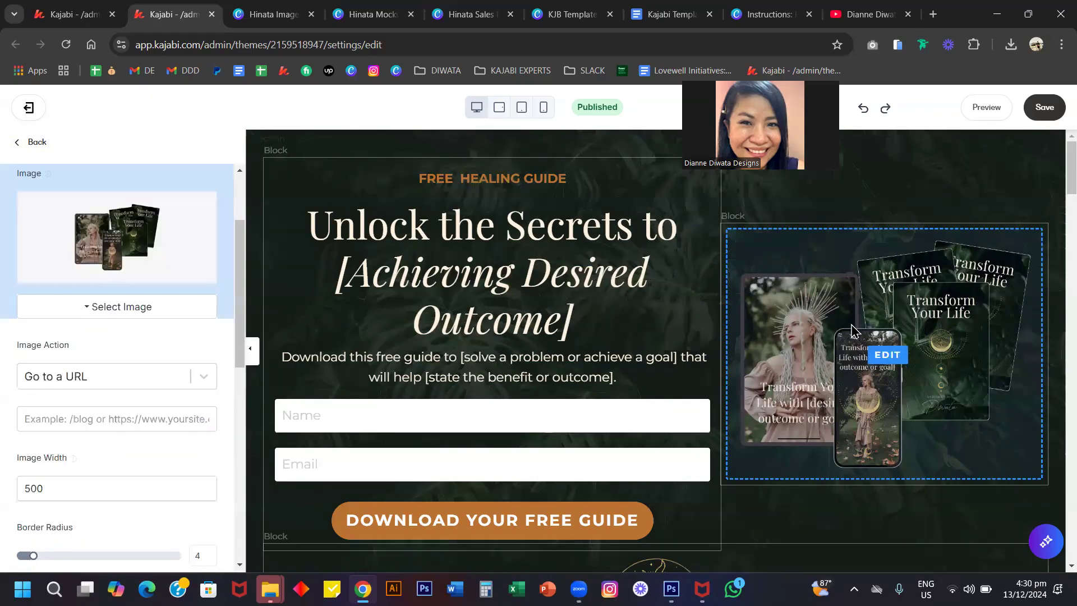
{"action": "scroll", "coordinate": [101, 323], "scroll_direction": "up", "scroll_amount": 2}
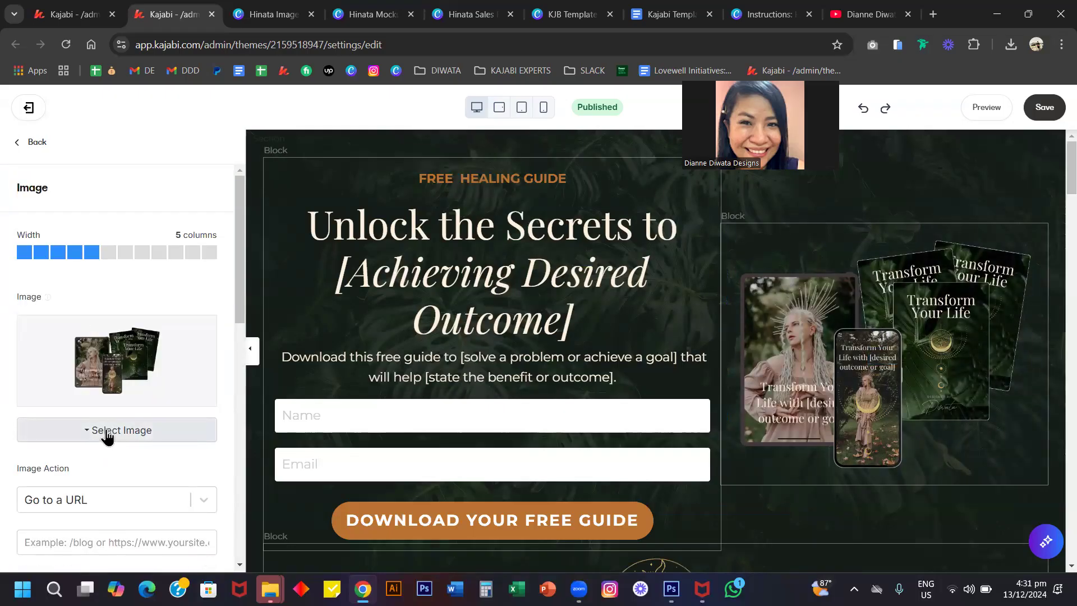
{"action": "scroll", "coordinate": [148, 451], "scroll_direction": "down", "scroll_amount": 5}
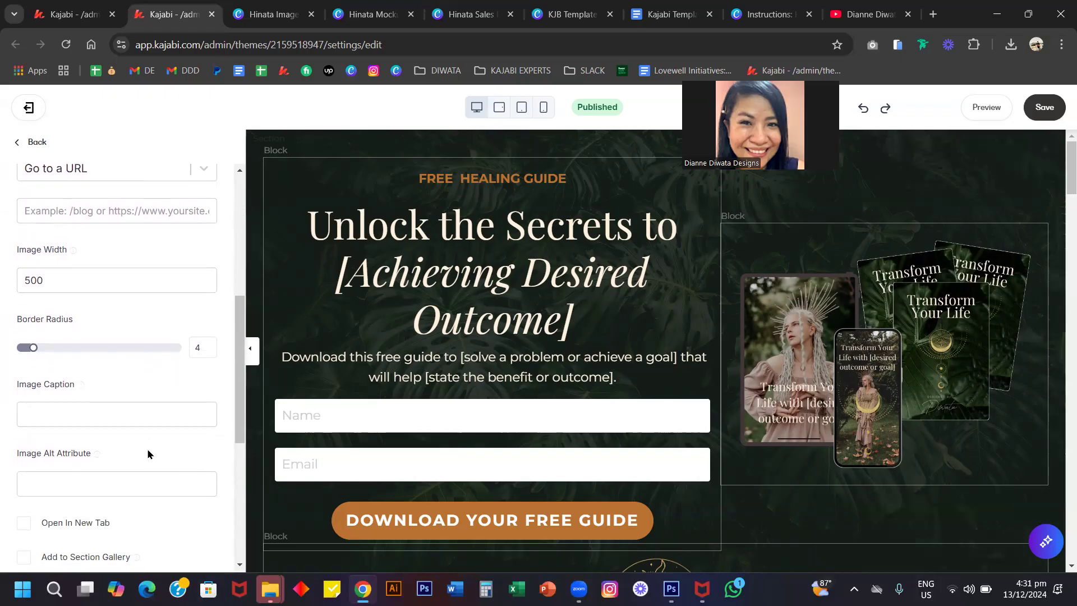
{"action": "scroll", "coordinate": [120, 278], "scroll_direction": "up", "scroll_amount": 3}
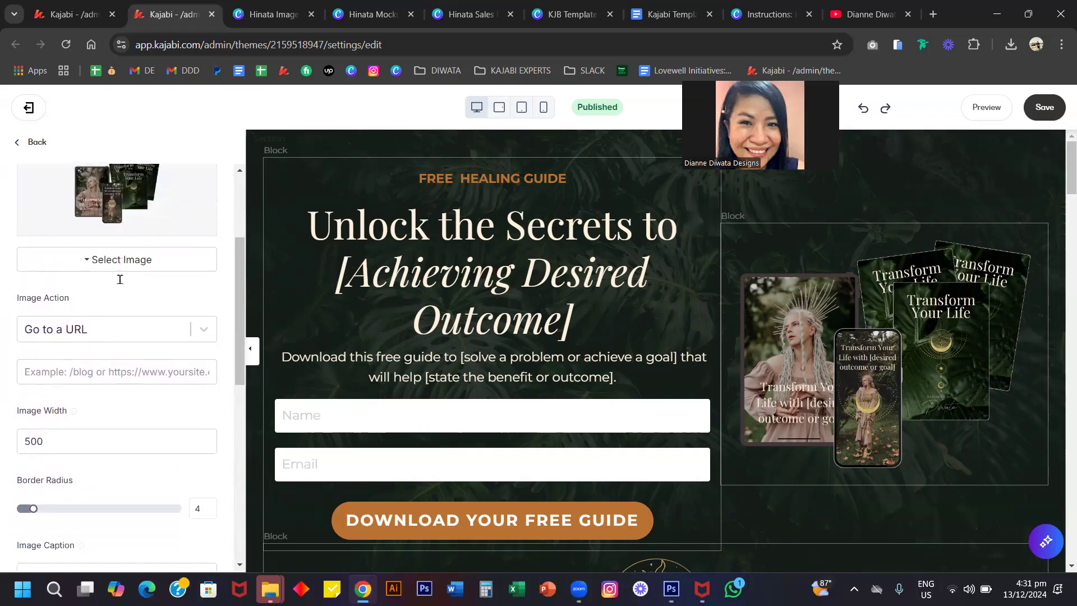
{"action": "scroll", "coordinate": [119, 285], "scroll_direction": "down", "scroll_amount": 1}
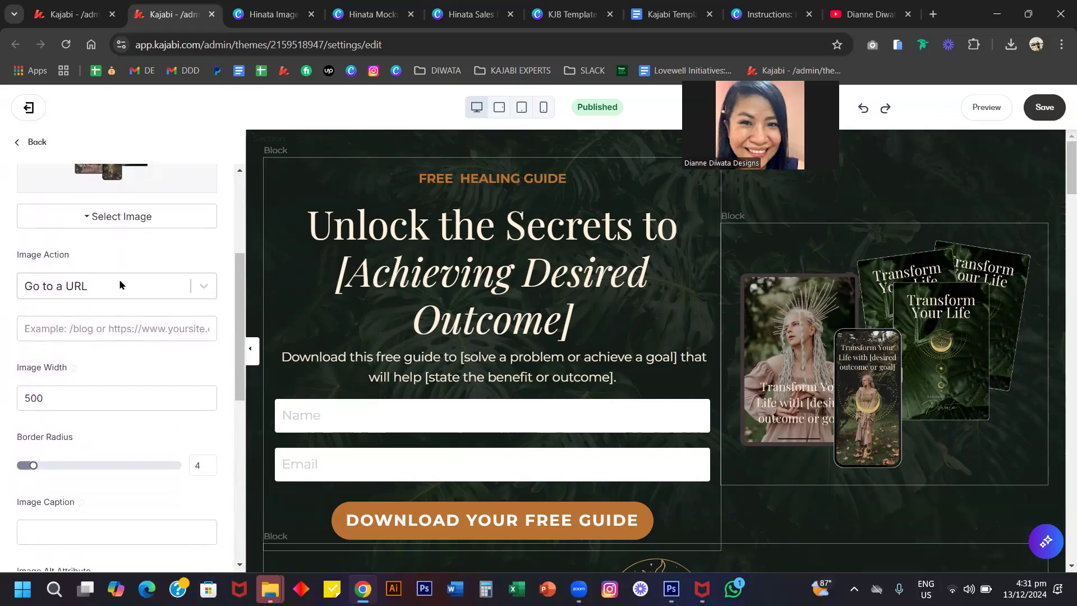
{"action": "scroll", "coordinate": [120, 284], "scroll_direction": "up", "scroll_amount": 4}
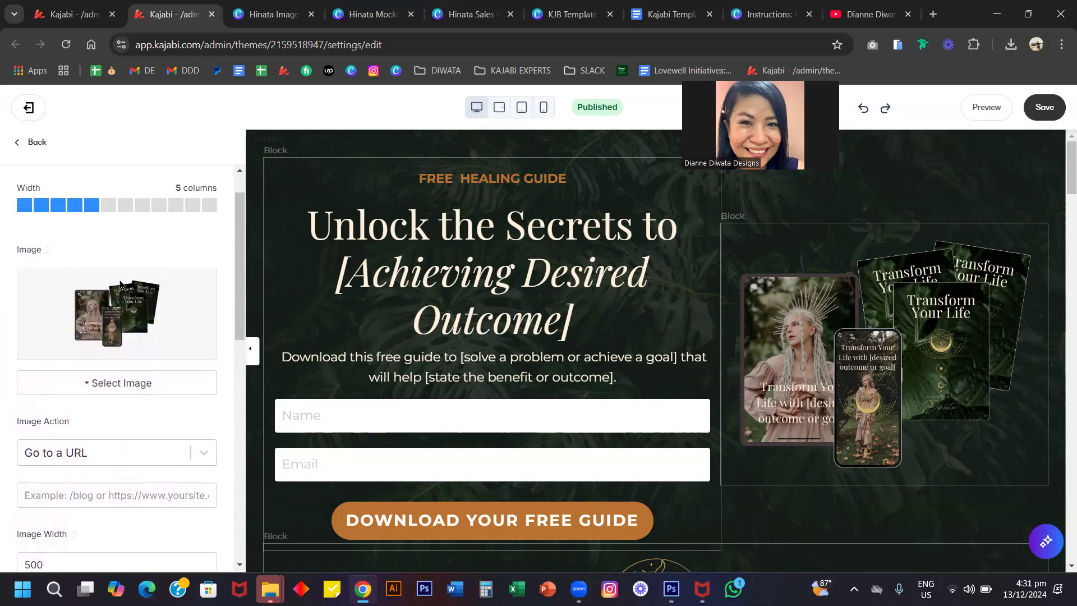
{"action": "scroll", "coordinate": [126, 319], "scroll_direction": "down", "scroll_amount": 5}
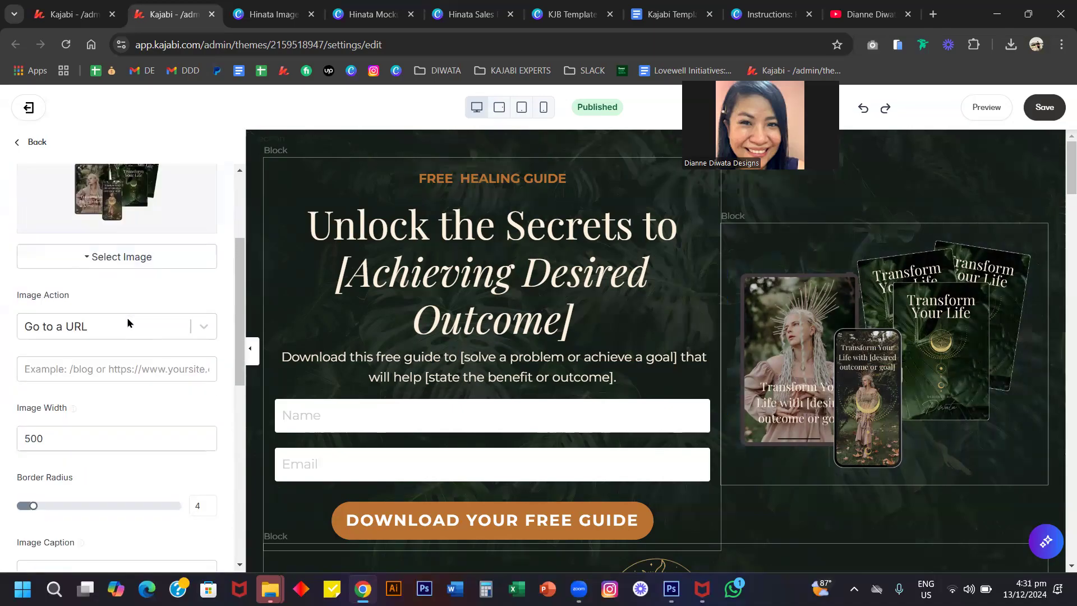
{"action": "double_click", "coordinate": [47, 306]}
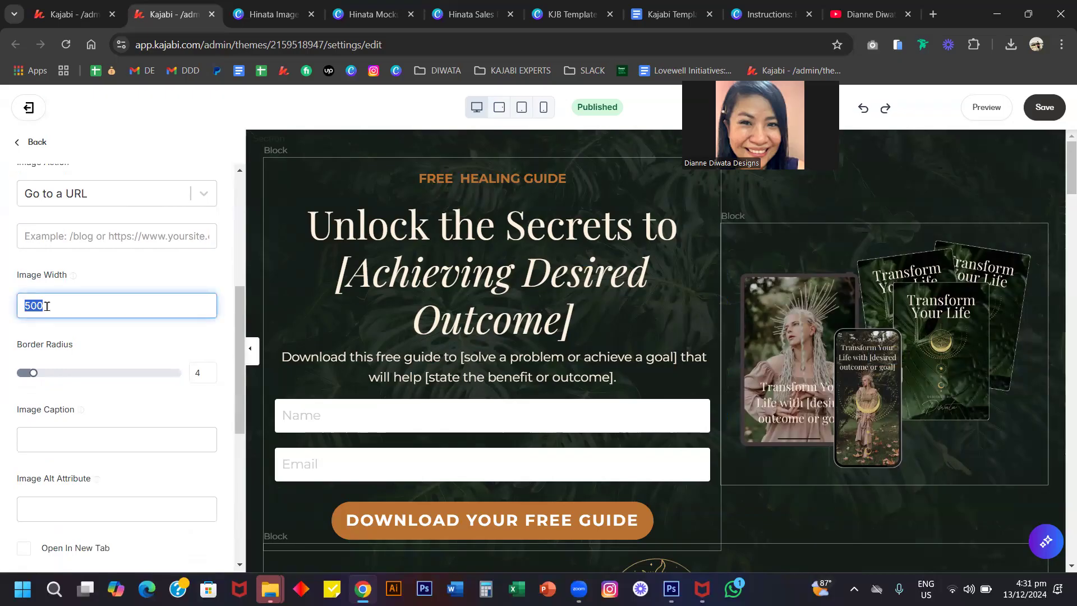
{"action": "scroll", "coordinate": [140, 303], "scroll_direction": "up", "scroll_amount": 5}
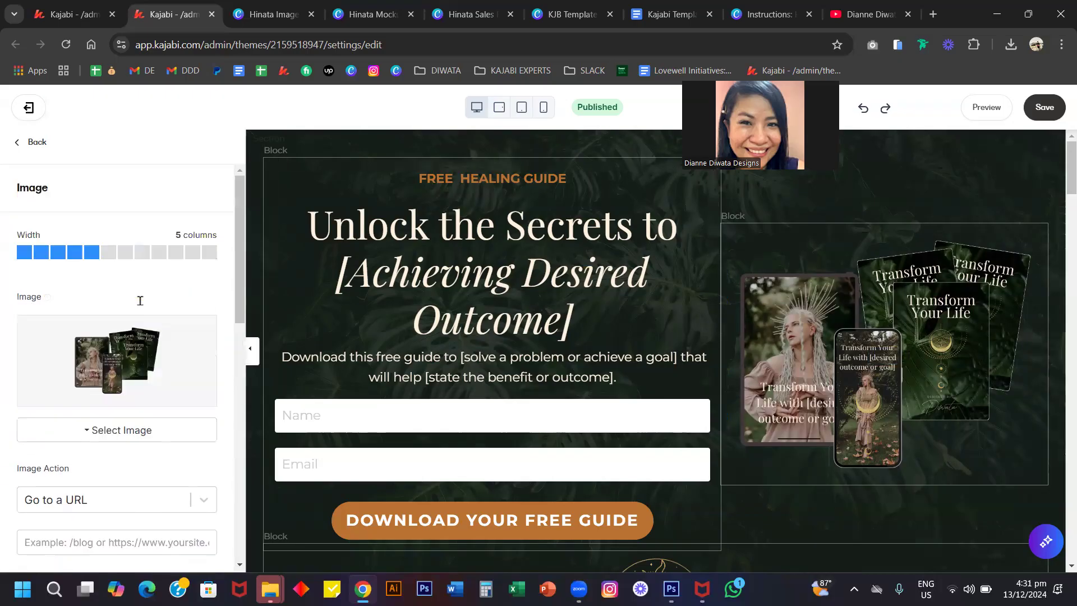
- Try a smaller image width on the hero's Image block and restore the width to 500
{"action": "scroll", "coordinate": [113, 322], "scroll_direction": "down", "scroll_amount": 1}
{"action": "scroll", "coordinate": [89, 252], "scroll_direction": "up", "scroll_amount": 1}
{"action": "scroll", "coordinate": [150, 373], "scroll_direction": "down", "scroll_amount": 5}
{"action": "scroll", "coordinate": [151, 373], "scroll_direction": "down", "scroll_amount": 3}
{"action": "scroll", "coordinate": [69, 333], "scroll_direction": "up", "scroll_amount": 2}
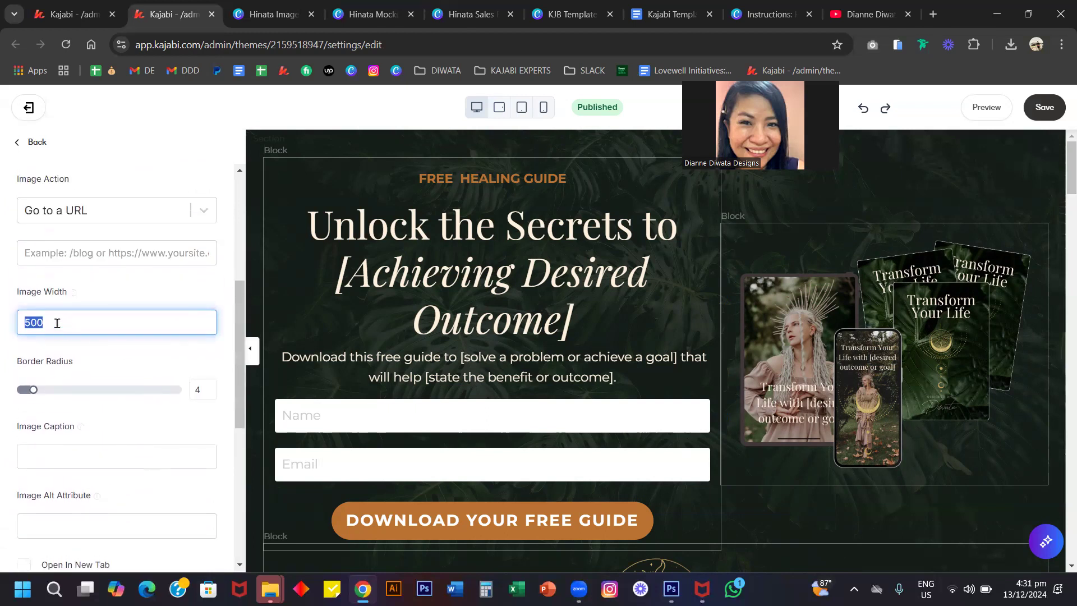
{"action": "type", "text": "20"}
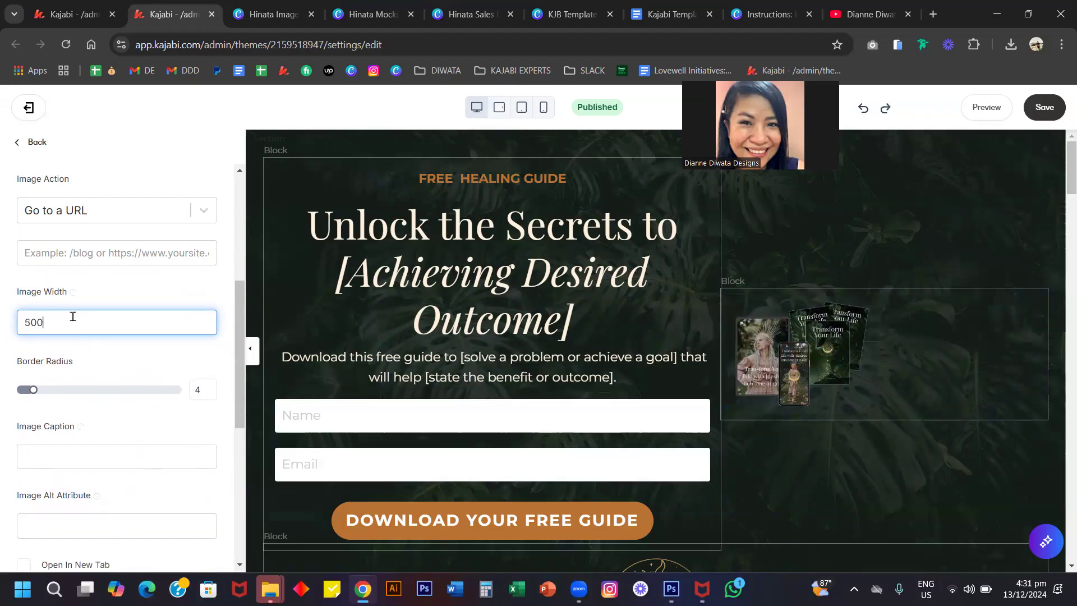
- Leave the hero's Image block and Hero Form section, and open the Benefits section's settings
{"action": "scroll", "coordinate": [669, 385], "scroll_direction": "down", "scroll_amount": 5}
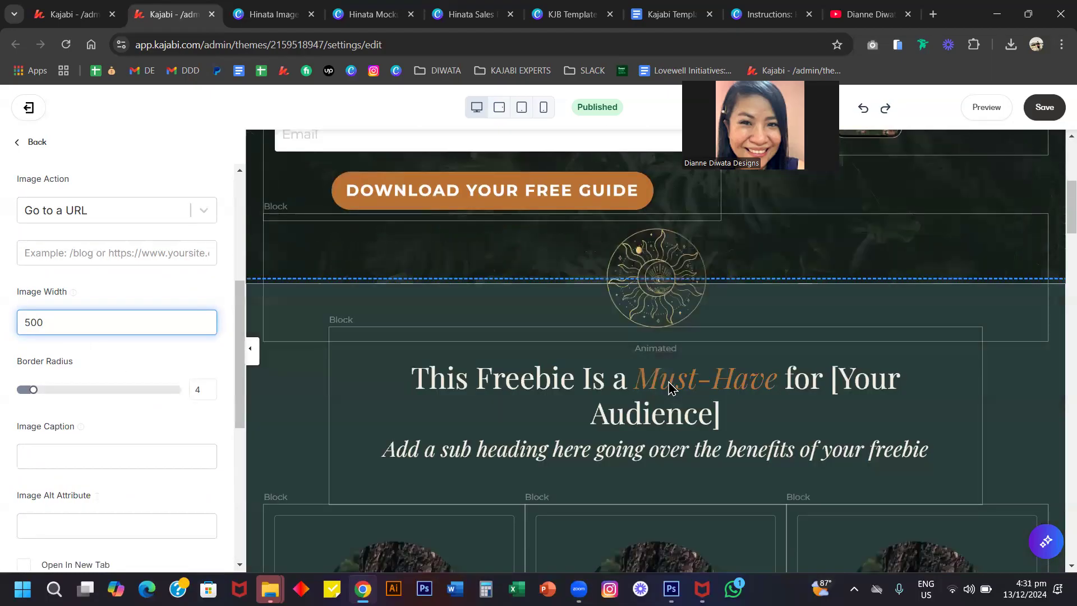
{"action": "scroll", "coordinate": [638, 384], "scroll_direction": "up", "scroll_amount": 5}
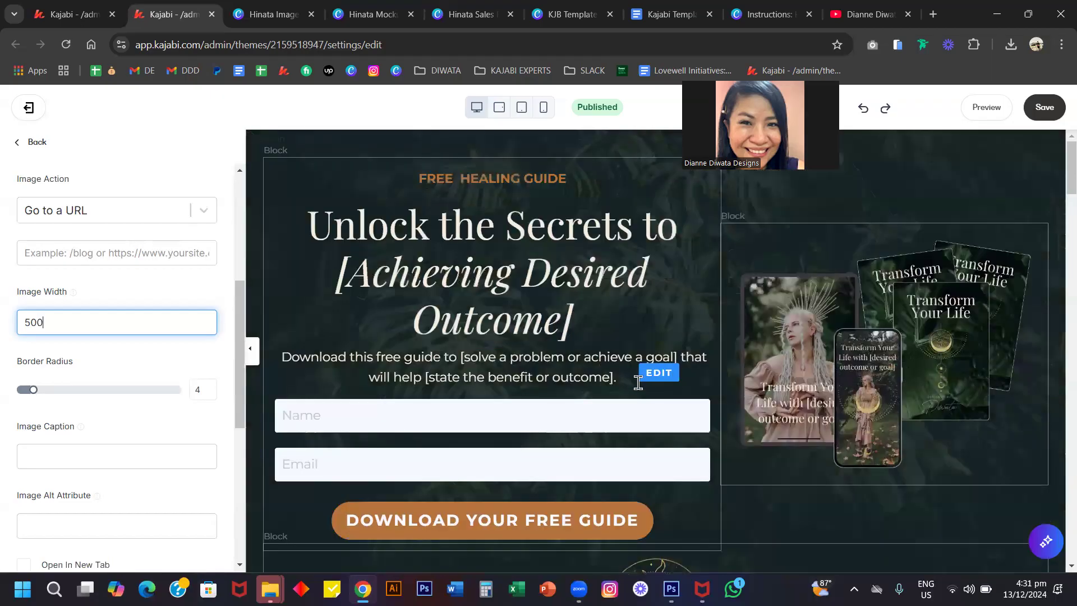
{"action": "scroll", "coordinate": [638, 384], "scroll_direction": "down", "scroll_amount": 6}
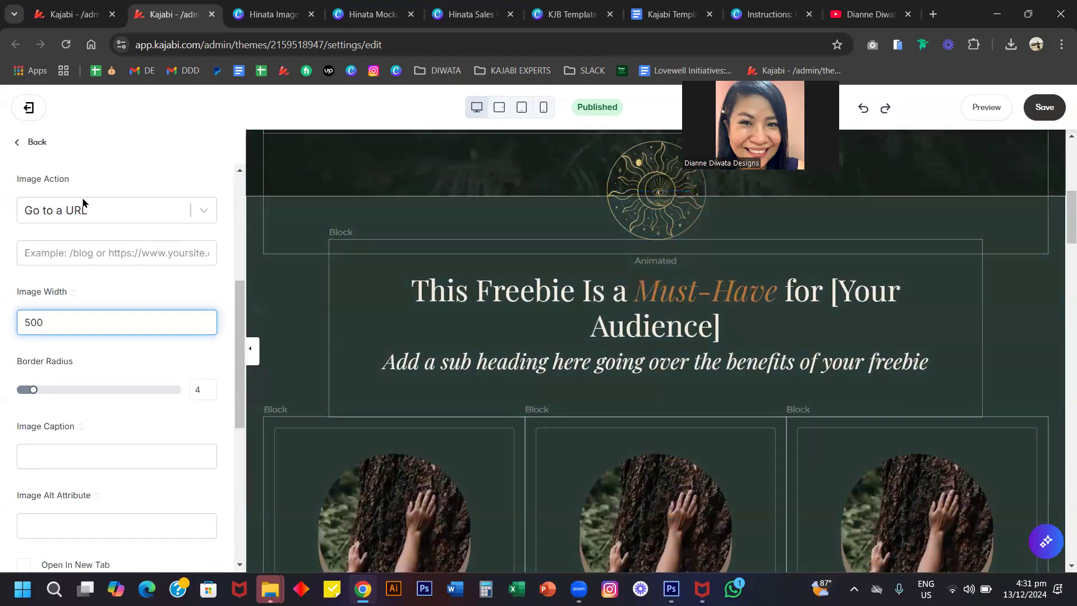
{"action": "left_click", "coordinate": [34, 143]}
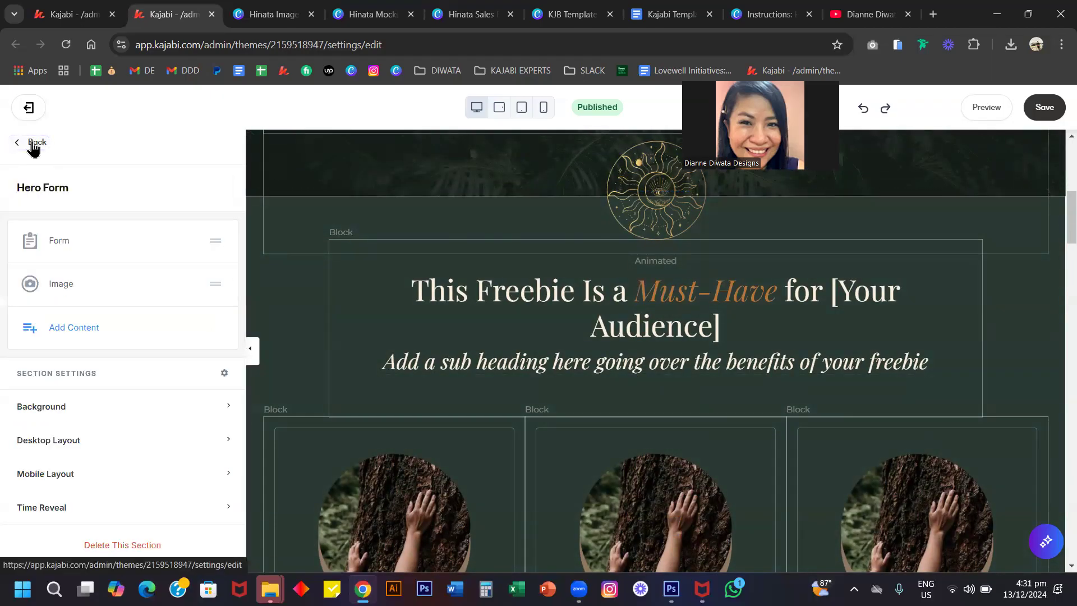
{"action": "left_click", "coordinate": [34, 143]}
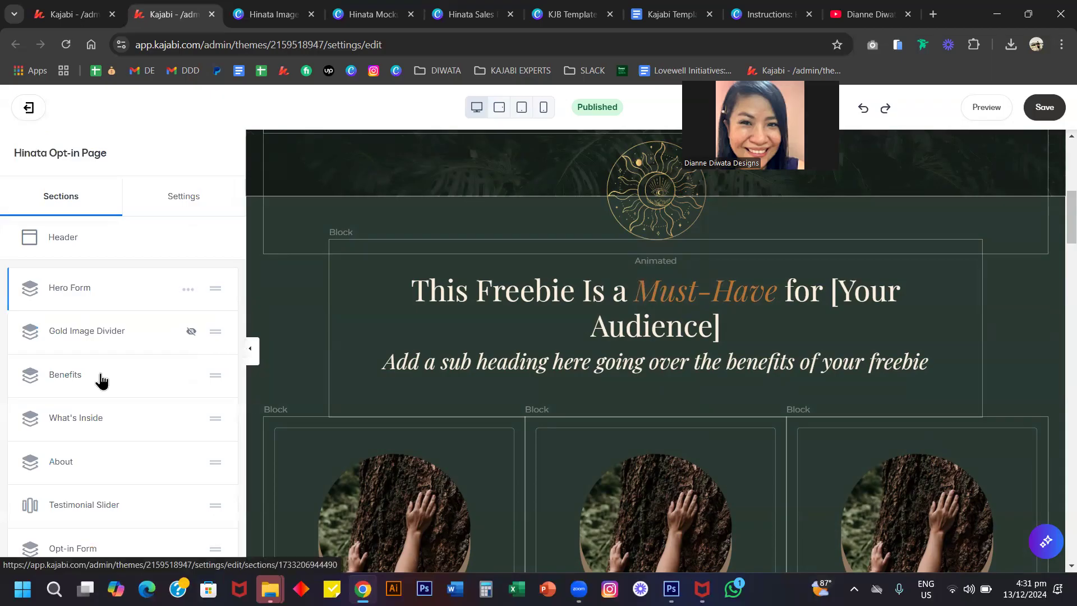
{"action": "left_click", "coordinate": [275, 295]}
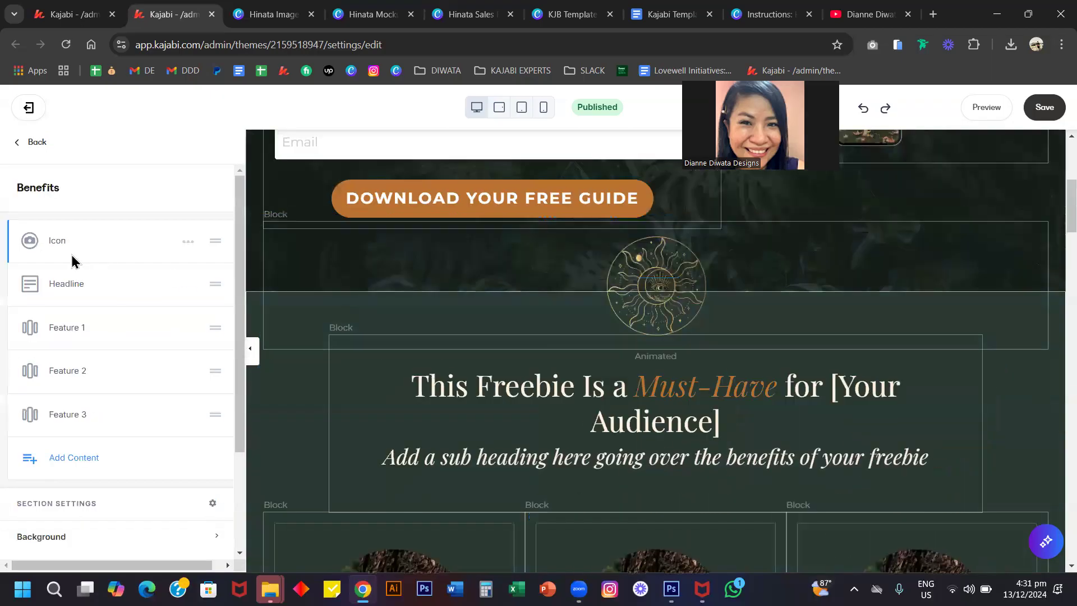
- Hide the Icon block above the headline in the Benefits section and check the page around it
{"action": "mouse_move", "coordinate": [638, 269]}
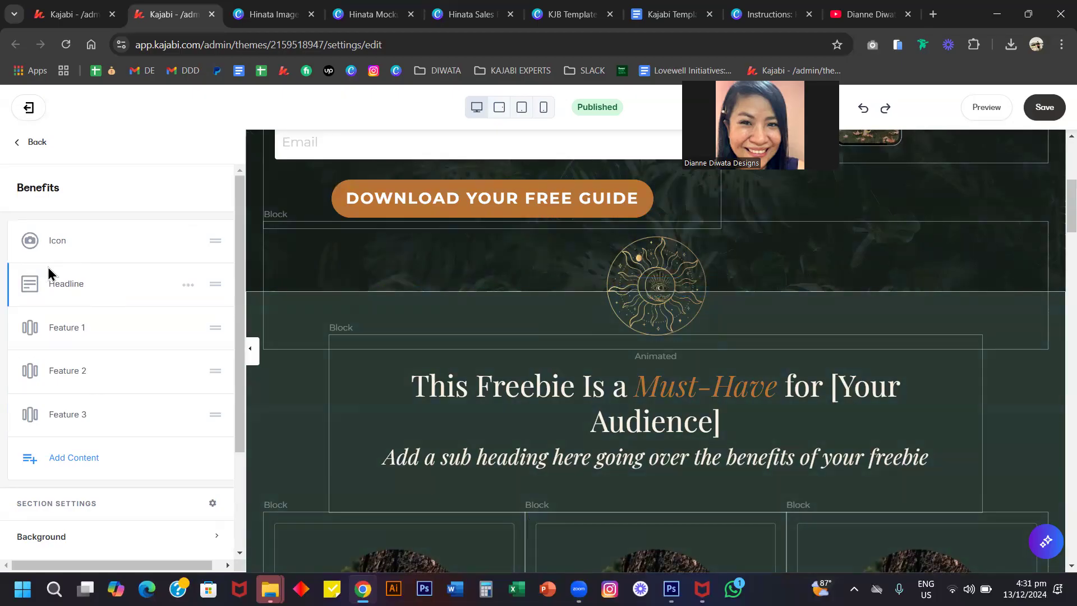
{"action": "scroll", "coordinate": [543, 416], "scroll_direction": "down", "scroll_amount": 5}
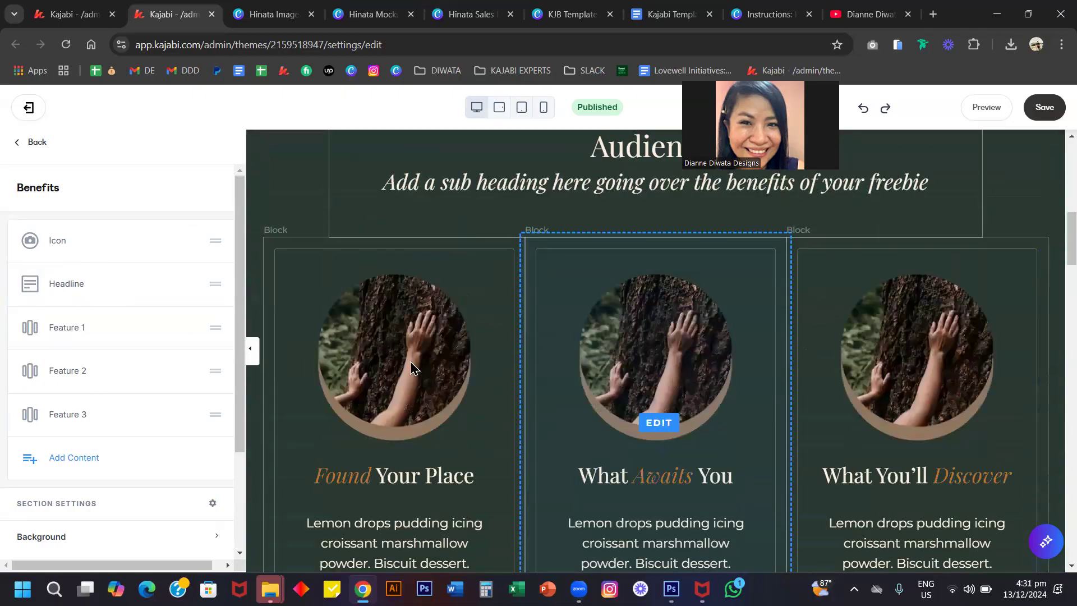
{"action": "scroll", "coordinate": [629, 343], "scroll_direction": "up", "scroll_amount": 5}
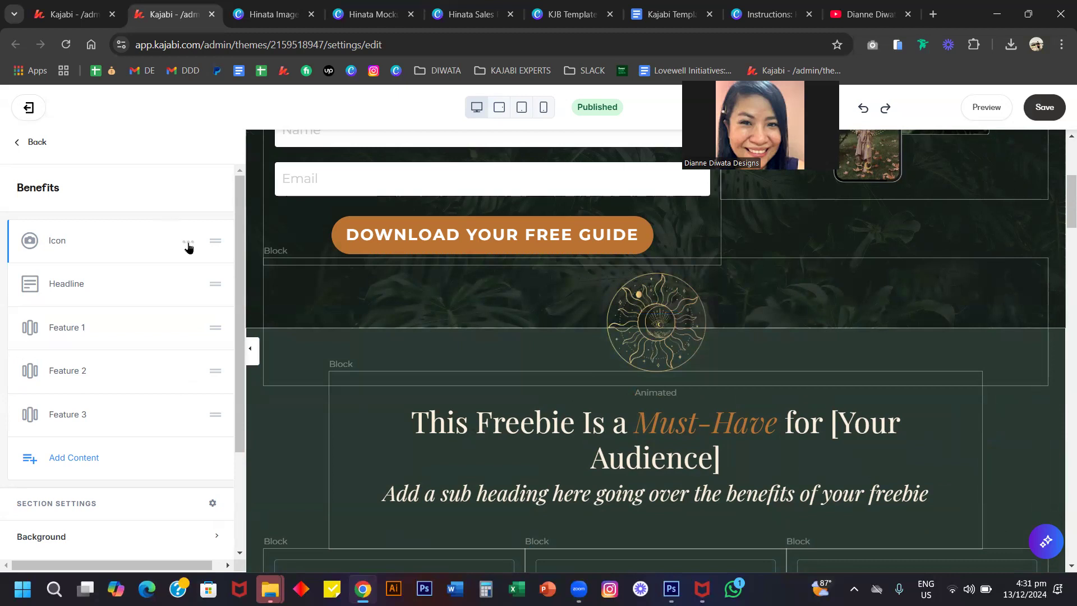
{"action": "left_click", "coordinate": [189, 246]}
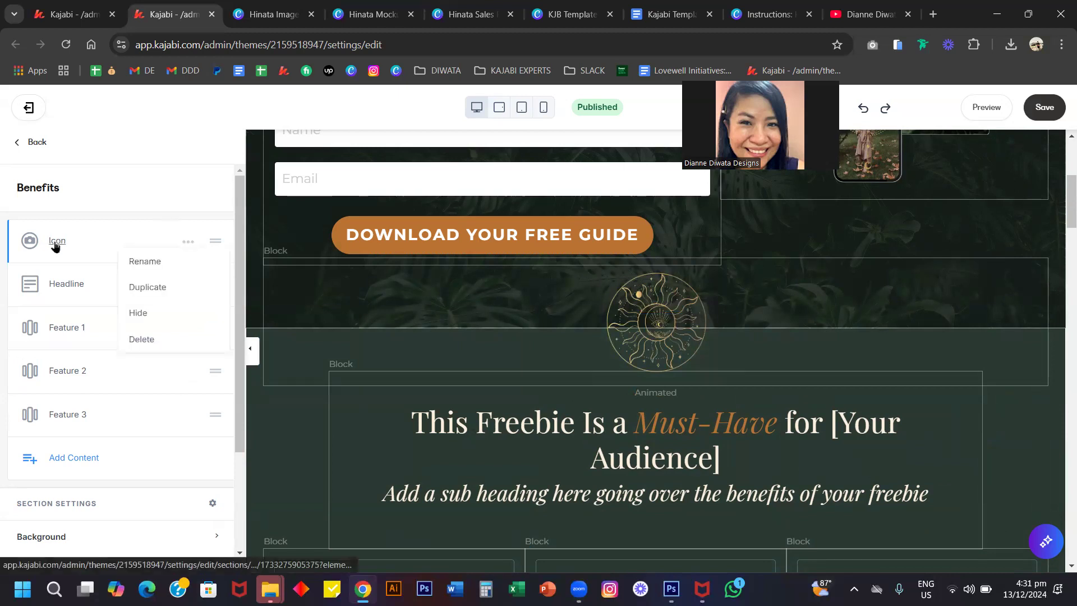
{"action": "left_click", "coordinate": [162, 313]}
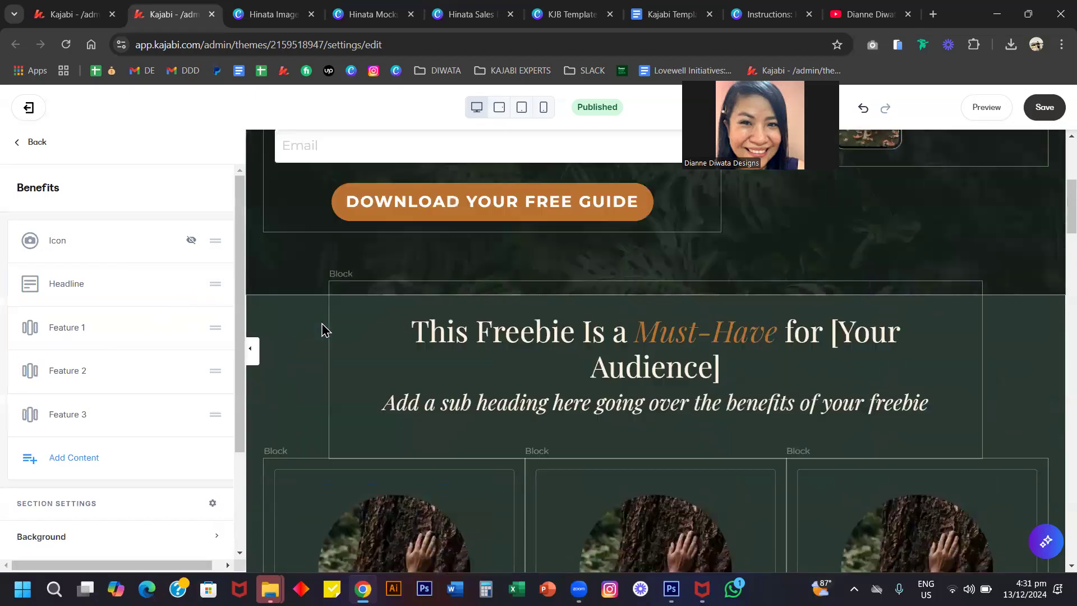
{"action": "scroll", "coordinate": [322, 330], "scroll_direction": "up", "scroll_amount": 1}
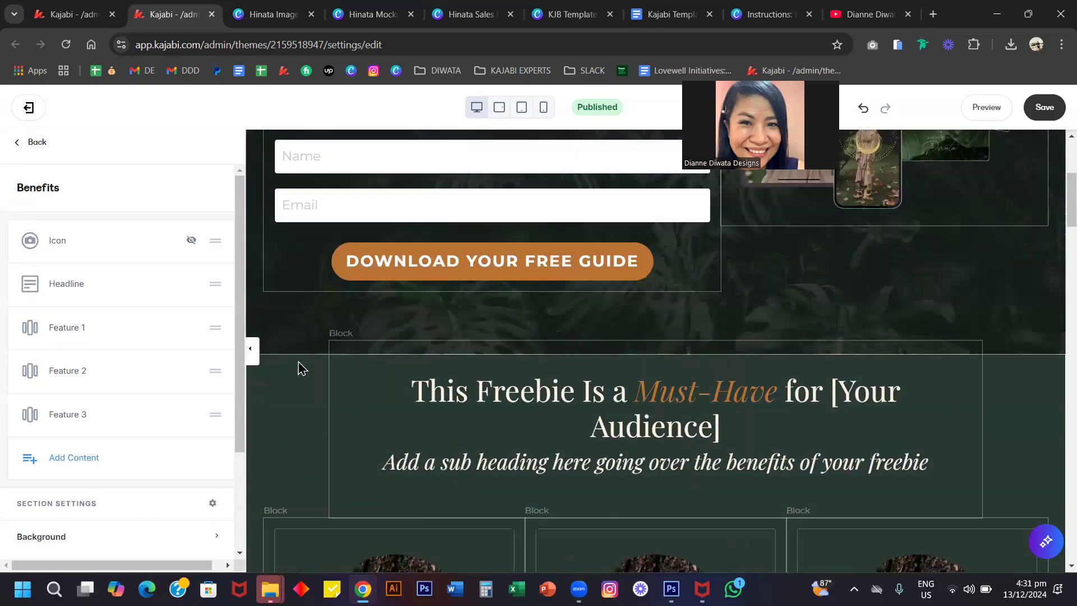
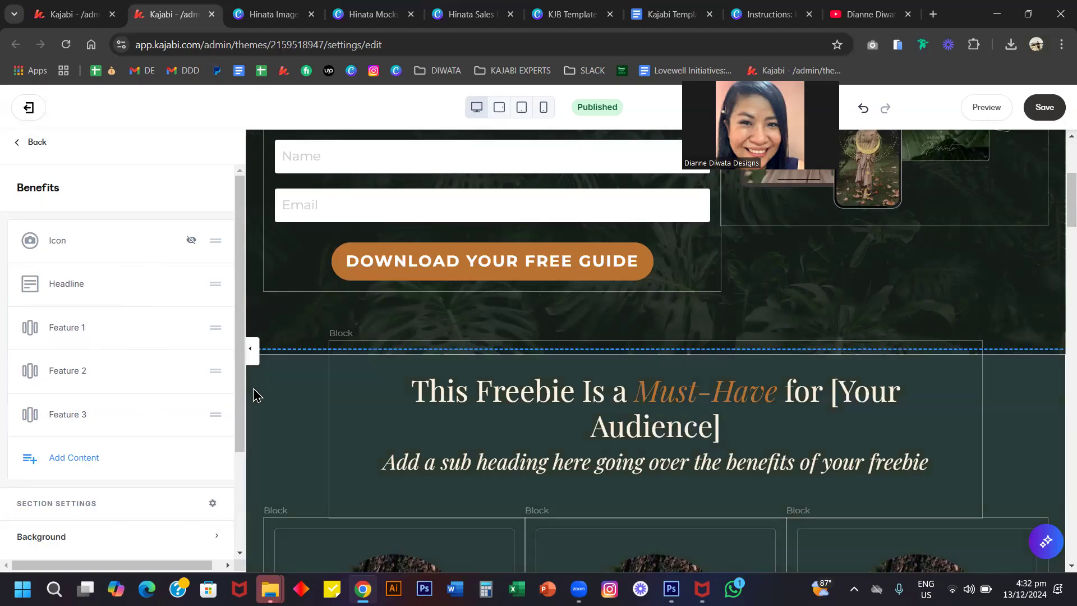
{"action": "scroll", "coordinate": [127, 373], "scroll_direction": "down", "scroll_amount": 2}
{"action": "scroll", "coordinate": [65, 372], "scroll_direction": "up", "scroll_amount": 1}
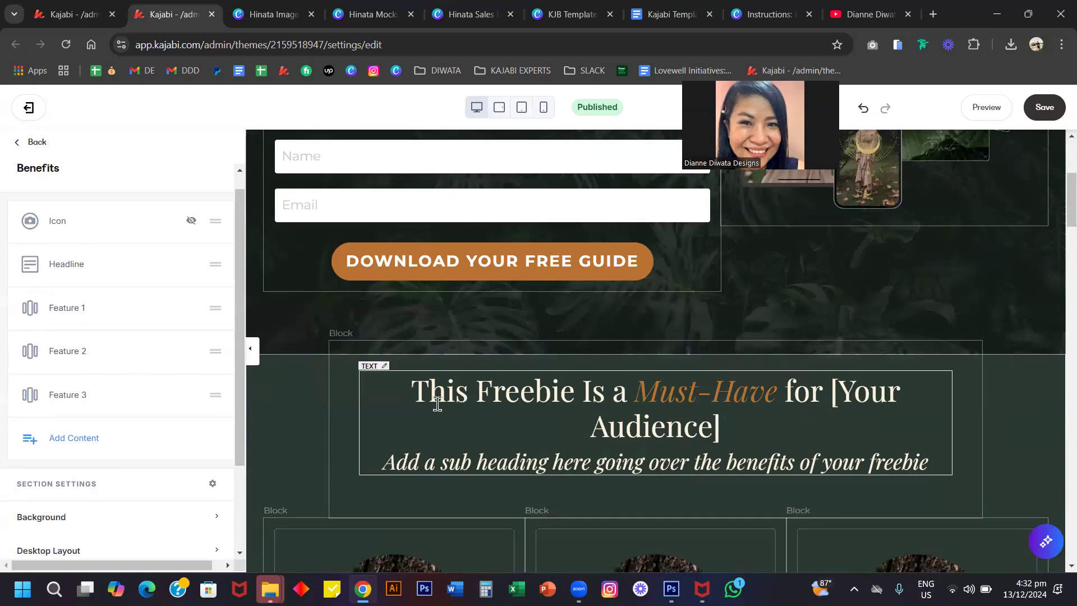
- Set the Benefits section's top desktop padding to 80
{"action": "scroll", "coordinate": [437, 405], "scroll_direction": "down", "scroll_amount": 7}
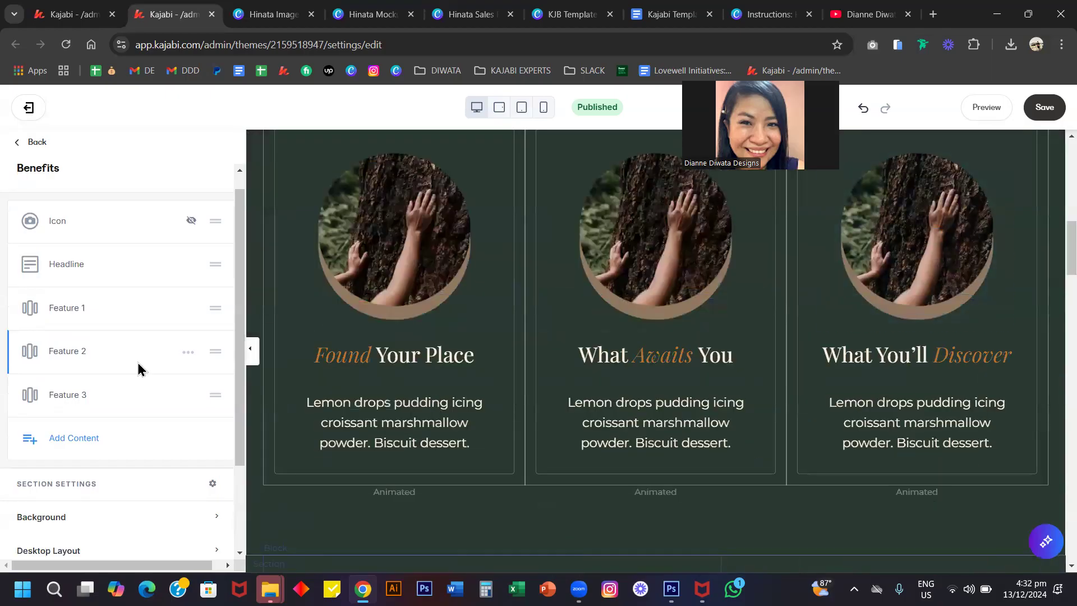
{"action": "scroll", "coordinate": [140, 368], "scroll_direction": "down", "scroll_amount": 2}
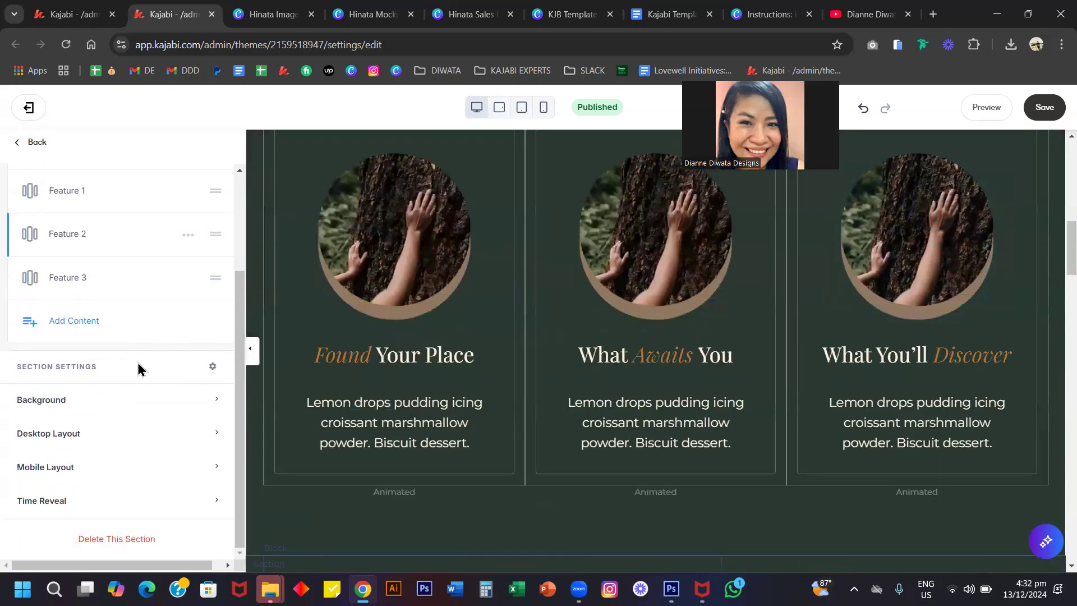
{"action": "left_click", "coordinate": [90, 442]}
{"action": "scroll", "coordinate": [152, 443], "scroll_direction": "down", "scroll_amount": 3}
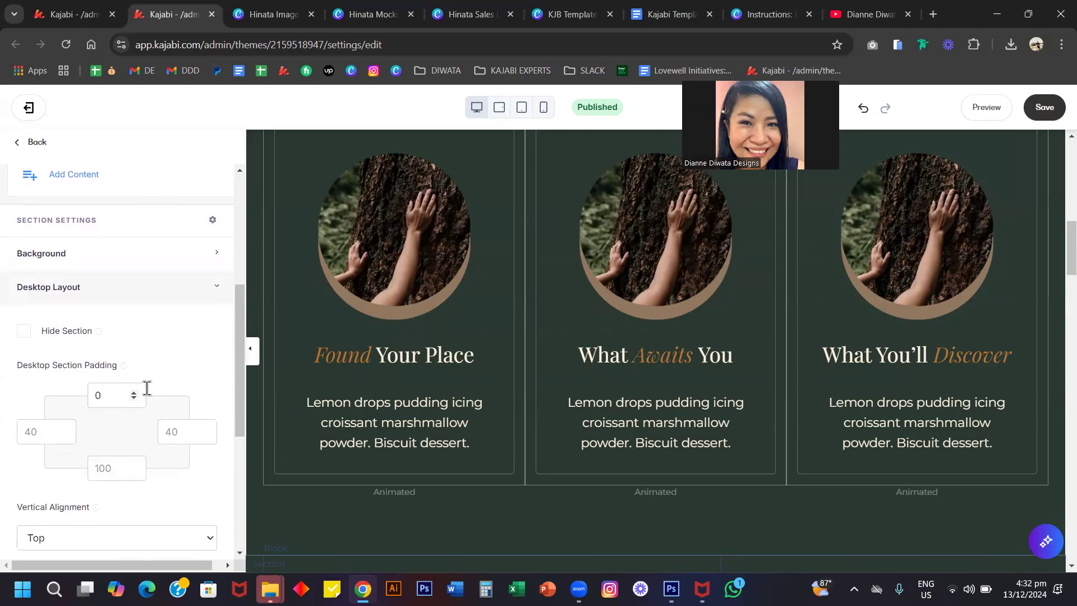
{"action": "double_click", "coordinate": [106, 397]}
{"action": "type", "text": "80"}
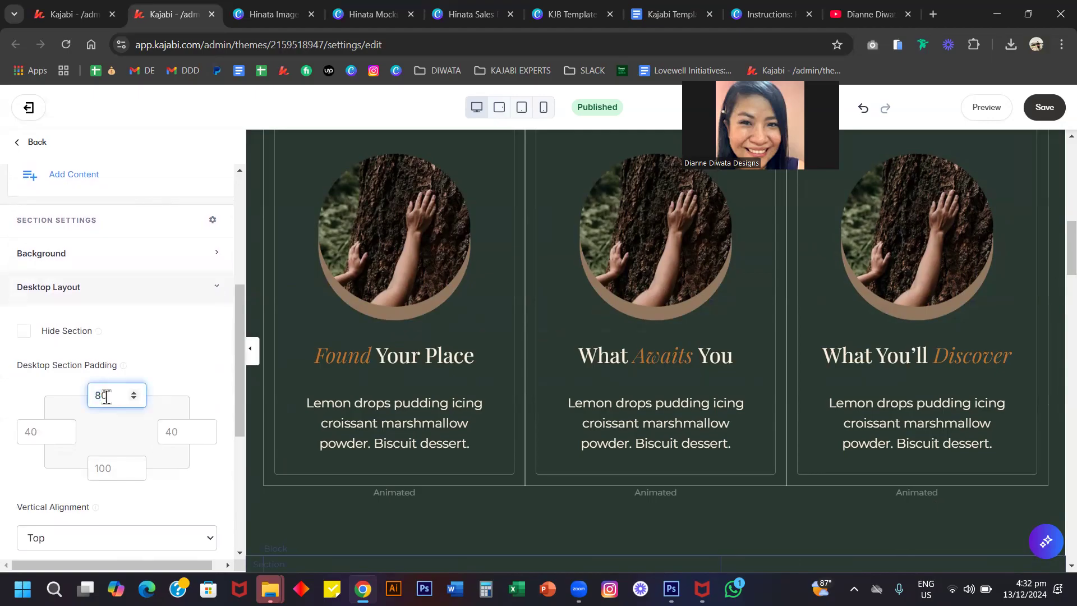
{"action": "scroll", "coordinate": [410, 365], "scroll_direction": "up", "scroll_amount": 6}
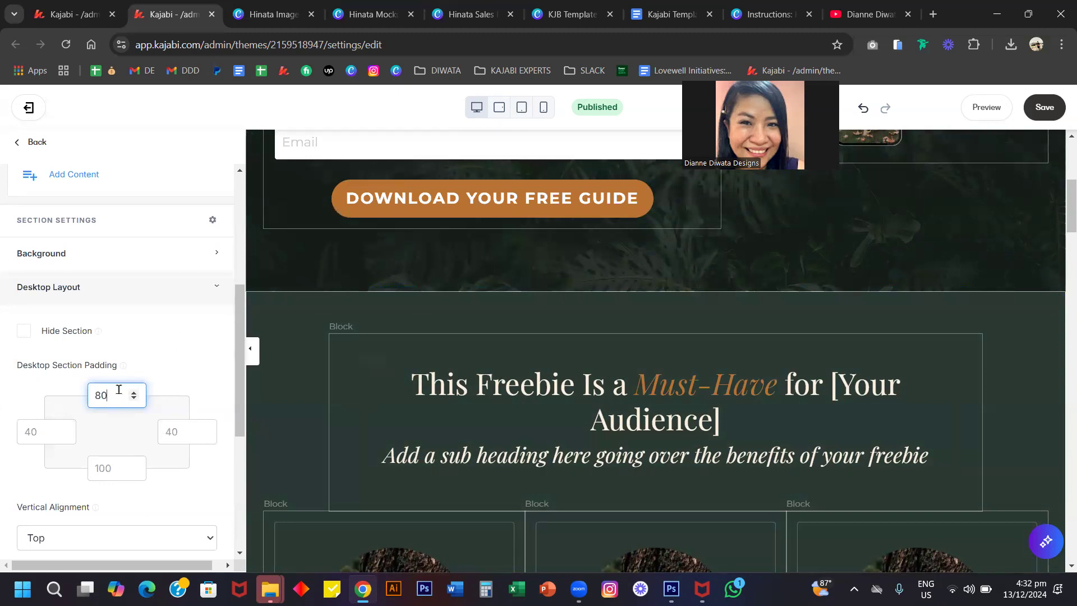
{"action": "left_click", "coordinate": [177, 339]}
- Open the image settings of the first feature block, "Found Your Place"
{"action": "scroll", "coordinate": [349, 385], "scroll_direction": "down", "scroll_amount": 2}
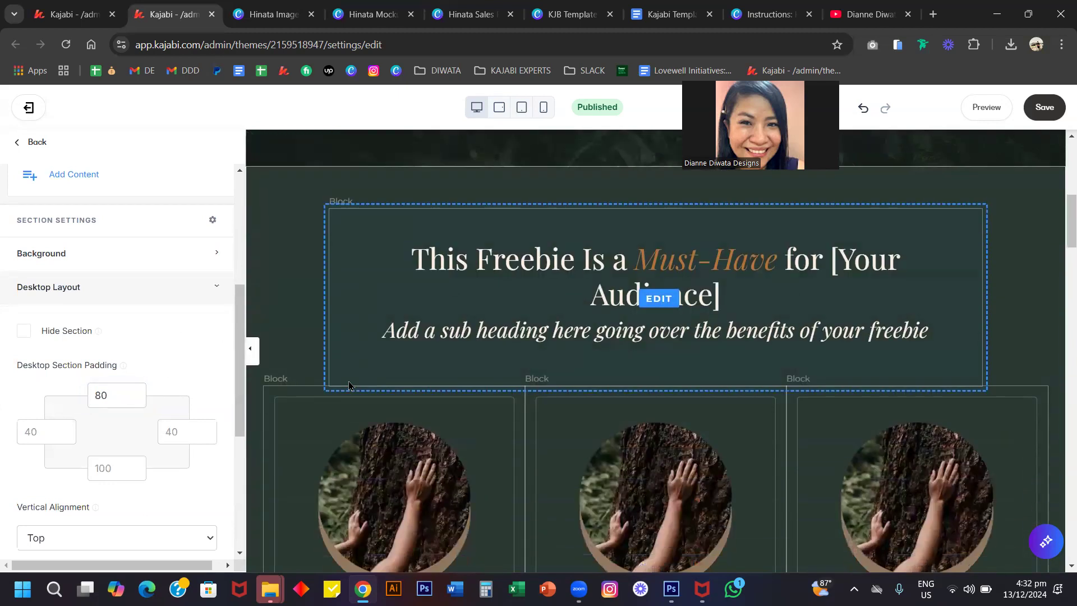
{"action": "scroll", "coordinate": [349, 386], "scroll_direction": "down", "scroll_amount": 2}
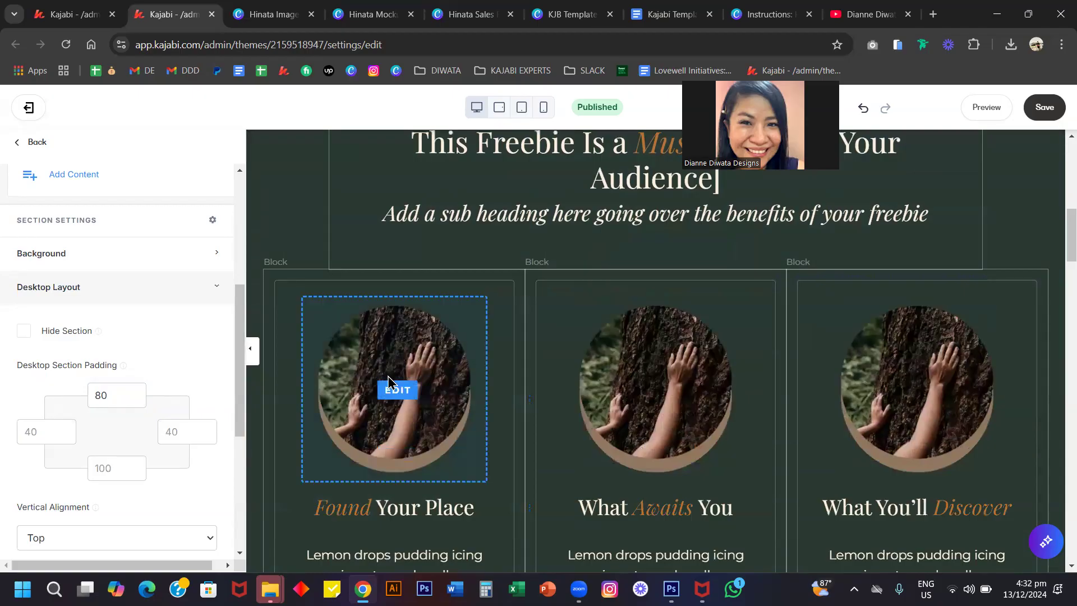
{"action": "left_click", "coordinate": [388, 374]}
{"action": "scroll", "coordinate": [390, 378], "scroll_direction": "down", "scroll_amount": 1}
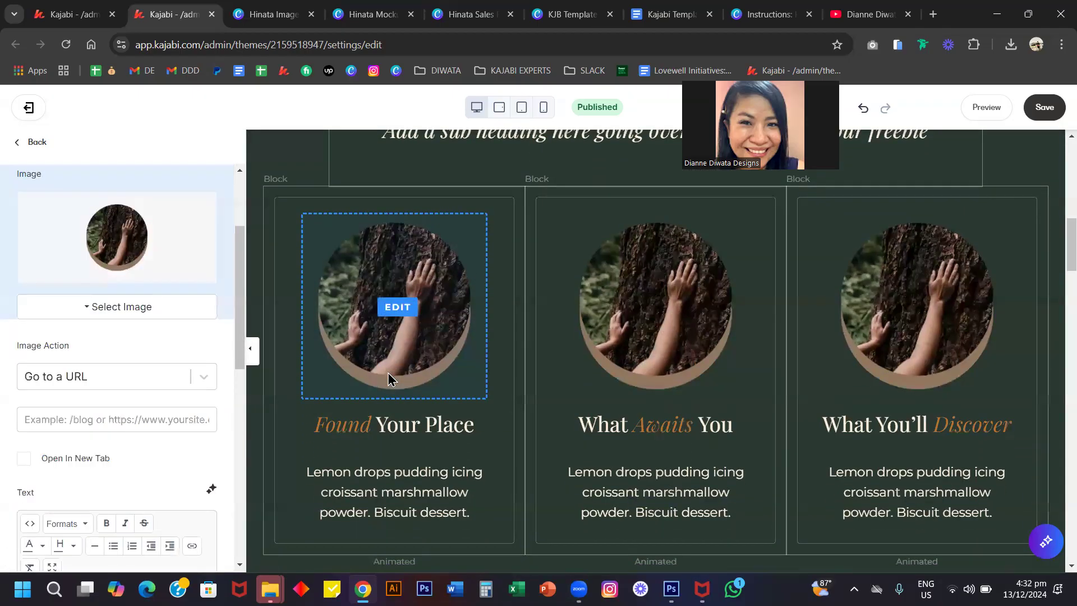
{"action": "scroll", "coordinate": [388, 372], "scroll_direction": "down", "scroll_amount": 1}
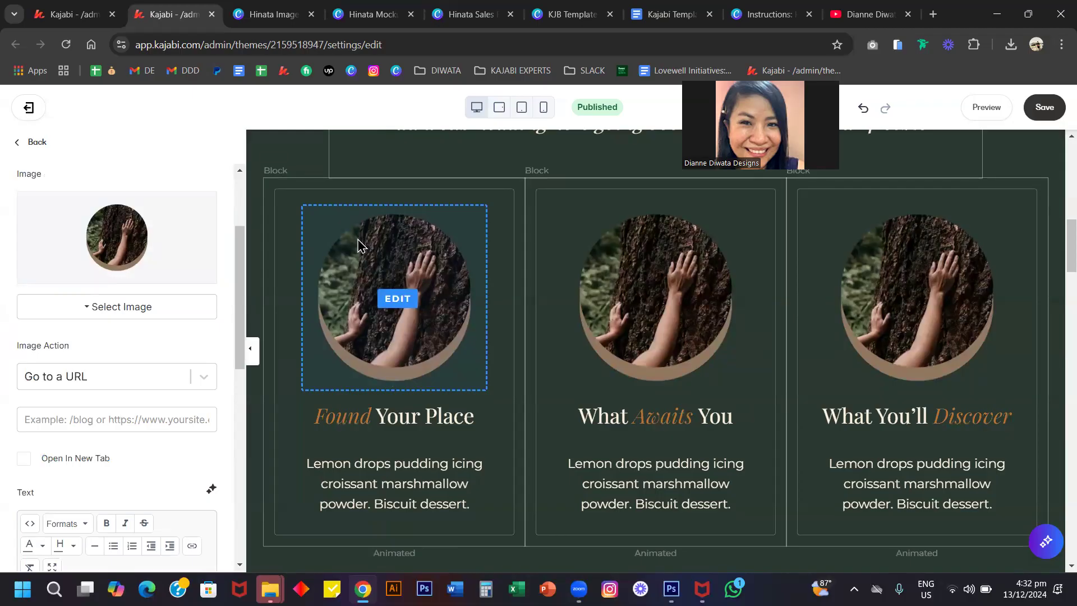
- Switch to the Canva image design and replace page 1's circular photo with the forest path photo from a "forest" search
{"action": "left_click", "coordinate": [278, 15]}
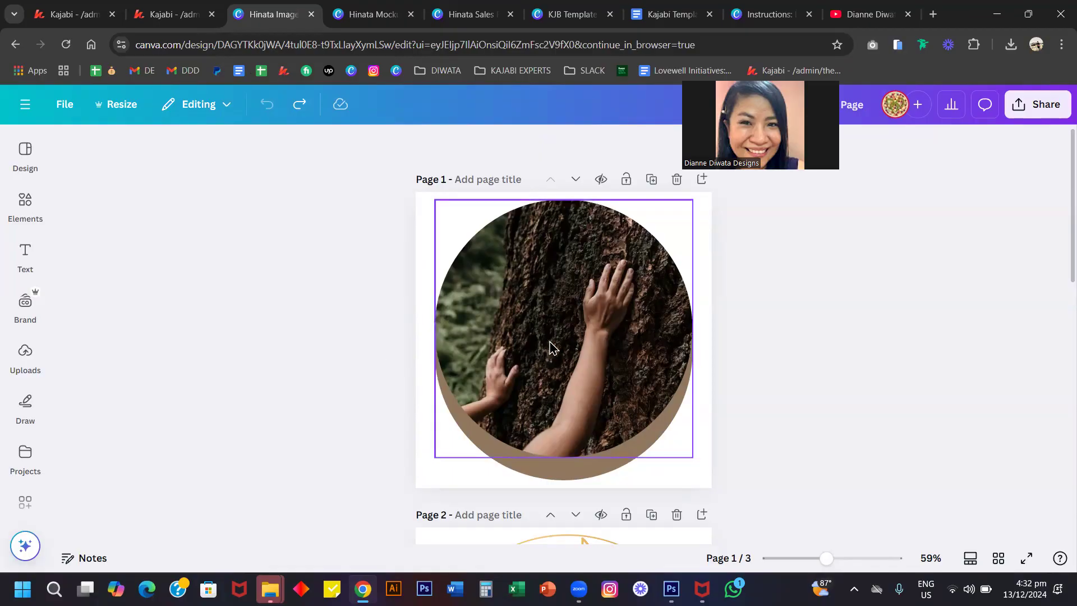
{"action": "left_click", "coordinate": [23, 359]}
{"action": "left_click", "coordinate": [29, 206]}
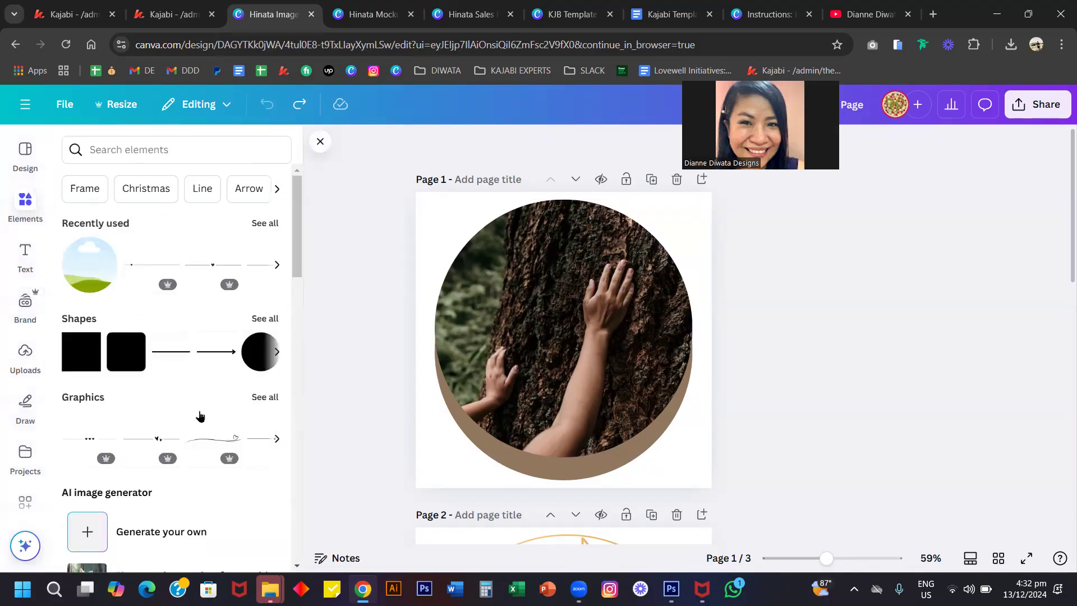
{"action": "left_click", "coordinate": [126, 149]}
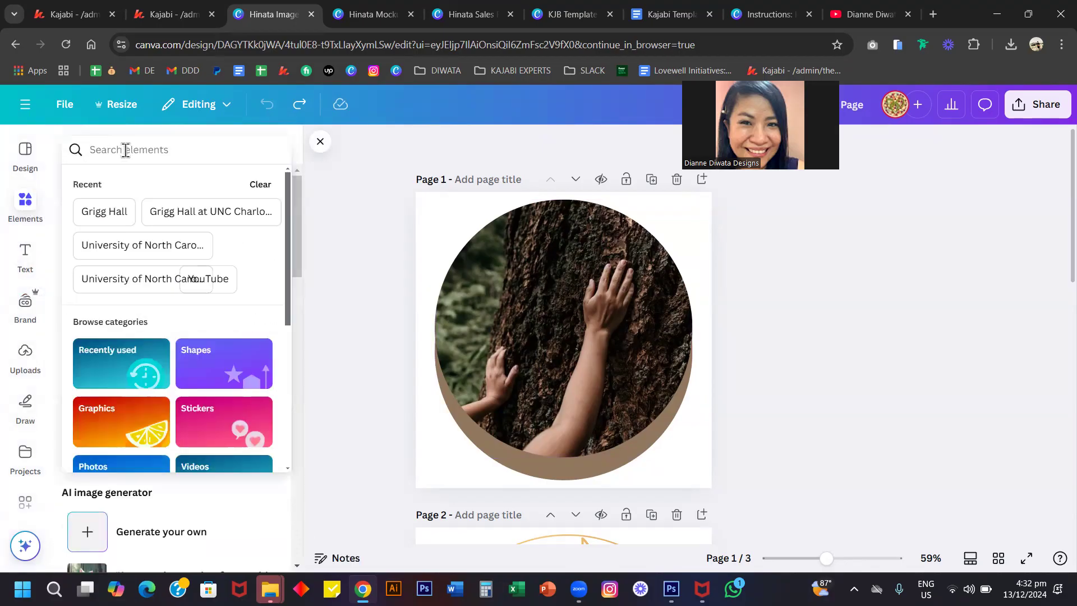
{"action": "type", "text": "forest"}
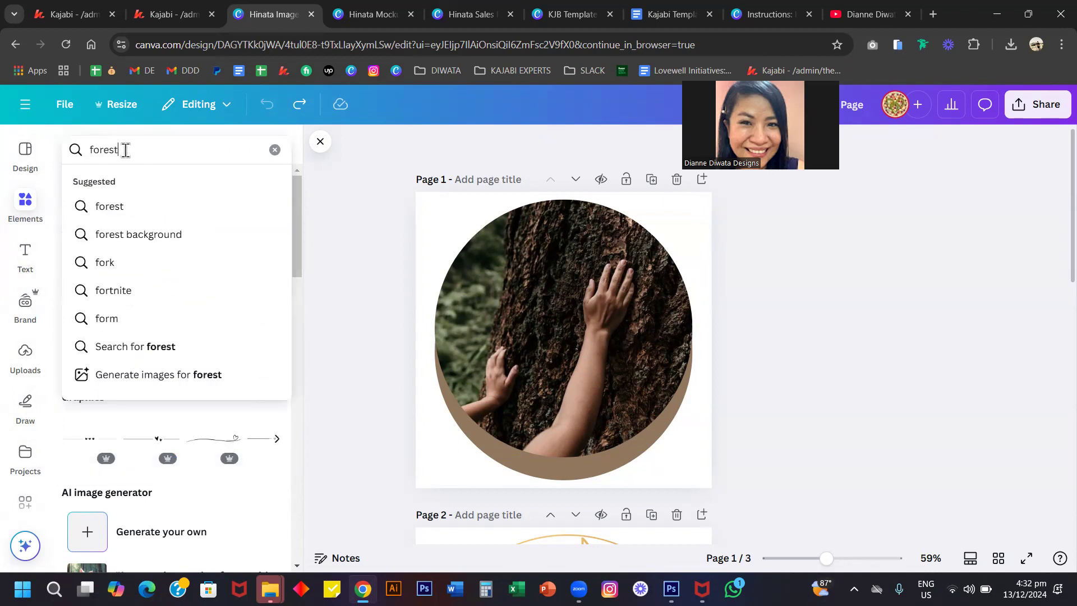
{"action": "key", "text": "Return"}
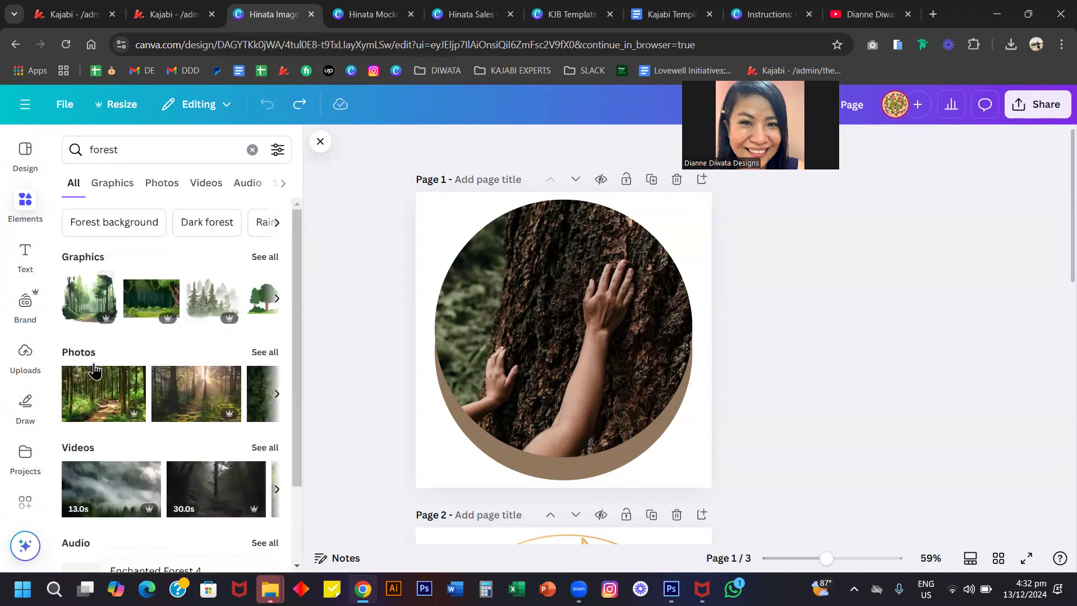
{"action": "left_click", "coordinate": [105, 393]}
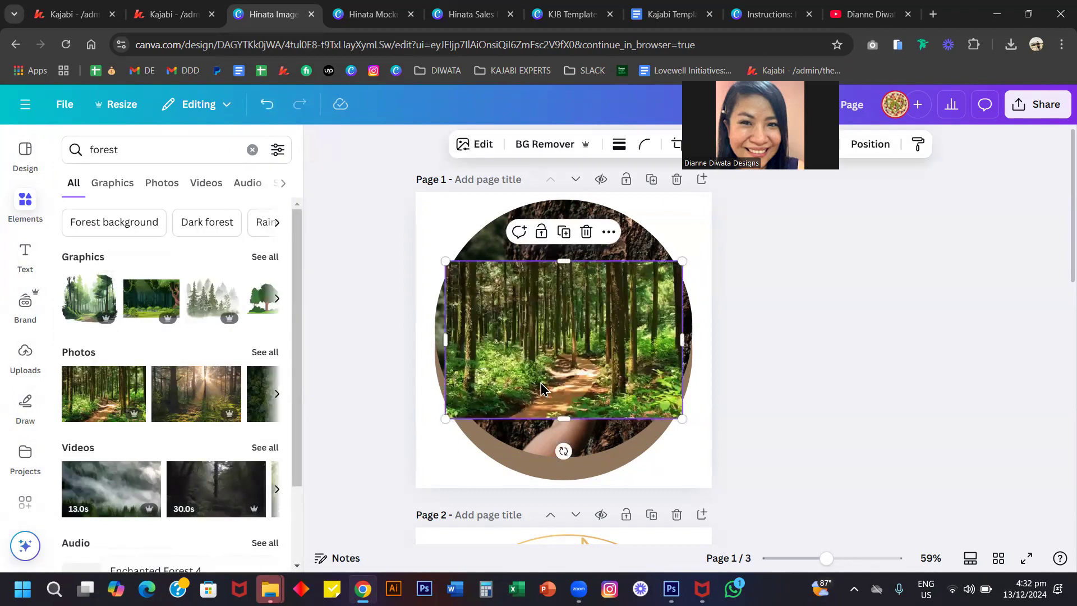
{"action": "left_click_drag", "start_coordinate": [538, 344], "coordinate": [539, 344]}
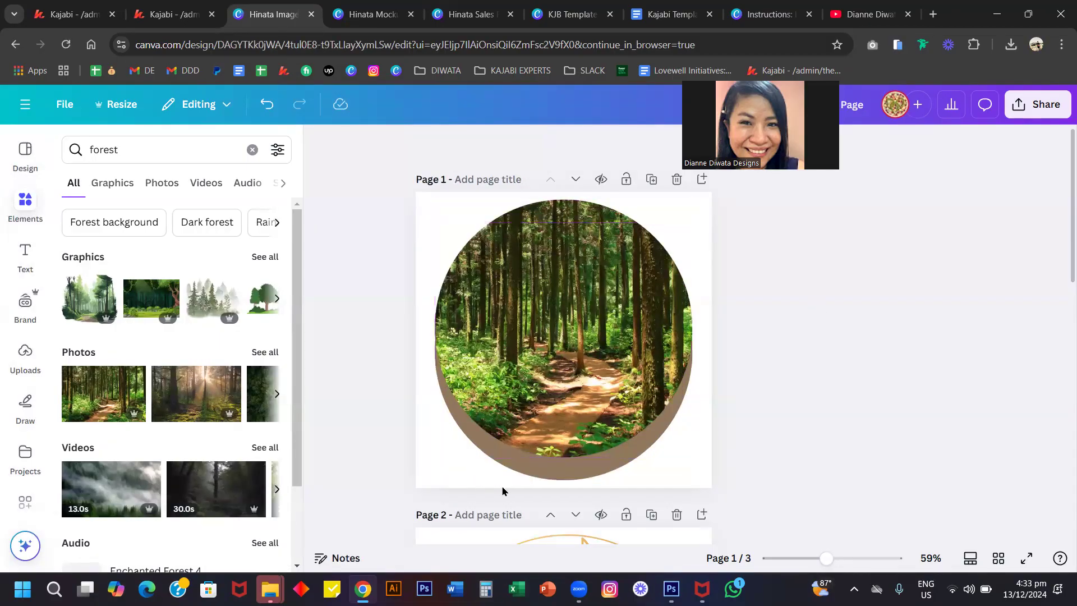
- Recolor the brown circle behind the forest photo with the orange document color
{"action": "left_click", "coordinate": [535, 480]}
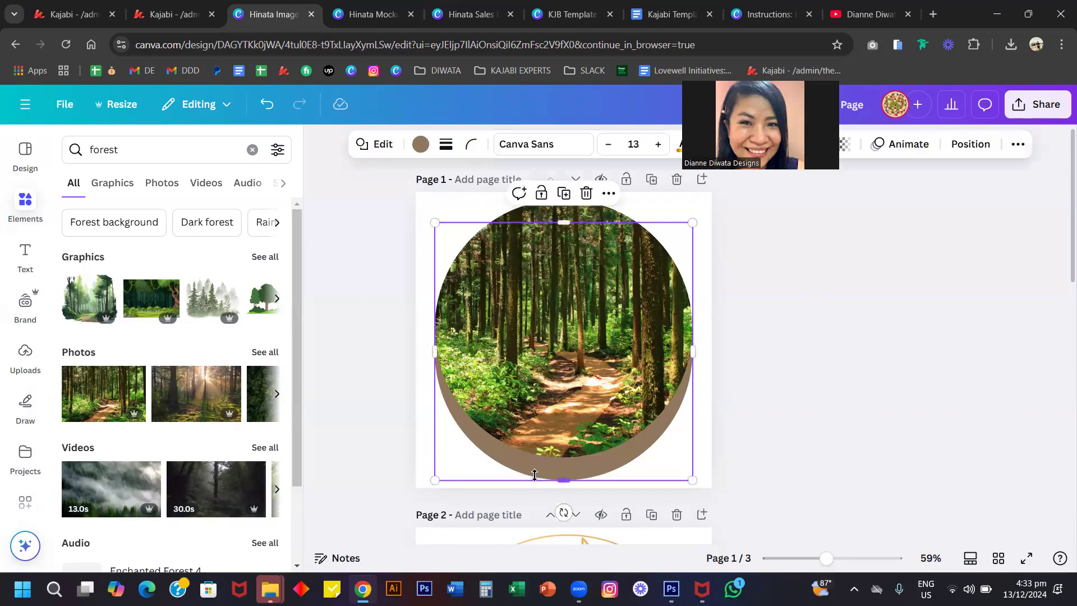
{"action": "left_click", "coordinate": [421, 145]}
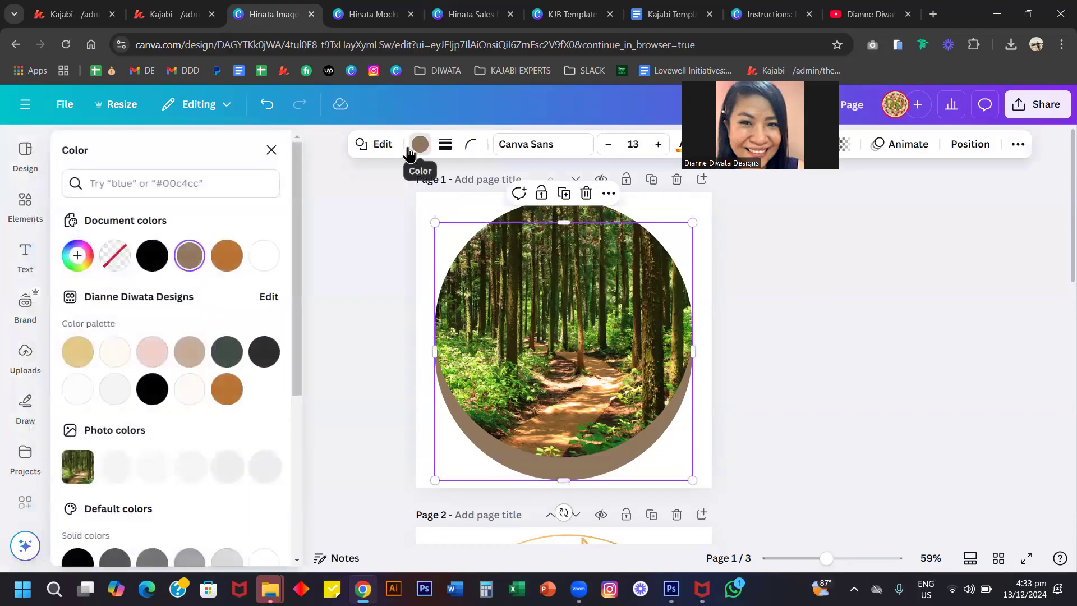
{"action": "left_click", "coordinate": [226, 255]}
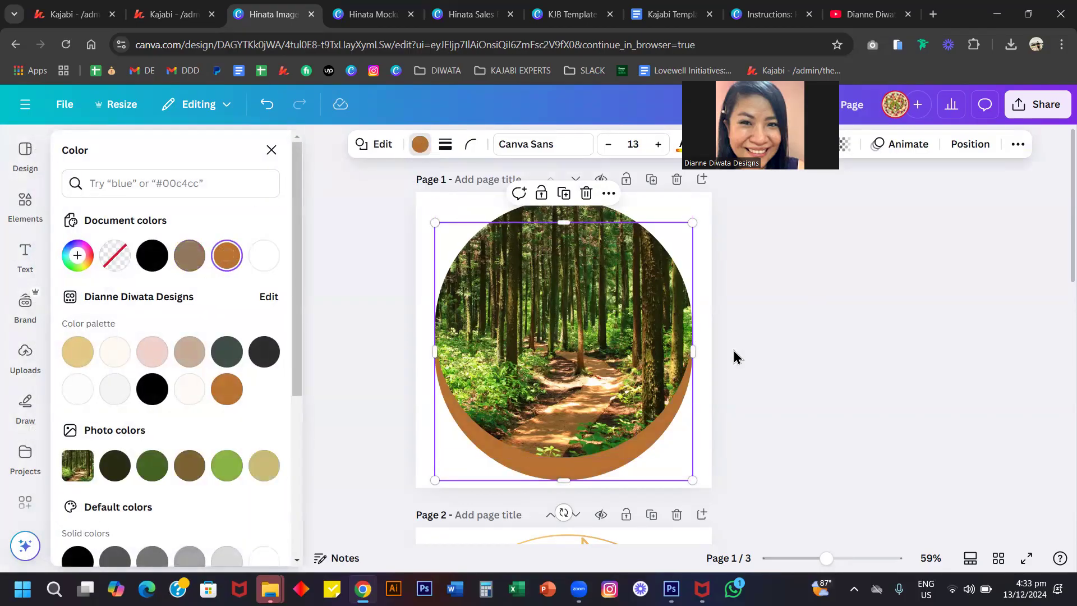
{"action": "key", "text": "Escape"}
- Open the design's PNG download settings and enable a transparent background
{"action": "left_click", "coordinate": [1037, 104]}
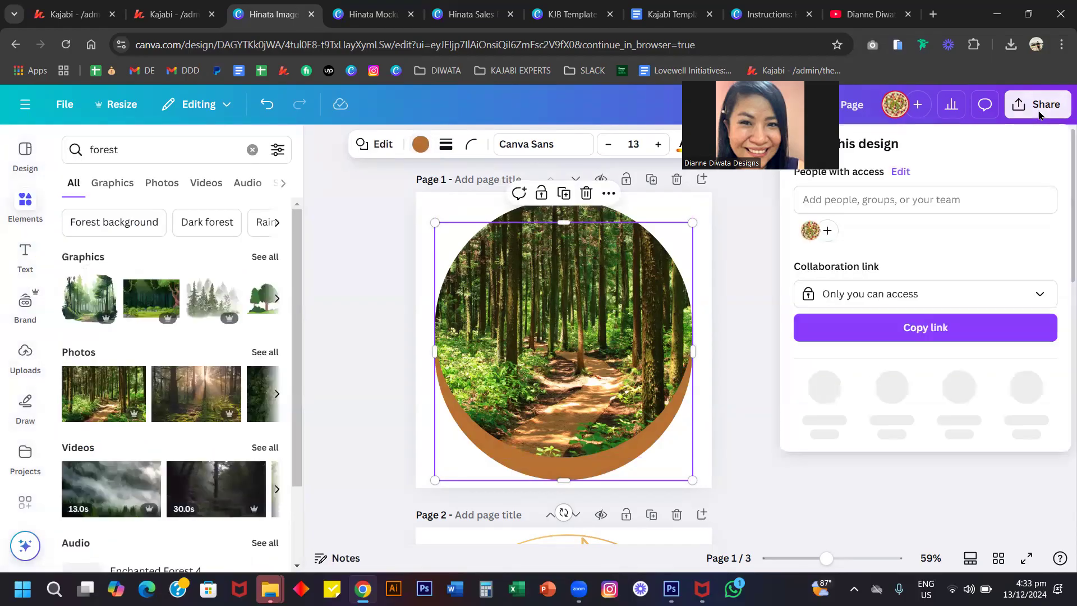
{"action": "left_click", "coordinate": [825, 387]}
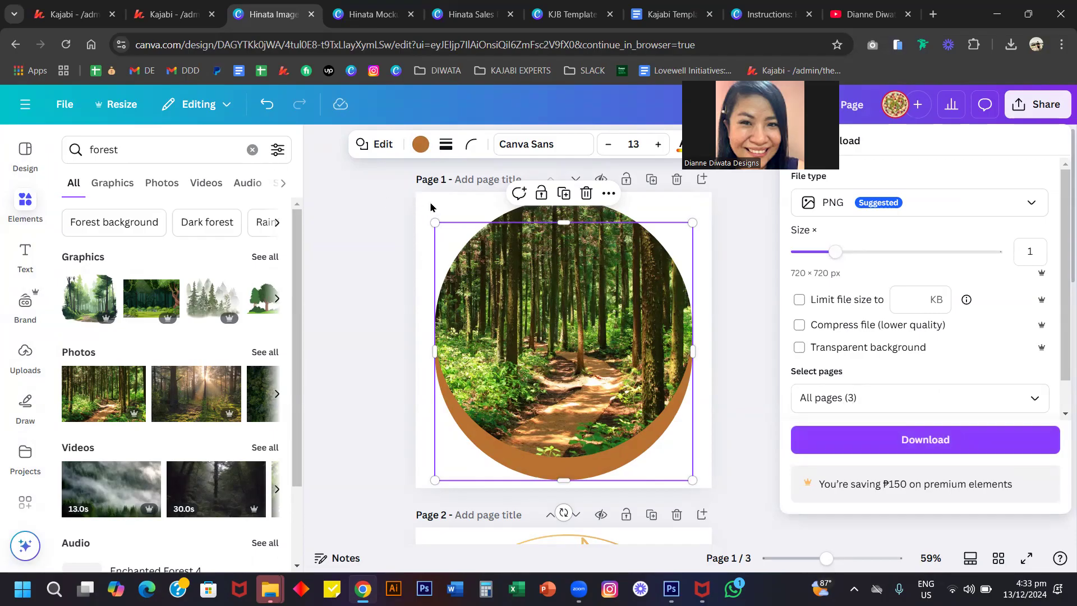
{"action": "left_click", "coordinate": [873, 348]}
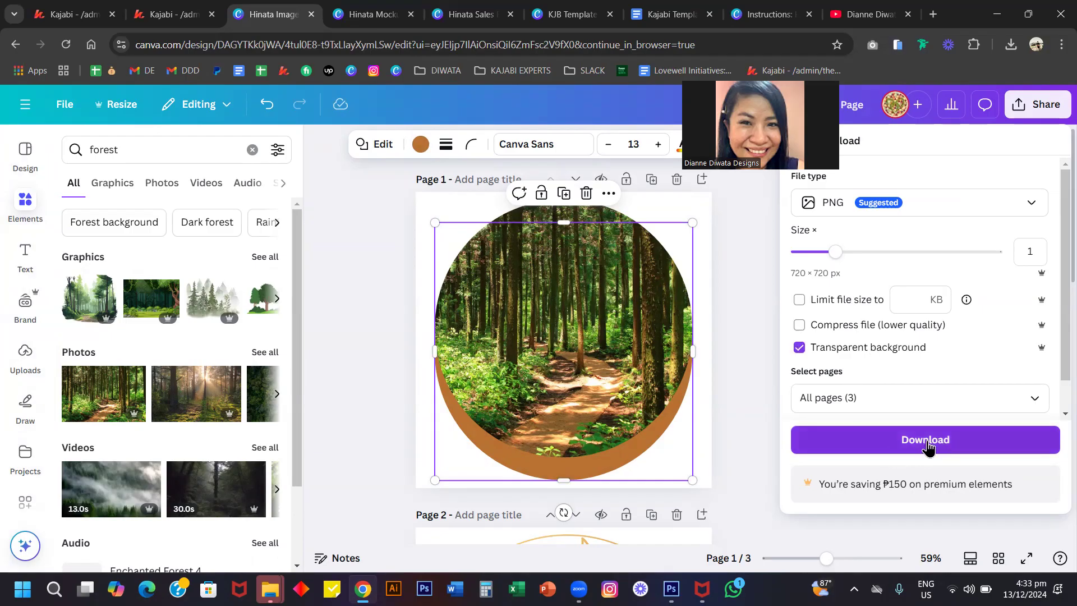
- Switch back to the Kajabi page editor and review the ways to select the first feature's image
{"action": "left_click", "coordinate": [178, 7]}
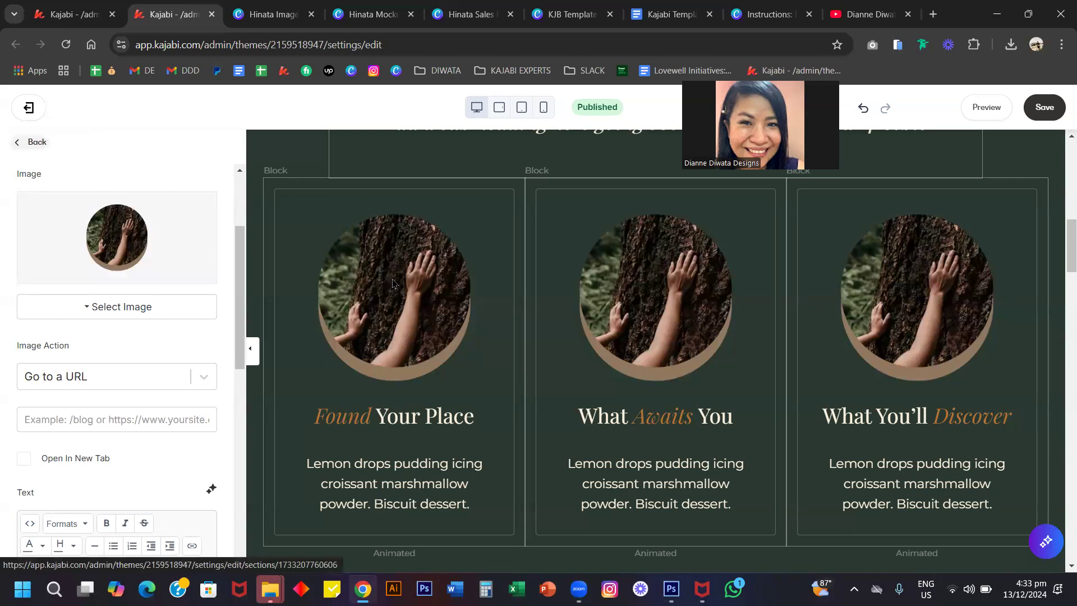
{"action": "left_click", "coordinate": [99, 310]}
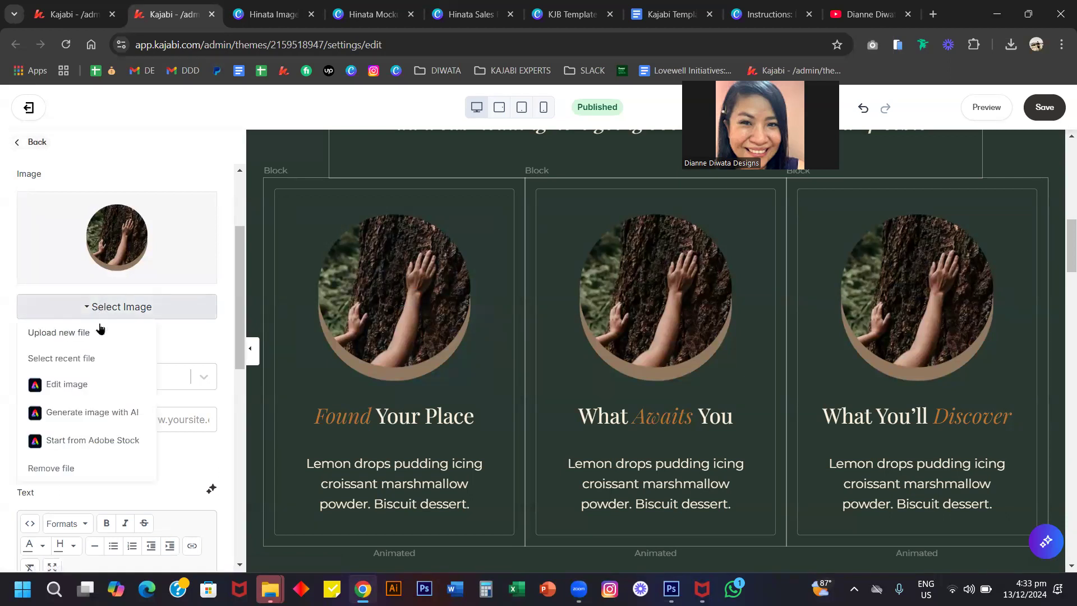
{"action": "left_click", "coordinate": [158, 178]}
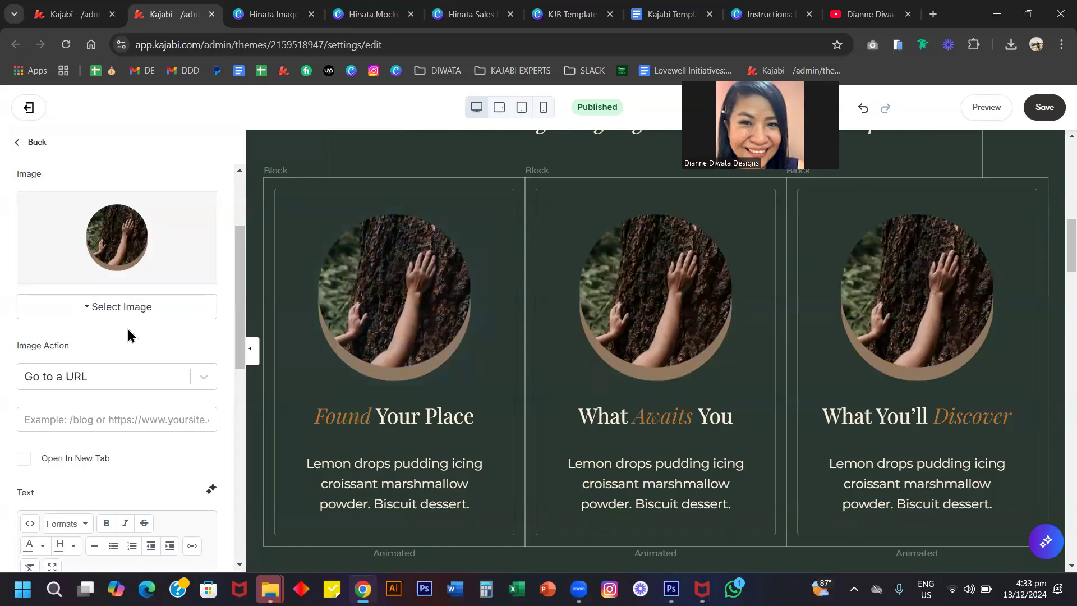
{"action": "scroll", "coordinate": [129, 335], "scroll_direction": "down", "scroll_amount": 1}
{"action": "scroll", "coordinate": [129, 335], "scroll_direction": "up", "scroll_amount": 1}
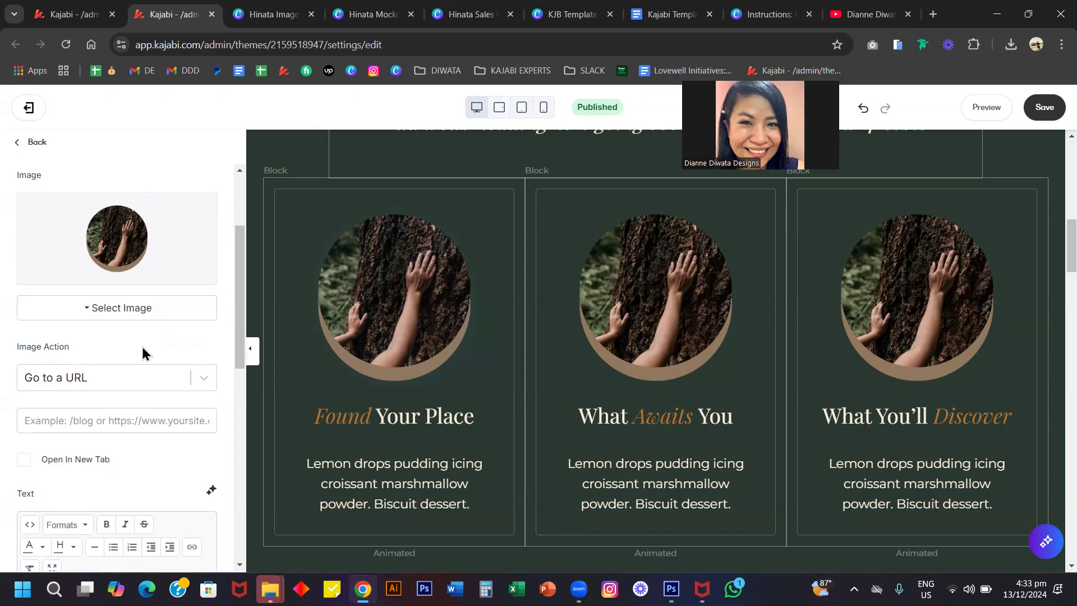
- Try an image width of 50 in the first feature's image style, and undo the change
{"action": "scroll", "coordinate": [141, 347], "scroll_direction": "down", "scroll_amount": 6}
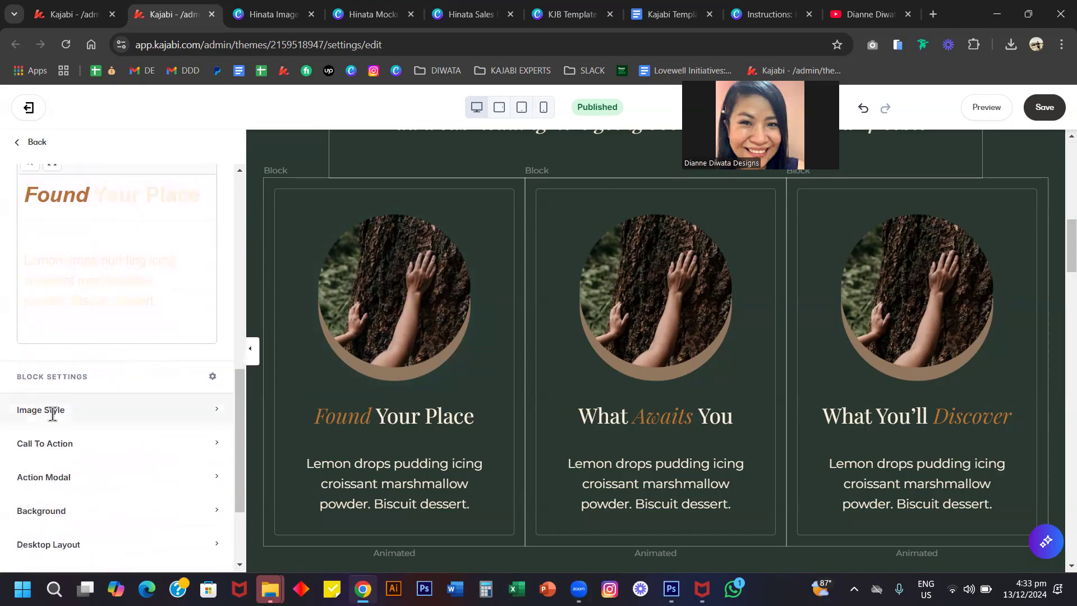
{"action": "left_click", "coordinate": [52, 410]}
{"action": "scroll", "coordinate": [65, 264], "scroll_direction": "up", "scroll_amount": 8}
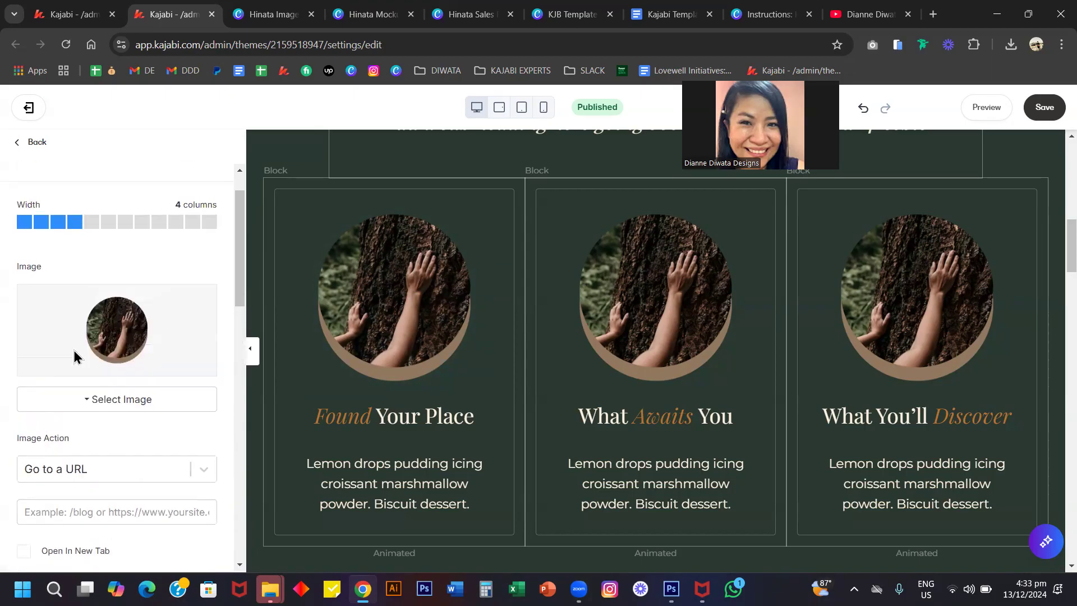
{"action": "scroll", "coordinate": [82, 275], "scroll_direction": "down", "scroll_amount": 7}
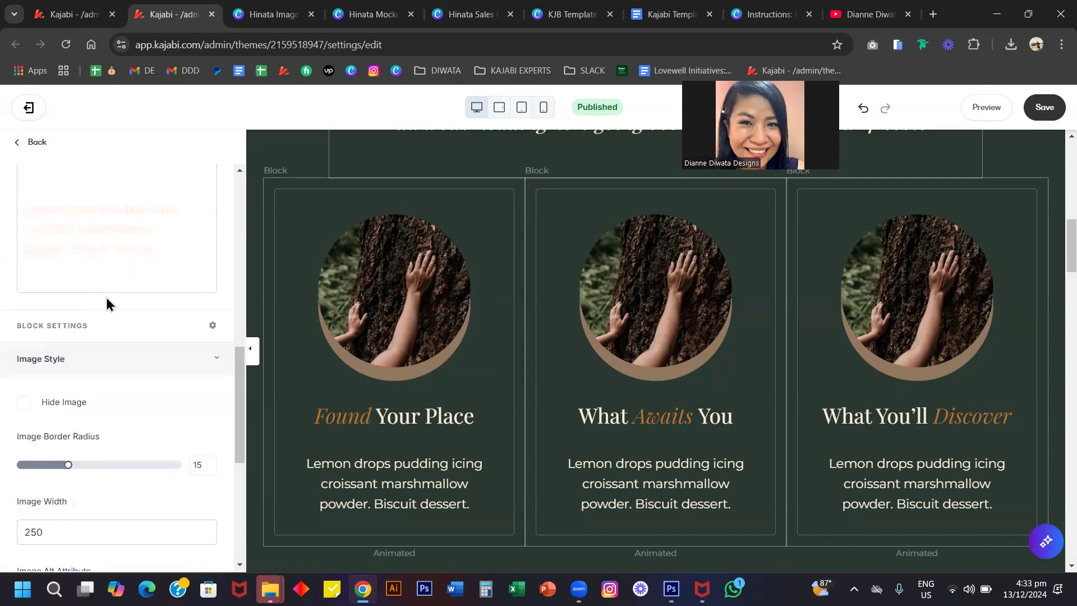
{"action": "scroll", "coordinate": [120, 423], "scroll_direction": "down", "scroll_amount": 2}
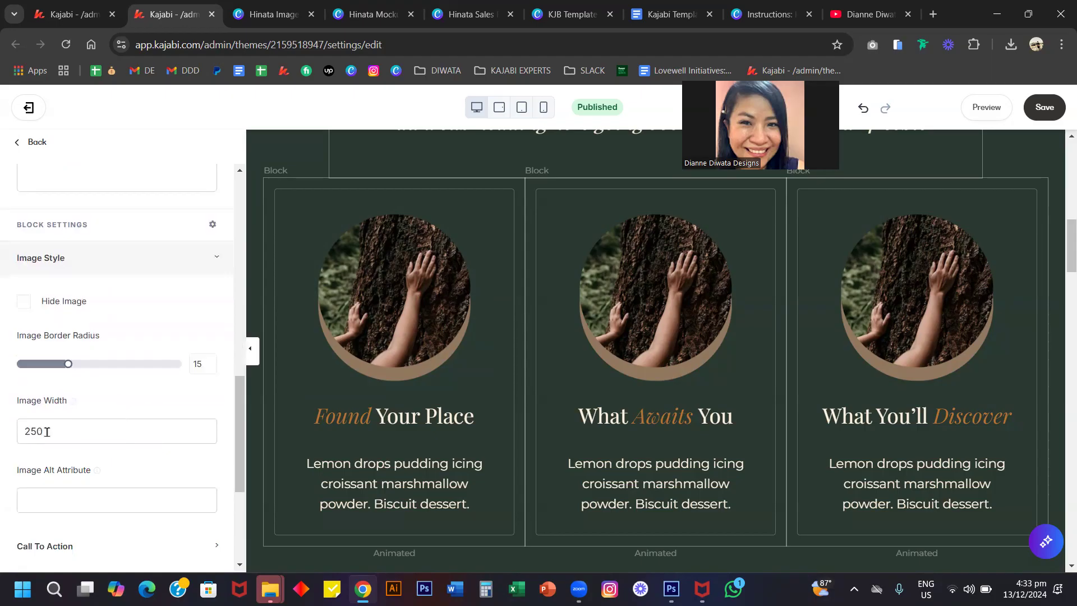
{"action": "left_click", "coordinate": [32, 432]}
{"action": "double_click", "coordinate": [32, 432]}
{"action": "type", "text": "50"}
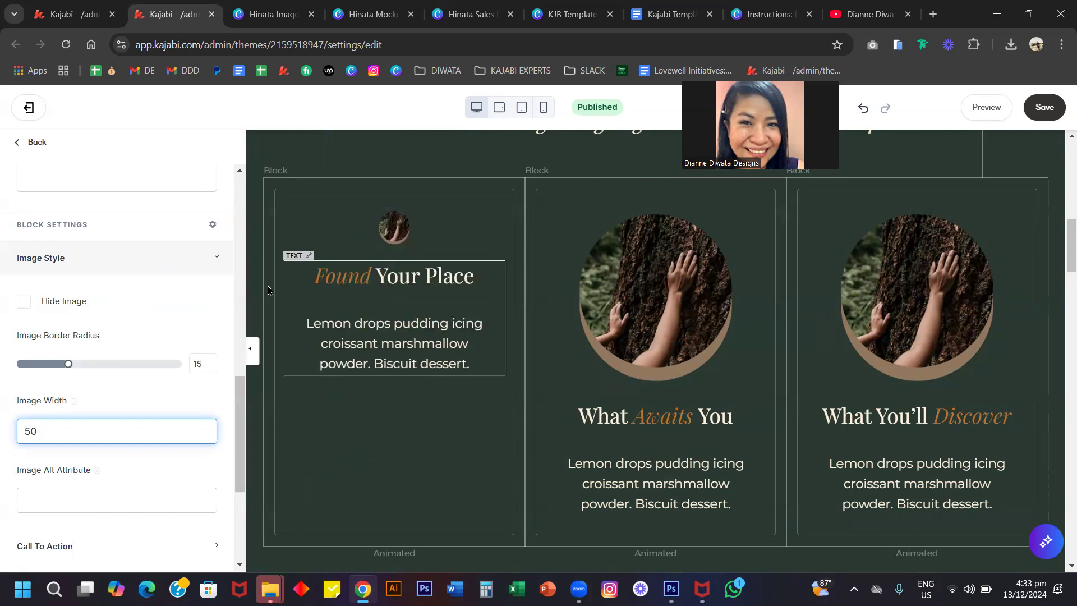
{"action": "left_click", "coordinate": [150, 398]}
{"action": "key", "text": "ctrl+z"}
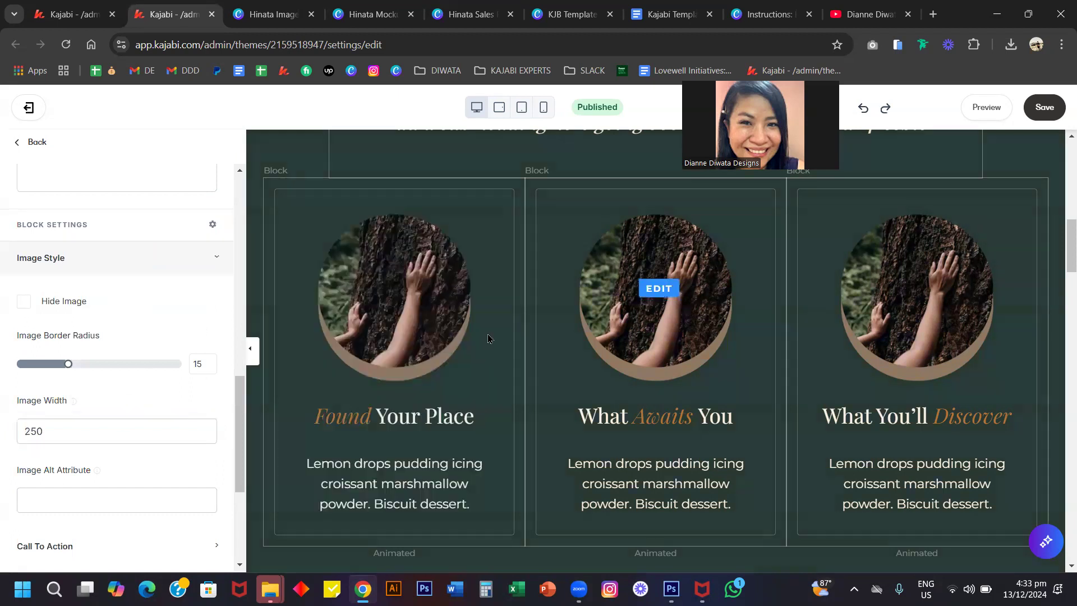
- Examine the What's Inside section with its freebie title, bullet list and mockup image
{"action": "scroll", "coordinate": [488, 337], "scroll_direction": "down", "scroll_amount": 4}
{"action": "scroll", "coordinate": [488, 334], "scroll_direction": "down", "scroll_amount": 6}
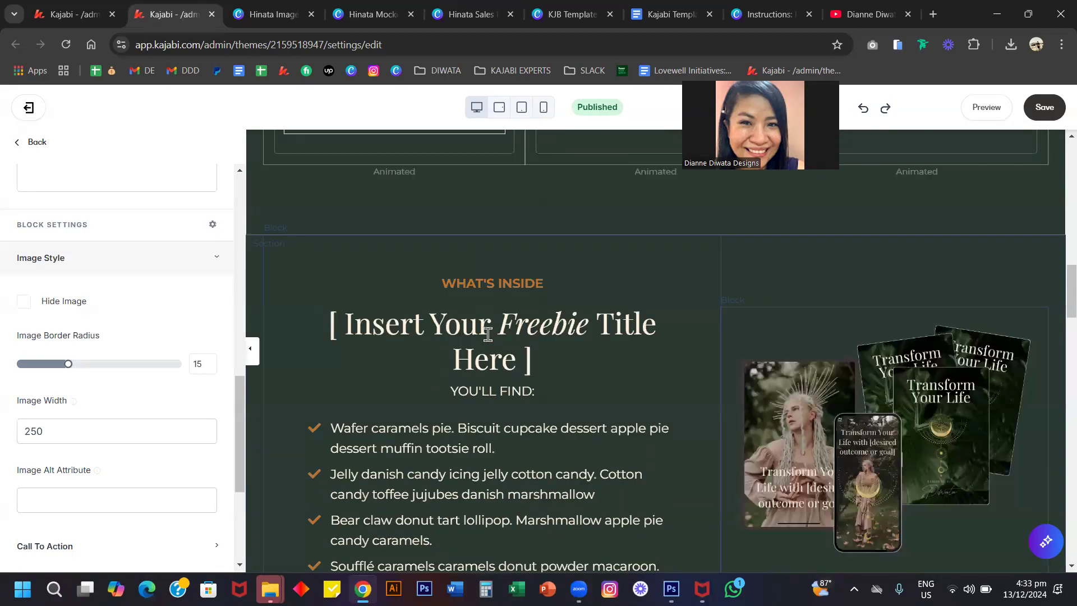
{"action": "scroll", "coordinate": [442, 229], "scroll_direction": "up", "scroll_amount": 1}
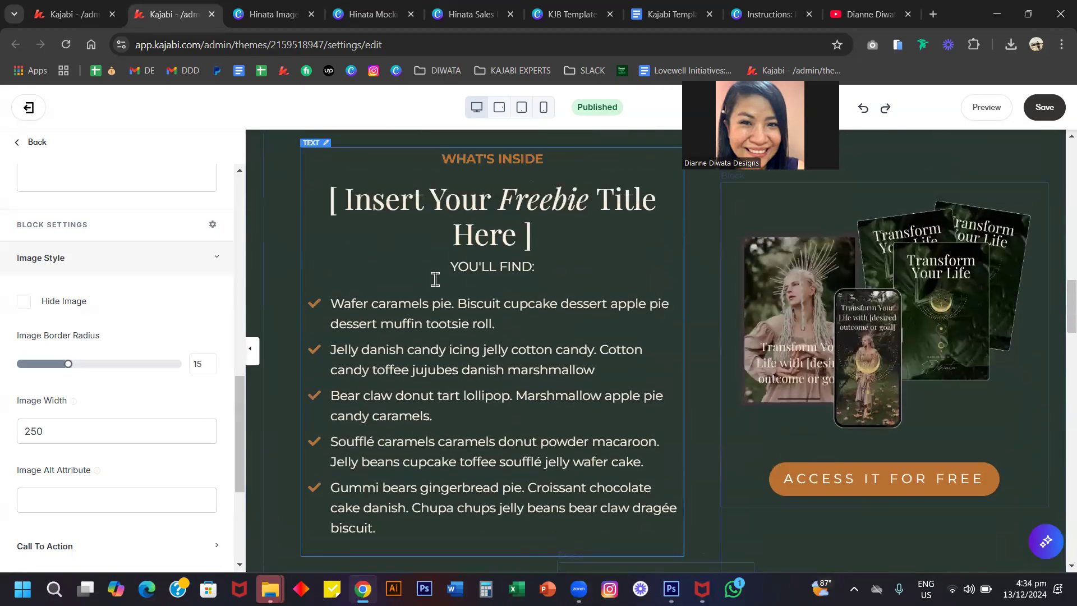
{"action": "scroll", "coordinate": [435, 279], "scroll_direction": "down", "scroll_amount": 1}
{"action": "scroll", "coordinate": [435, 279], "scroll_direction": "up", "scroll_amount": 1}
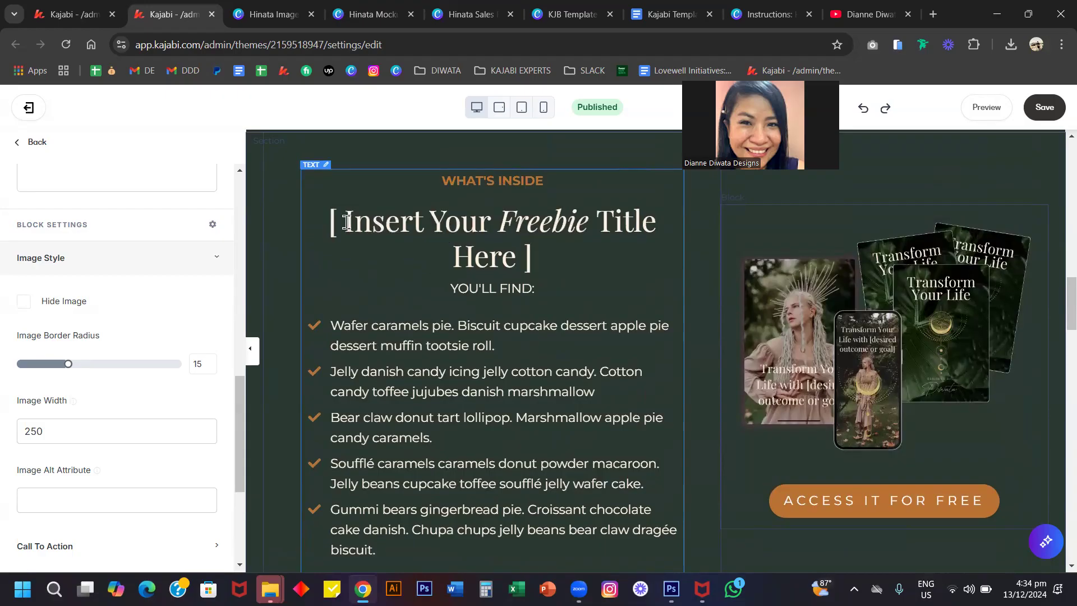
- Append "This is the new word" to the freebie title in the What's Inside section
{"action": "scroll", "coordinate": [478, 248], "scroll_direction": "up", "scroll_amount": 10}
{"action": "scroll", "coordinate": [515, 257], "scroll_direction": "down", "scroll_amount": 6}
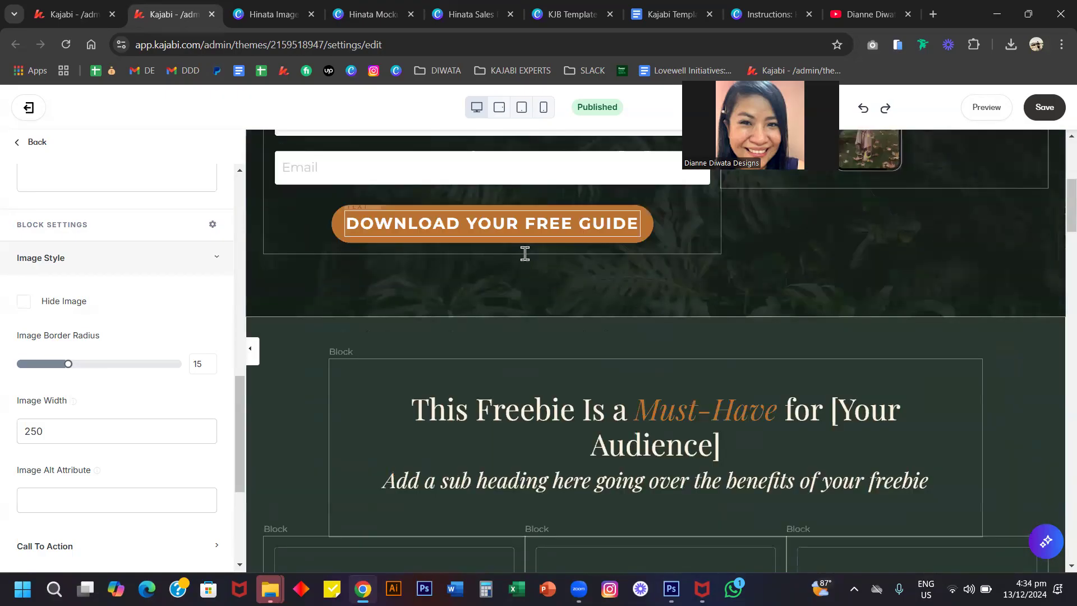
{"action": "scroll", "coordinate": [522, 253], "scroll_direction": "down", "scroll_amount": 4}
{"action": "left_click", "coordinate": [450, 231]}
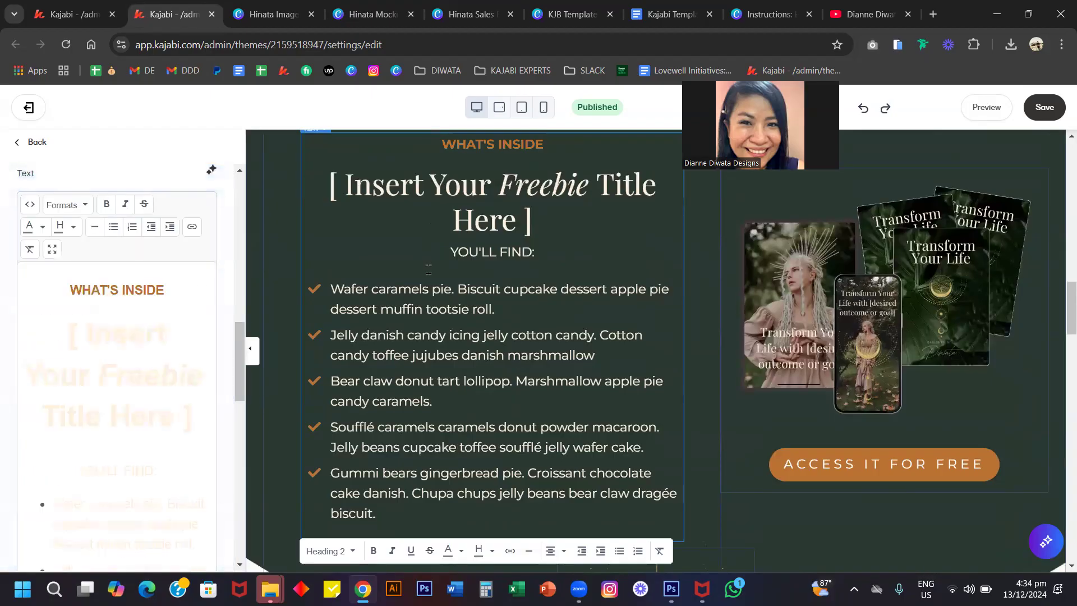
{"action": "scroll", "coordinate": [523, 271], "scroll_direction": "up", "scroll_amount": 2}
{"action": "left_click", "coordinate": [510, 305]}
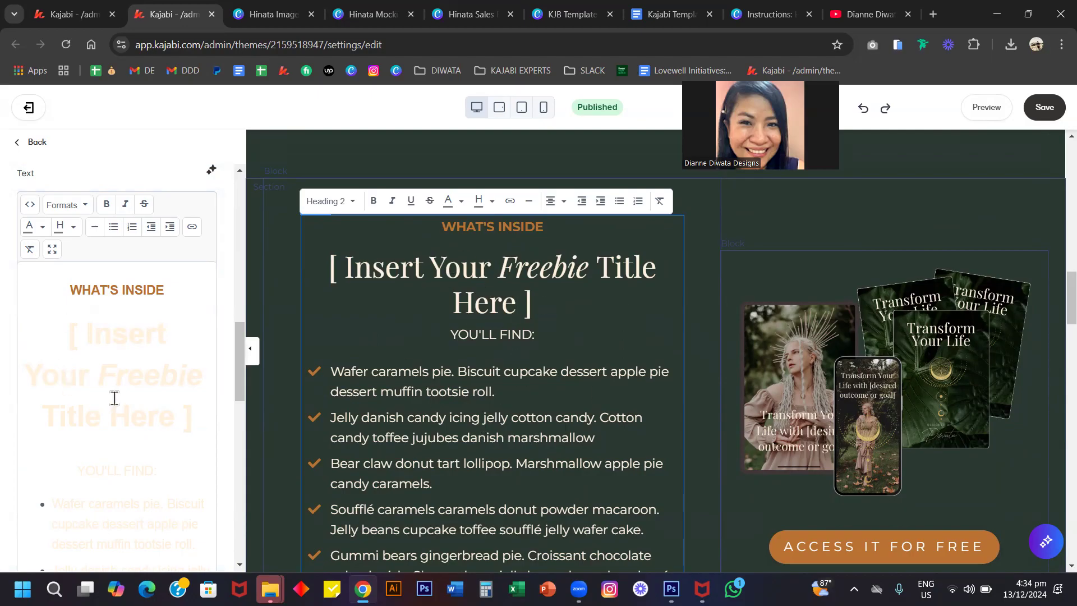
{"action": "left_click", "coordinate": [535, 310]}
{"action": "type", "text": "T"}
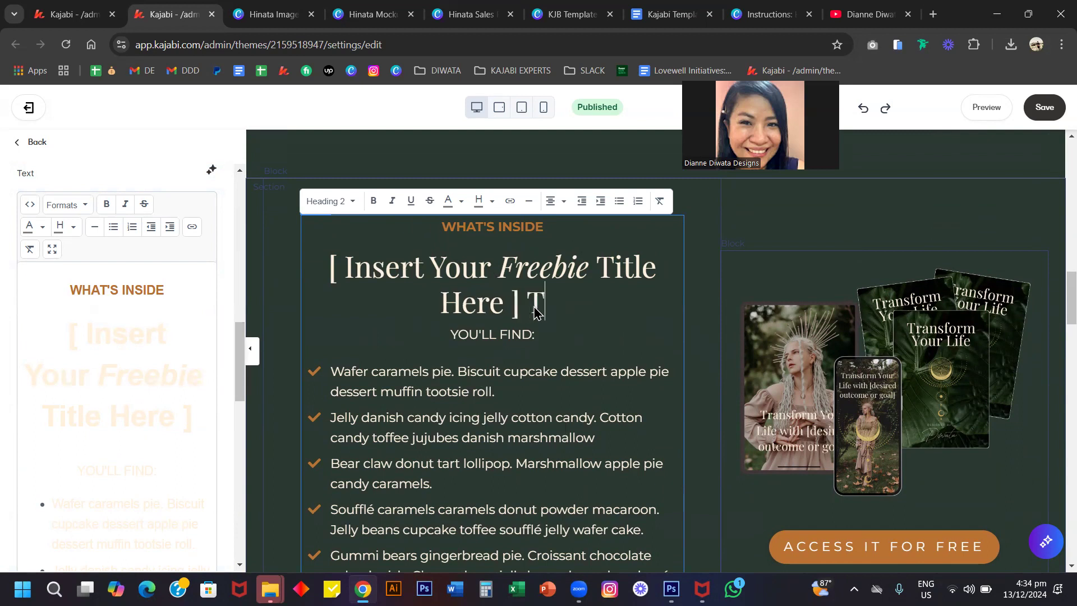
{"action": "type", "text": "his is the new word"}
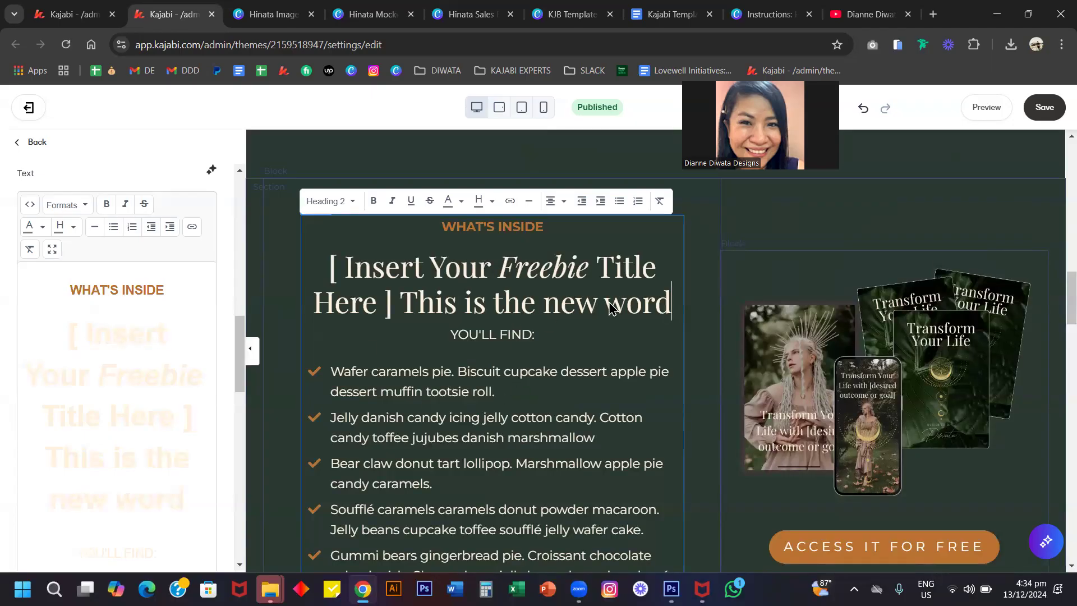
- Try Heading 1 on the whole freebie title and settle on Heading 3
{"action": "left_click_drag", "start_coordinate": [673, 310], "coordinate": [327, 271]}
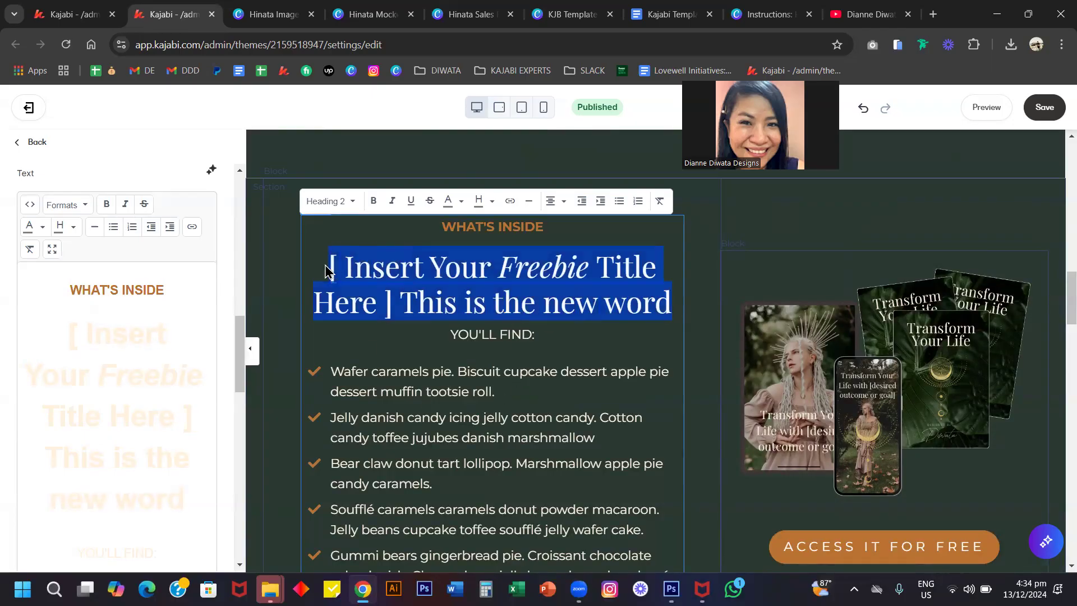
{"action": "left_click", "coordinate": [340, 202]}
{"action": "left_click", "coordinate": [366, 261]}
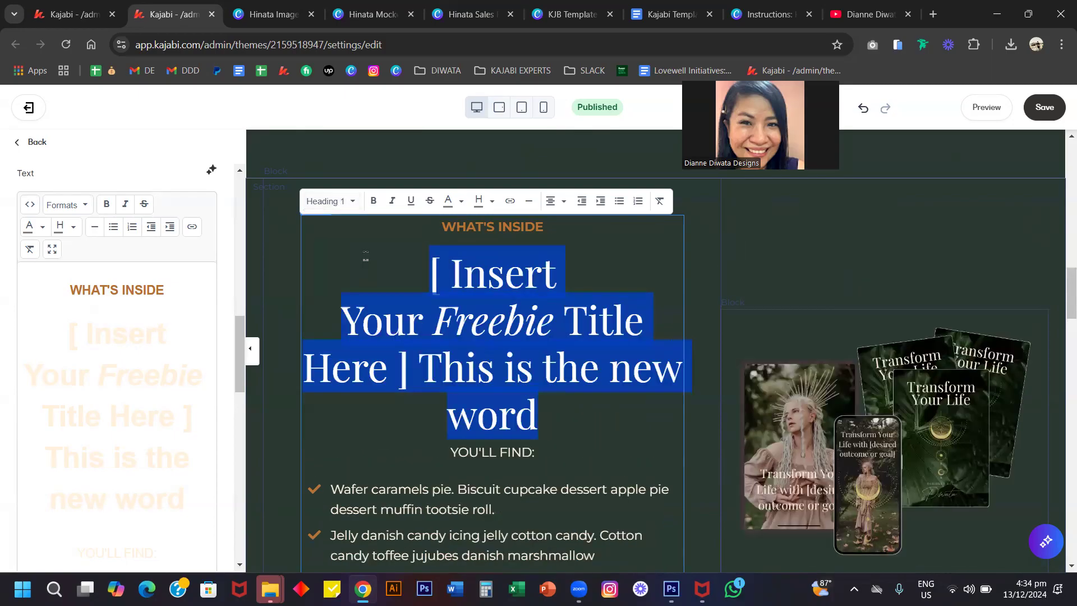
{"action": "left_click", "coordinate": [340, 203]}
{"action": "left_click", "coordinate": [354, 316]}
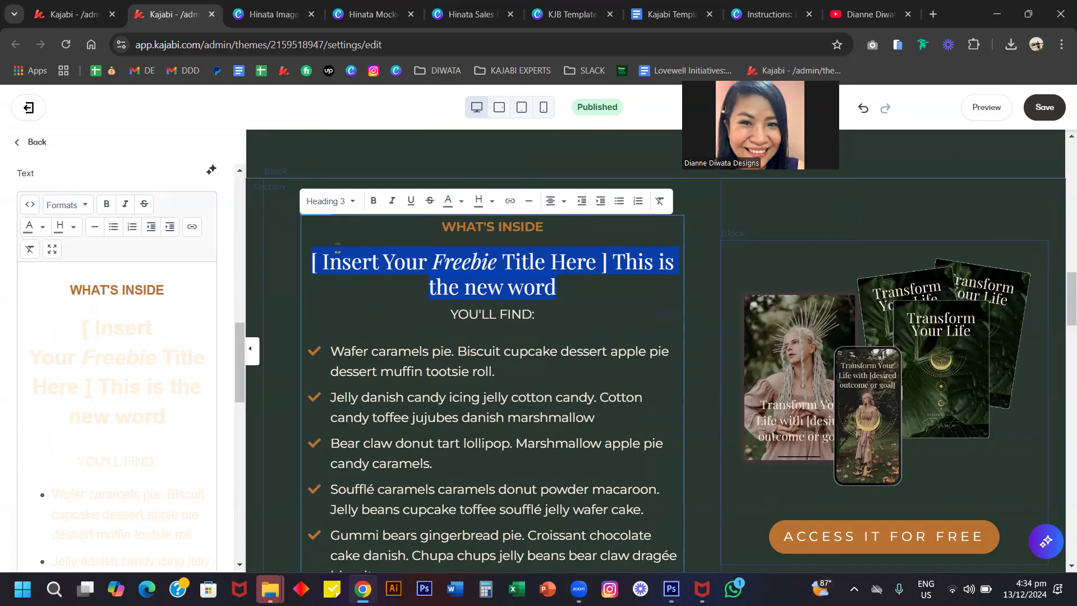
{"action": "scroll", "coordinate": [511, 417], "scroll_direction": "down", "scroll_amount": 3}
{"action": "scroll", "coordinate": [500, 369], "scroll_direction": "up", "scroll_amount": 3}
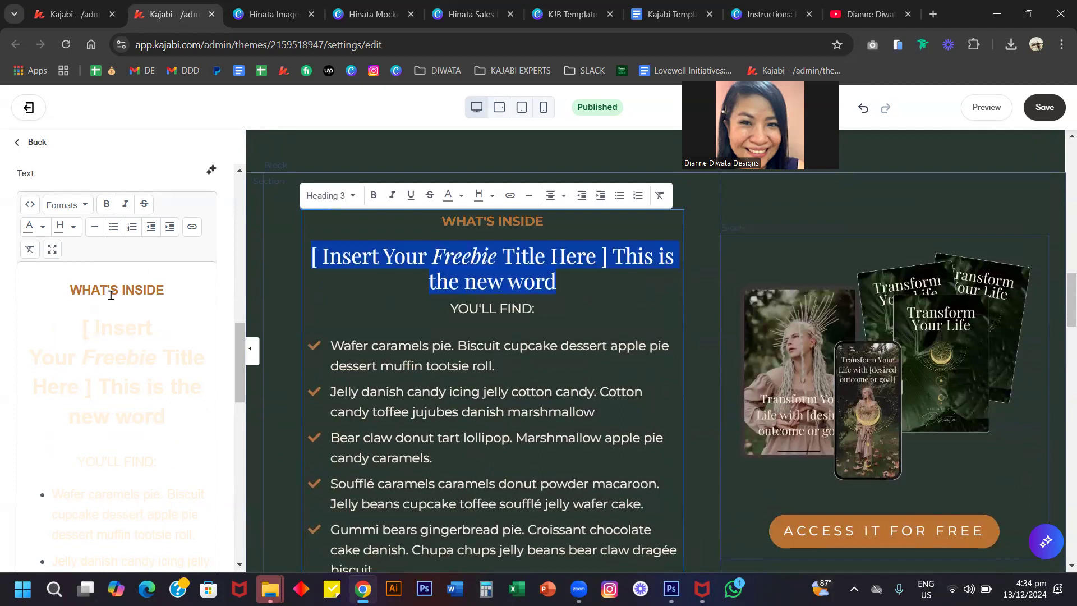
- Expand the text editor to full screen and replace the title's added words with "Here is the new word"
{"action": "left_click", "coordinate": [51, 251]}
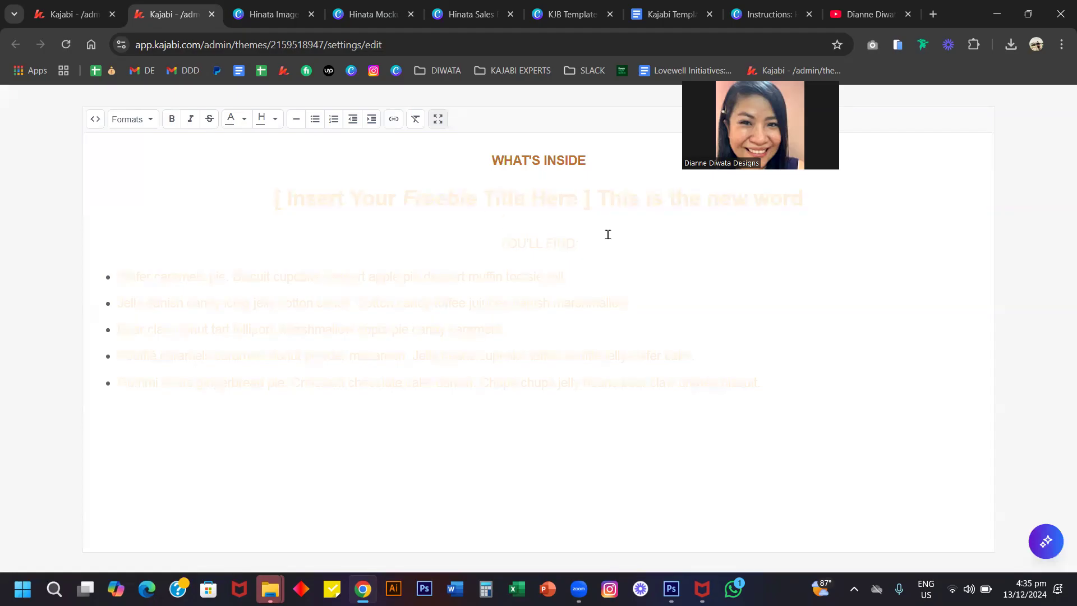
{"action": "left_click_drag", "start_coordinate": [823, 199], "coordinate": [592, 202]}
{"action": "key", "text": "BackSpace"}
{"action": "type", "text": "H"}
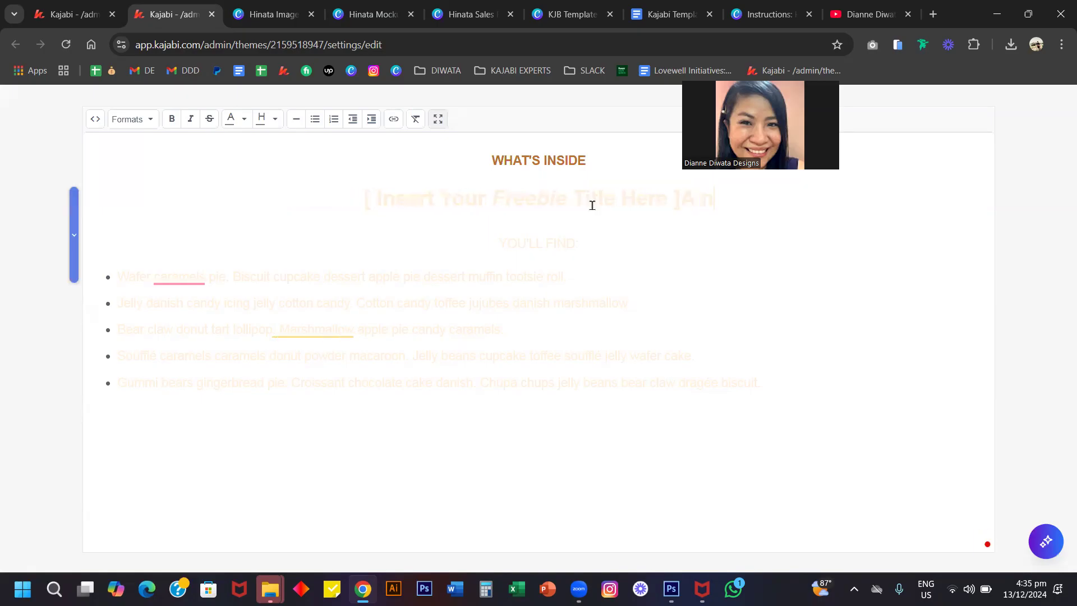
{"action": "type", "text": "ere is the new word"}
- Extend the "WHAT'S INSIDE" line to read "WHAT'S INSIDE THIS FREEBIE"
{"action": "left_click", "coordinate": [598, 160]}
{"action": "type", "text": "THI"}
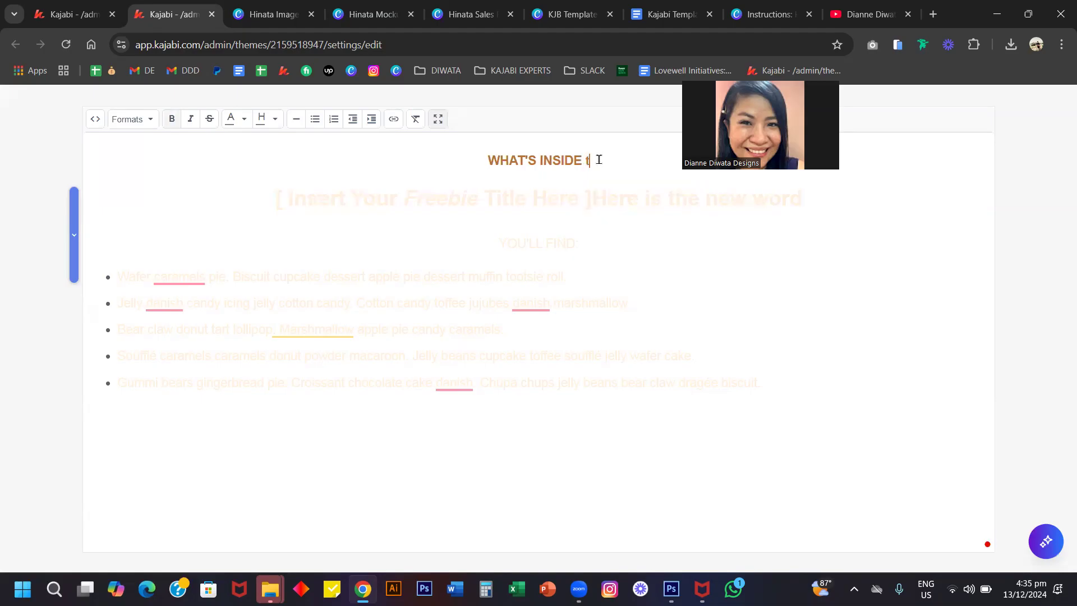
{"action": "type", "text": "S FREEBIE"}
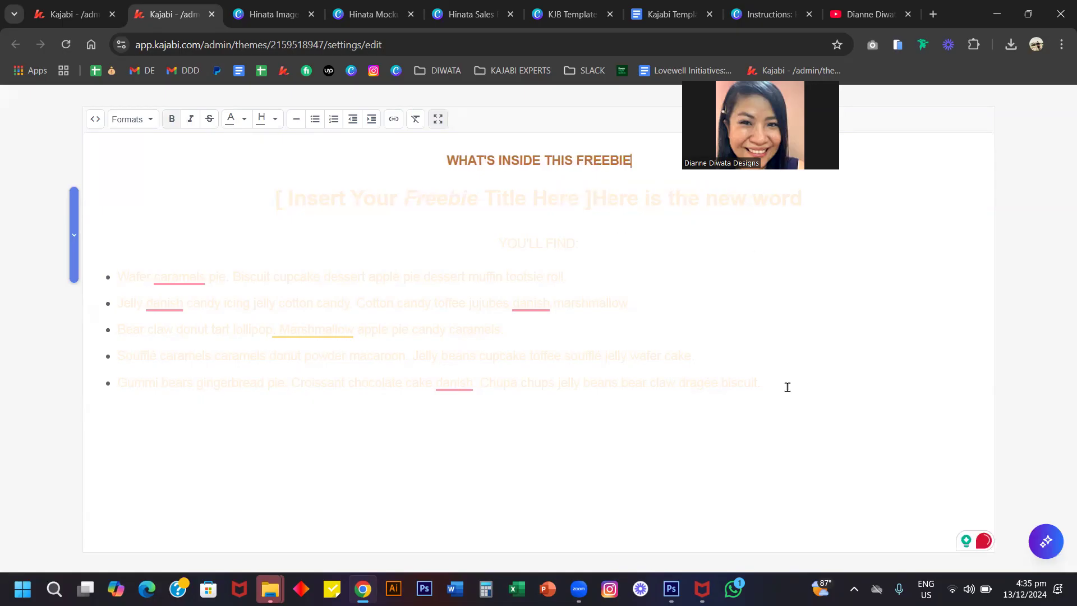
- Replace the bullet list with "This is one" and "This is two", and leave the full-screen editor
{"action": "left_click_drag", "start_coordinate": [776, 382], "coordinate": [123, 277]}
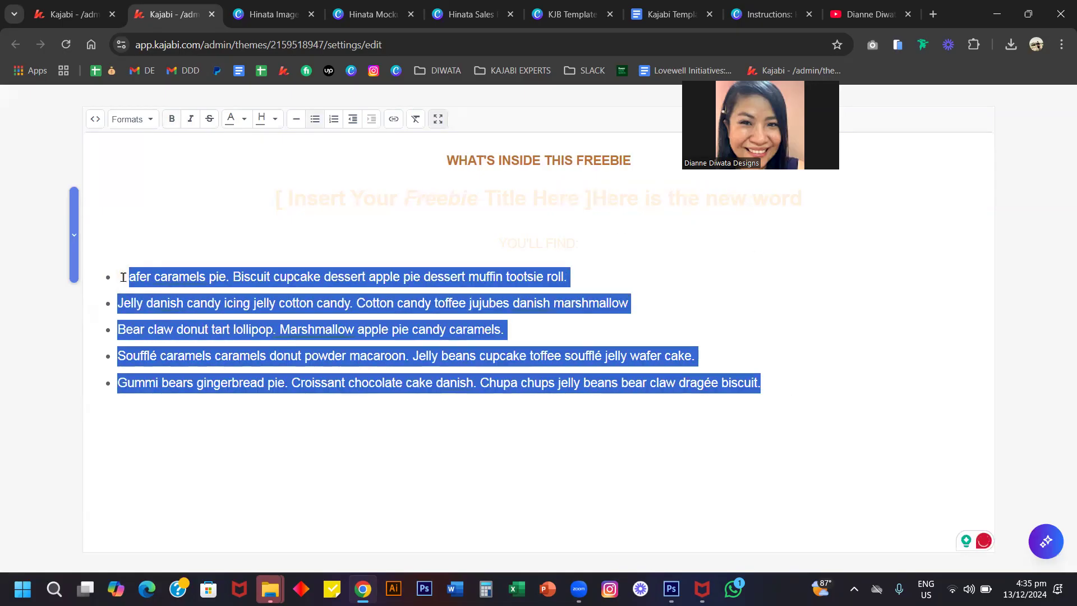
{"action": "key", "text": "BackSpace"}
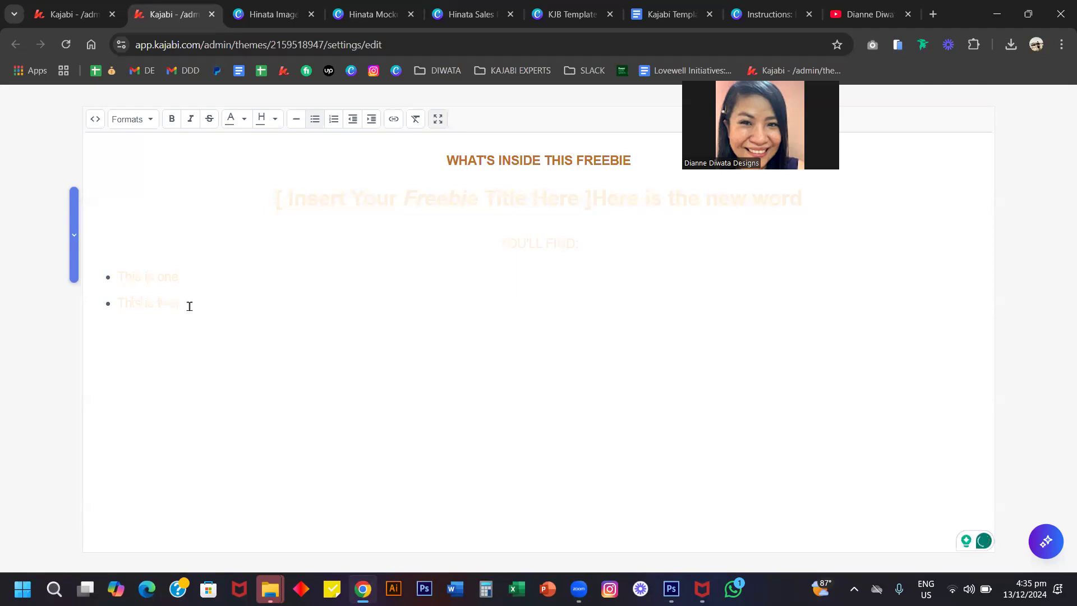
{"action": "left_click", "coordinate": [438, 123]}
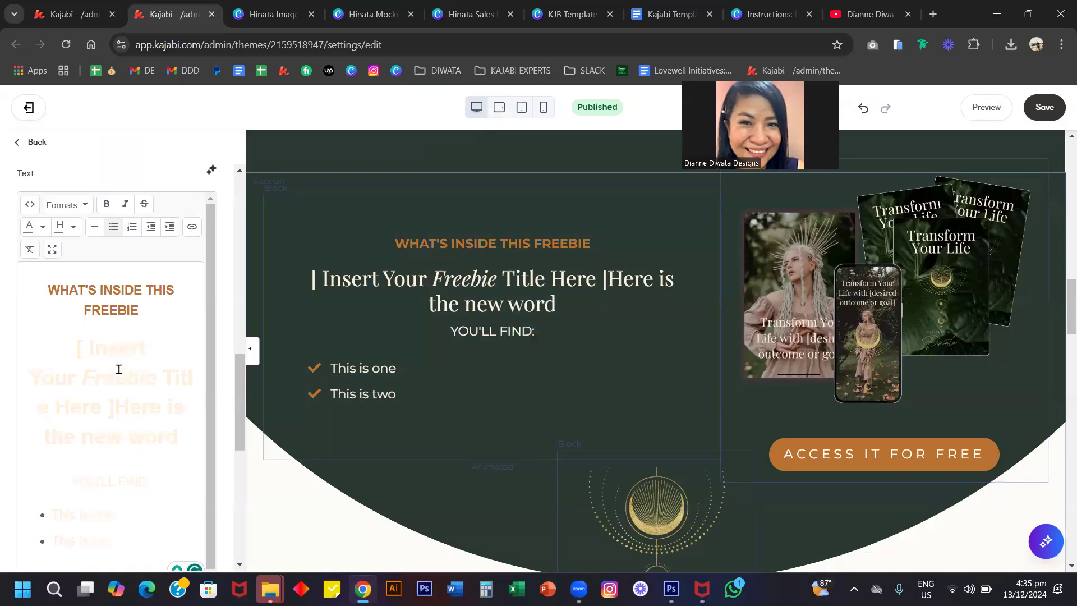
- Try a dark text color on the freebie title and the text below it, and undo the change
{"action": "left_click_drag", "start_coordinate": [68, 357], "coordinate": [185, 556]}
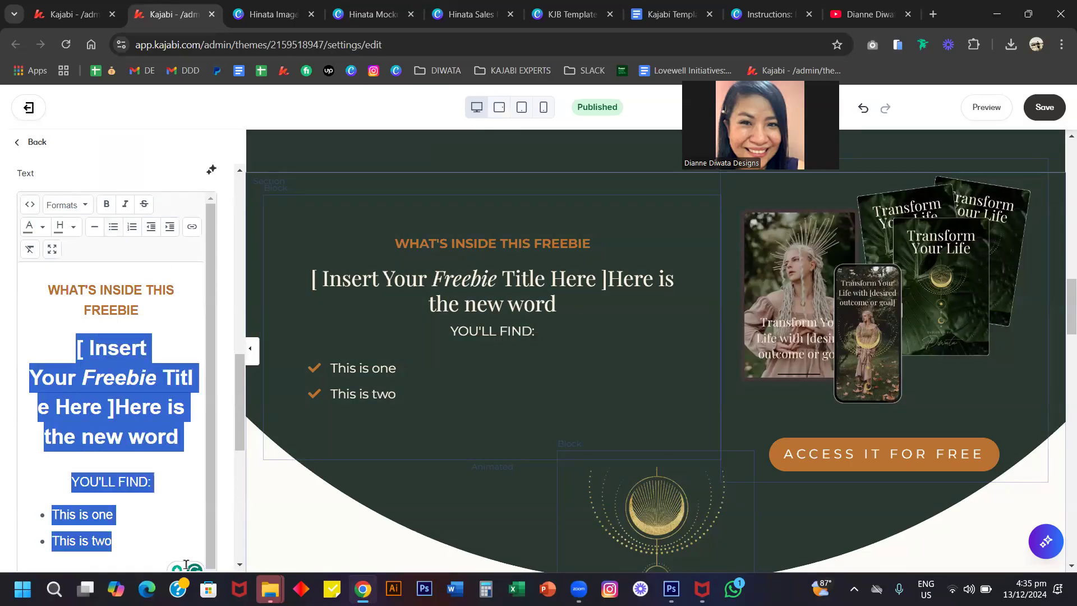
{"action": "scroll", "coordinate": [139, 286], "scroll_direction": "down", "scroll_amount": 8}
{"action": "scroll", "coordinate": [140, 290], "scroll_direction": "up", "scroll_amount": 5}
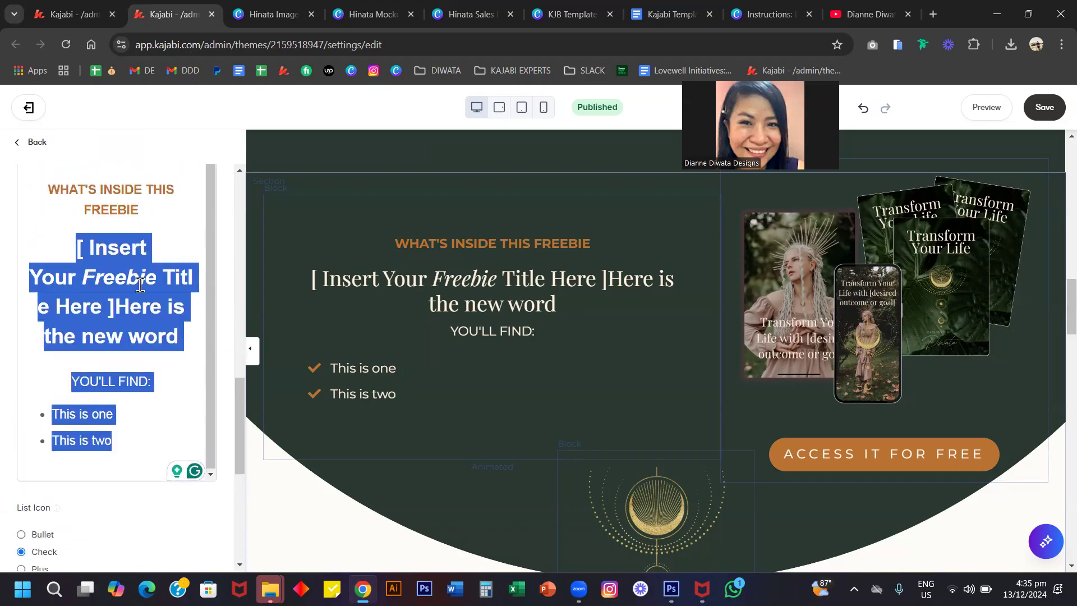
{"action": "scroll", "coordinate": [140, 285], "scroll_direction": "up", "scroll_amount": 3}
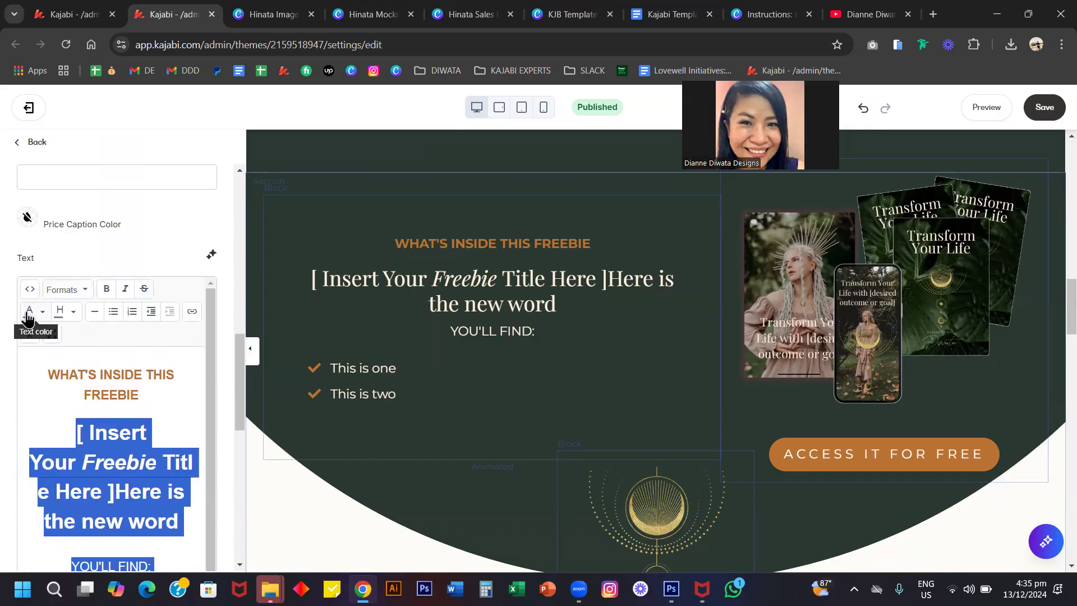
{"action": "left_click", "coordinate": [128, 436]}
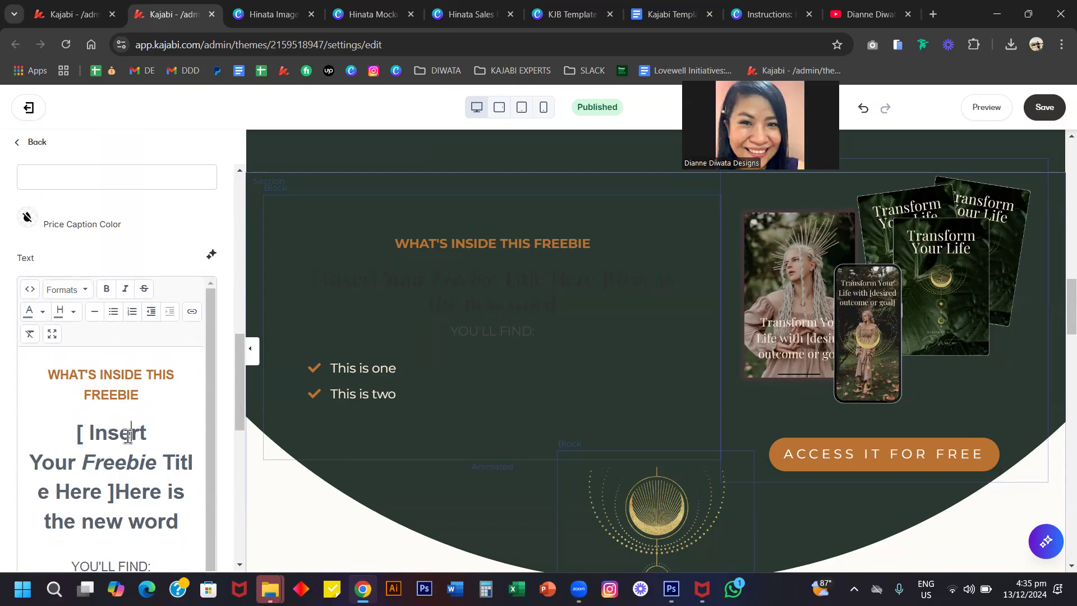
{"action": "left_click", "coordinate": [135, 452]}
{"action": "key", "text": "ctrl+z"}
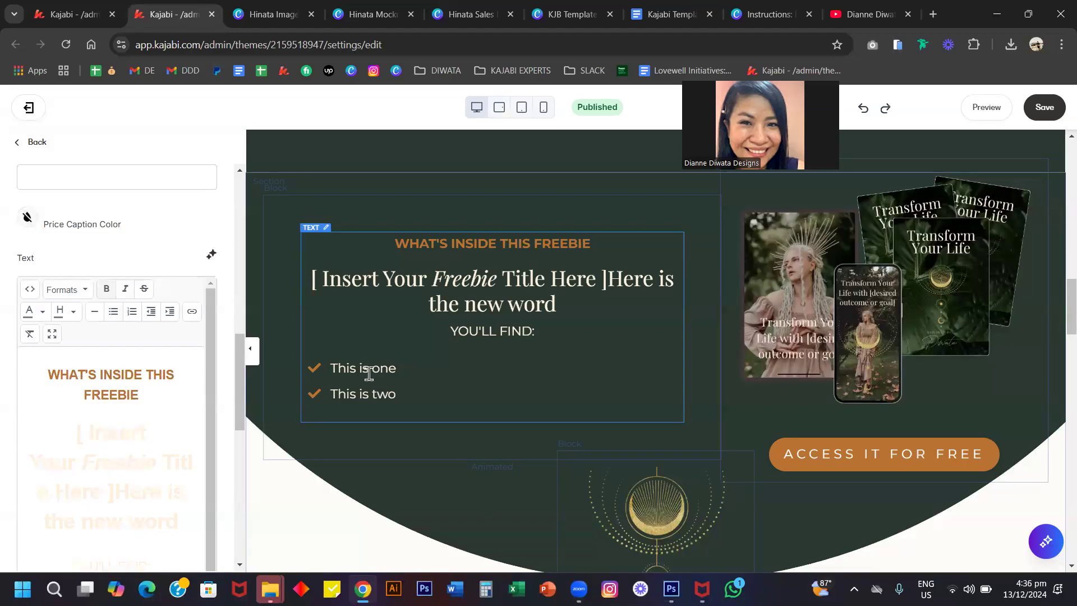
- Enable the checklist block's primary call-to-action button and set its text to "YES I WANT THE FREEBIE"
{"action": "left_click", "coordinate": [354, 342]}
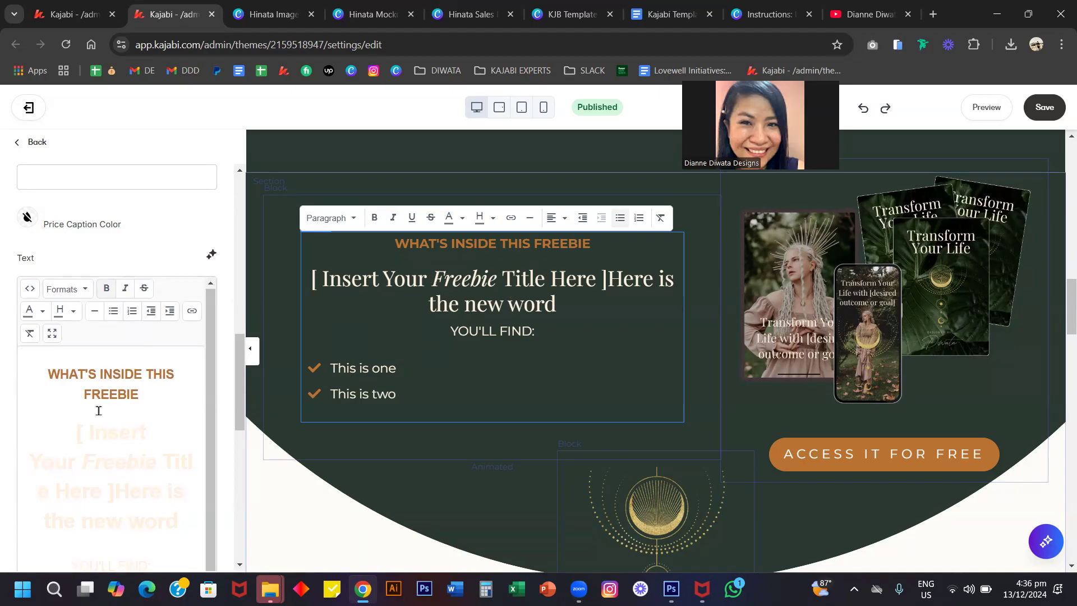
{"action": "scroll", "coordinate": [98, 411], "scroll_direction": "down", "scroll_amount": 9}
{"action": "scroll", "coordinate": [116, 330], "scroll_direction": "up", "scroll_amount": 4}
{"action": "scroll", "coordinate": [116, 330], "scroll_direction": "up", "scroll_amount": 10}
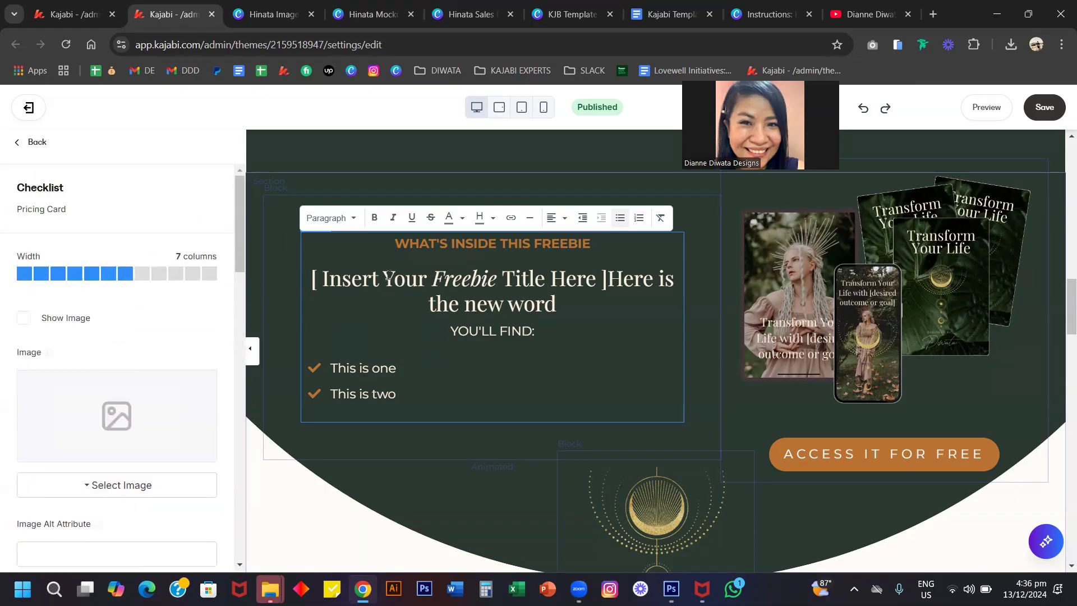
{"action": "scroll", "coordinate": [178, 397], "scroll_direction": "down", "scroll_amount": 10}
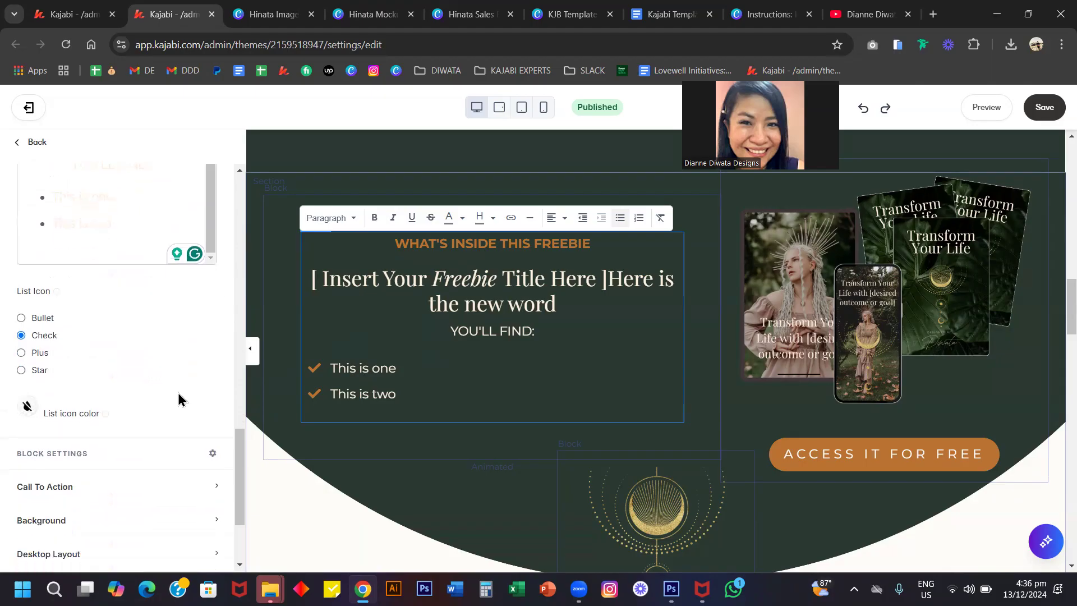
{"action": "left_click", "coordinate": [45, 344]}
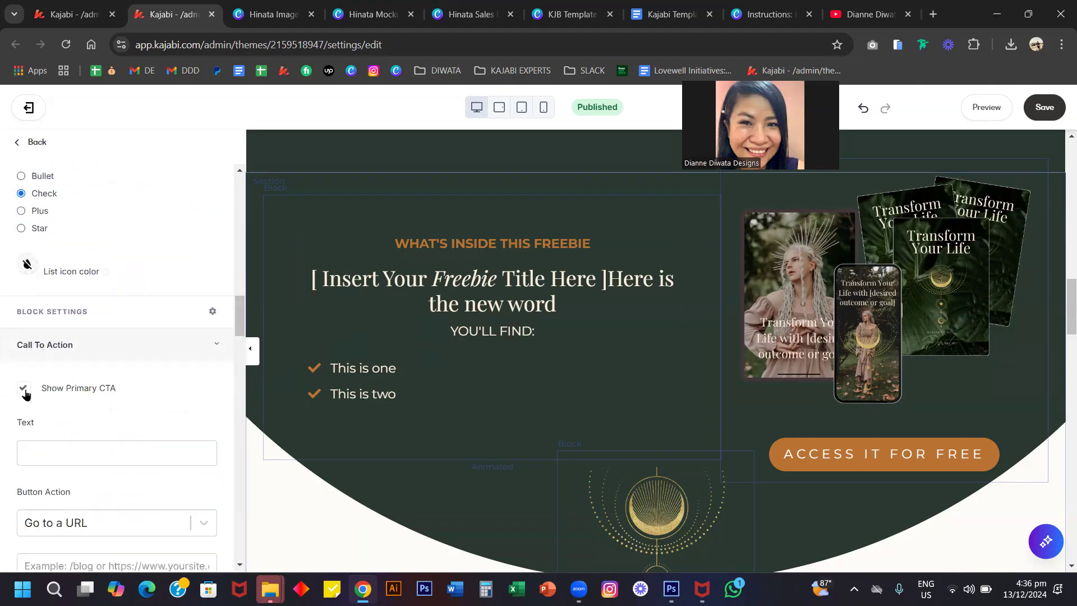
{"action": "left_click", "coordinate": [23, 390]}
{"action": "scroll", "coordinate": [149, 421], "scroll_direction": "down", "scroll_amount": 2}
{"action": "left_click", "coordinate": [66, 335]}
{"action": "type", "text": "YES I WANT "}
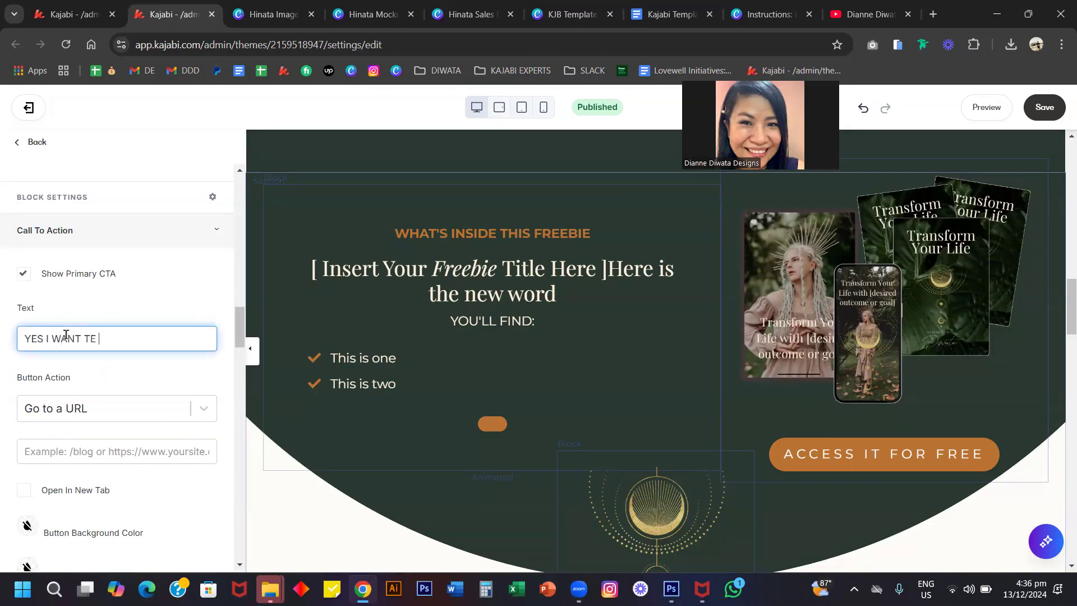
{"action": "type", "text": "THE FREEBIE"}
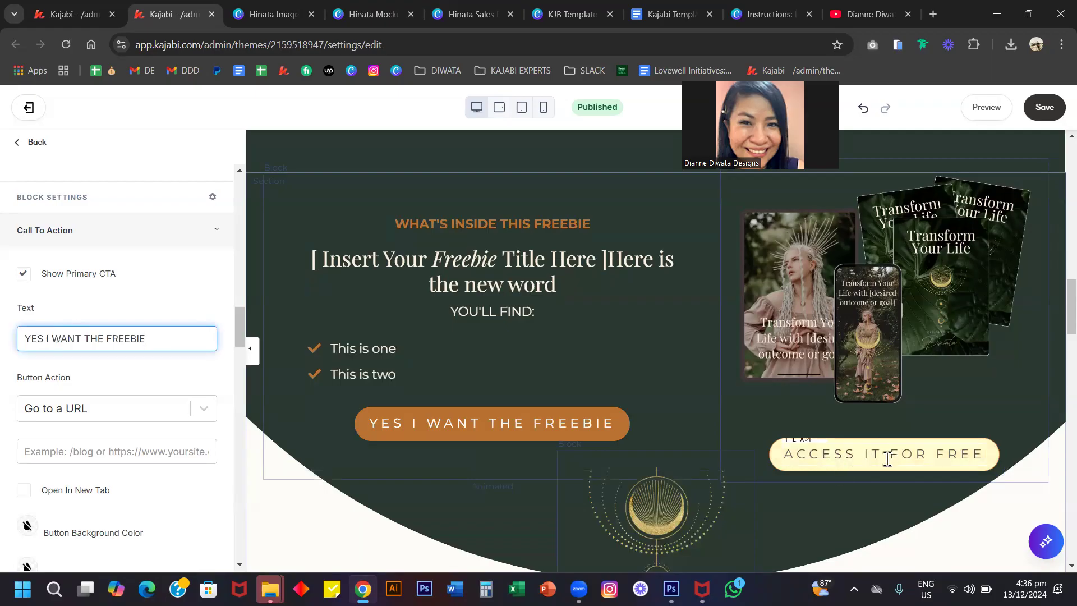
- Turn off the call-to-action button under the mockup image in the What's Inside section
{"action": "left_click", "coordinate": [883, 267]}
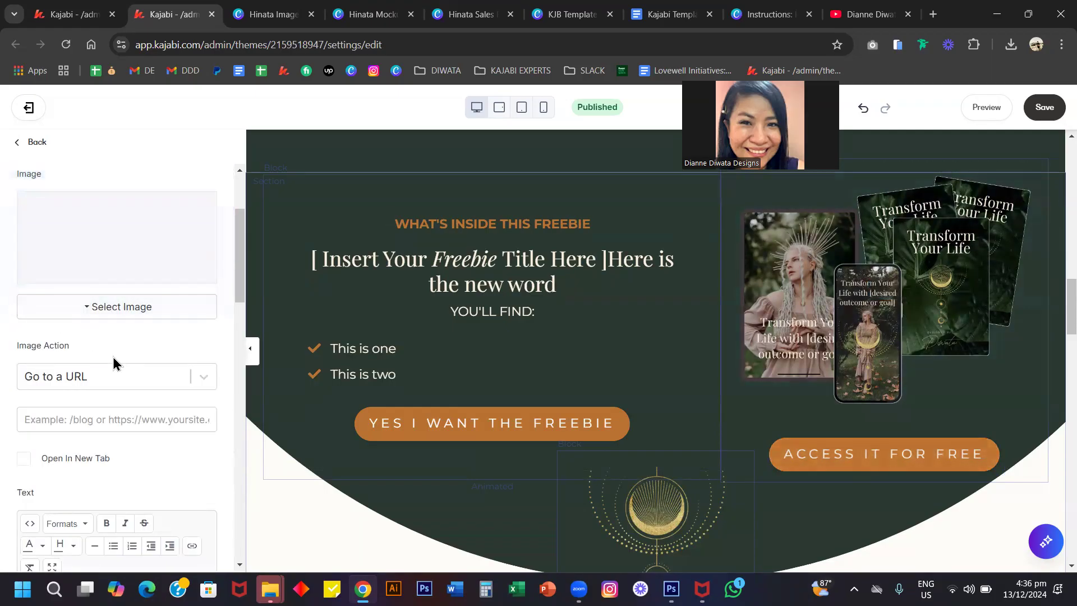
{"action": "scroll", "coordinate": [114, 363], "scroll_direction": "down", "scroll_amount": 5}
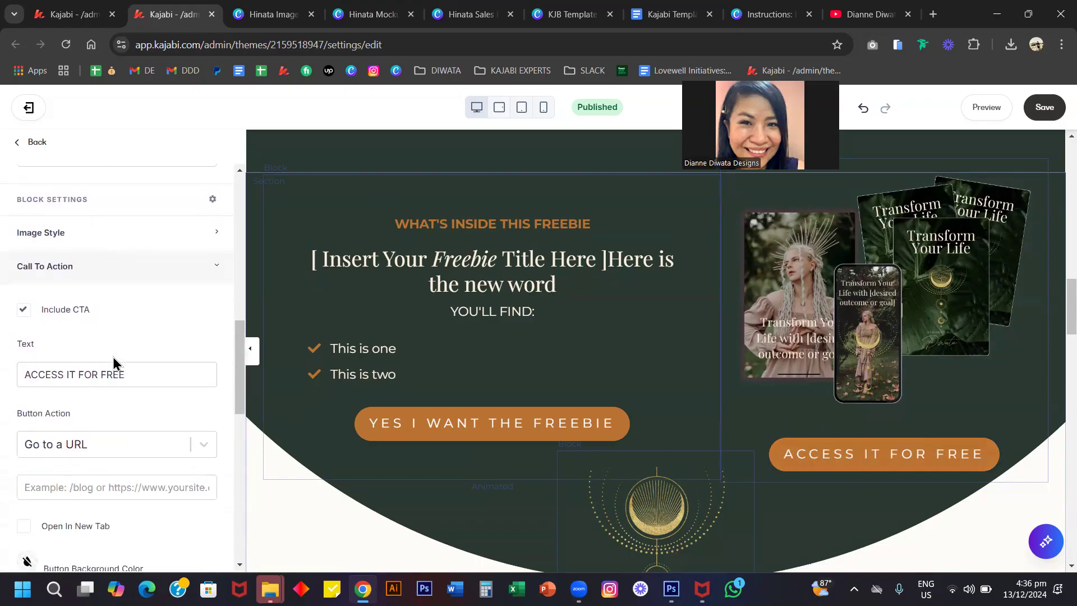
{"action": "left_click", "coordinate": [66, 268]}
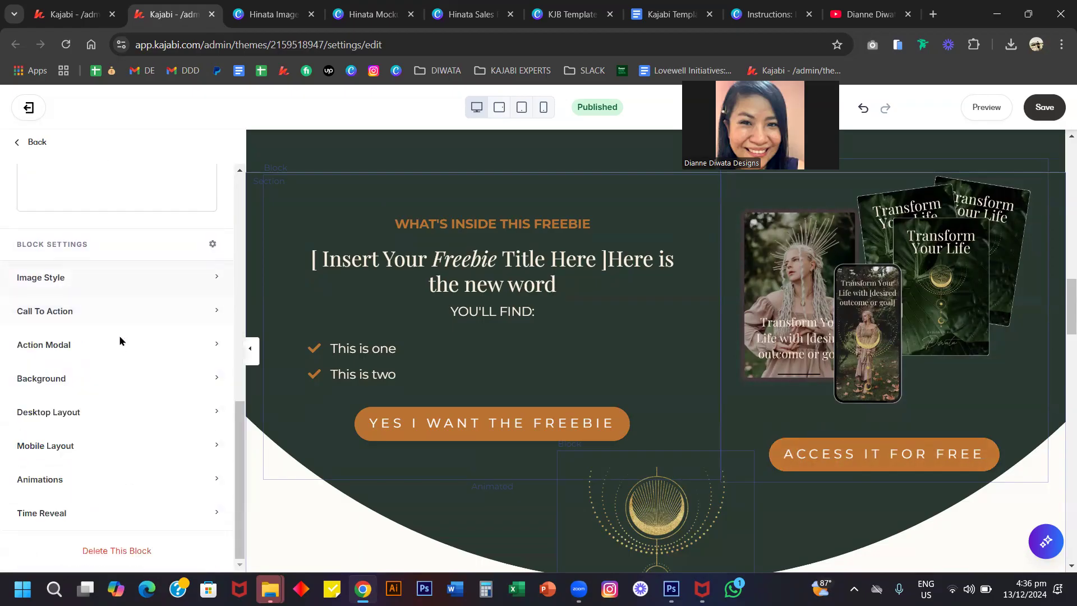
{"action": "left_click", "coordinate": [62, 312]}
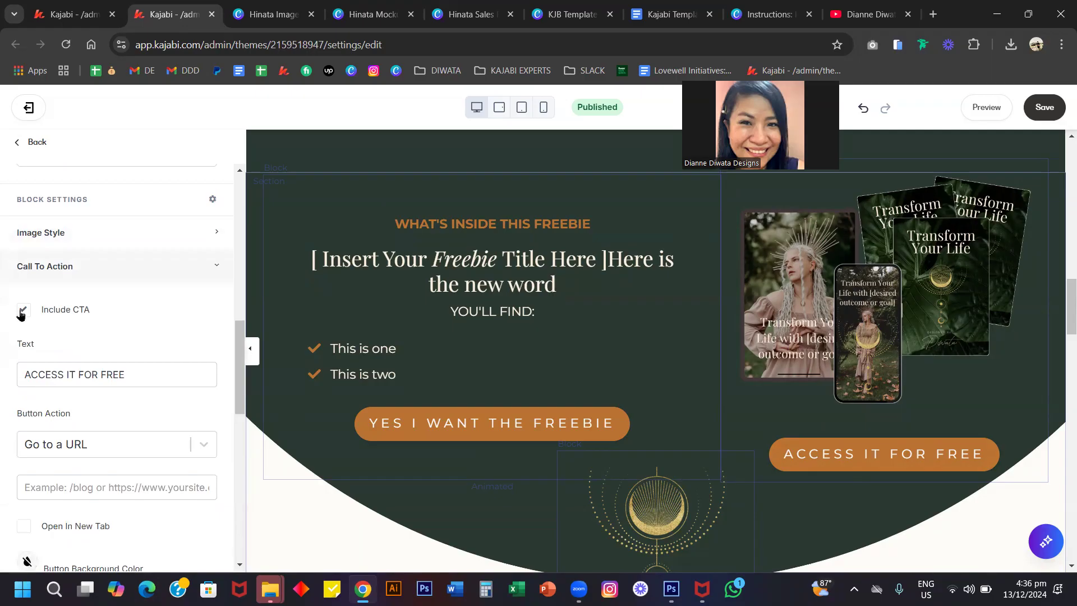
{"action": "left_click", "coordinate": [23, 311]}
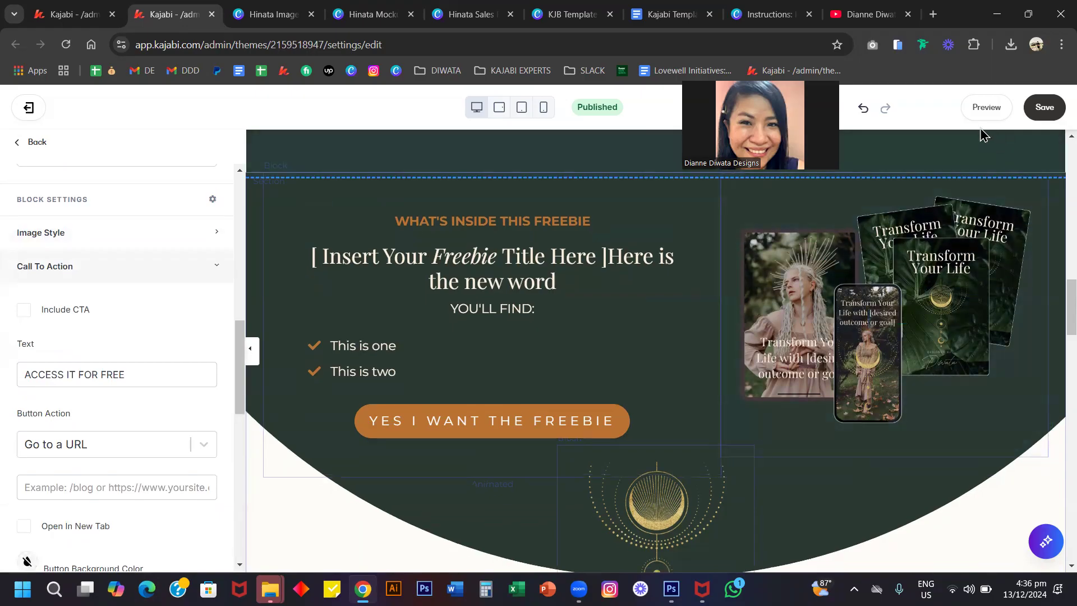
- Examine the About the Founder section with its portrait image and introduction text
{"action": "scroll", "coordinate": [517, 359], "scroll_direction": "down", "scroll_amount": 4}
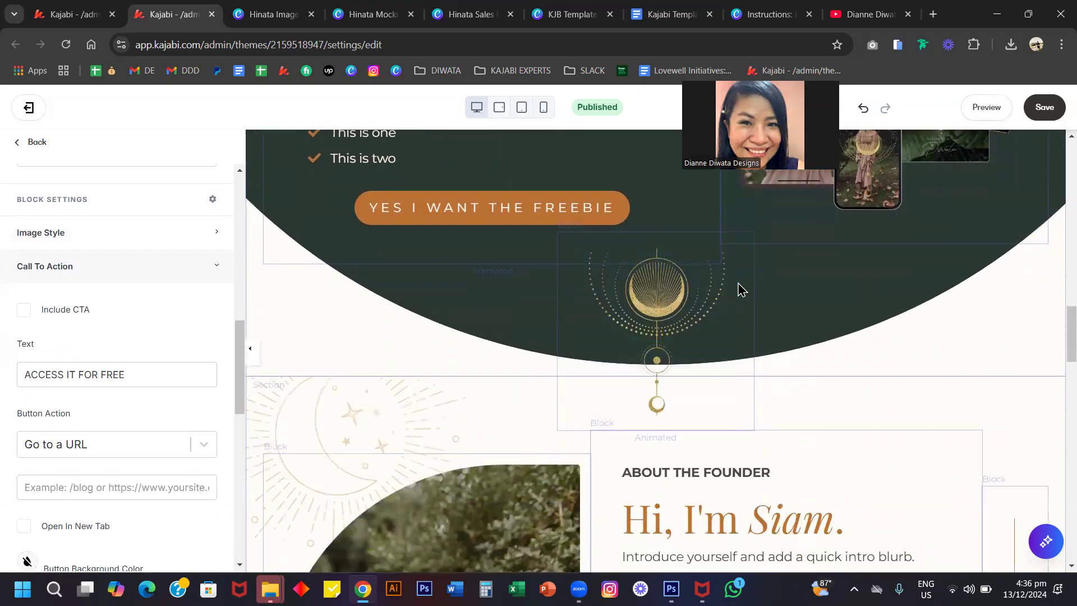
{"action": "scroll", "coordinate": [460, 421], "scroll_direction": "down", "scroll_amount": 3}
{"action": "scroll", "coordinate": [461, 421], "scroll_direction": "up", "scroll_amount": 2}
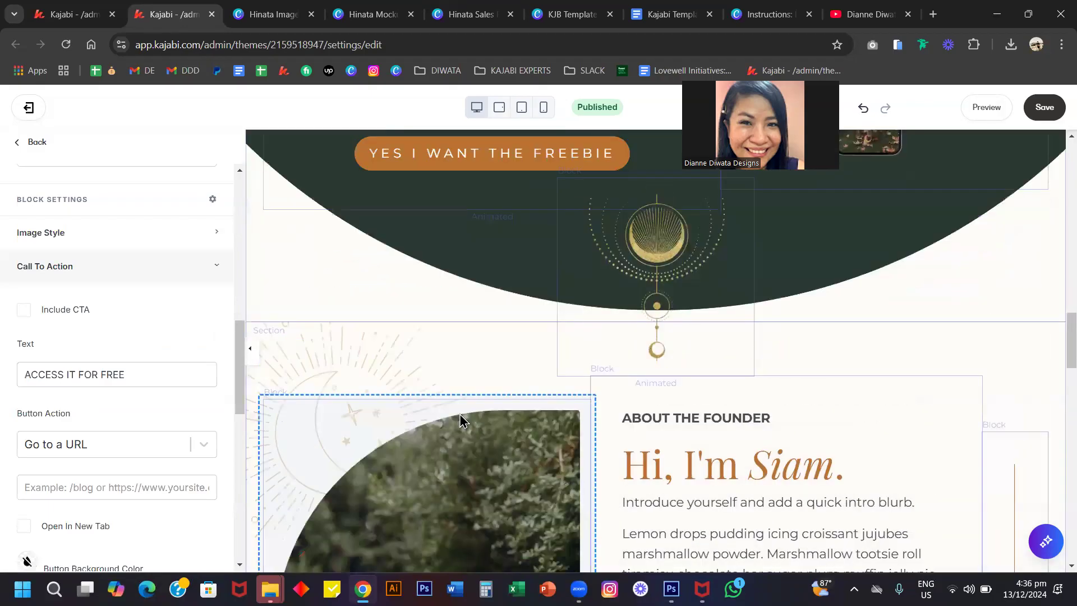
{"action": "scroll", "coordinate": [461, 421], "scroll_direction": "down", "scroll_amount": 2}
{"action": "scroll", "coordinate": [460, 421], "scroll_direction": "down", "scroll_amount": 4}
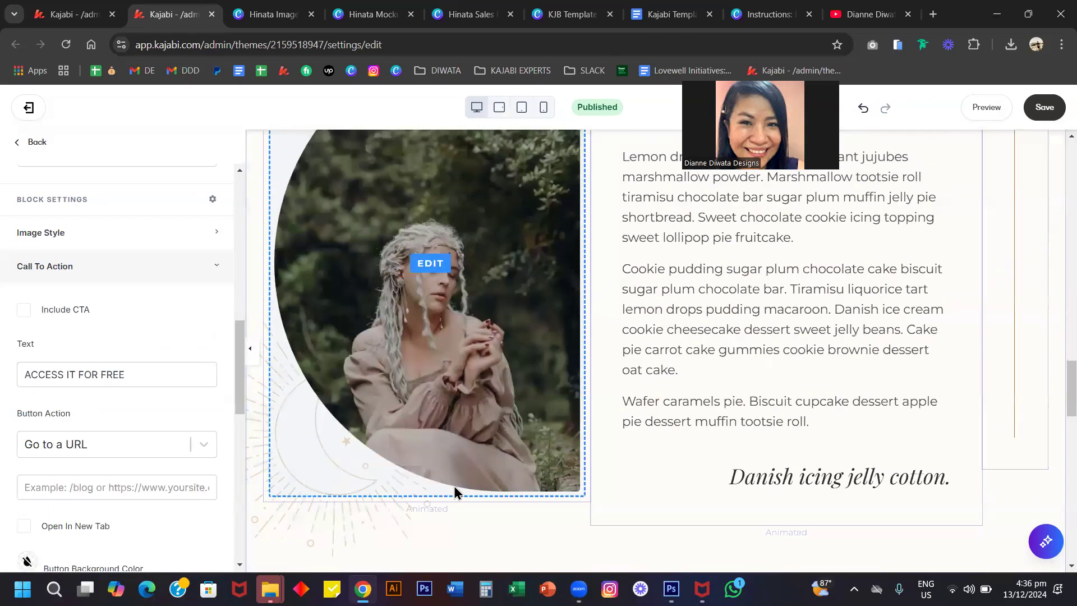
- Open the theme's custom CSS, enlarge the code area and find the About Image Block rule
{"action": "scroll", "coordinate": [444, 332], "scroll_direction": "up", "scroll_amount": 2}
{"action": "left_click", "coordinate": [447, 331]}
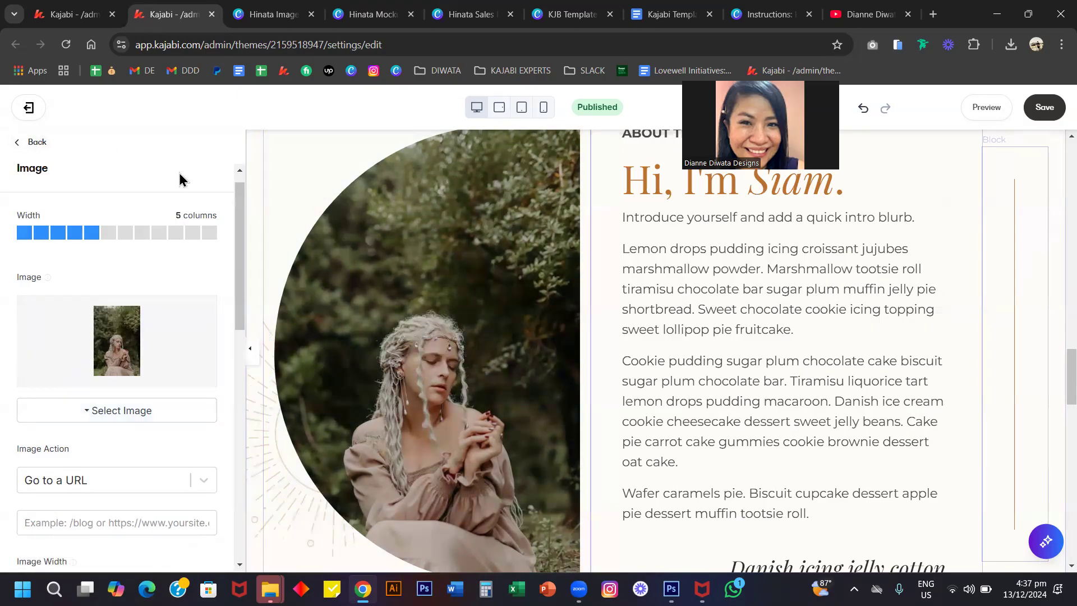
{"action": "left_click", "coordinate": [35, 145]}
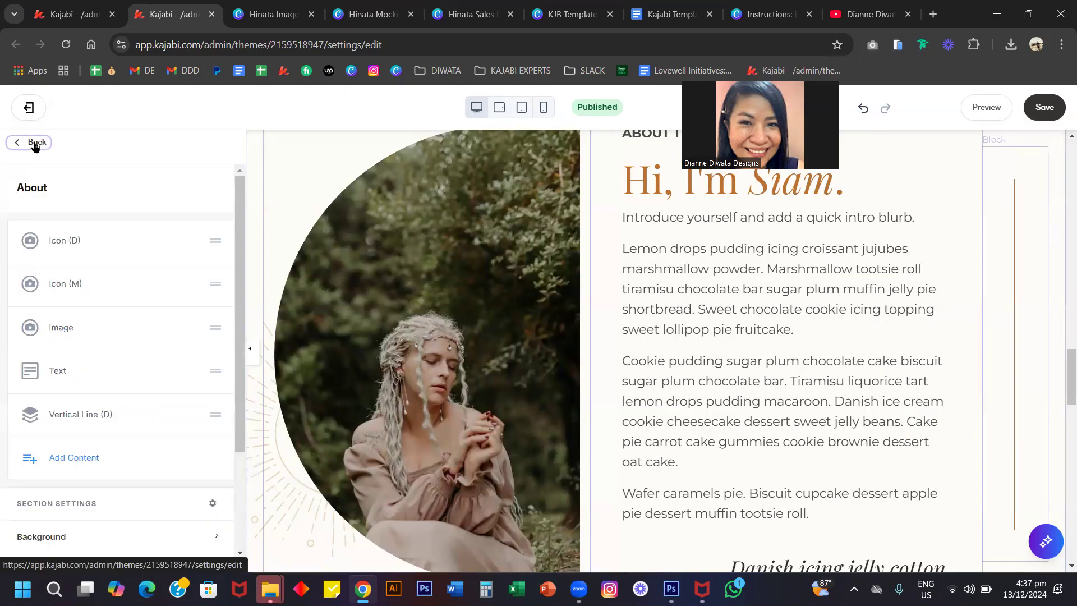
{"action": "left_click", "coordinate": [35, 145]}
{"action": "left_click", "coordinate": [183, 204]}
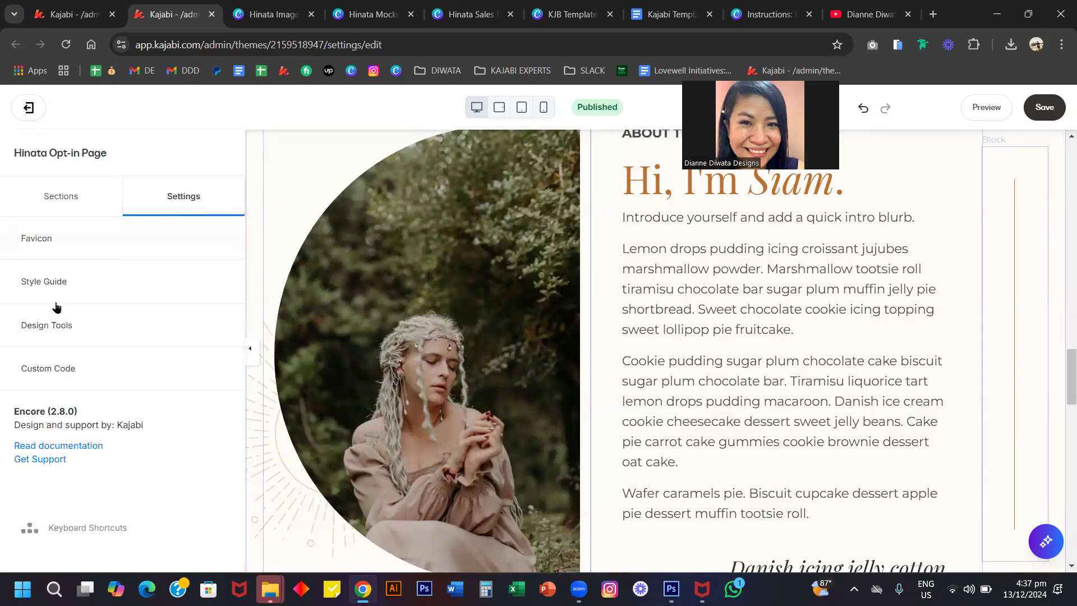
{"action": "left_click", "coordinate": [70, 367]}
{"action": "left_click_drag", "start_coordinate": [223, 341], "coordinate": [214, 516]}
{"action": "scroll", "coordinate": [134, 414], "scroll_direction": "down", "scroll_amount": 10}
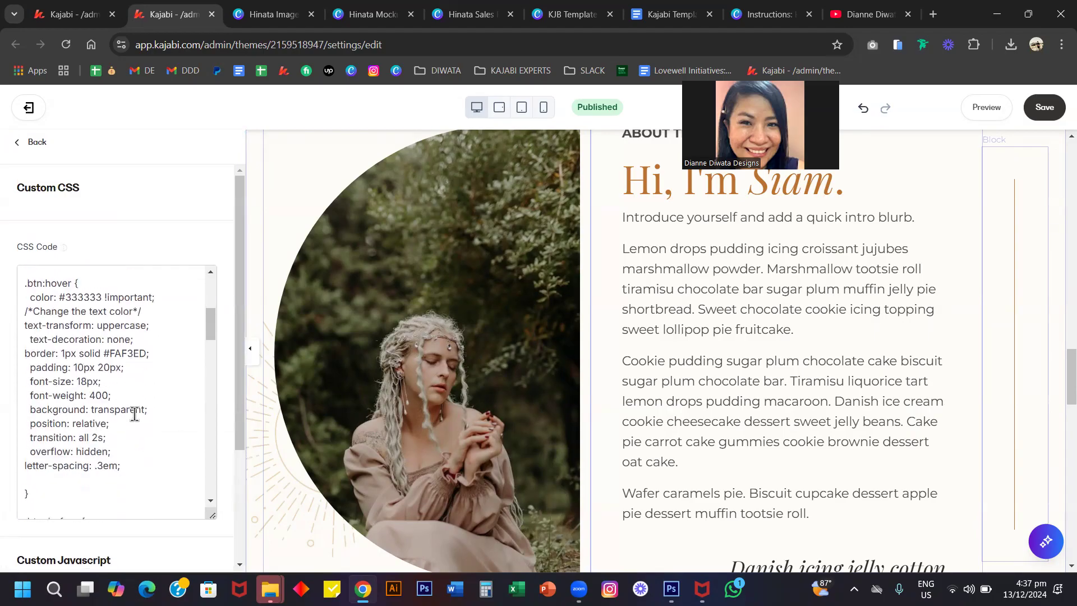
{"action": "scroll", "coordinate": [135, 414], "scroll_direction": "down", "scroll_amount": 7}
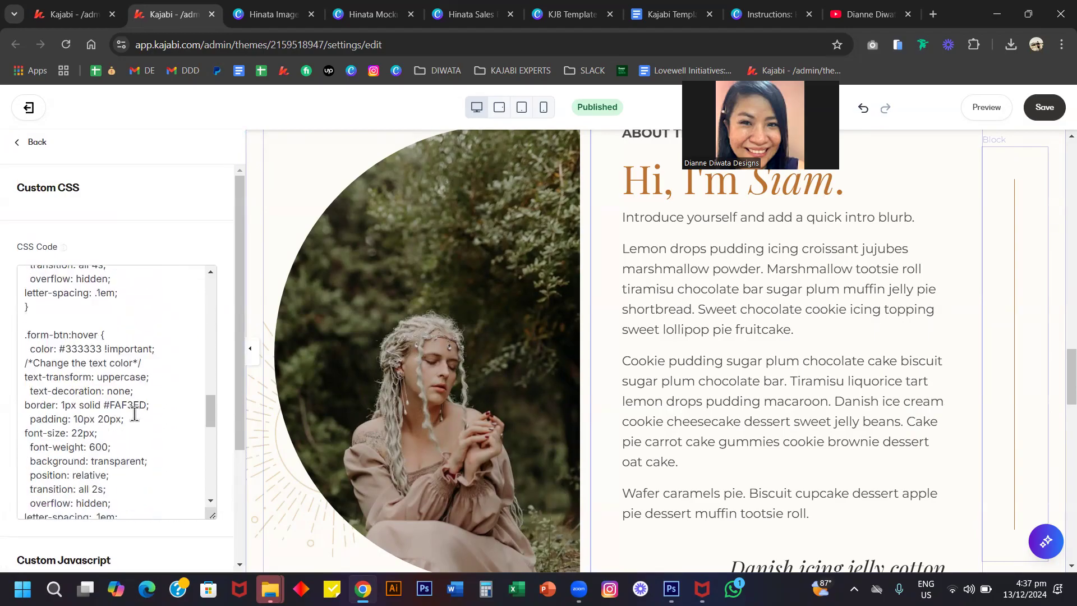
{"action": "scroll", "coordinate": [135, 414], "scroll_direction": "down", "scroll_amount": 8}
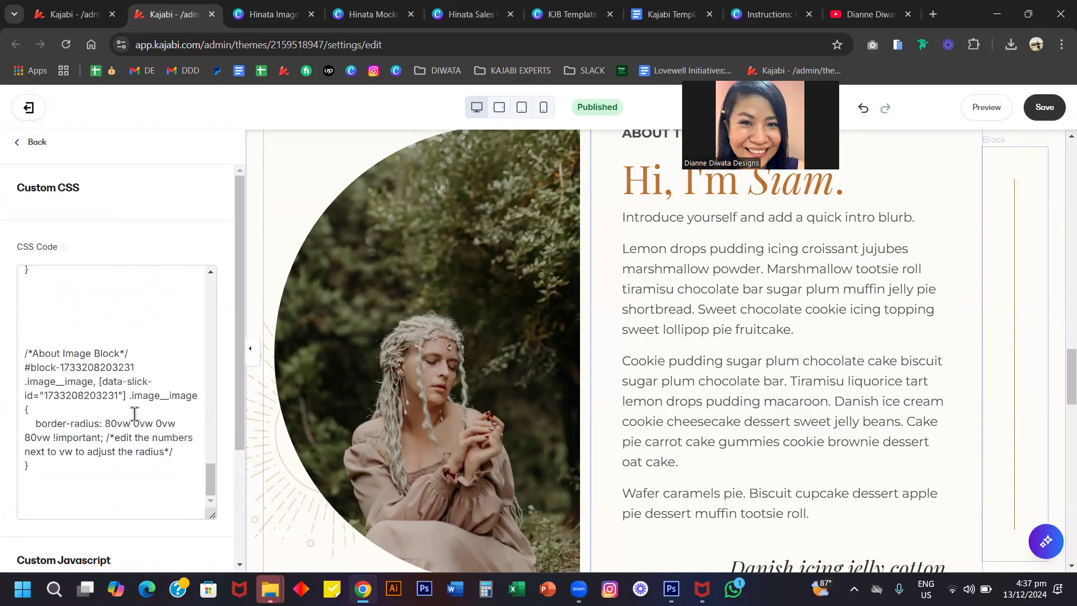
- Highlight the About Image Block rule and its first border-radius value, and compare them with the founder portrait's shape
{"action": "left_click_drag", "start_coordinate": [26, 276], "coordinate": [147, 414]}
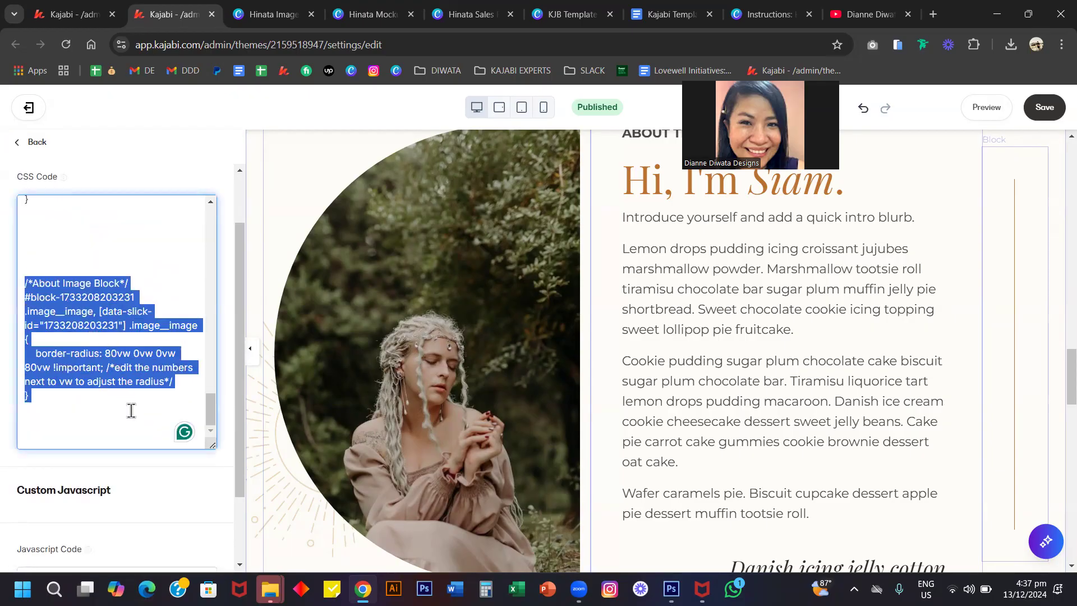
{"action": "left_click", "coordinate": [154, 259]}
{"action": "left_click_drag", "start_coordinate": [38, 392], "coordinate": [3, 281]}
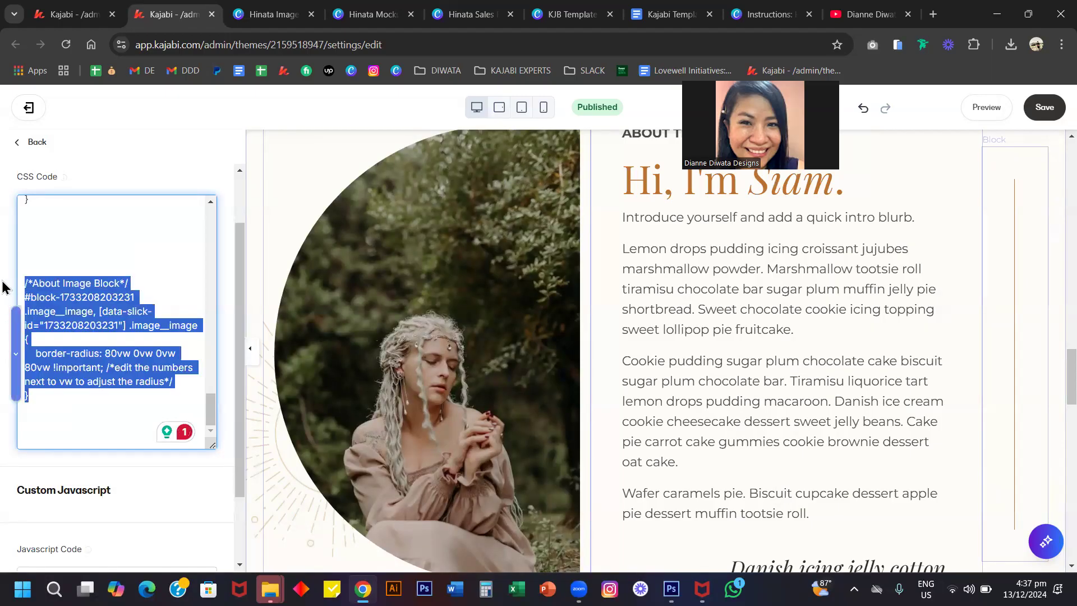
{"action": "left_click", "coordinate": [85, 299]}
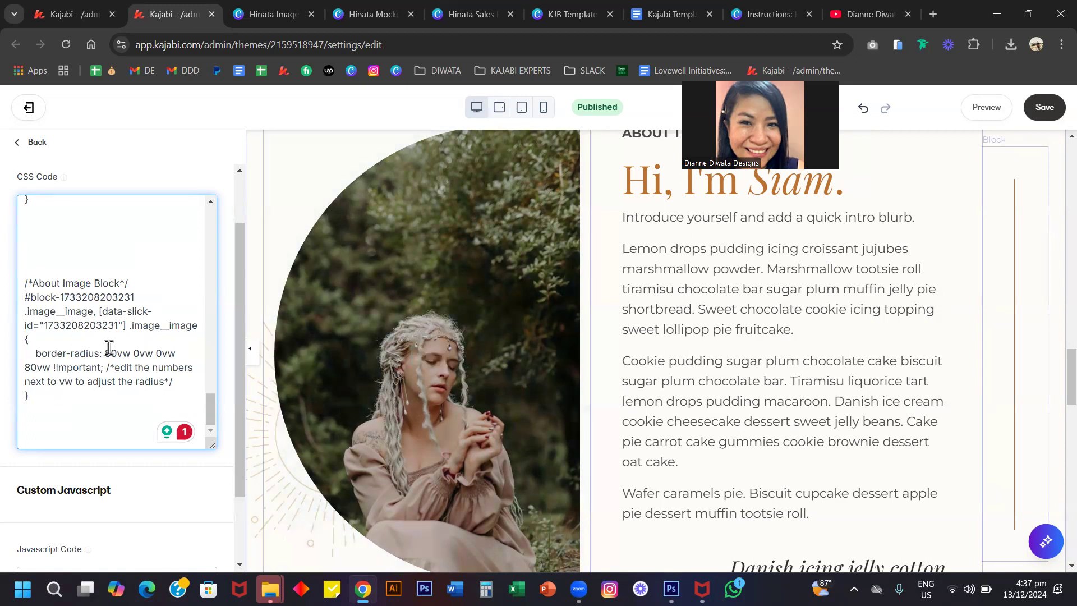
{"action": "scroll", "coordinate": [385, 296], "scroll_direction": "up", "scroll_amount": 2}
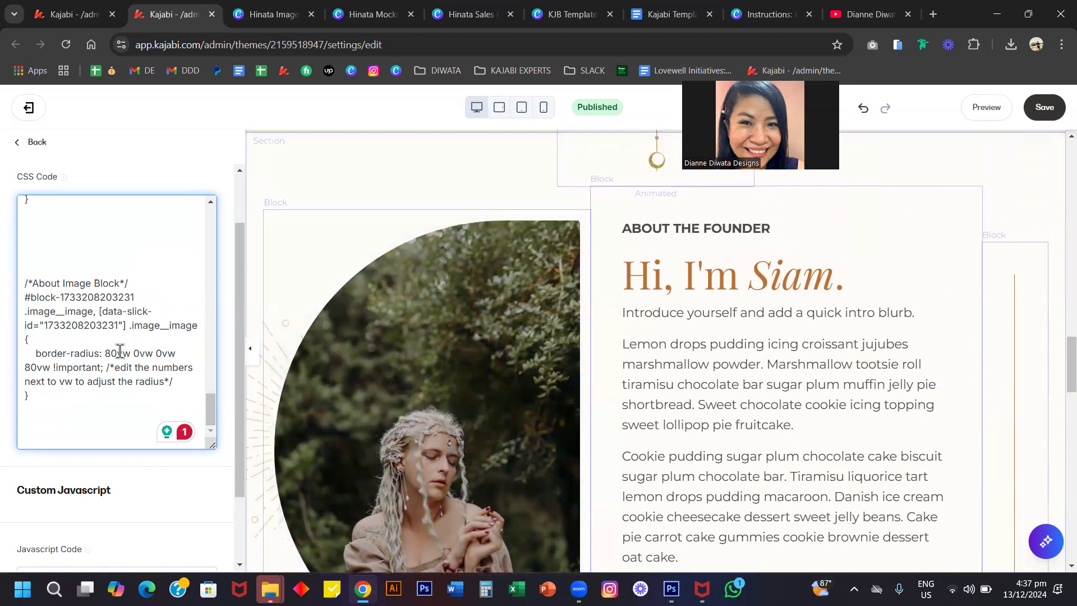
{"action": "left_click_drag", "start_coordinate": [106, 353], "coordinate": [117, 354]}
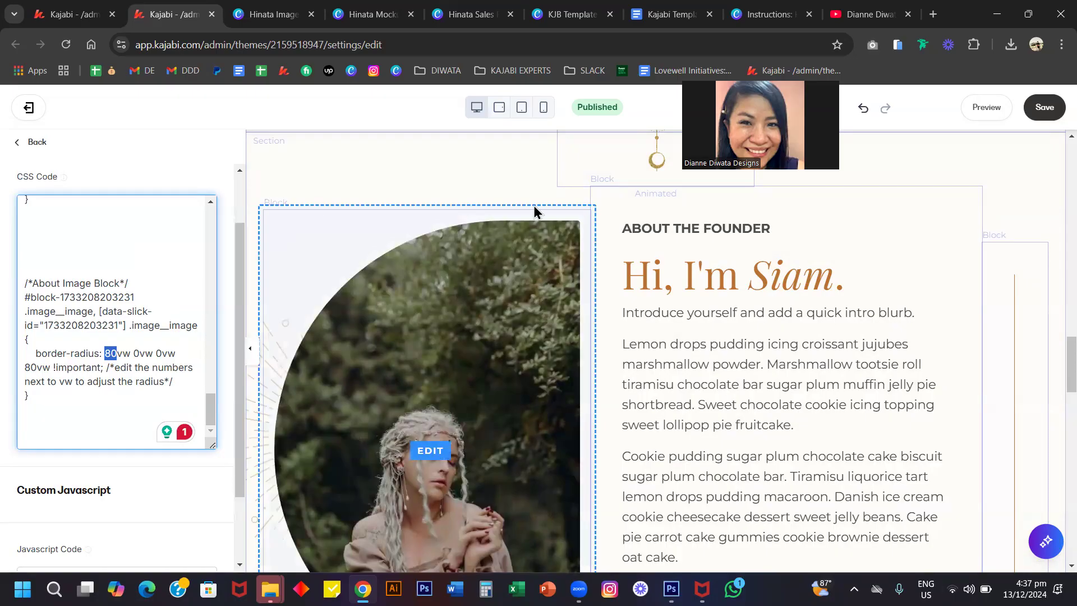
{"action": "scroll", "coordinate": [550, 245], "scroll_direction": "down", "scroll_amount": 4}
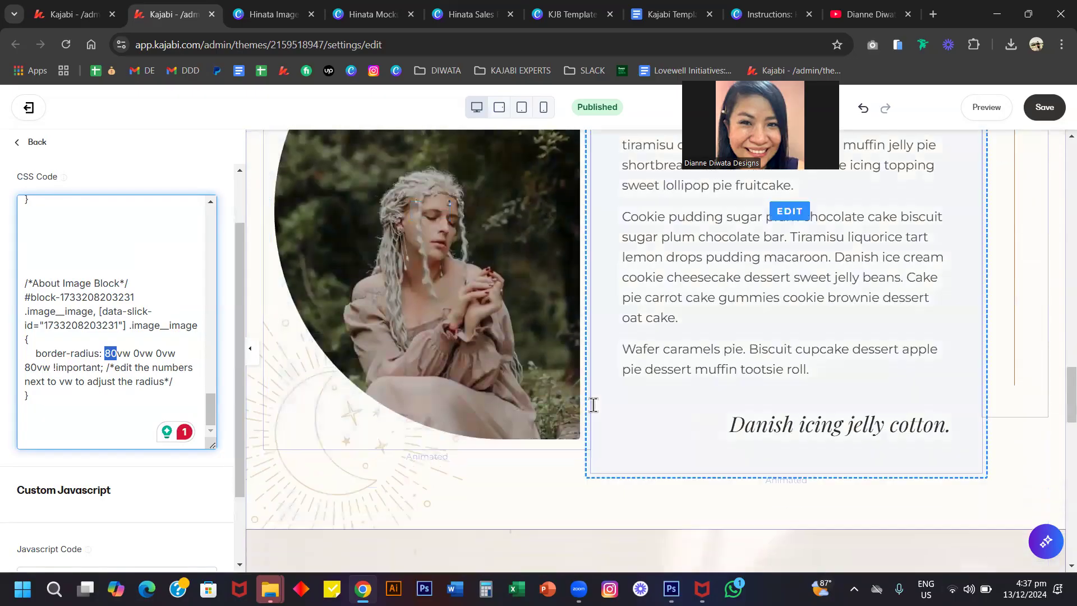
- Set the border-radius in the About Image Block rule to 0vw 0vw 100vw 100vw
{"action": "left_click", "coordinate": [117, 380]}
{"action": "left_click", "coordinate": [110, 353]}
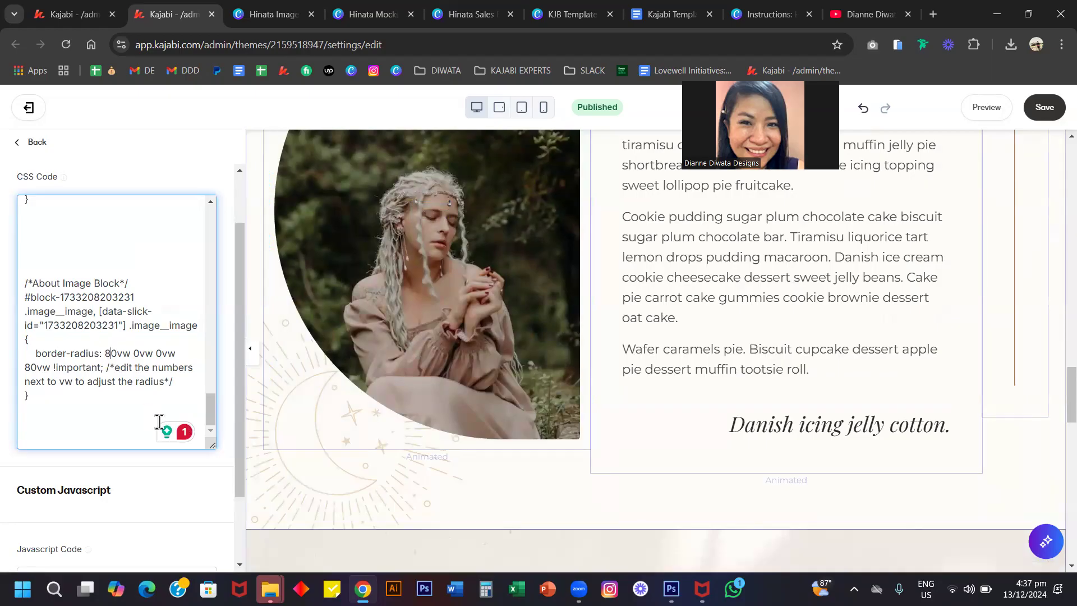
{"action": "key", "text": "BackSpace"}
{"action": "type", "text": "10"}
{"action": "key", "text": "Right"}
{"action": "key", "text": "Right"}
{"action": "key", "text": "BackSpace"}
{"action": "type", "text": "10"}
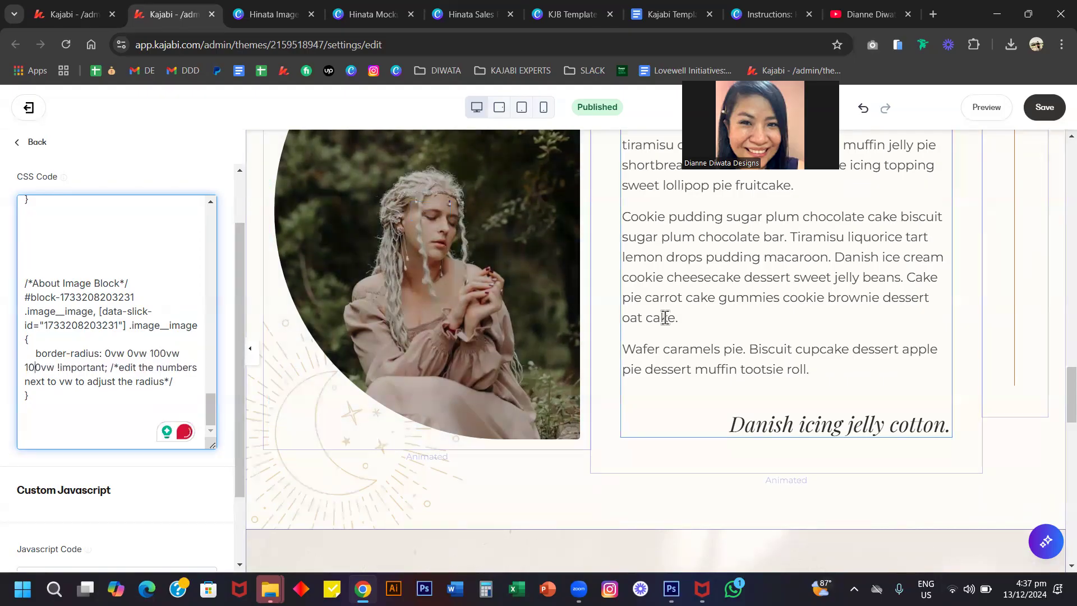
- Save the page and check the founder portrait's shape in the About section
{"action": "scroll", "coordinate": [665, 322], "scroll_direction": "up", "scroll_amount": 10}
{"action": "scroll", "coordinate": [665, 325], "scroll_direction": "up", "scroll_amount": 1}
{"action": "left_click", "coordinate": [1044, 108]}
{"action": "scroll", "coordinate": [632, 343], "scroll_direction": "down", "scroll_amount": 10}
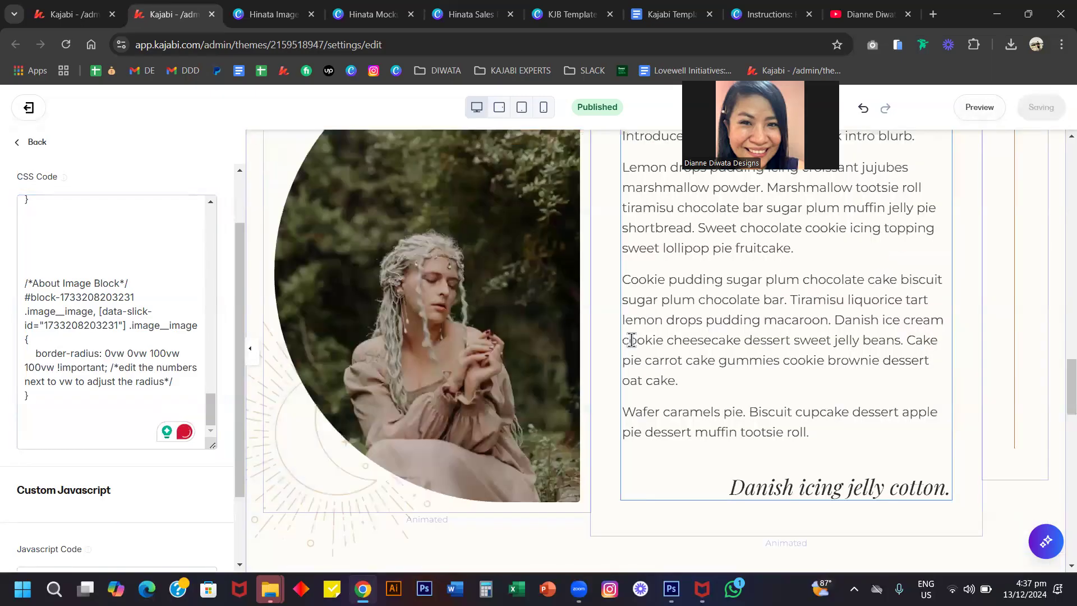
{"action": "scroll", "coordinate": [632, 341], "scroll_direction": "up", "scroll_amount": 1}
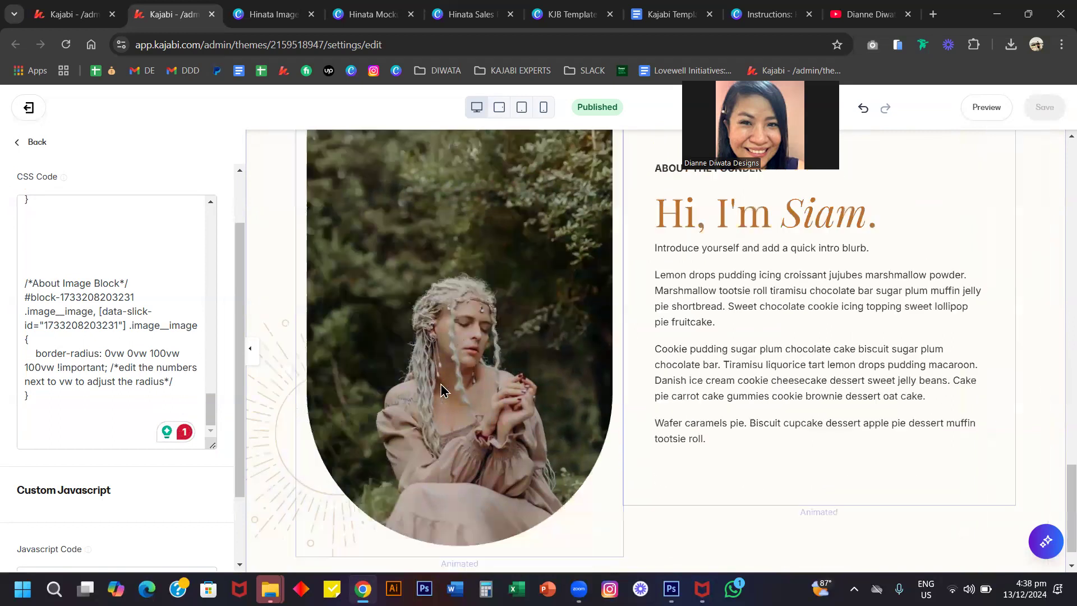
{"action": "scroll", "coordinate": [508, 382], "scroll_direction": "up", "scroll_amount": 2}
{"action": "scroll", "coordinate": [506, 381], "scroll_direction": "down", "scroll_amount": 2}
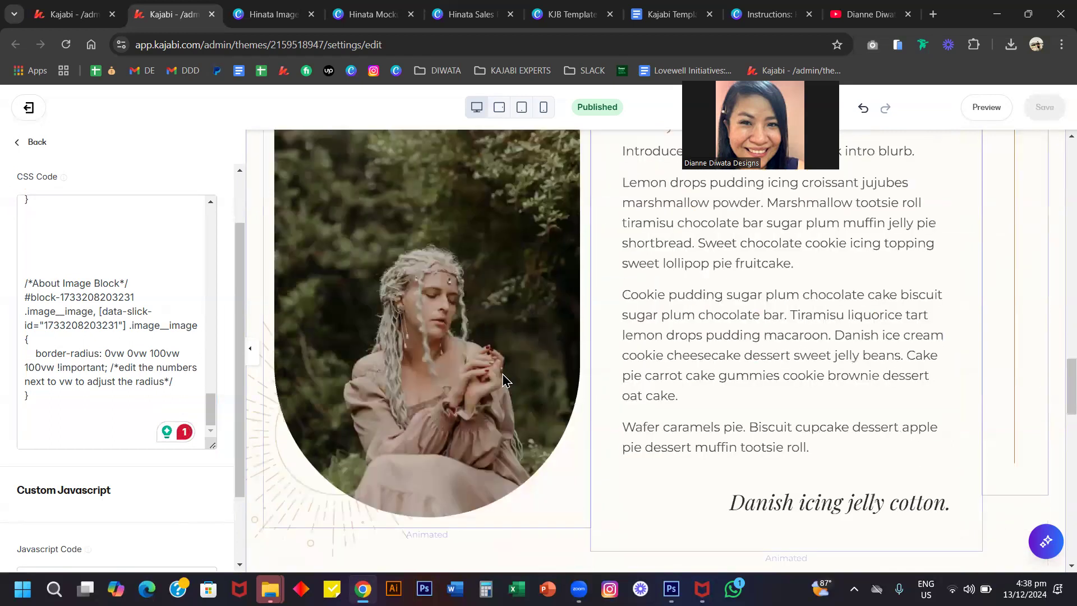
{"action": "scroll", "coordinate": [507, 381], "scroll_direction": "up", "scroll_amount": 1}
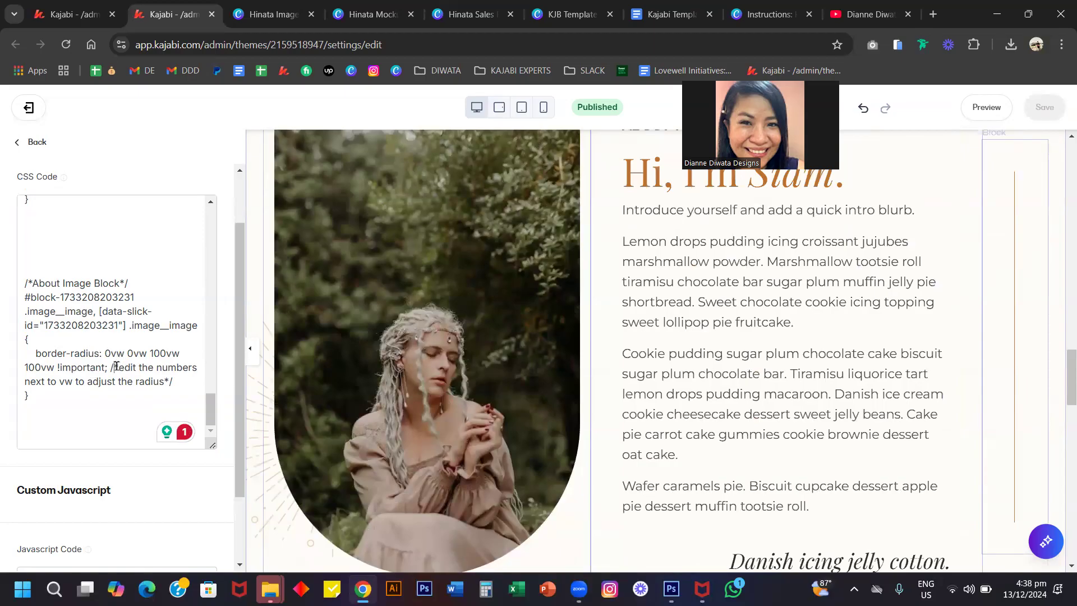
- Undo the border-radius edits in the About Image Block rule and check the founder portrait
{"action": "left_click_drag", "start_coordinate": [115, 367], "coordinate": [173, 382]}
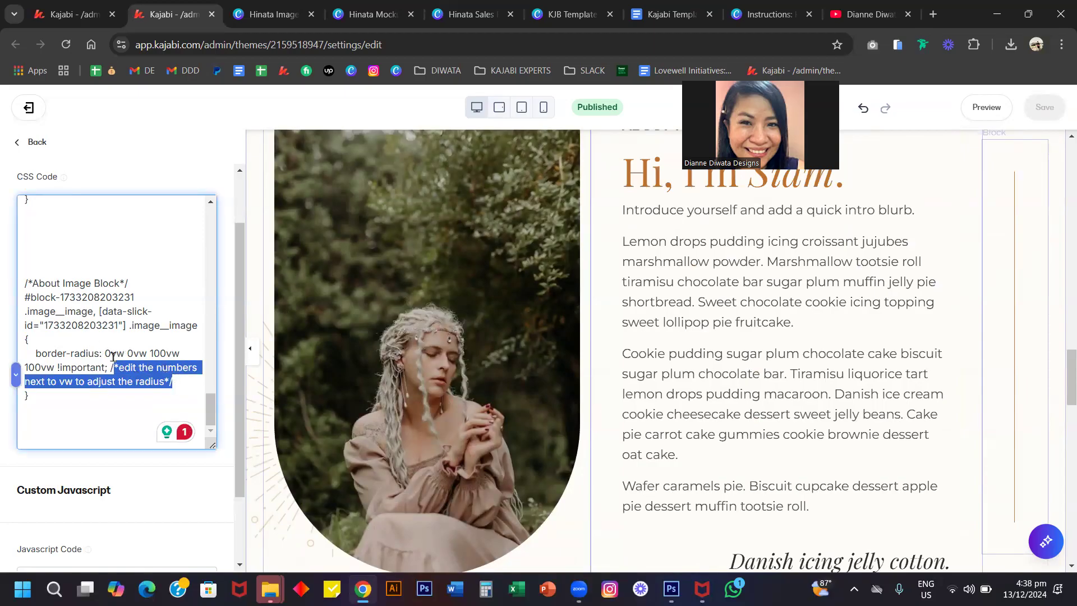
{"action": "key", "text": "ctrl+z"}
{"action": "key", "text": "ctrl+z"}
{"action": "key", "text": "ctrl+z"}
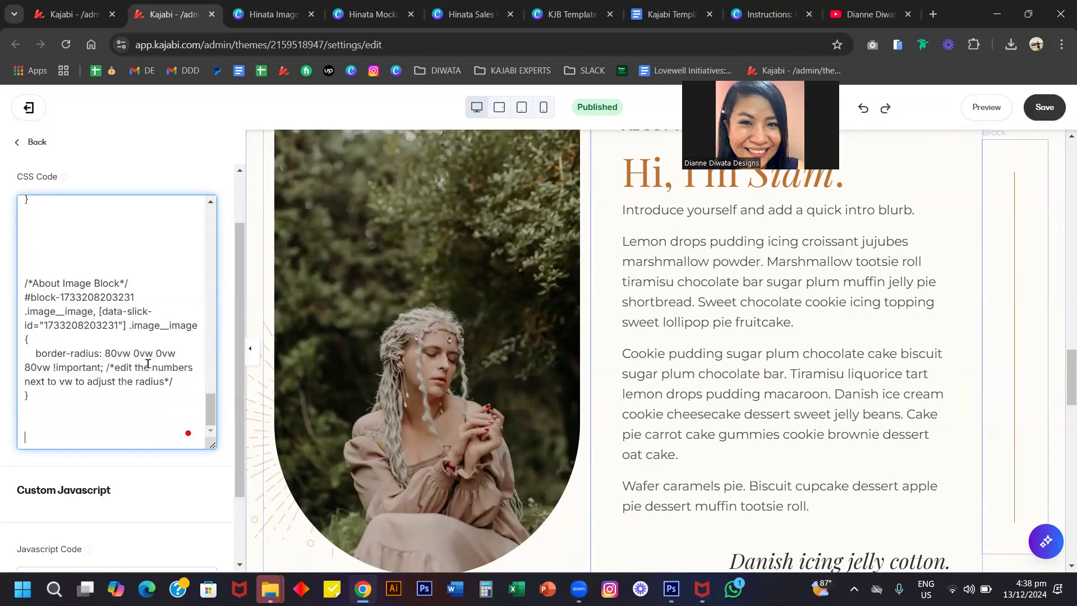
{"action": "scroll", "coordinate": [579, 396], "scroll_direction": "up", "scroll_amount": 2}
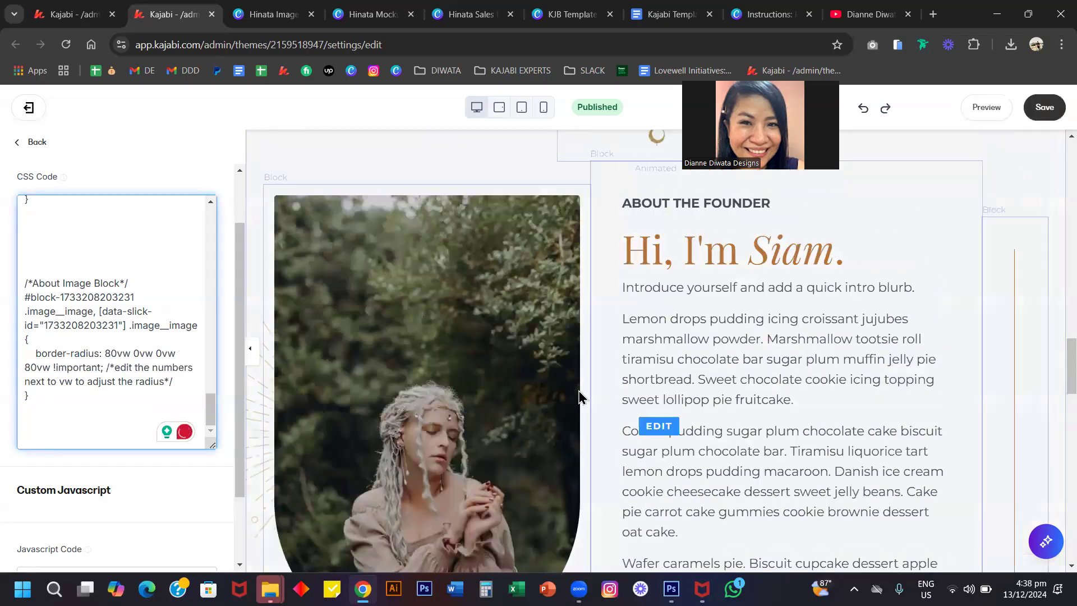
{"action": "scroll", "coordinate": [579, 397], "scroll_direction": "down", "scroll_amount": 6}
{"action": "scroll", "coordinate": [579, 396], "scroll_direction": "up", "scroll_amount": 2}
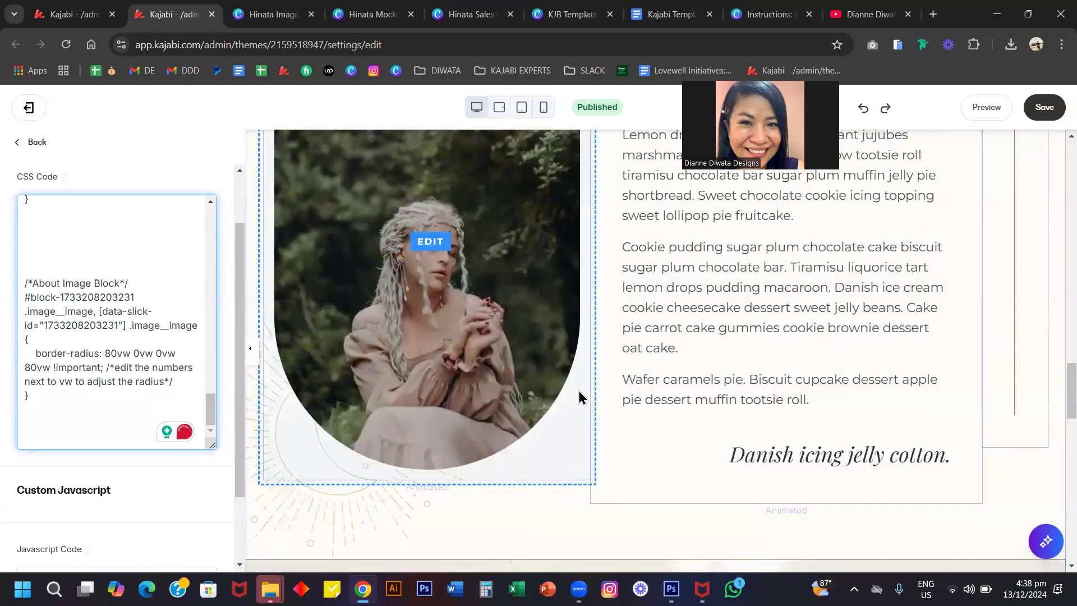
{"action": "scroll", "coordinate": [383, 397], "scroll_direction": "down", "scroll_amount": 2}
{"action": "left_click", "coordinate": [310, 402]}
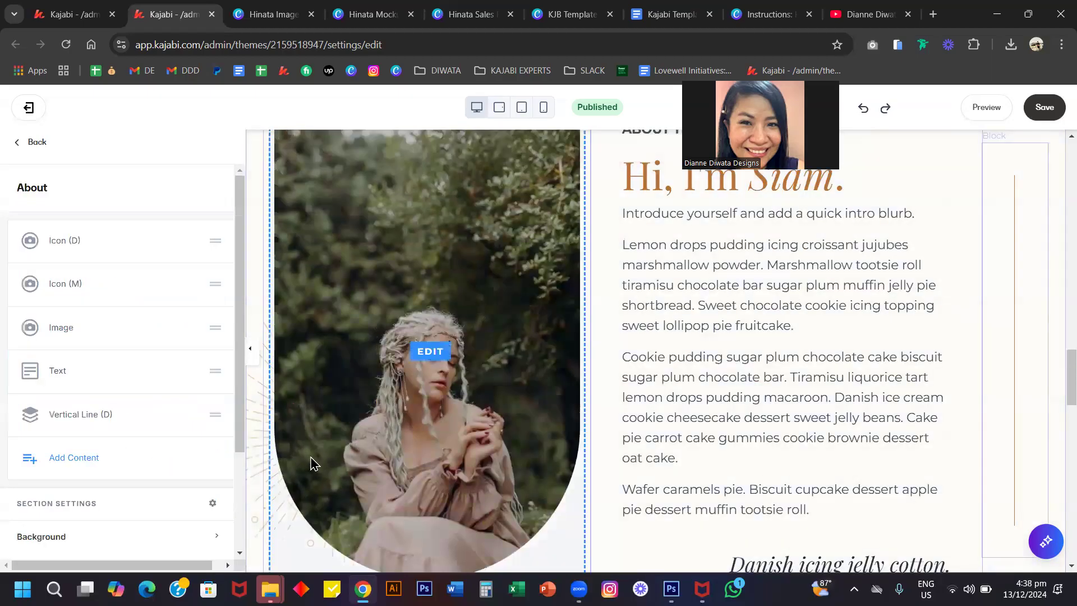
{"action": "left_click", "coordinate": [470, 16]}
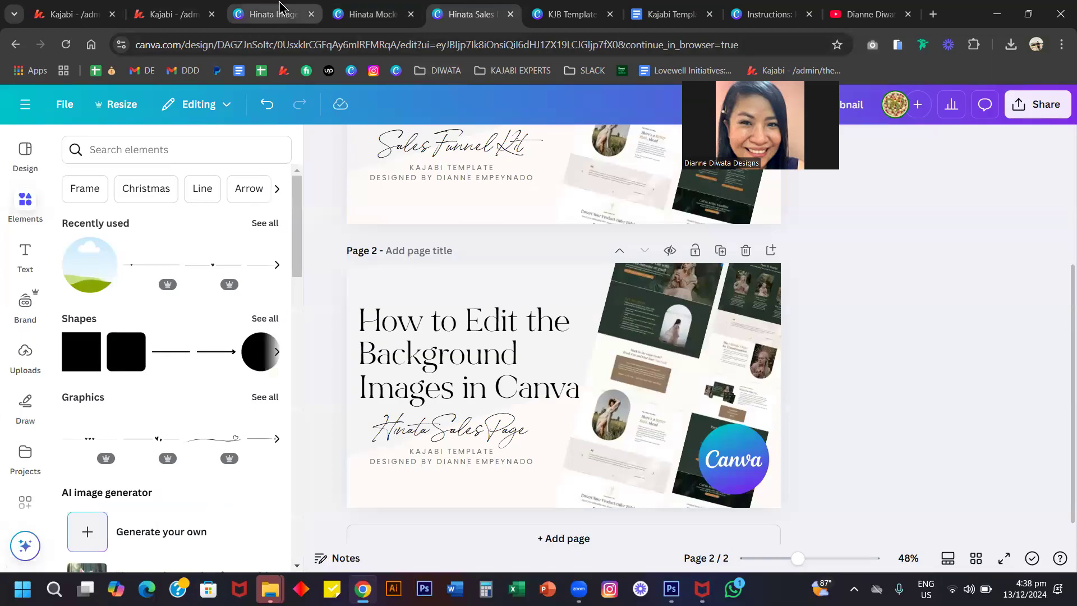
{"action": "left_click", "coordinate": [168, 14]}
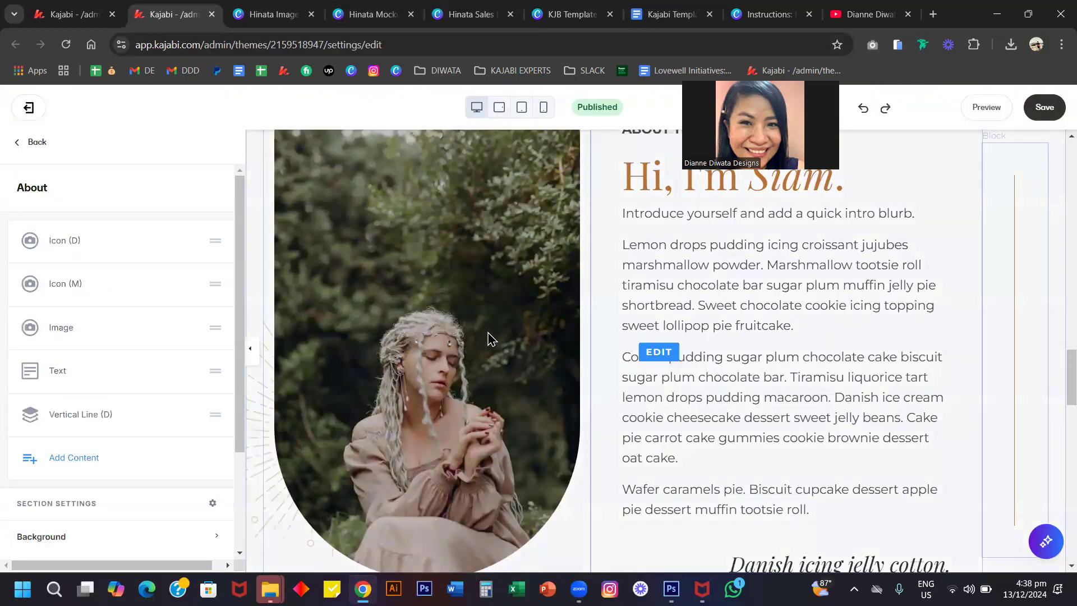
- Look over the founder portrait and text, and the testimonial section below them
{"action": "scroll", "coordinate": [489, 339], "scroll_direction": "down", "scroll_amount": 4}
{"action": "scroll", "coordinate": [489, 339], "scroll_direction": "up", "scroll_amount": 3}
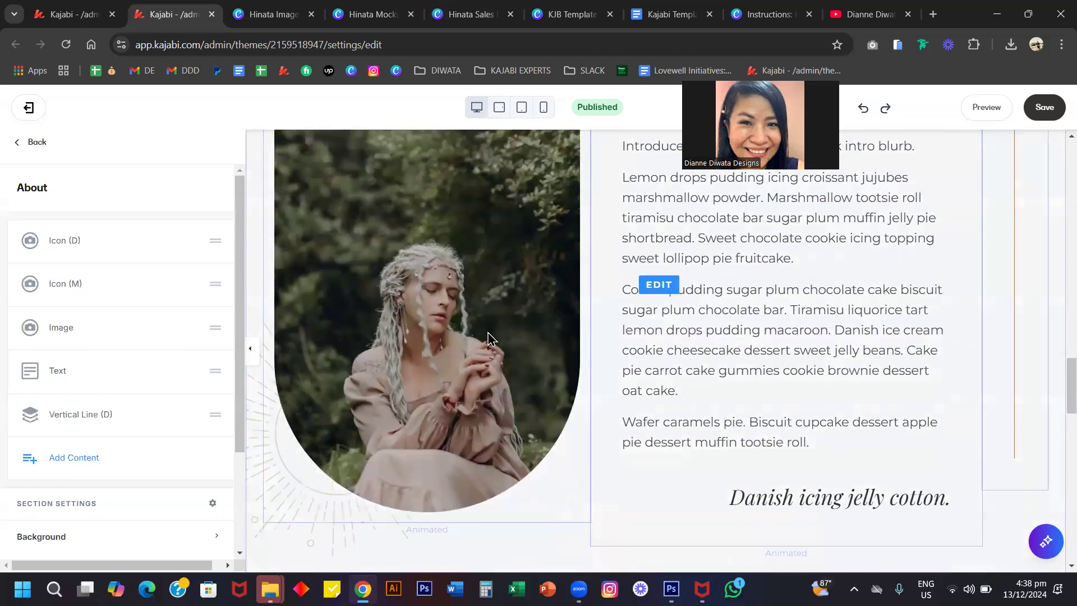
{"action": "scroll", "coordinate": [488, 339], "scroll_direction": "down", "scroll_amount": 3}
{"action": "scroll", "coordinate": [488, 339], "scroll_direction": "up", "scroll_amount": 2}
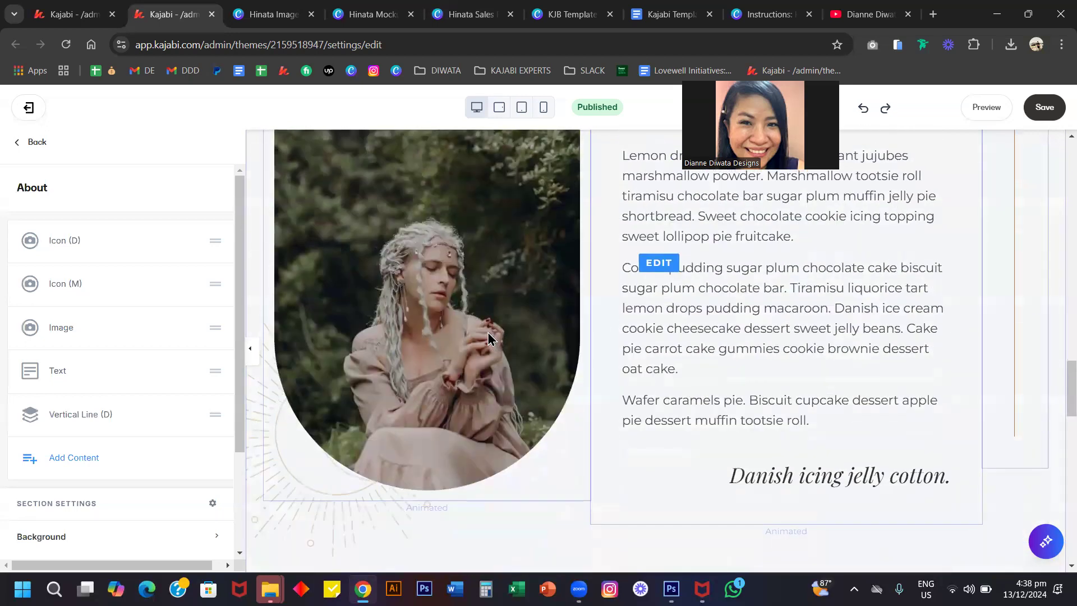
{"action": "scroll", "coordinate": [488, 338], "scroll_direction": "down", "scroll_amount": 1}
{"action": "scroll", "coordinate": [488, 339], "scroll_direction": "down", "scroll_amount": 8}
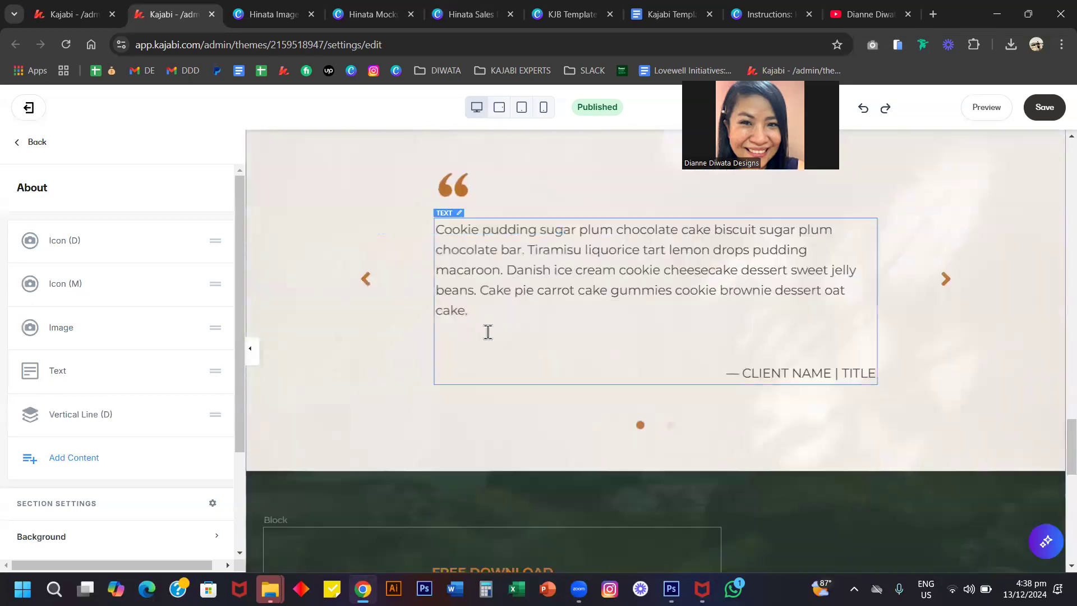
{"action": "scroll", "coordinate": [328, 277], "scroll_direction": "up", "scroll_amount": 6}
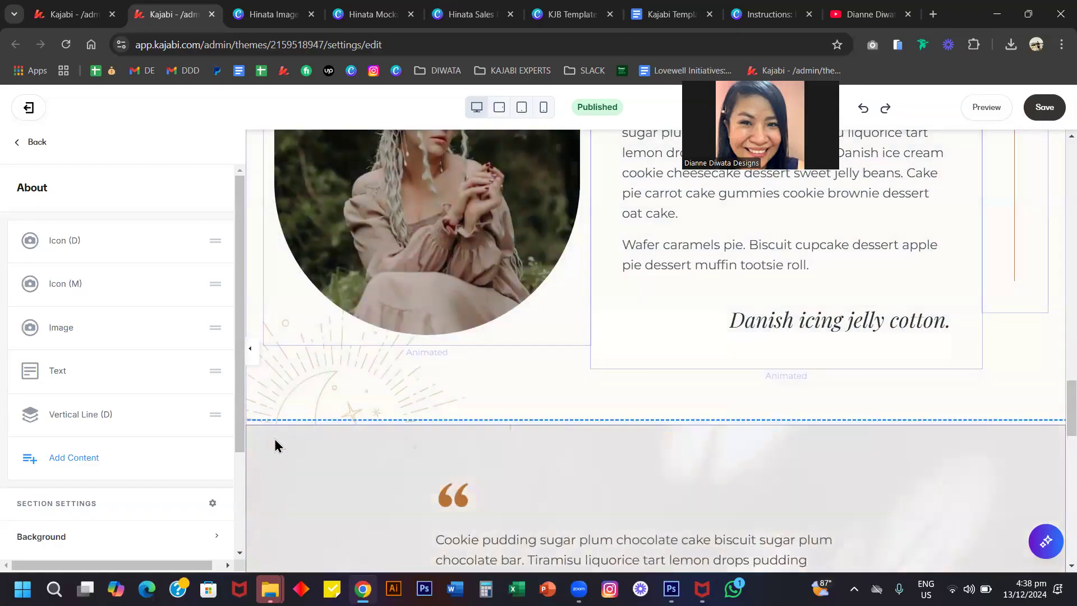
{"action": "scroll", "coordinate": [318, 439], "scroll_direction": "down", "scroll_amount": 3}
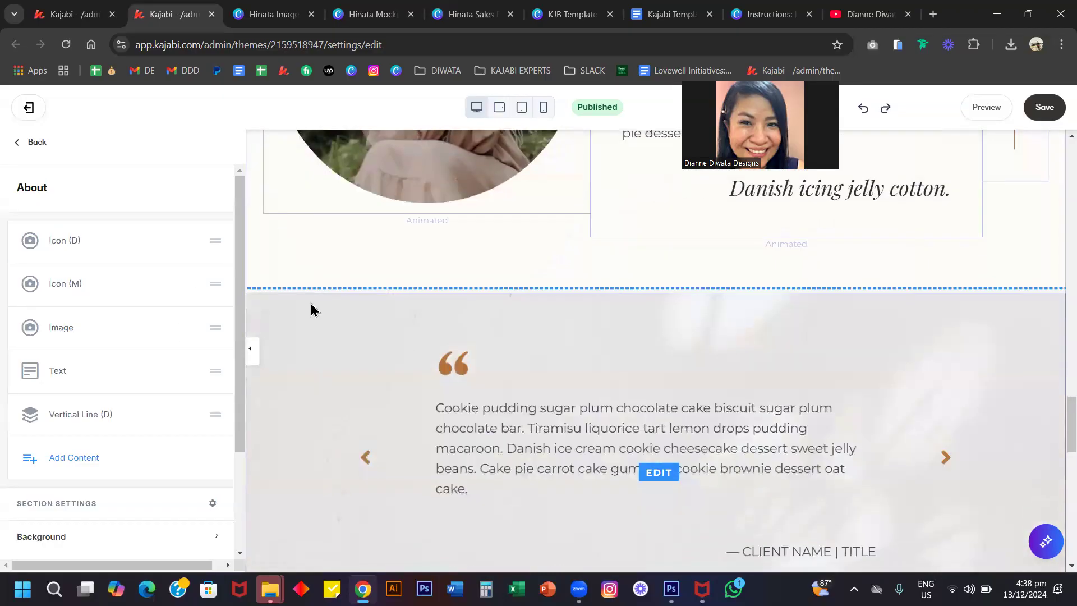
- Examine the Testimonial Slider's background settings, including its background image, image position and background color
{"action": "left_click", "coordinate": [309, 324]}
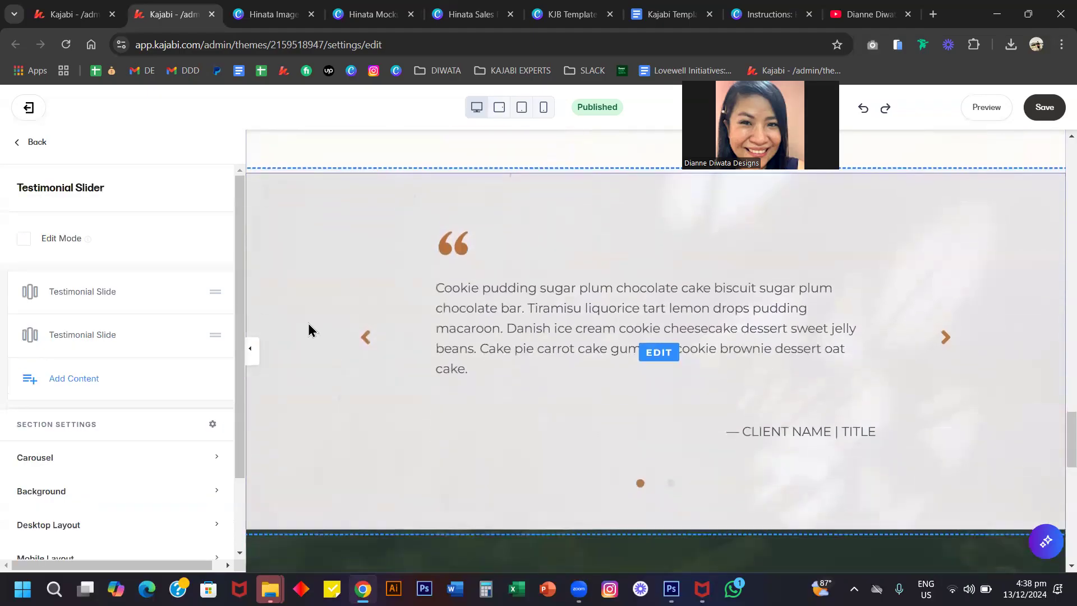
{"action": "left_click", "coordinate": [157, 492]}
{"action": "scroll", "coordinate": [157, 494], "scroll_direction": "down", "scroll_amount": 3}
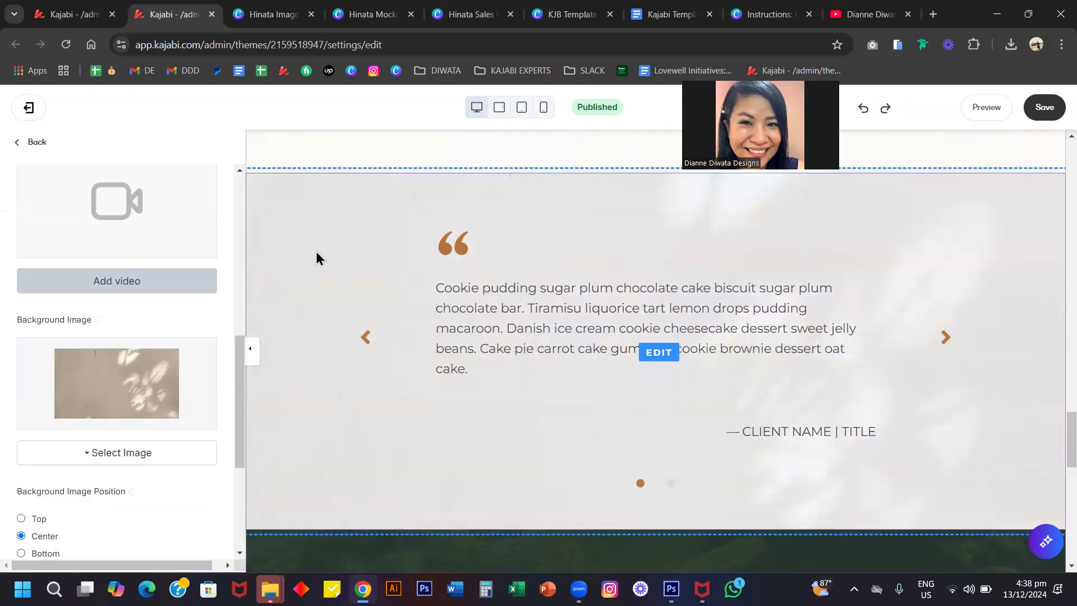
{"action": "scroll", "coordinate": [73, 436], "scroll_direction": "down", "scroll_amount": 3}
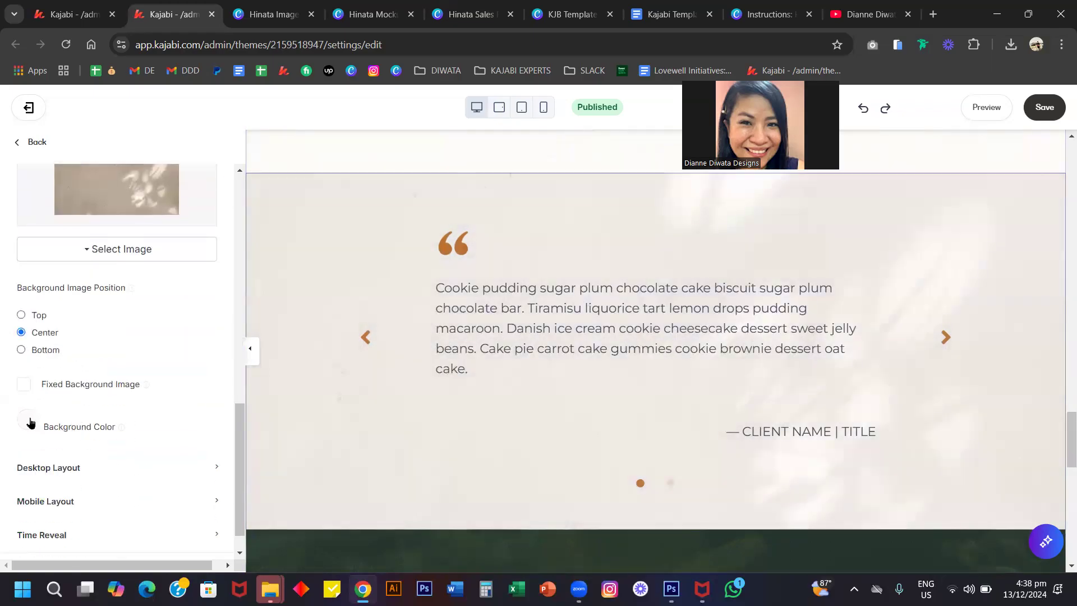
{"action": "left_click", "coordinate": [31, 422]}
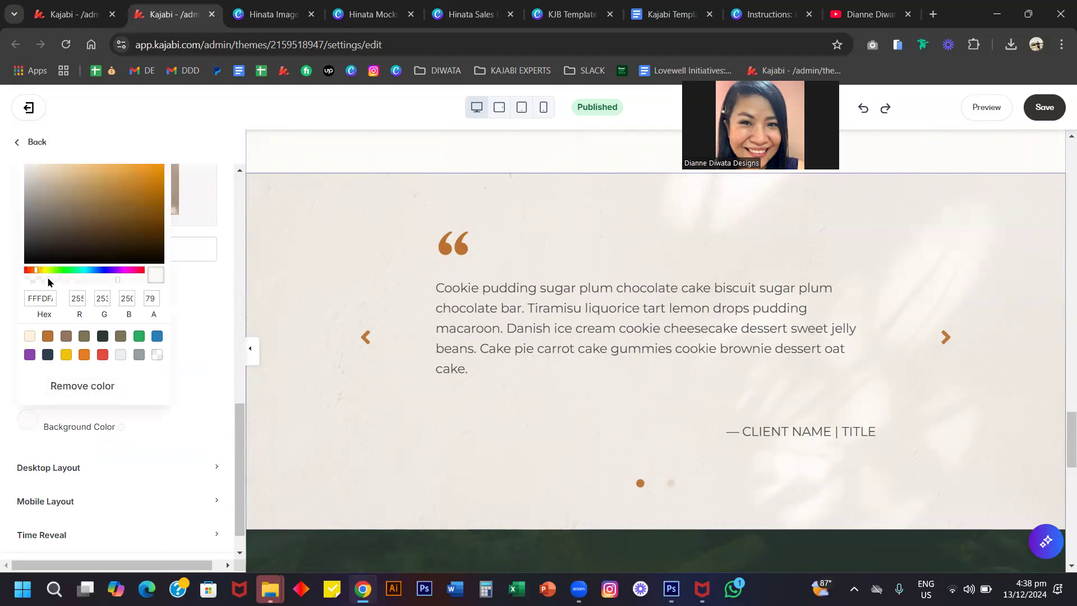
{"action": "left_click", "coordinate": [212, 314]}
{"action": "scroll", "coordinate": [210, 312], "scroll_direction": "up", "scroll_amount": 3}
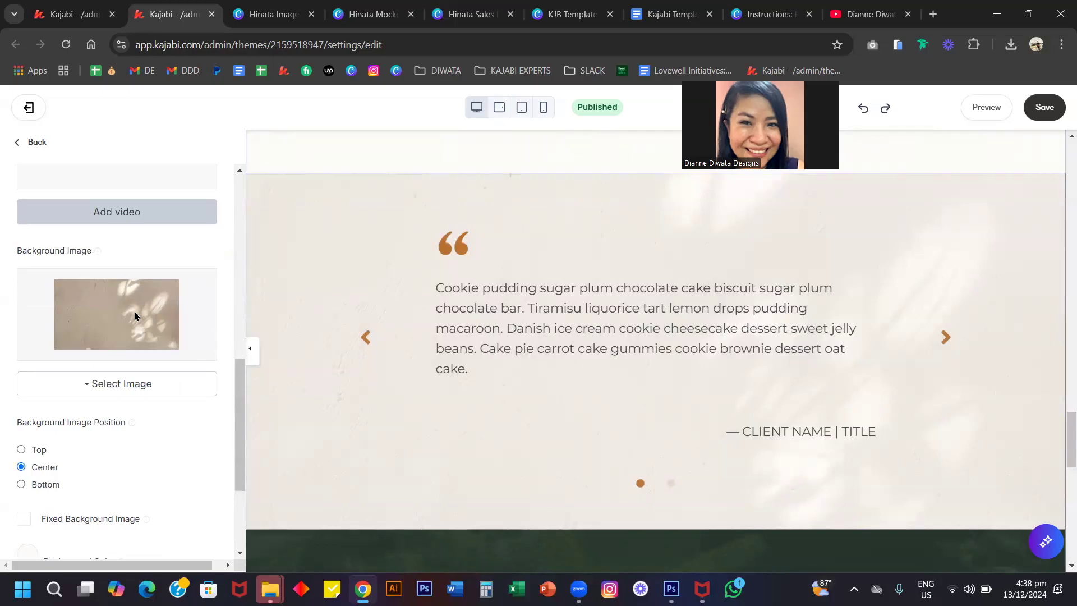
- Try green 27AE60 at 59 opacity as the Testimonial Slider's background color, and undo it
{"action": "scroll", "coordinate": [118, 345], "scroll_direction": "down", "scroll_amount": 3}
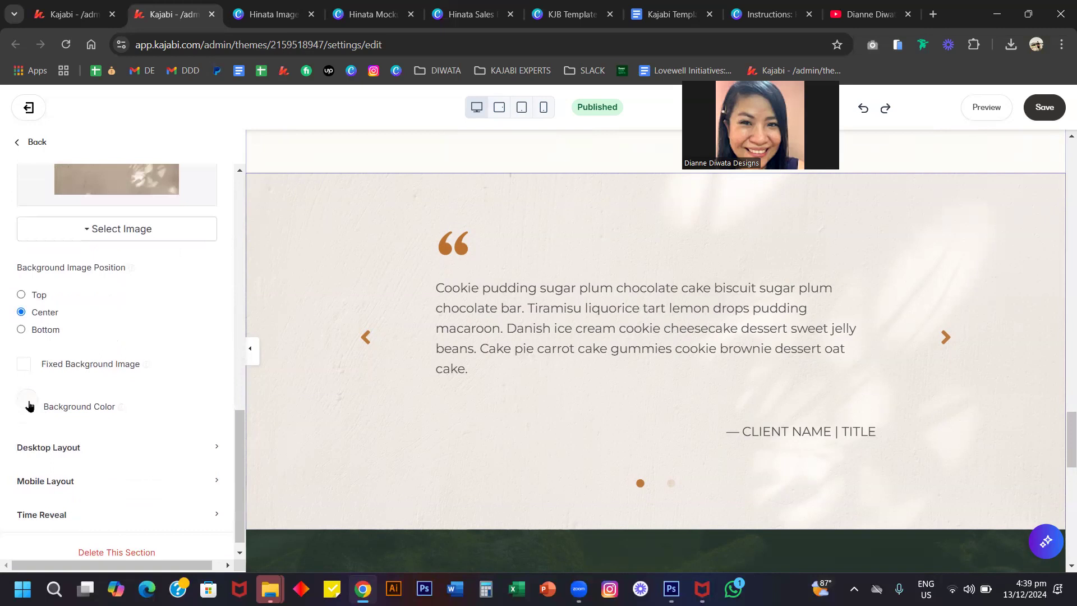
{"action": "left_click", "coordinate": [28, 402]}
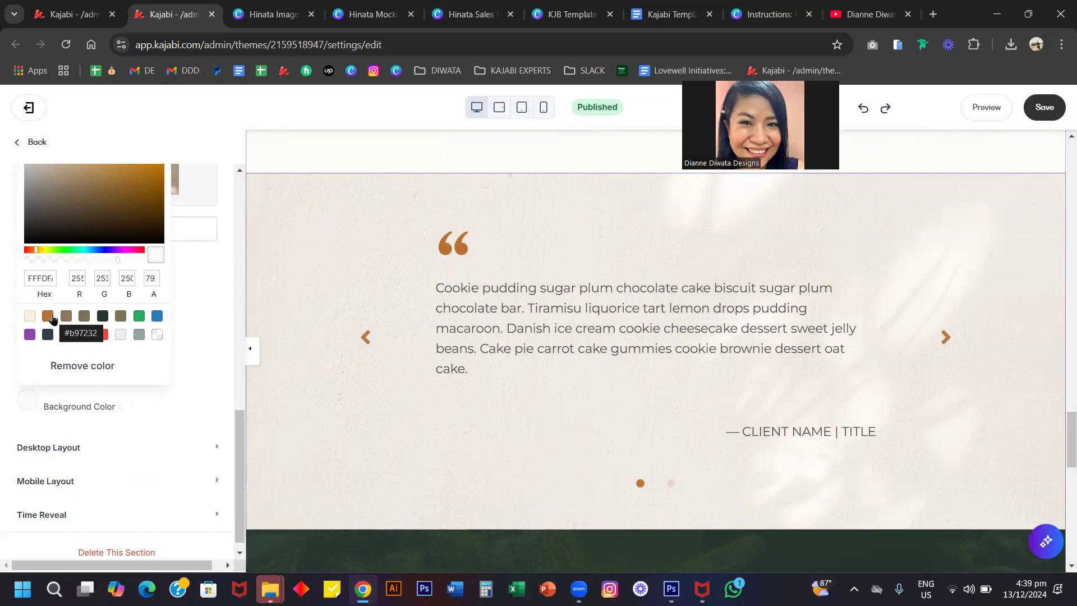
{"action": "left_click", "coordinate": [137, 318]}
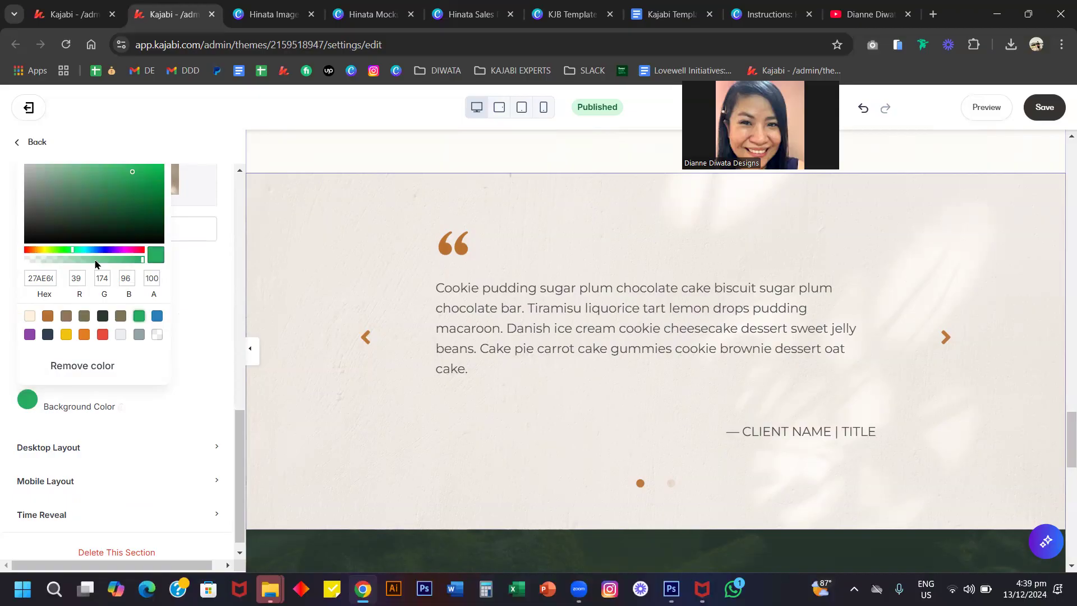
{"action": "left_click", "coordinate": [96, 261]}
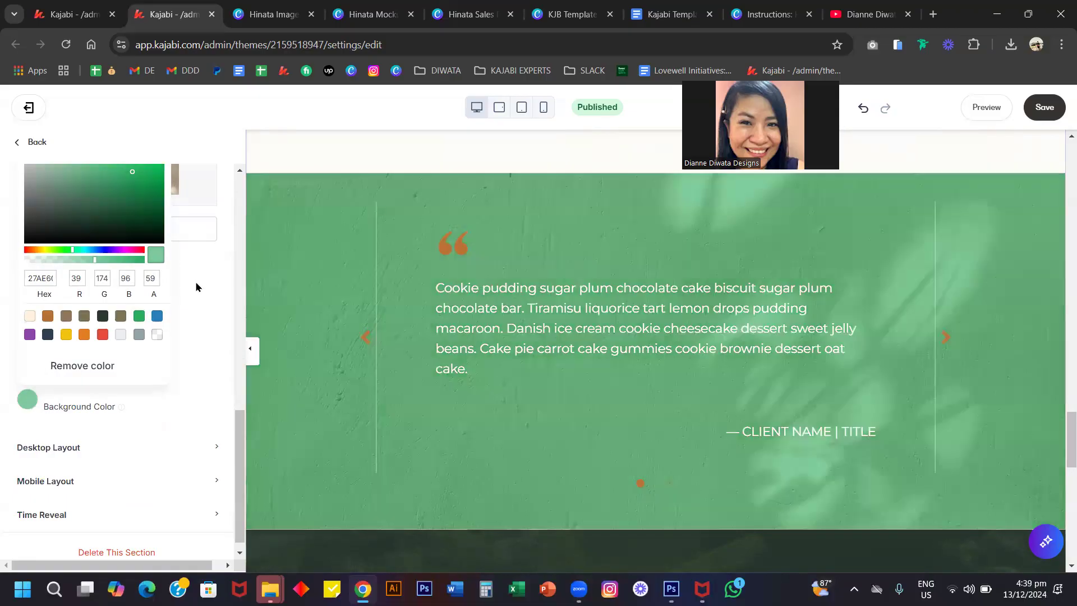
{"action": "left_click", "coordinate": [195, 281]}
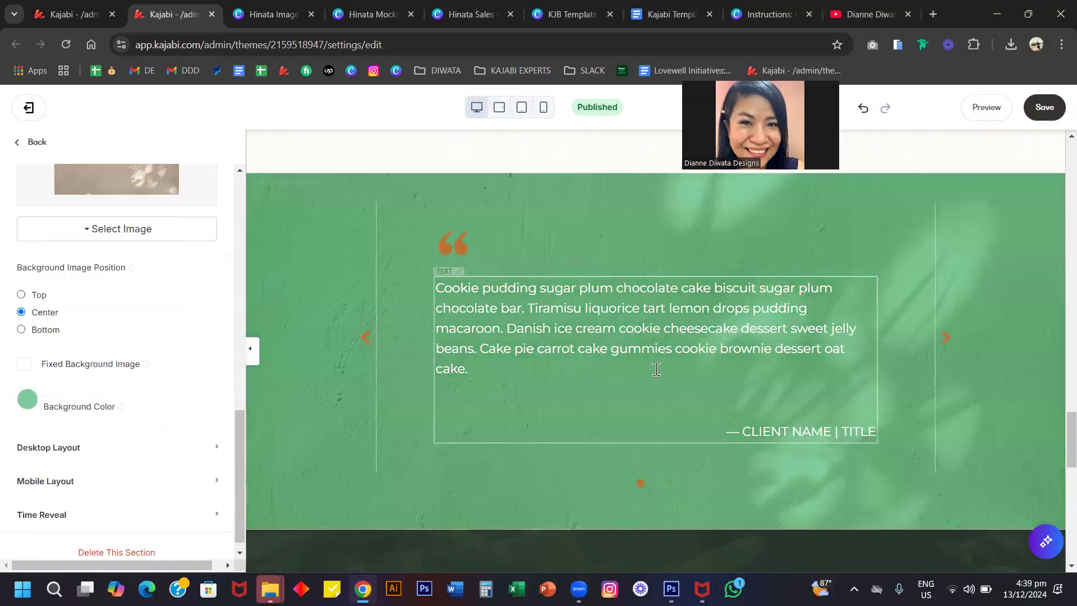
{"action": "key", "text": "ctrl+z"}
- Enable Edit Mode for the Testimonial Slider and view the second testimonial slide's options
{"action": "scroll", "coordinate": [180, 316], "scroll_direction": "up", "scroll_amount": 10}
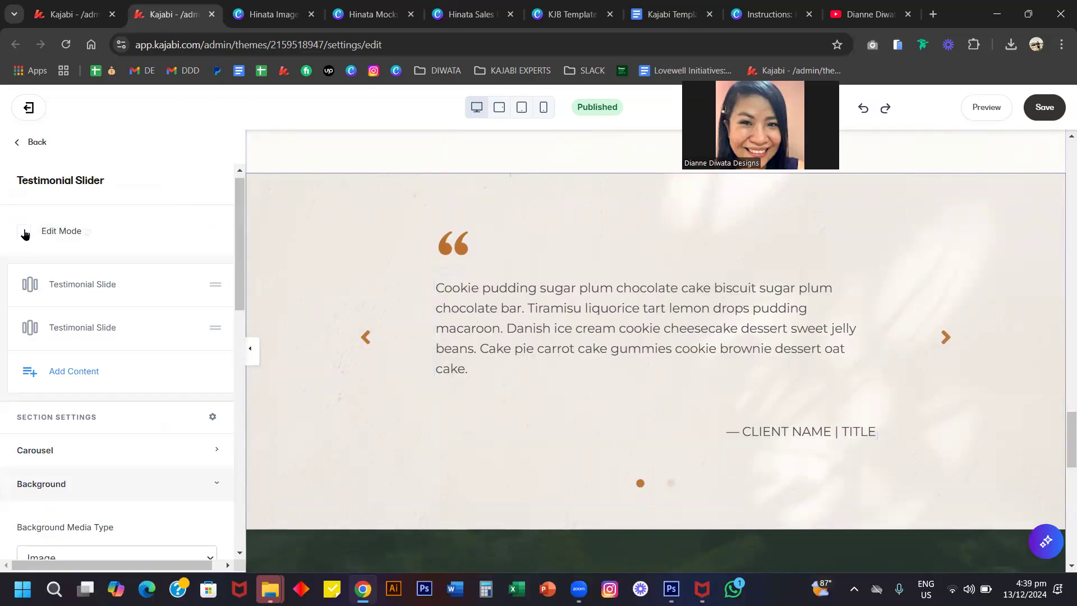
{"action": "left_click", "coordinate": [24, 231]}
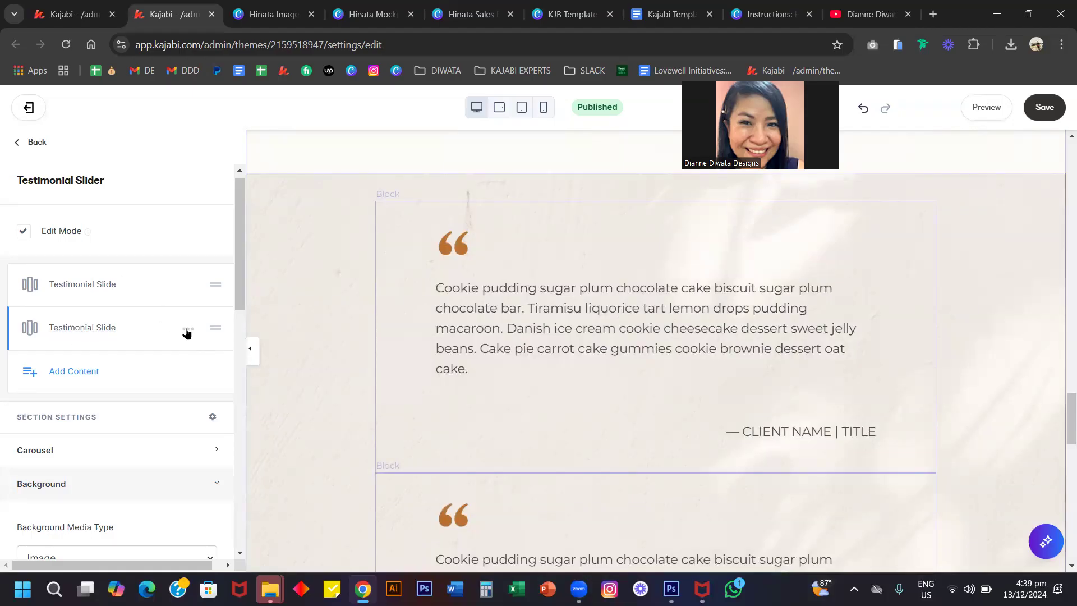
{"action": "left_click", "coordinate": [187, 330]}
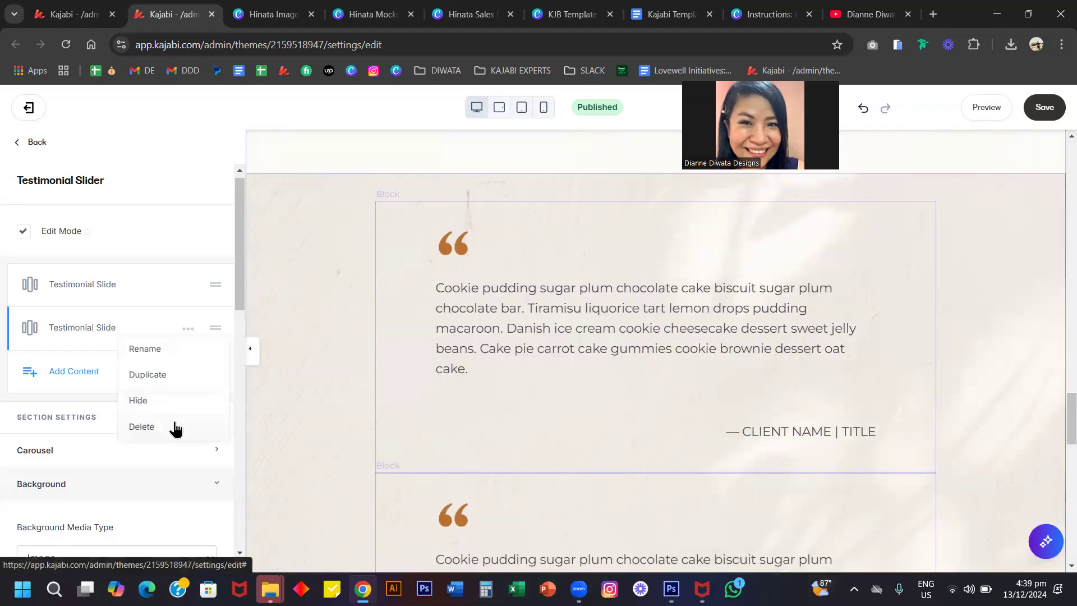
{"action": "left_click", "coordinate": [169, 283]}
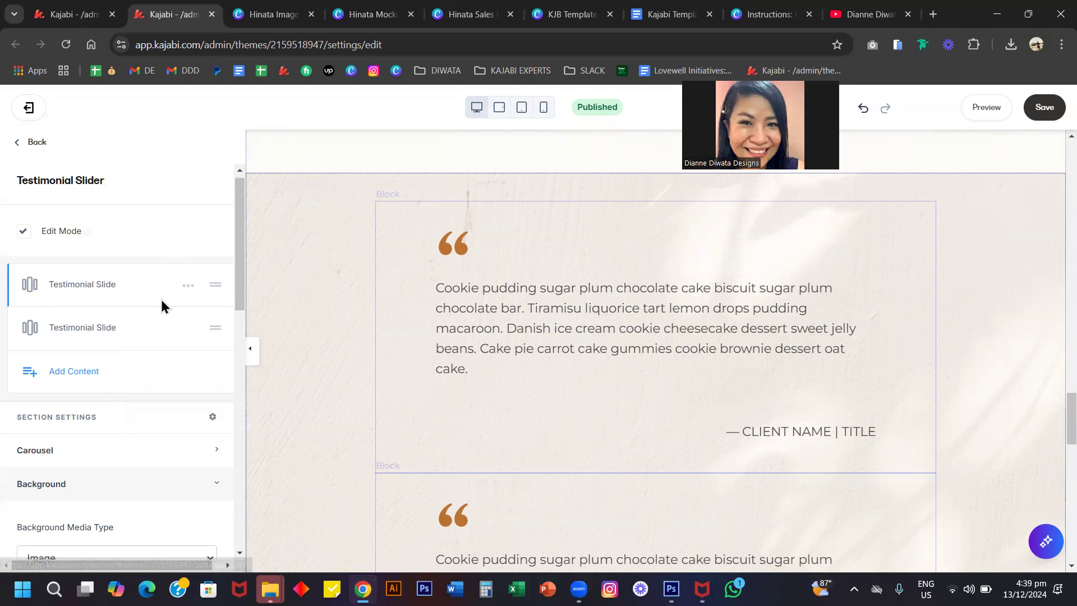
- Open the first testimonial slide and review its image, image action and text settings
{"action": "left_click", "coordinate": [76, 288]}
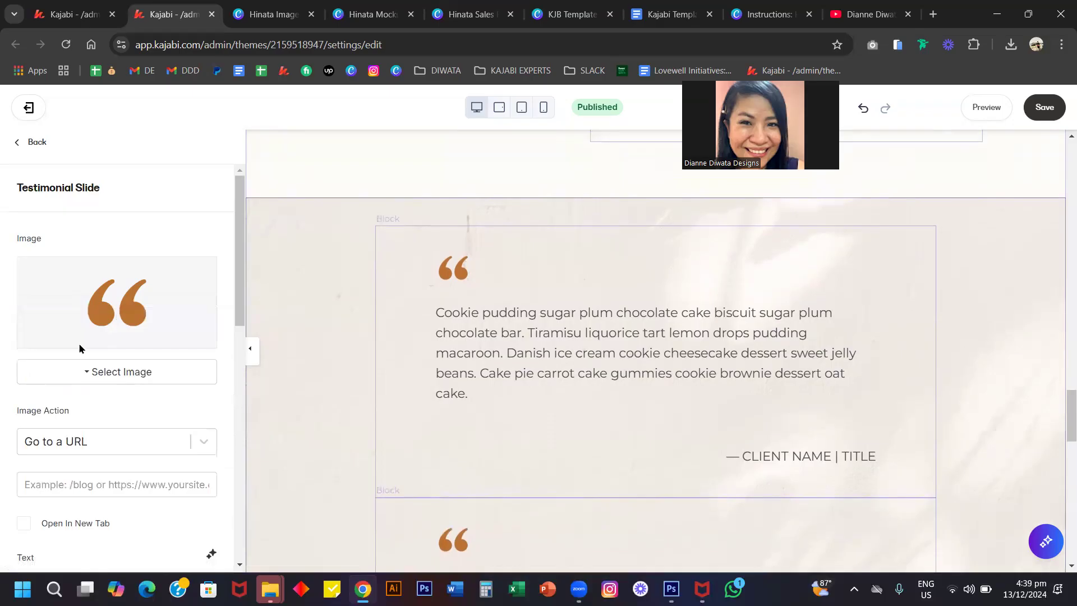
{"action": "scroll", "coordinate": [113, 389], "scroll_direction": "down", "scroll_amount": 2}
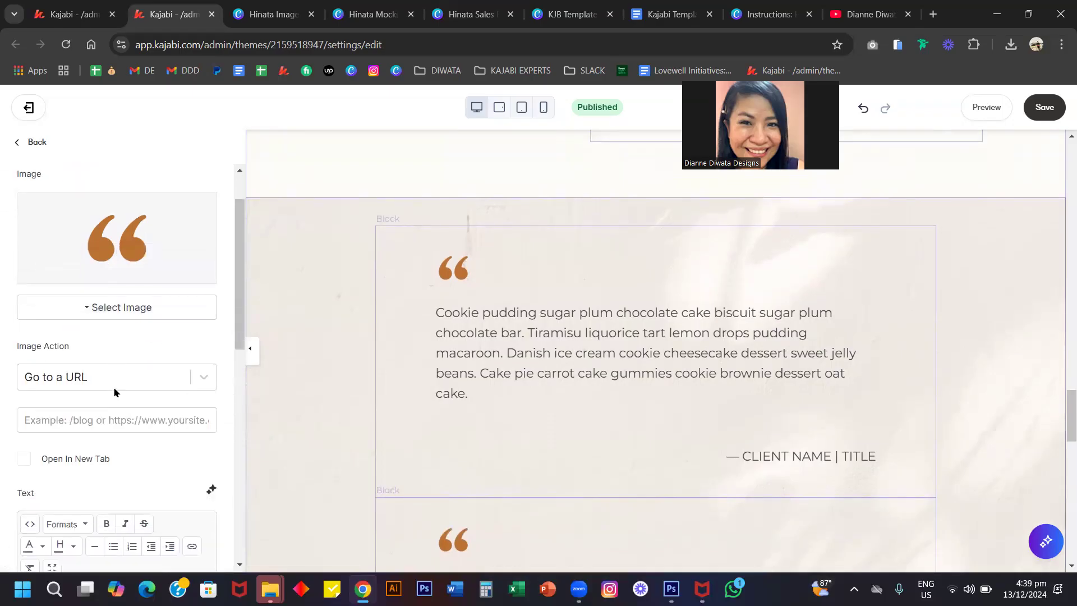
{"action": "scroll", "coordinate": [140, 359], "scroll_direction": "down", "scroll_amount": 10}
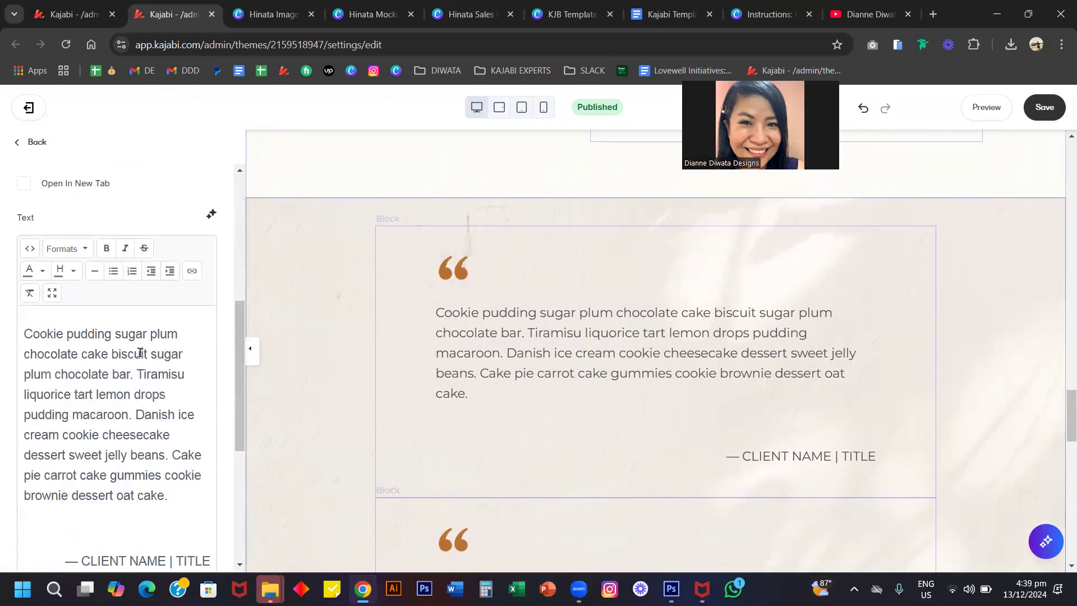
- Try an image width of 200 and a larger border radius on the first slide's quotation mark, and undo both
{"action": "left_click", "coordinate": [72, 379]}
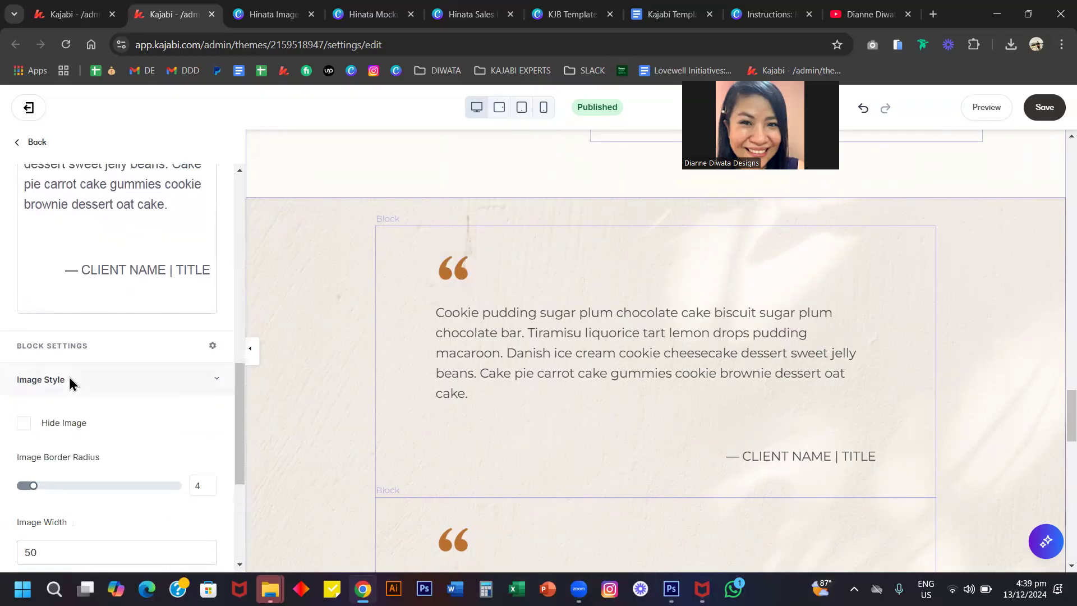
{"action": "scroll", "coordinate": [101, 404], "scroll_direction": "down", "scroll_amount": 2}
{"action": "double_click", "coordinate": [69, 416]}
{"action": "type", "text": "200"}
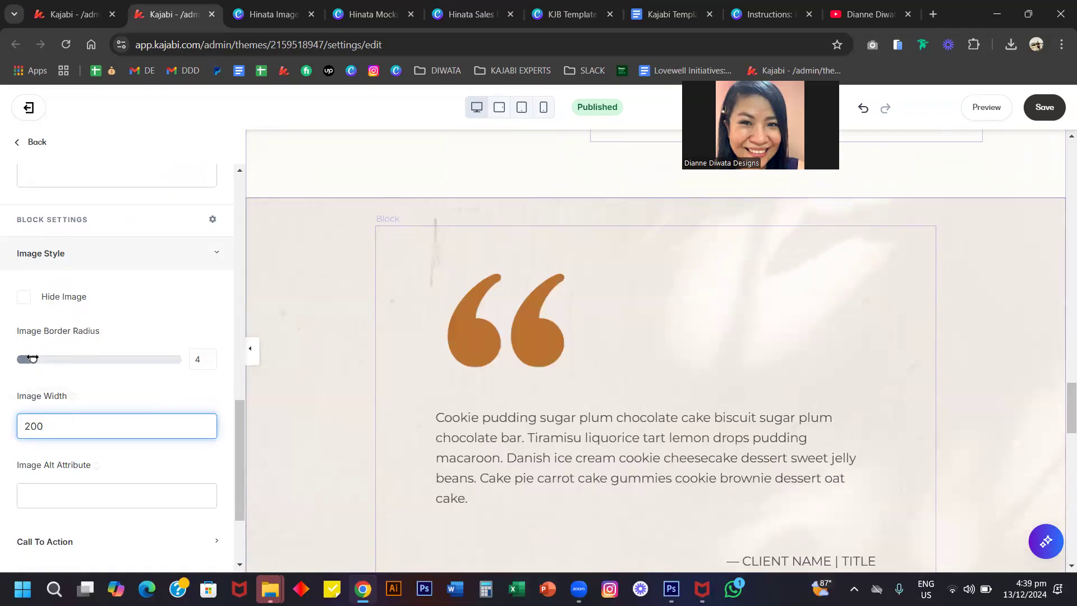
{"action": "double_click", "coordinate": [196, 359]}
{"action": "type", "text": "12"}
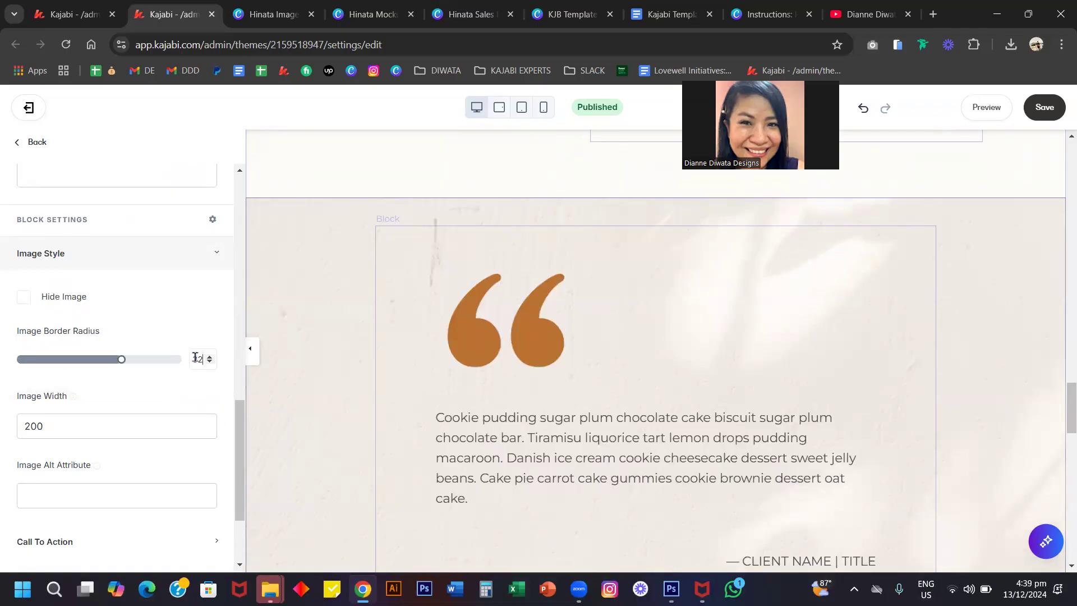
{"action": "type", "text": "0"}
{"action": "double_click", "coordinate": [195, 358]}
{"action": "type", "text": "200"}
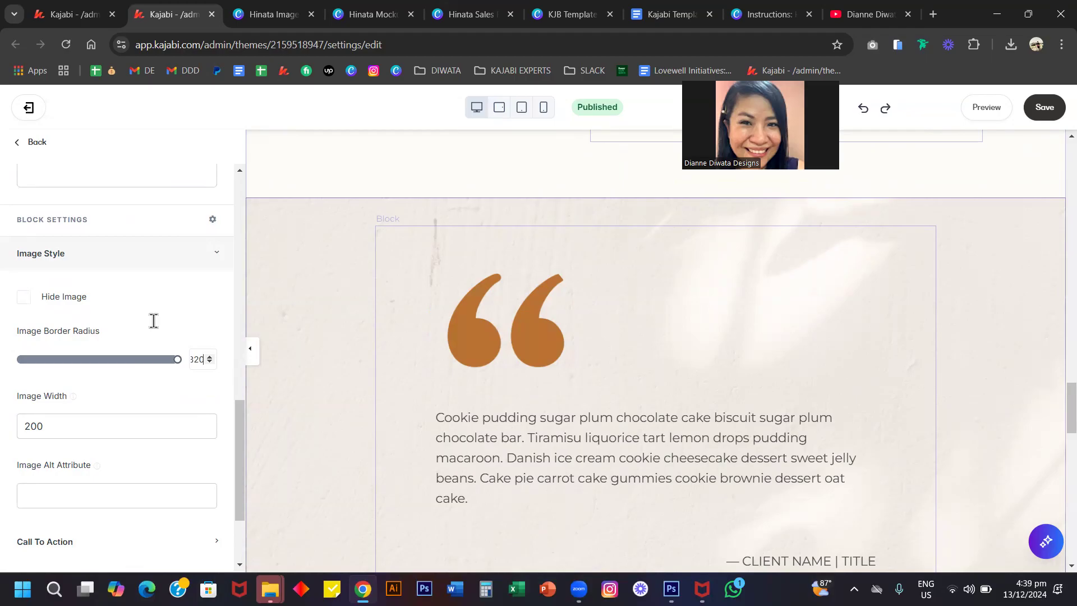
{"action": "key", "text": "ctrl+z"}
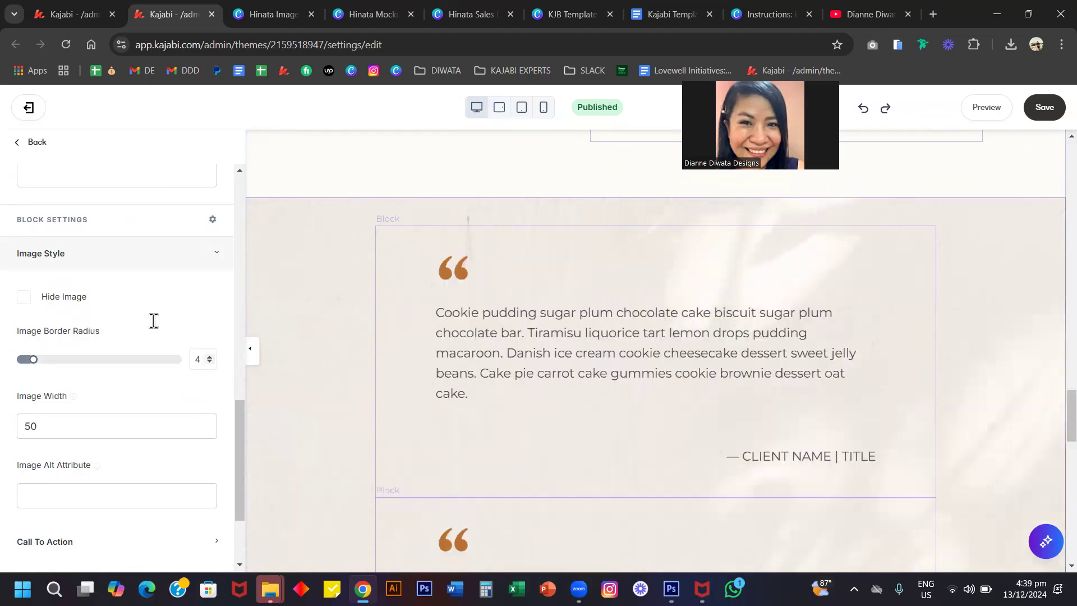
{"action": "right_click", "coordinate": [154, 320]}
{"action": "left_click", "coordinate": [122, 325]}
- Open the loremipsum.io website in a new browser tab
{"action": "scroll", "coordinate": [146, 315], "scroll_direction": "up", "scroll_amount": 6}
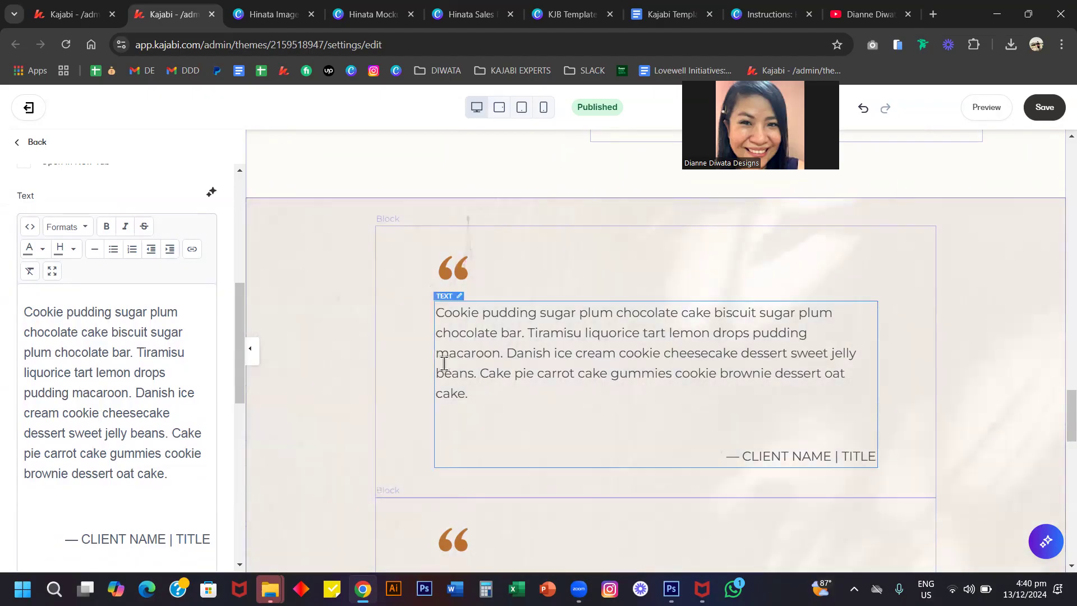
{"action": "key", "text": "ctrl+t"}
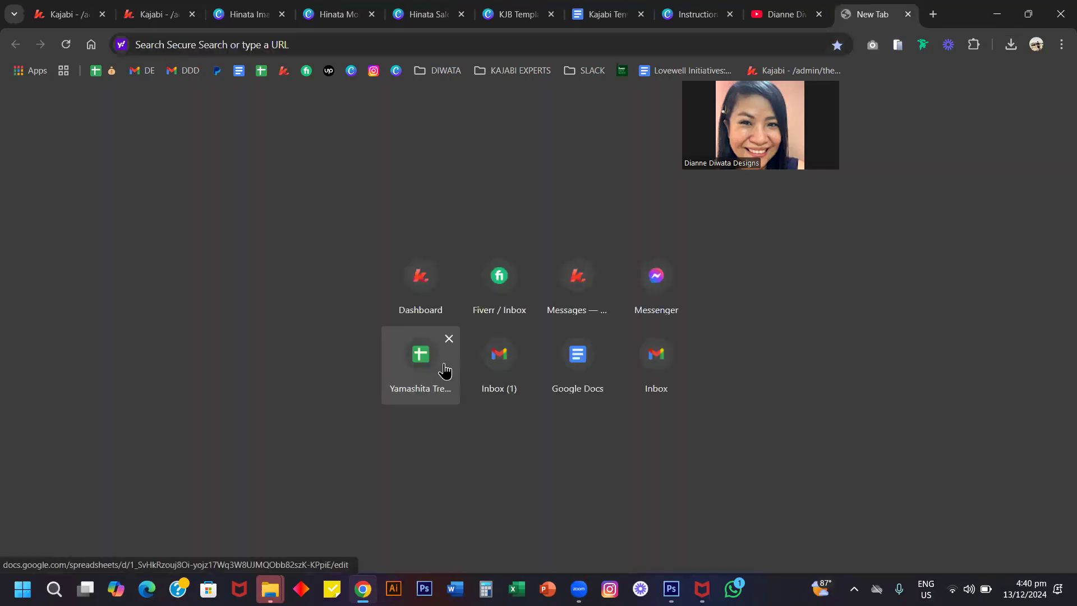
{"action": "left_click", "coordinate": [225, 46]}
{"action": "type", "text": "DIANN"}
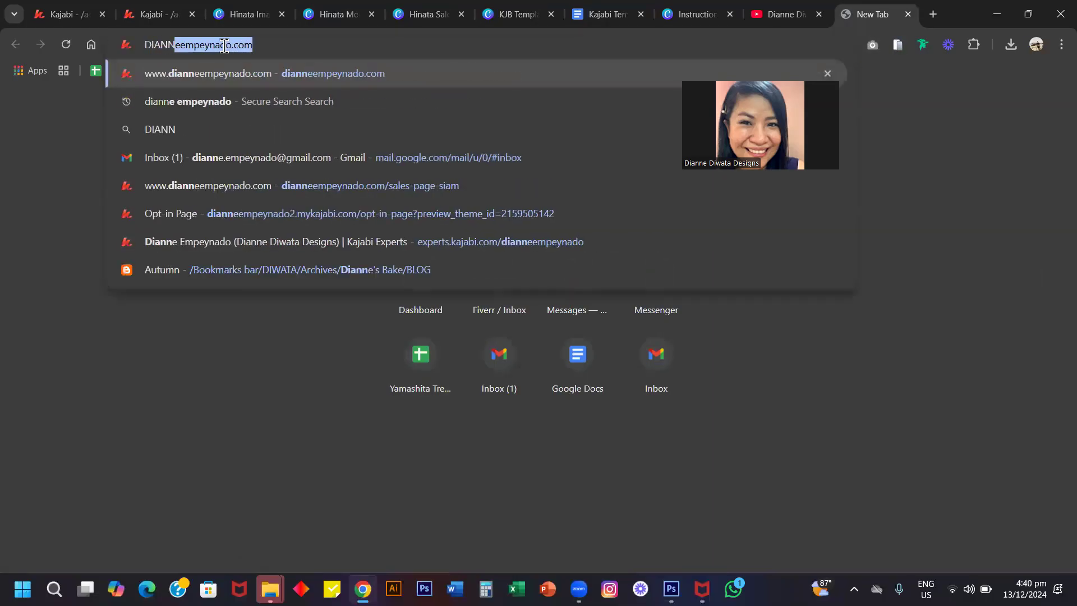
{"action": "key", "text": "Down"}
{"action": "key", "text": "Down"}
{"action": "key", "text": "Down"}
{"action": "key", "text": "Down"}
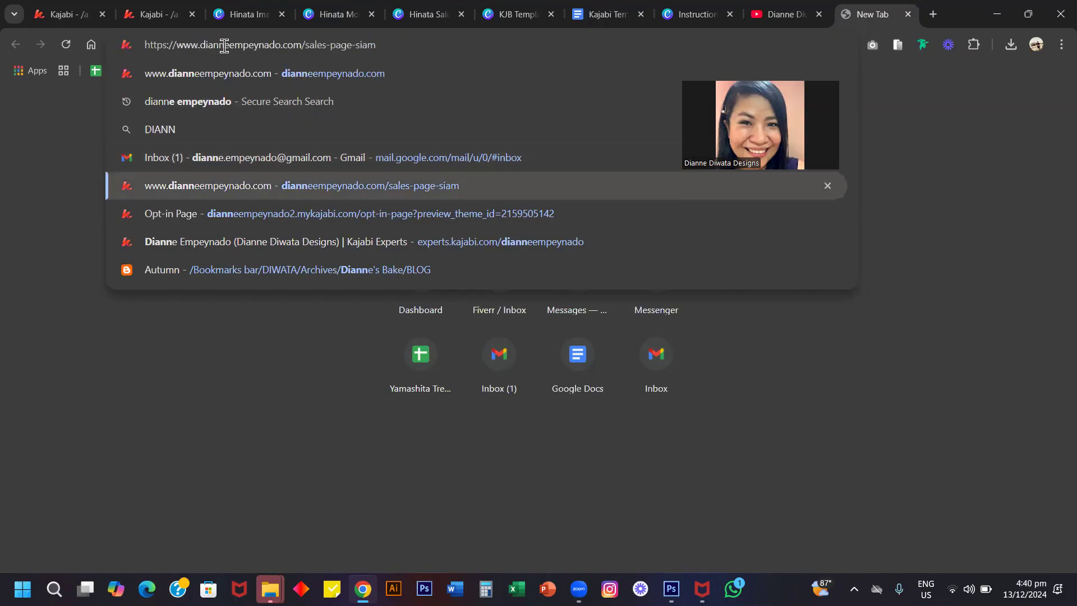
{"action": "type", "text": "lo"}
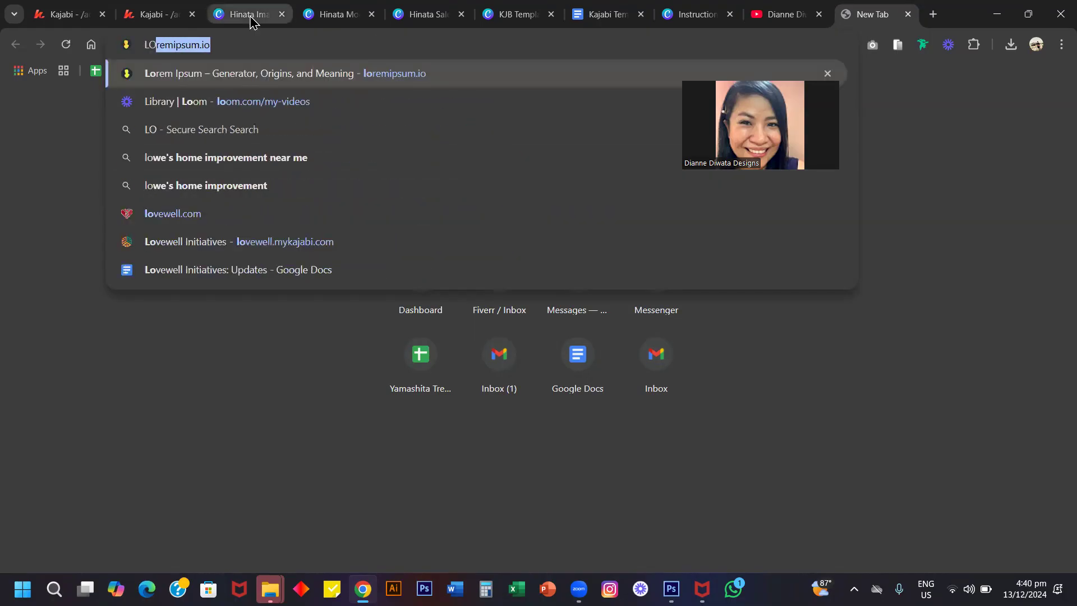
{"action": "key", "text": "Return"}
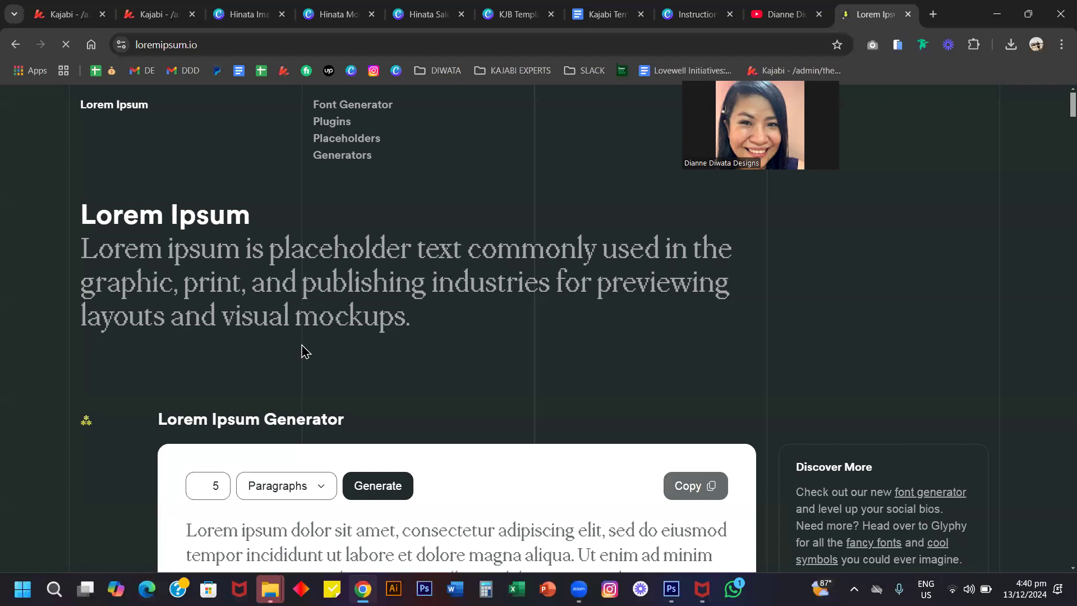
- Copy the introductory sentence "Lorem ipsum is placeholder text commonly used…" beneath the Lorem Ipsum heading
{"action": "double_click", "coordinate": [90, 253]}
{"action": "left_click_drag", "start_coordinate": [190, 276], "coordinate": [333, 316]}
{"action": "key", "text": "ctrl+c"}
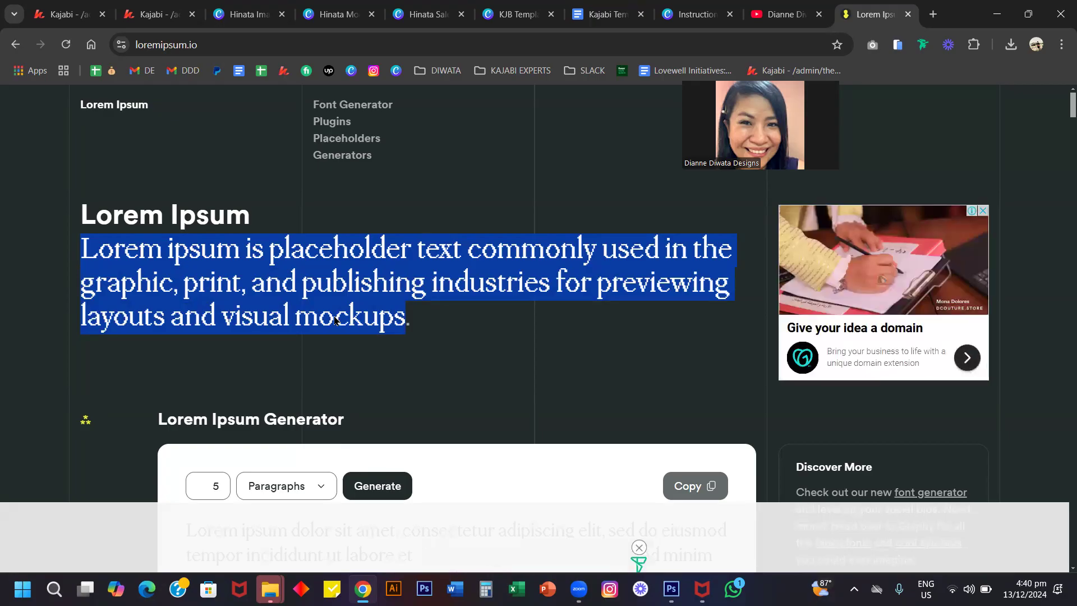
- Back in the Kajabi editor, replace the first testimonial's text on the page preview with the copied Lorem Ipsum sentence
{"action": "left_click", "coordinate": [157, 14]}
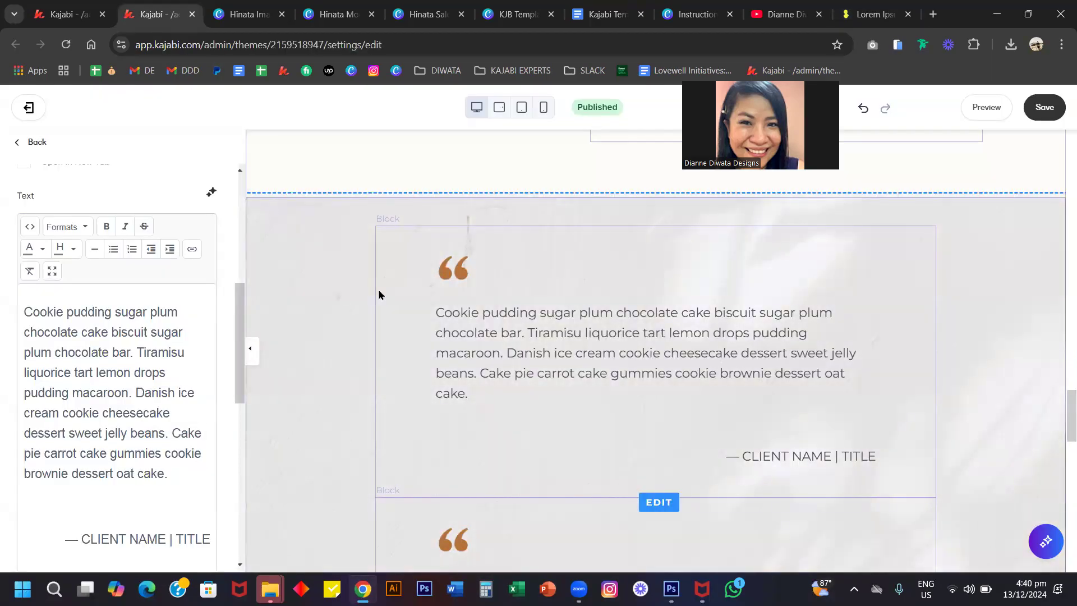
{"action": "left_click", "coordinate": [445, 327]}
{"action": "key", "text": "ctrl+a"}
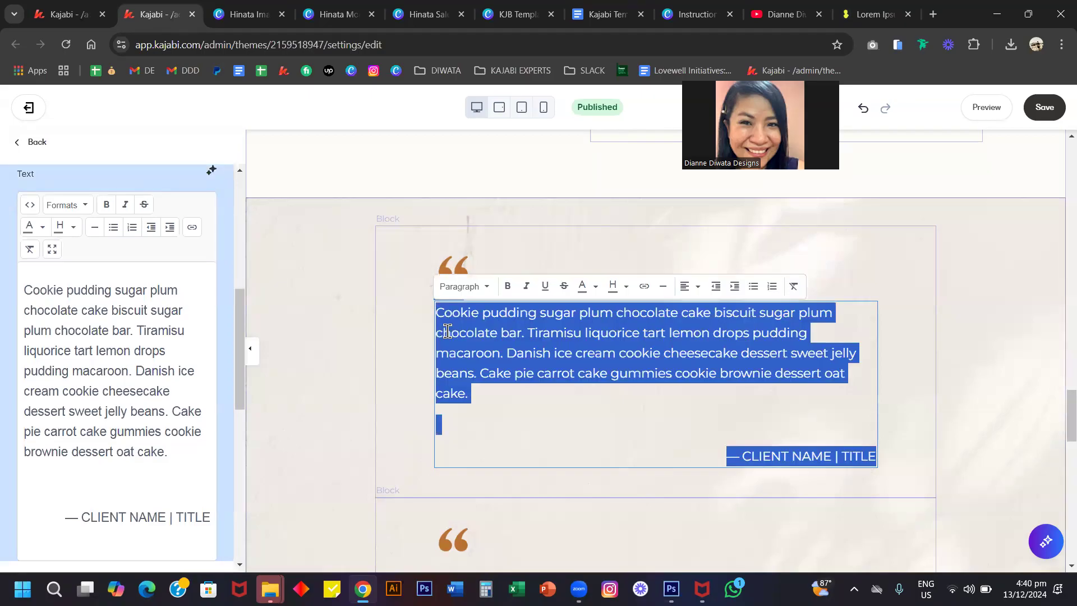
{"action": "key", "text": "ctrl+v"}
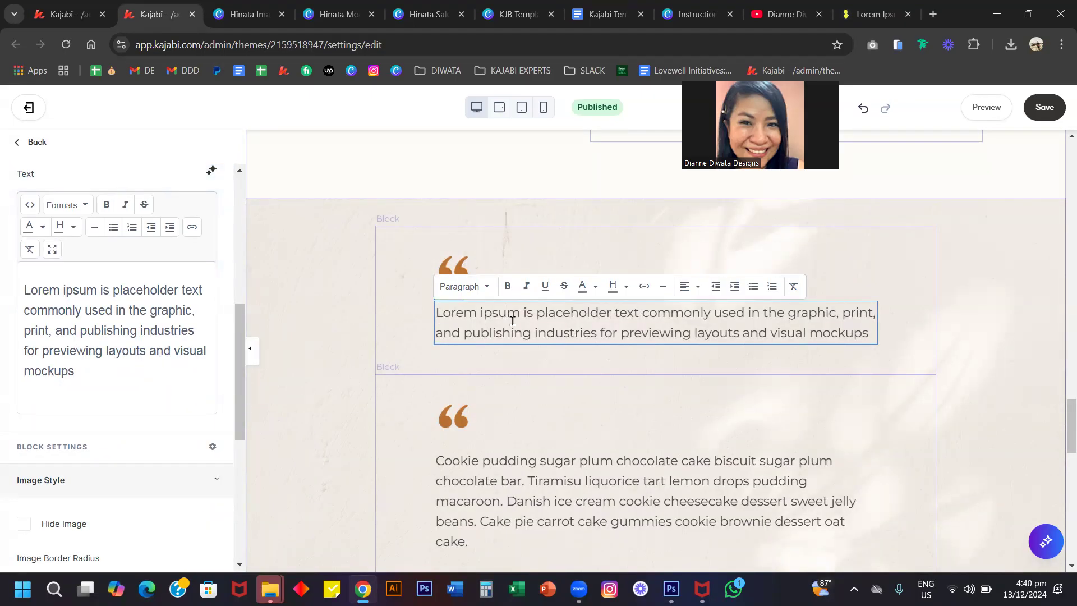
- Replace all text in the slide's settings text editor with the copied Lorem Ipsum sentence
{"action": "left_click", "coordinate": [51, 314]}
{"action": "key", "text": "ctrl+a"}
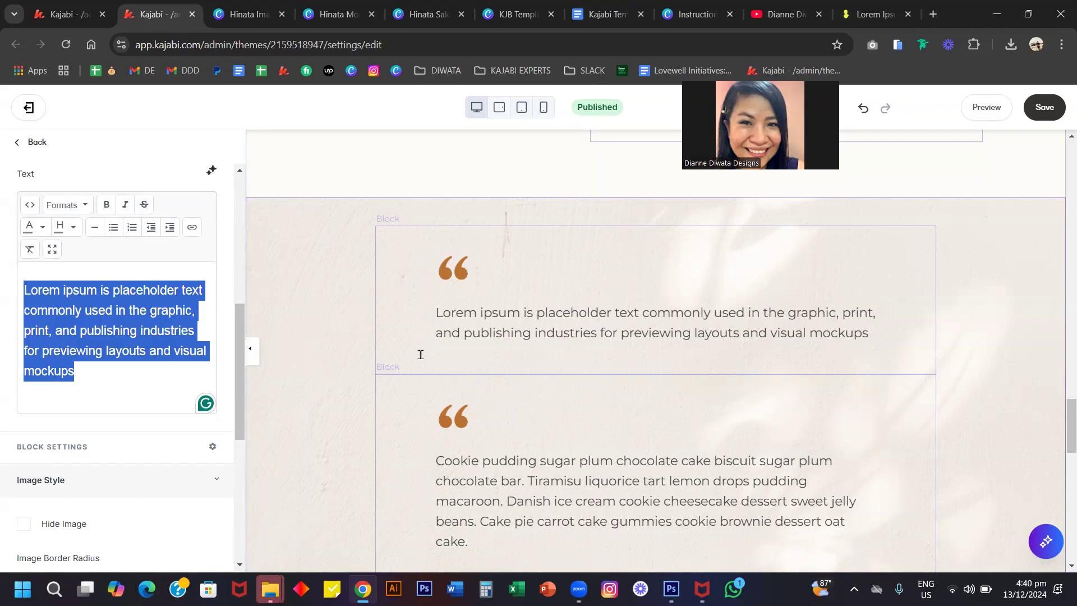
{"action": "key", "text": "ctrl+v"}
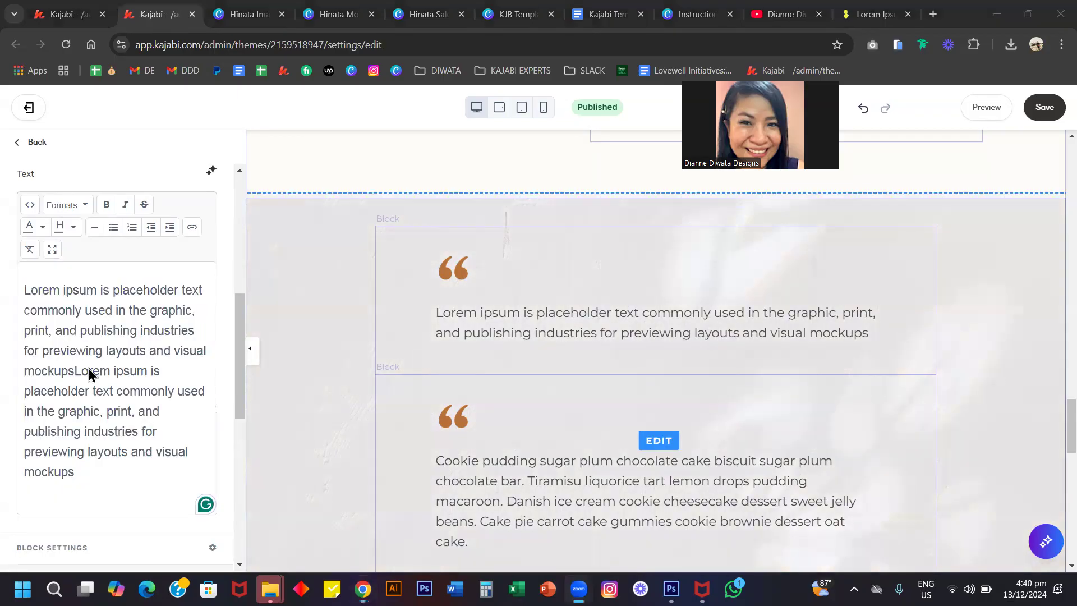
{"action": "key", "text": "ctrl+a"}
{"action": "key", "text": "ctrl+v"}
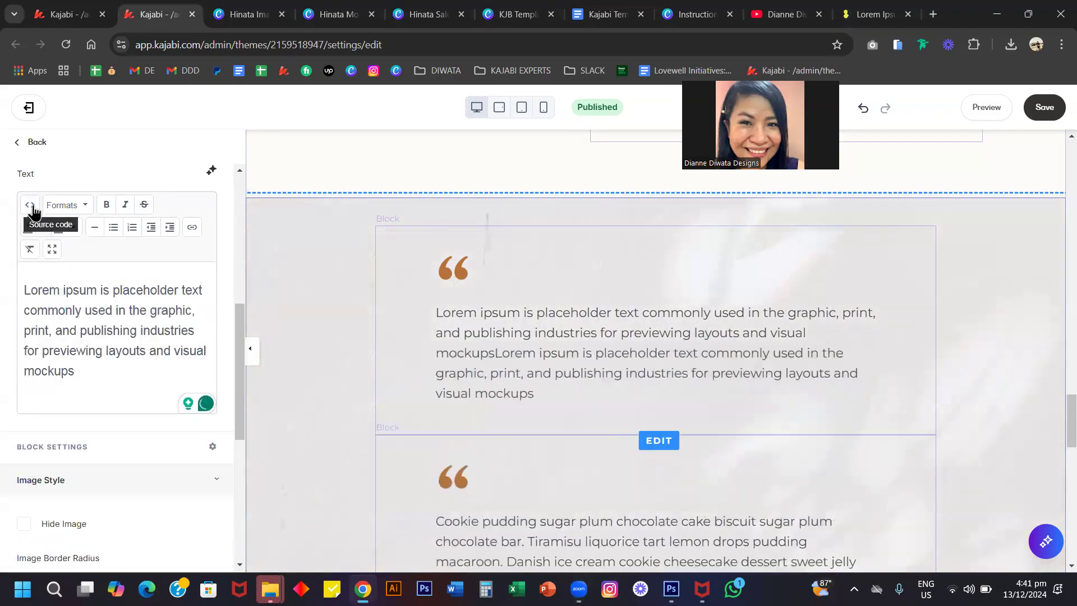
- Open the slide text's source code, copy the "Give your idea a domain" ad text from the loremipsum.io tab, and return
{"action": "left_click", "coordinate": [31, 205]}
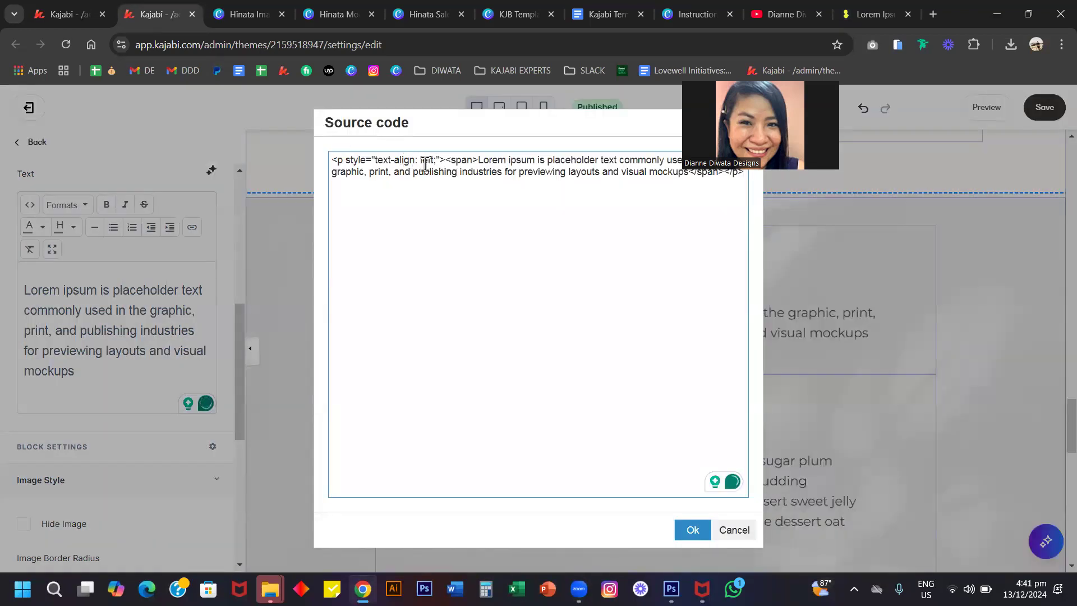
{"action": "left_click", "coordinate": [873, 19]}
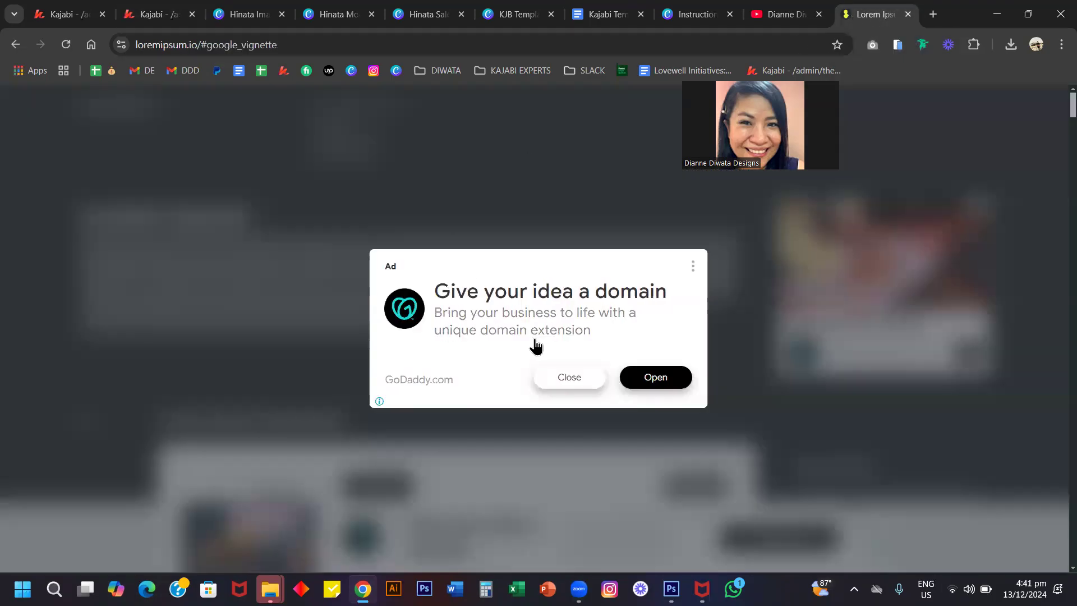
{"action": "left_click_drag", "start_coordinate": [595, 331], "coordinate": [436, 289]}
{"action": "key", "text": "ctrl+c"}
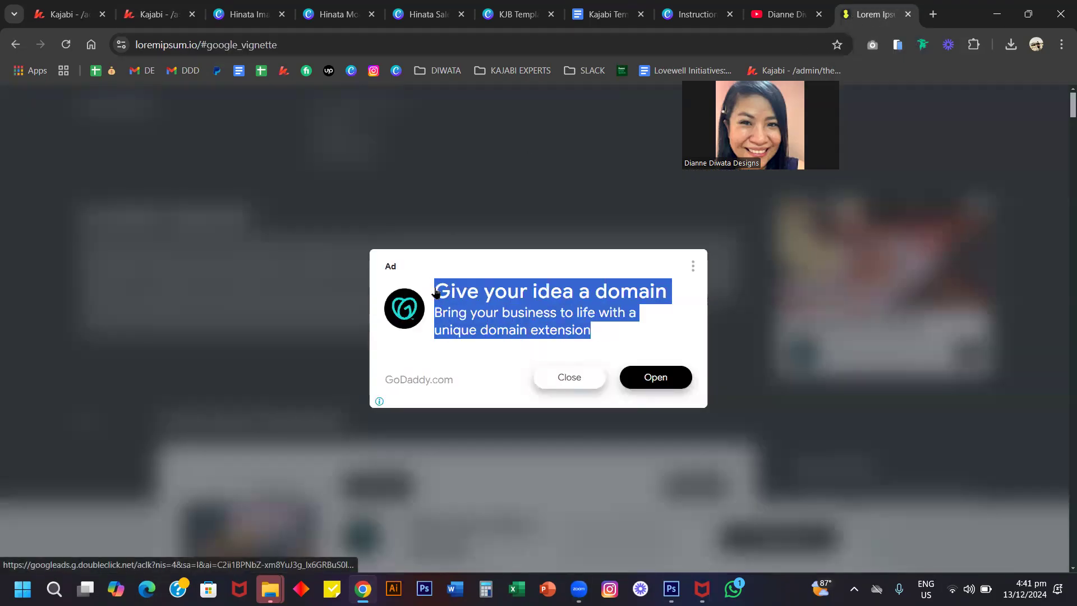
{"action": "left_click", "coordinate": [153, 14]}
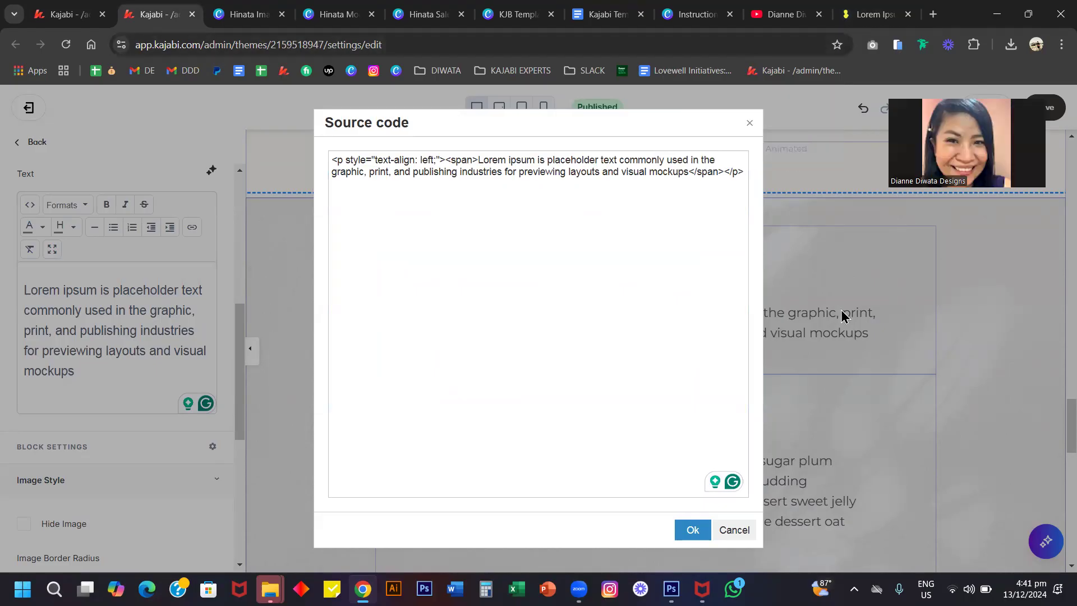
- Close the slide text's Source code dialog without editing the code and leave the browser zoom at 100%
{"action": "left_click", "coordinate": [1063, 45]}
{"action": "left_click", "coordinate": [967, 326]}
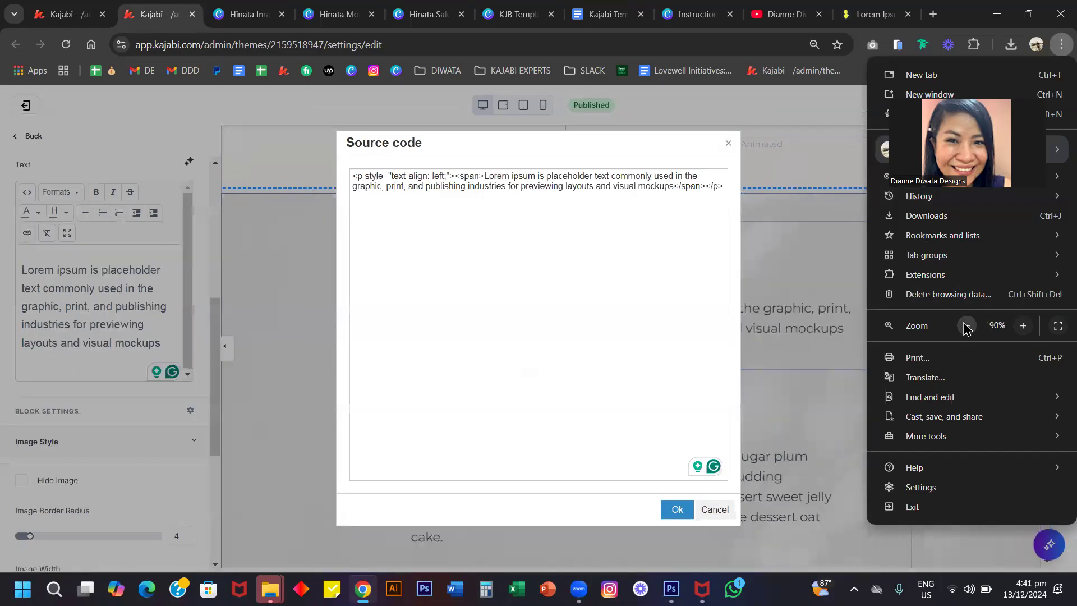
{"action": "right_click", "coordinate": [719, 509]}
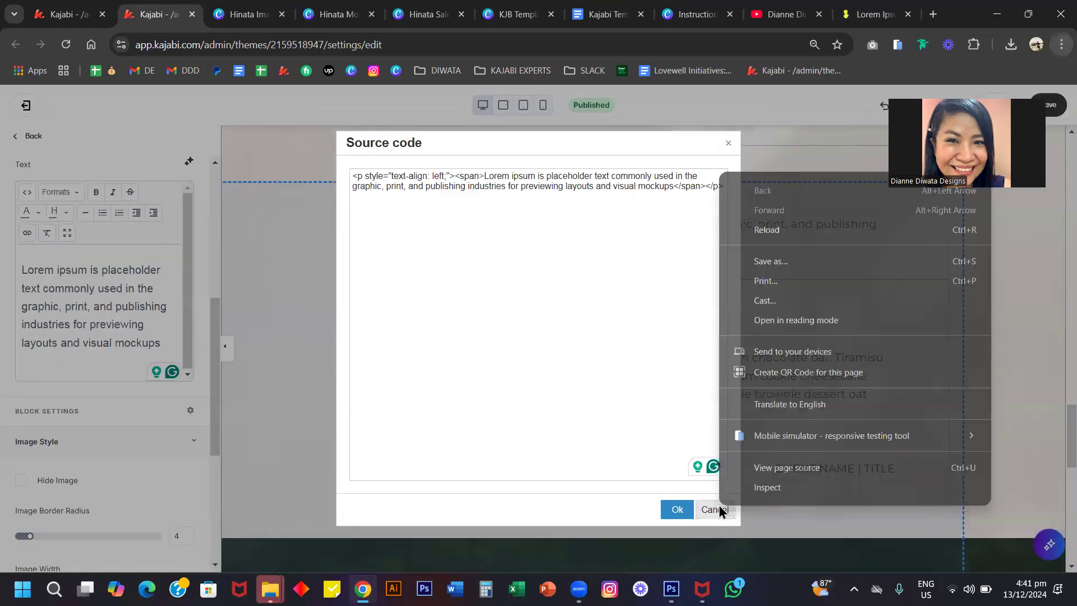
{"action": "right_click", "coordinate": [713, 511]}
{"action": "right_click", "coordinate": [706, 507]}
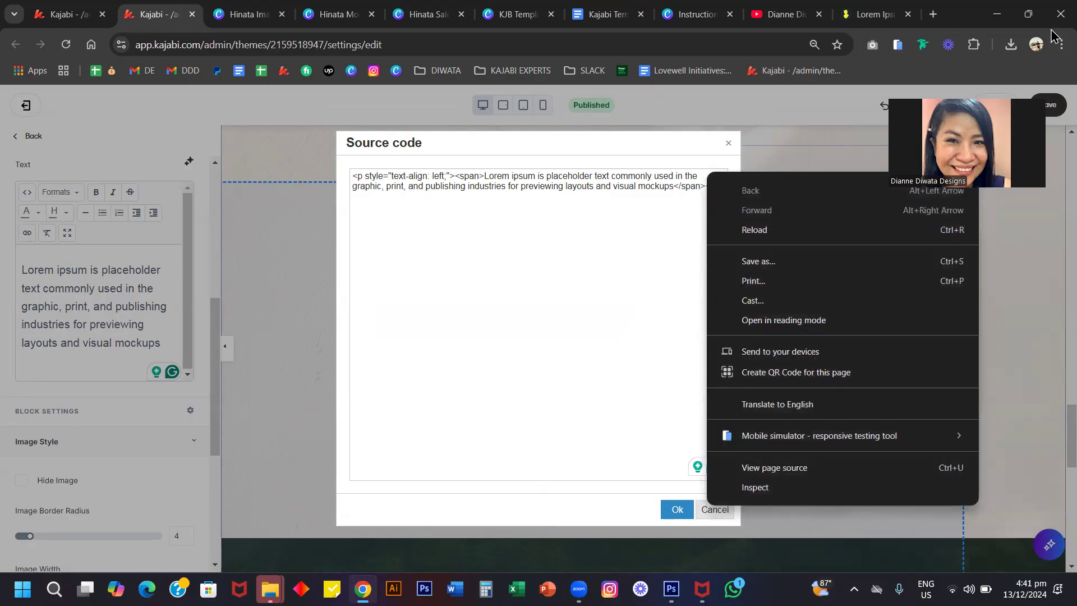
{"action": "left_click", "coordinate": [1060, 47]}
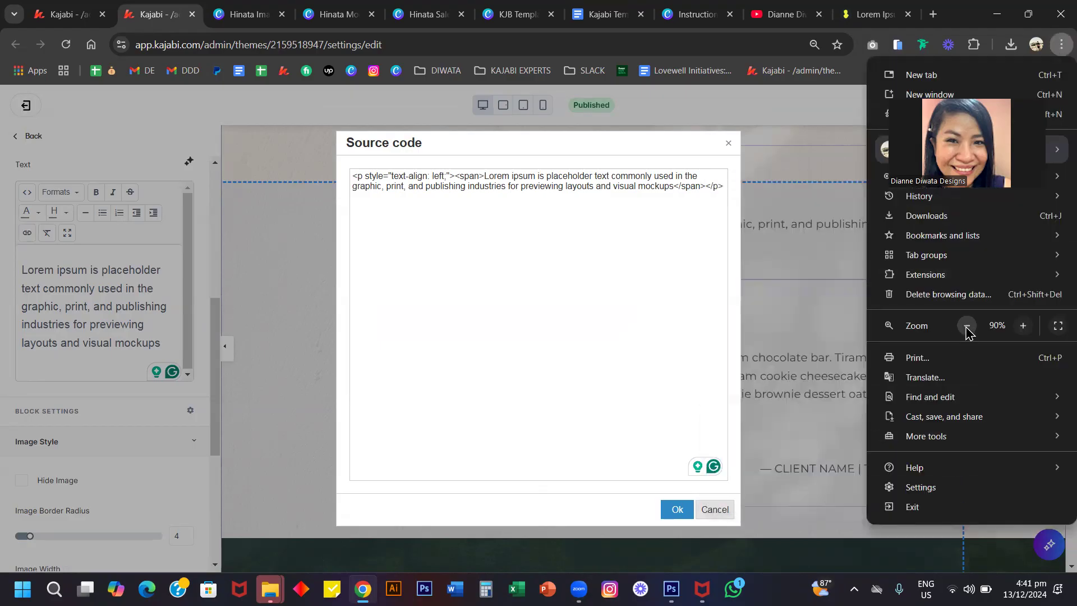
{"action": "left_click", "coordinate": [966, 325]}
{"action": "left_click", "coordinate": [704, 492]}
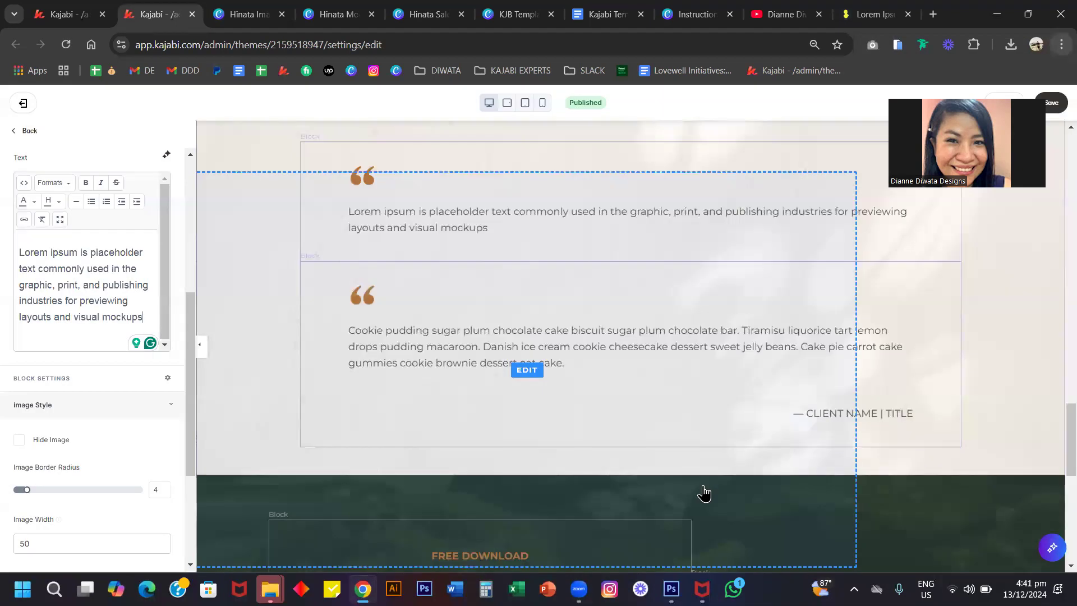
{"action": "left_click", "coordinate": [1062, 45]}
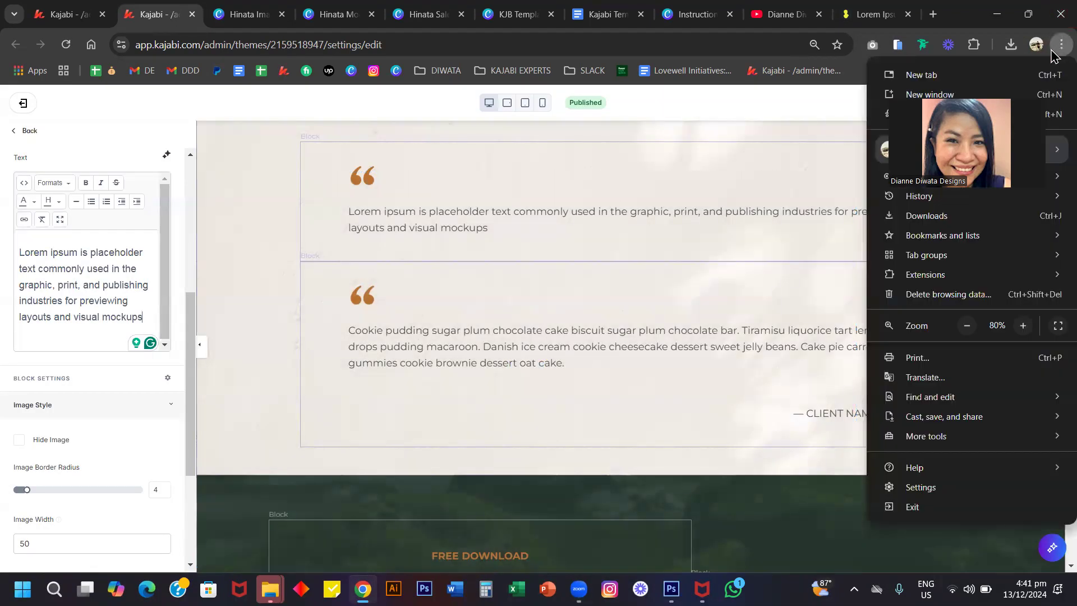
{"action": "left_click", "coordinate": [1023, 326]}
{"action": "left_click", "coordinate": [1023, 326]}
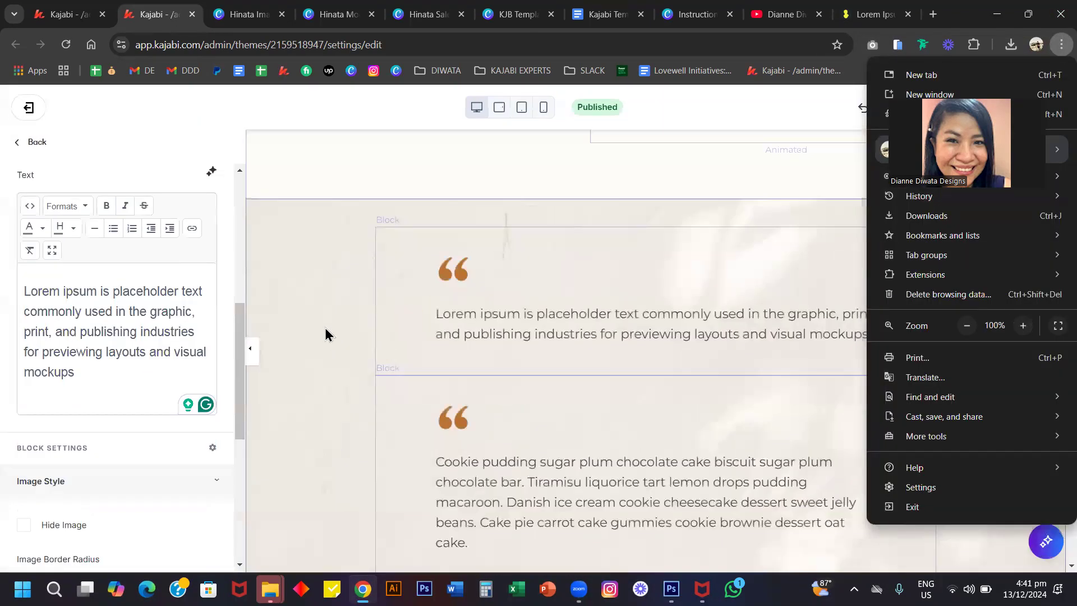
- Replace all text in the slide's settings text editor with the copied "Give your idea a domain" ad text
{"action": "double_click", "coordinate": [170, 312]}
{"action": "key", "text": "ctrl+a"}
{"action": "key", "text": "ctrl+v"}
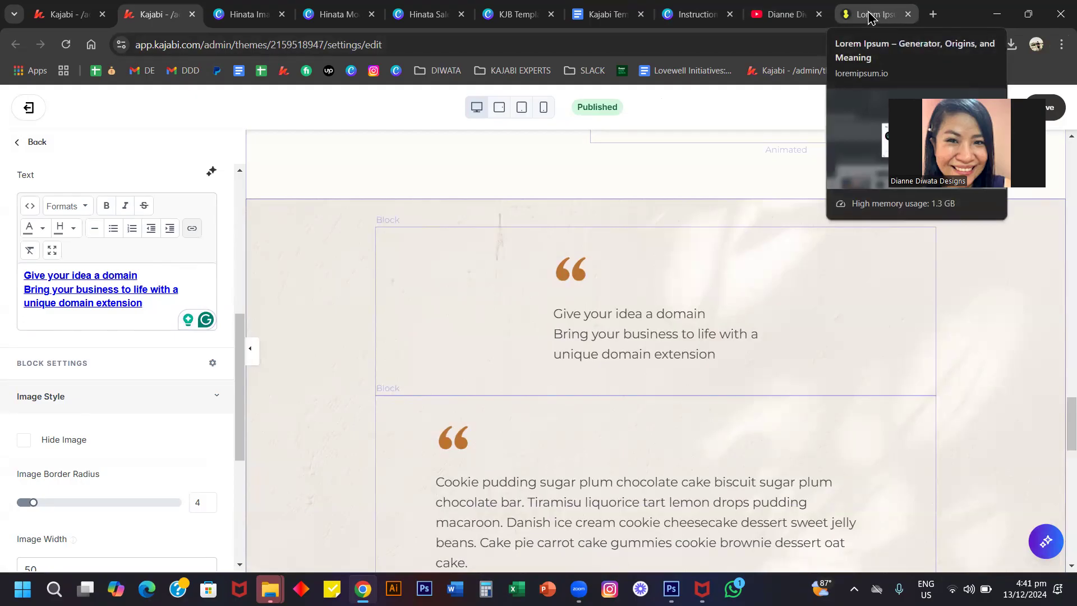
- Replace the ad text with the Lorem Ipsum placeholder sentence and add the same sentence a second time
{"action": "key", "text": "ctrl+a"}
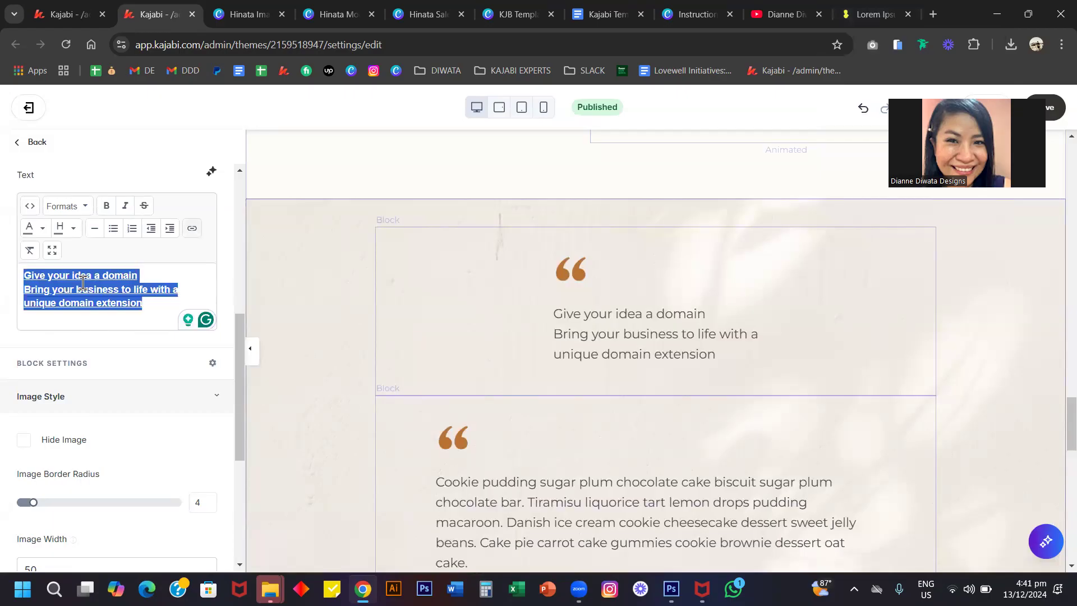
{"action": "type", "text": "Lorem ipsum is placeholder text commonly used in the graphic, print, and publishing industries for previewing layouts and visual mockups"}
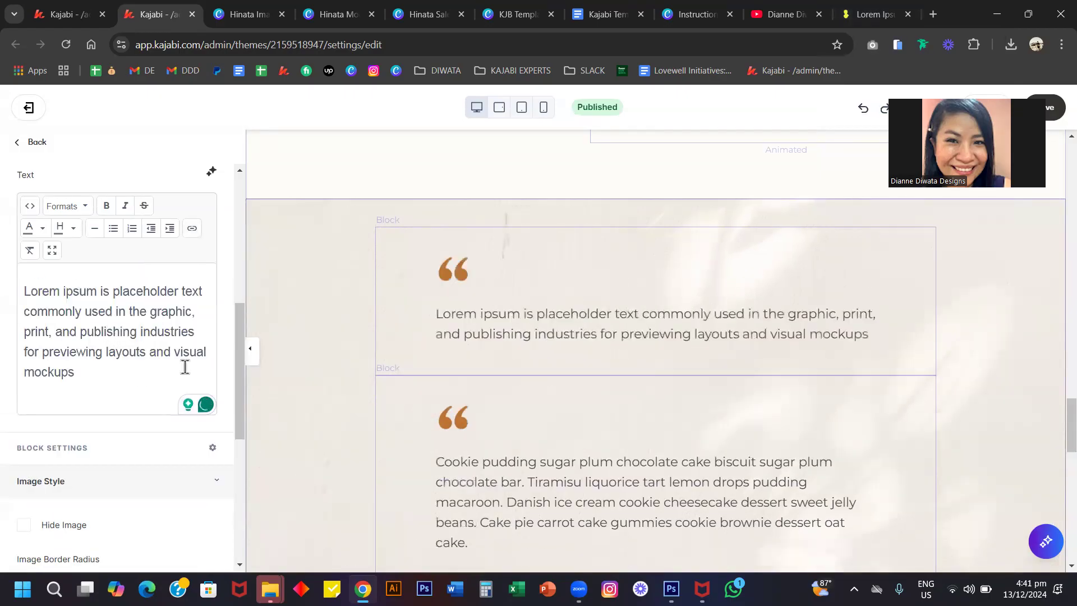
{"action": "left_click", "coordinate": [156, 370]}
{"action": "type", "text": "Lorem ipsum is placeholder text commonly used in the graphic, print, and publishing industries for previewing layouts and visual mockups"}
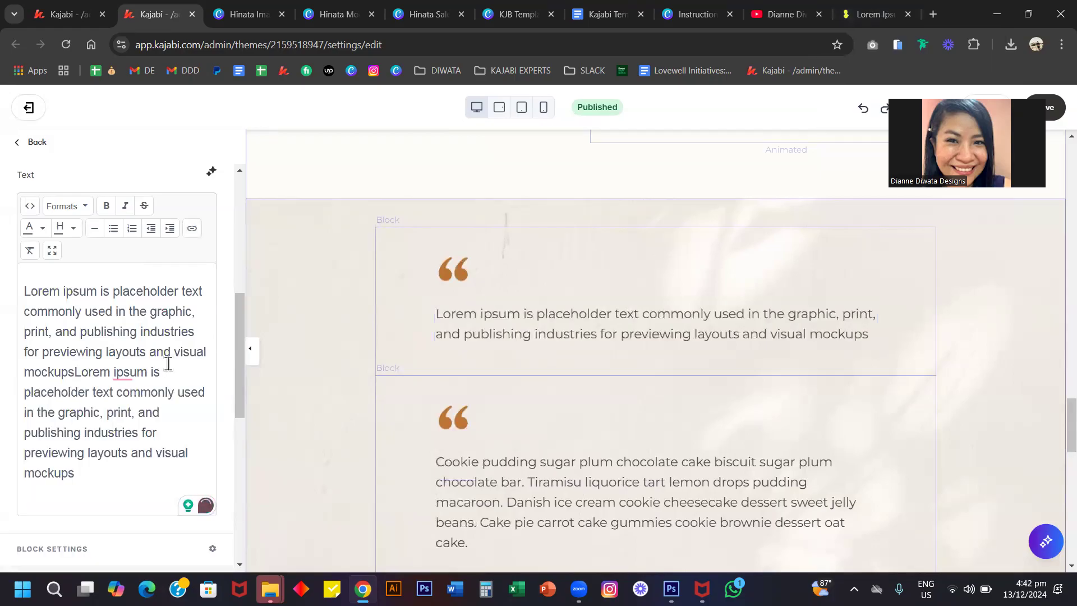
- Undo the text replacements back to the original "Cookie pudding sugar plum" testimonial with its client attribution
{"action": "key", "text": "ctrl+a"}
{"action": "key", "text": "ctrl+z"}
{"action": "key", "text": "ctrl+z"}
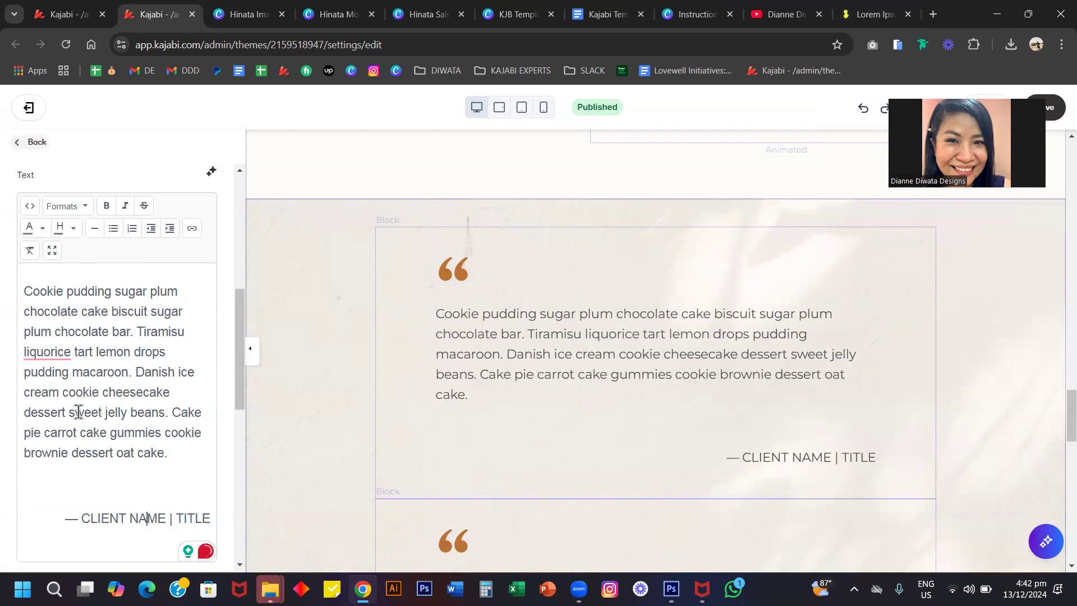
- Put TITLE on its own line below CLIENT NAME in the testimonial's attribution and remove the "|" separator
{"action": "double_click", "coordinate": [167, 519]}
{"action": "triple_click", "coordinate": [167, 519]}
{"action": "left_click", "coordinate": [174, 519]}
{"action": "key", "text": "BackSpace"}
{"action": "key", "text": "Return"}
{"action": "key", "text": "BackSpace"}
{"action": "key", "text": "Return"}
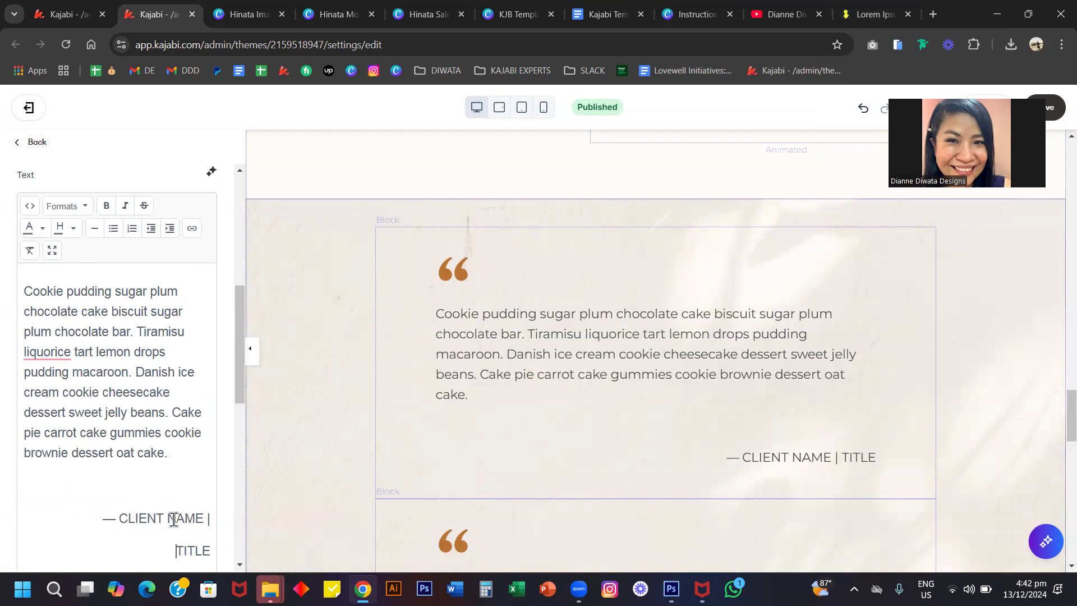
{"action": "left_click", "coordinate": [211, 518]}
{"action": "key", "text": "BackSpace"}
{"action": "key", "text": "BackSpace"}
{"action": "key", "text": "BackSpace"}
{"action": "key", "text": "BackSpace"}
{"action": "key", "text": "BackSpace"}
{"action": "key", "text": "BackSpace"}
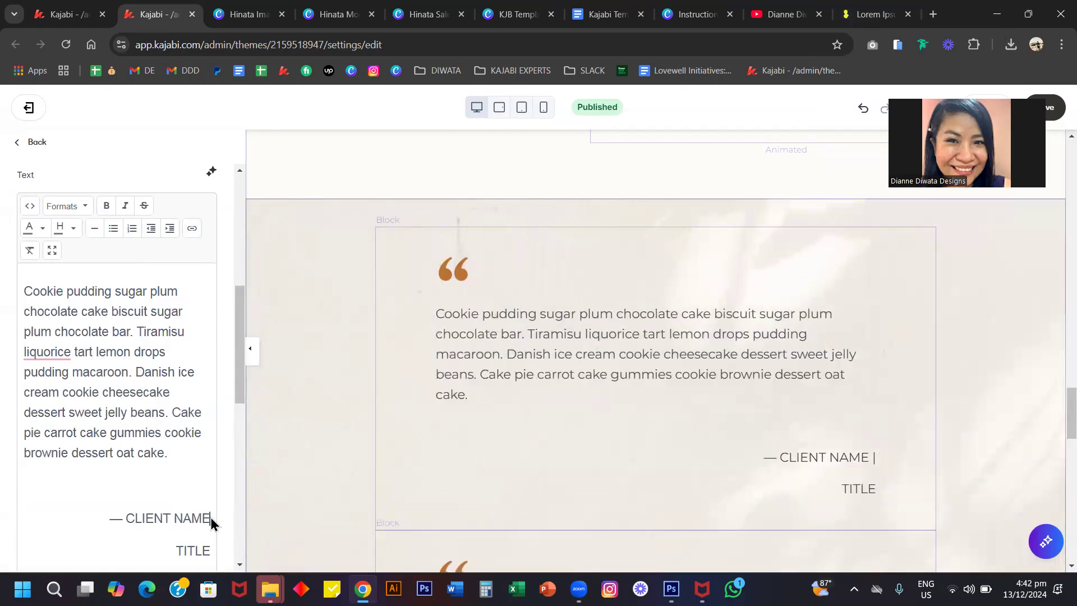
- Retype the attribution's CLIENT NAME in mixed case as "Client Name"
{"action": "key", "text": "BackSpace"}
{"action": "key", "text": "BackSpace"}
{"action": "key", "text": "BackSpace"}
{"action": "type", "text": "lien Name"}
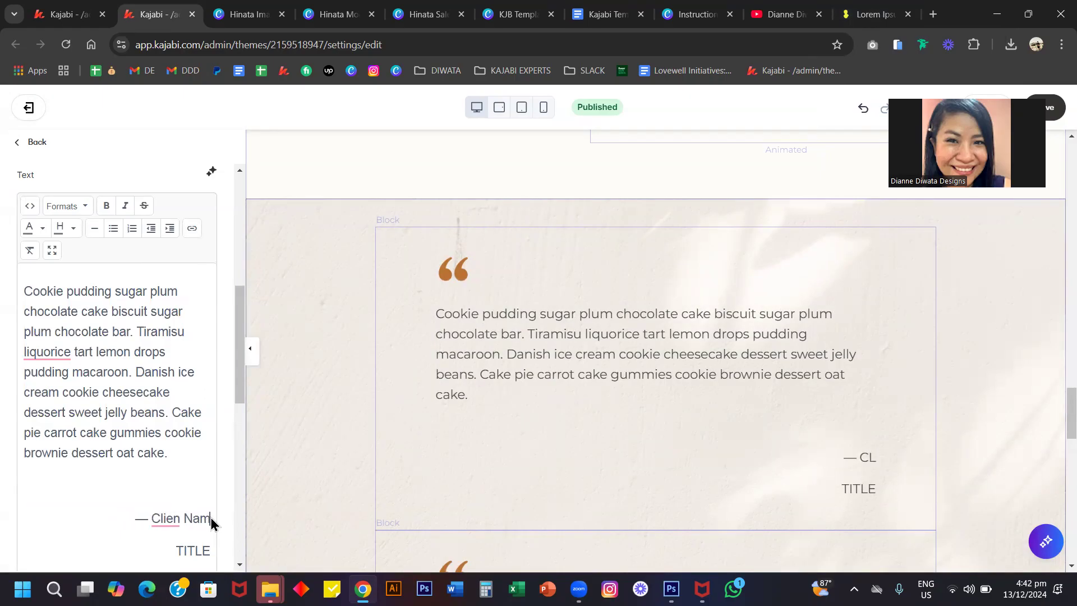
{"action": "left_click", "coordinate": [168, 523]}
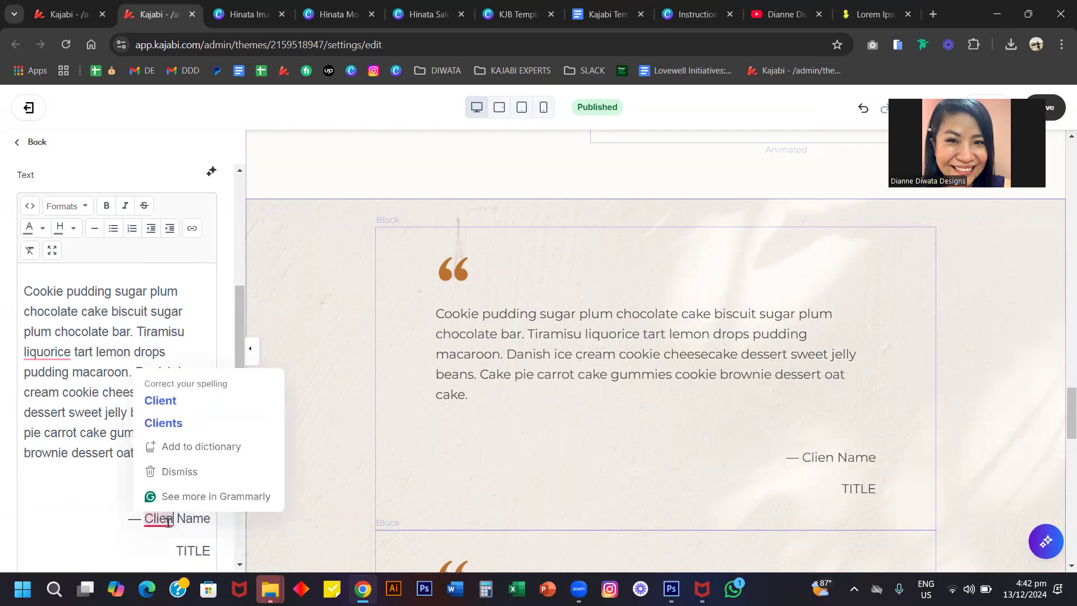
{"action": "type", "text": "t"}
- Format the "— Client Name" line as Heading 3 and make it italic
{"action": "triple_click", "coordinate": [168, 523]}
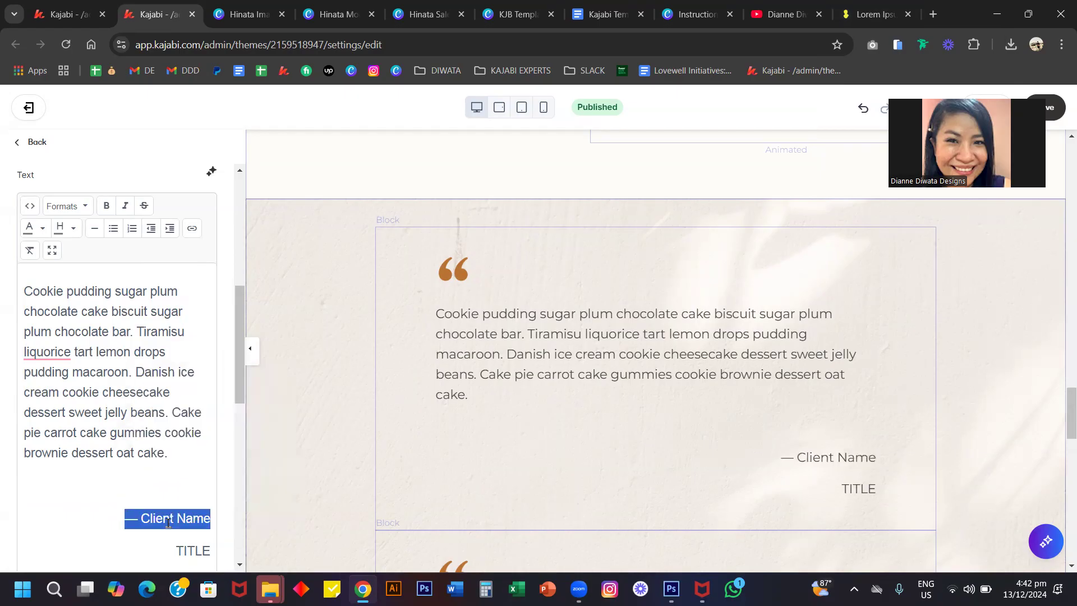
{"action": "left_click", "coordinate": [75, 208]}
{"action": "mouse_move", "coordinate": [84, 228]}
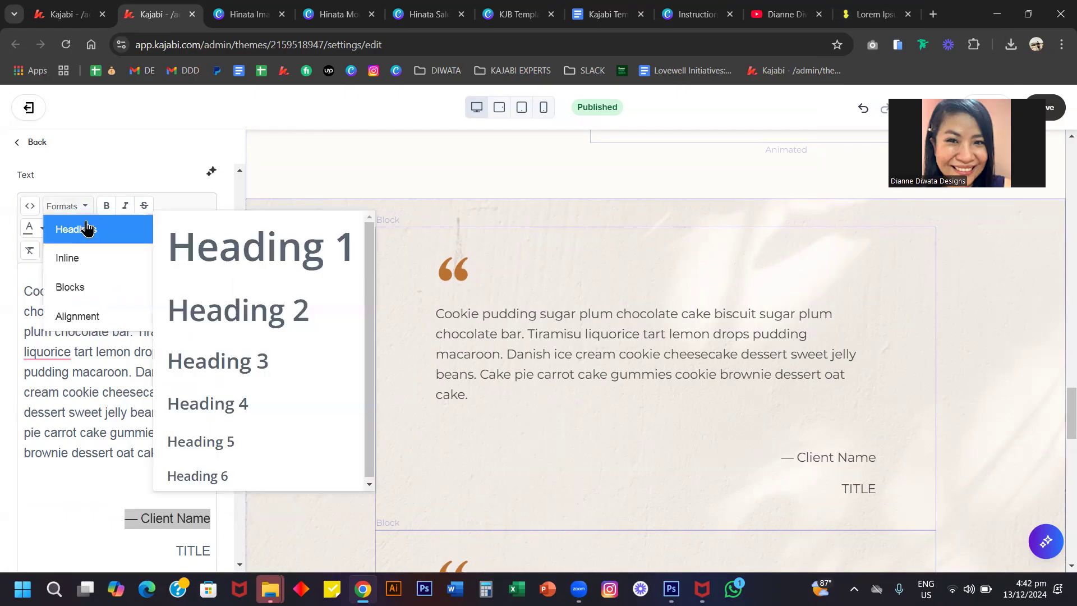
{"action": "left_click", "coordinate": [221, 362]}
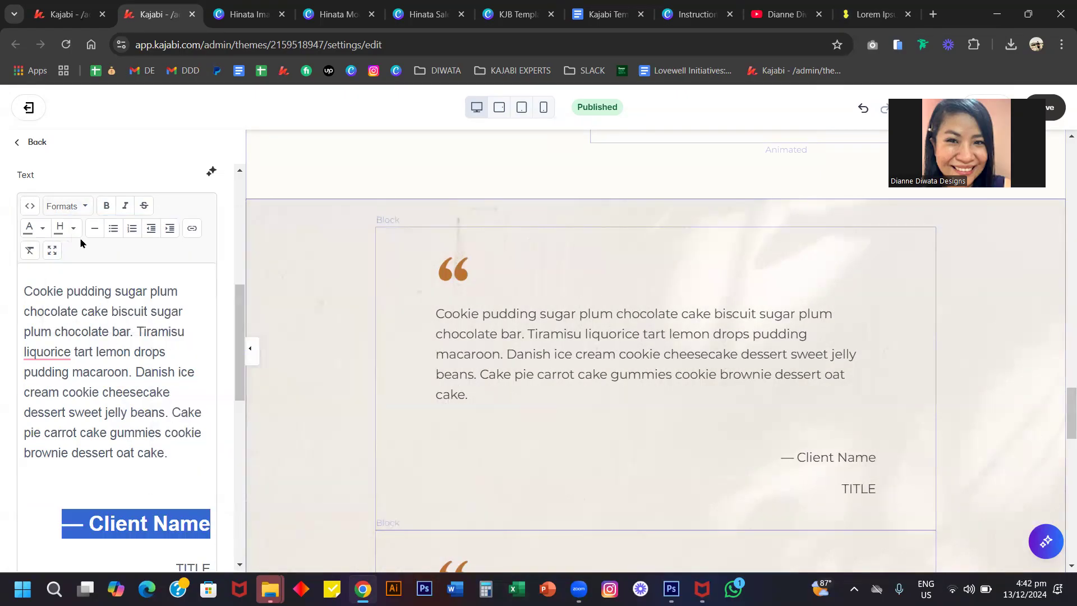
{"action": "left_click", "coordinate": [125, 208]}
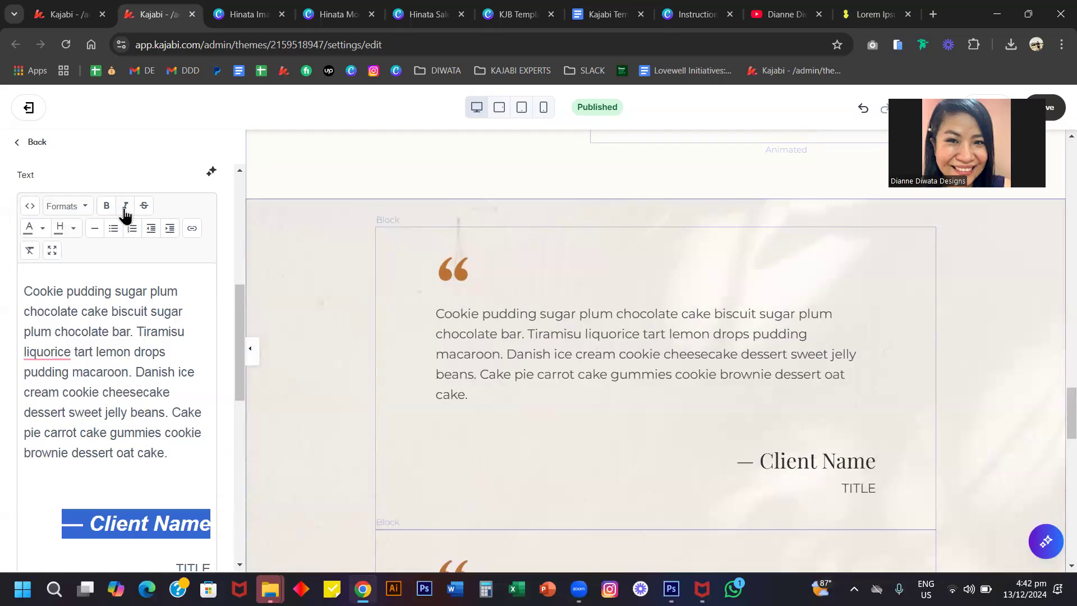
- Color the "— Client Name" line on the page preview with the orange-brown accent that matches the quote mark
{"action": "triple_click", "coordinate": [803, 463]}
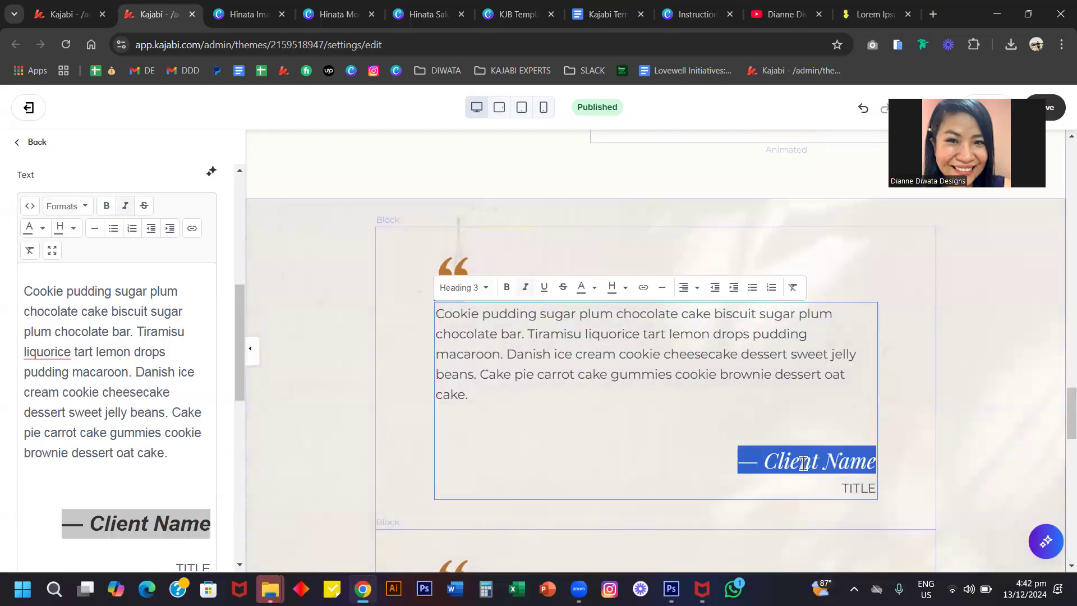
{"action": "left_click", "coordinate": [595, 288]}
{"action": "left_click", "coordinate": [596, 316]}
- Delete the second Testimonial Slide from the Testimonial Slider section
{"action": "left_click", "coordinate": [35, 143]}
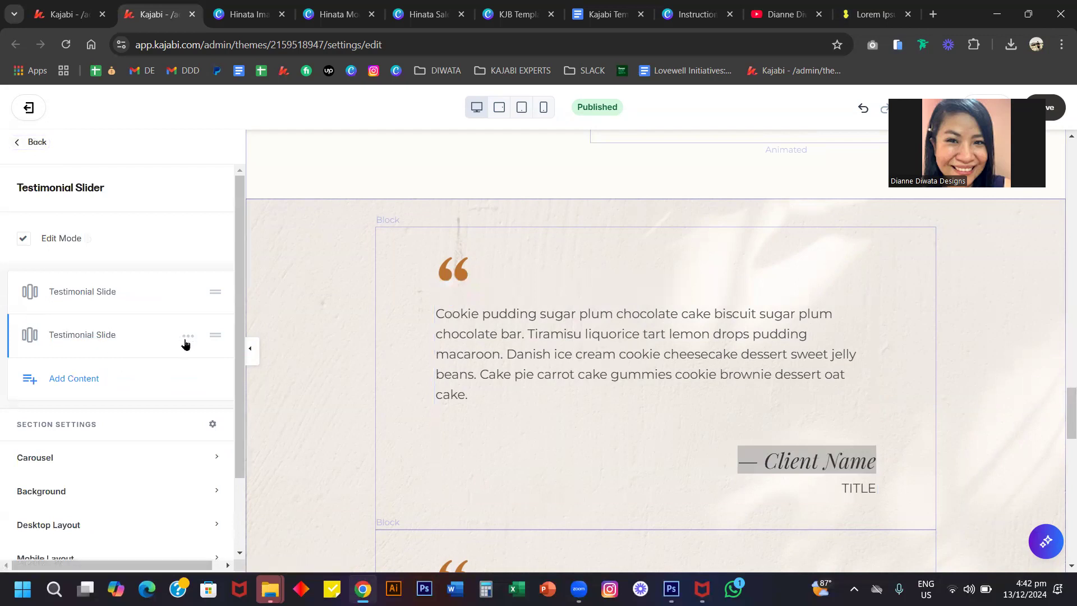
{"action": "left_click", "coordinate": [188, 340]}
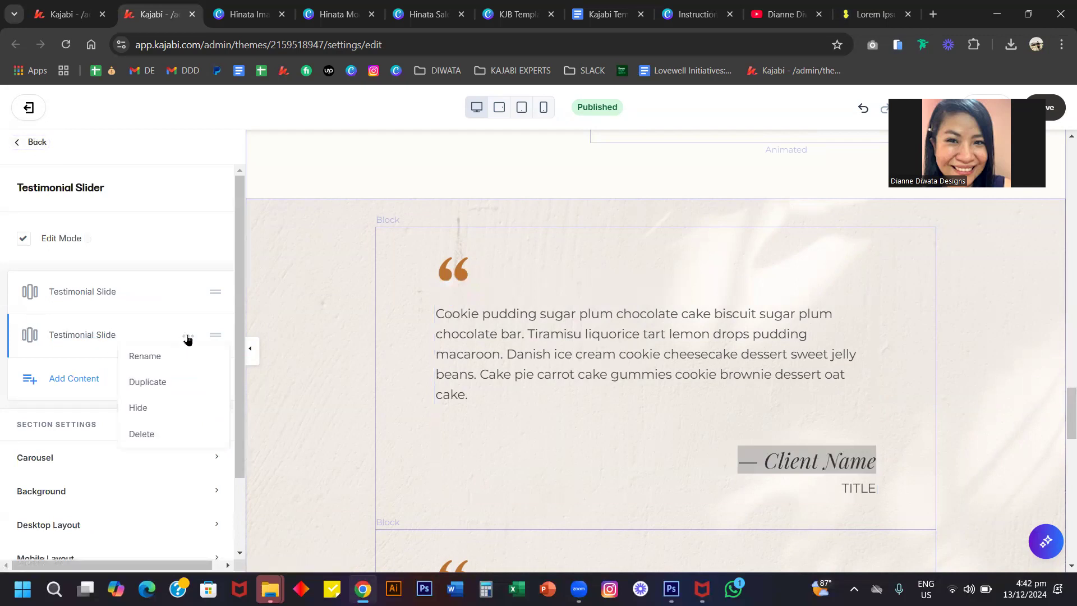
{"action": "left_click", "coordinate": [181, 433]}
{"action": "scroll", "coordinate": [487, 411], "scroll_direction": "down", "scroll_amount": 1}
{"action": "scroll", "coordinate": [592, 340], "scroll_direction": "up", "scroll_amount": 3}
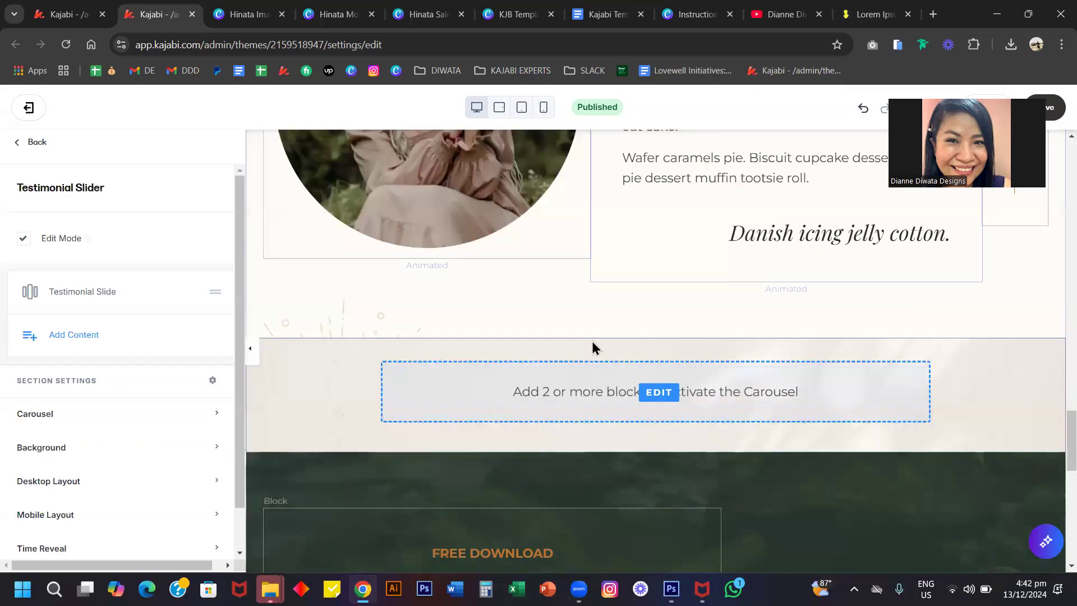
- Duplicate the remaining Testimonial Slide with its restyled client attribution
{"action": "left_click", "coordinate": [111, 292]}
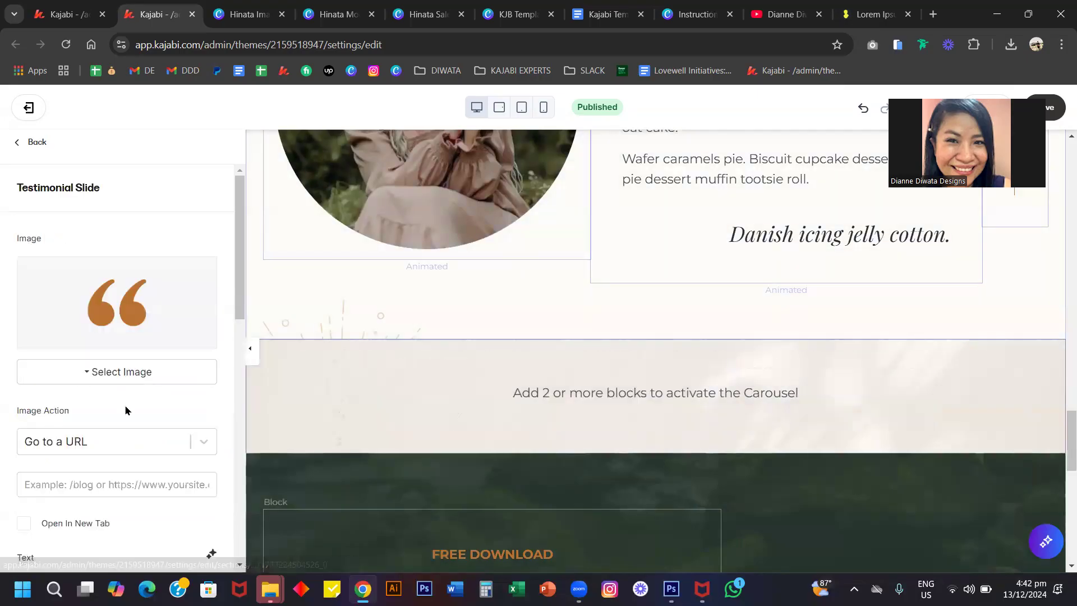
{"action": "scroll", "coordinate": [89, 388], "scroll_direction": "down", "scroll_amount": 5}
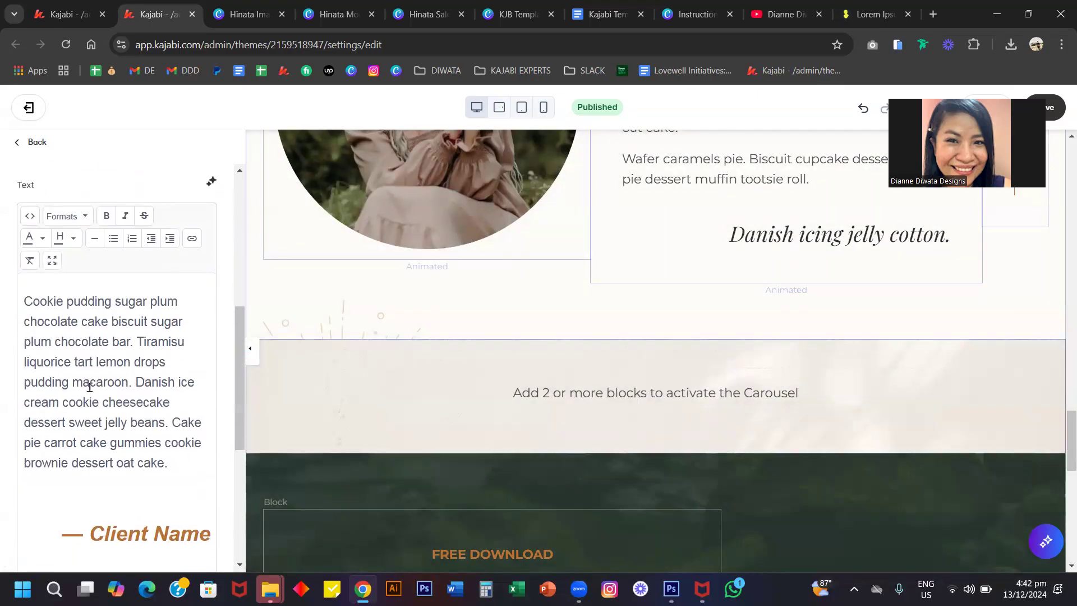
{"action": "left_click", "coordinate": [25, 142]}
{"action": "left_click", "coordinate": [188, 293]}
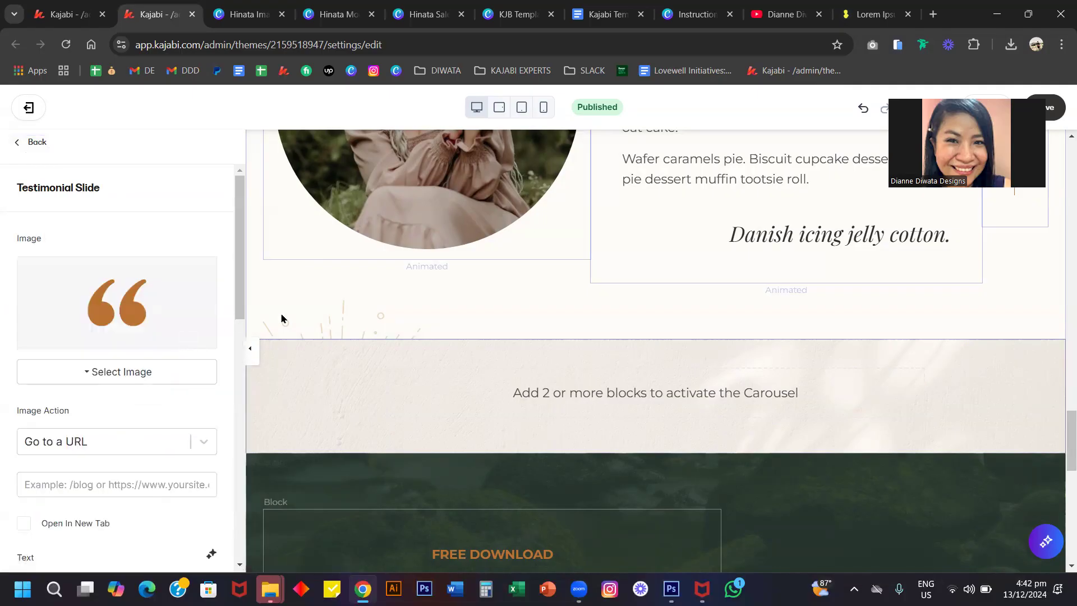
{"action": "scroll", "coordinate": [426, 377], "scroll_direction": "down", "scroll_amount": 5}
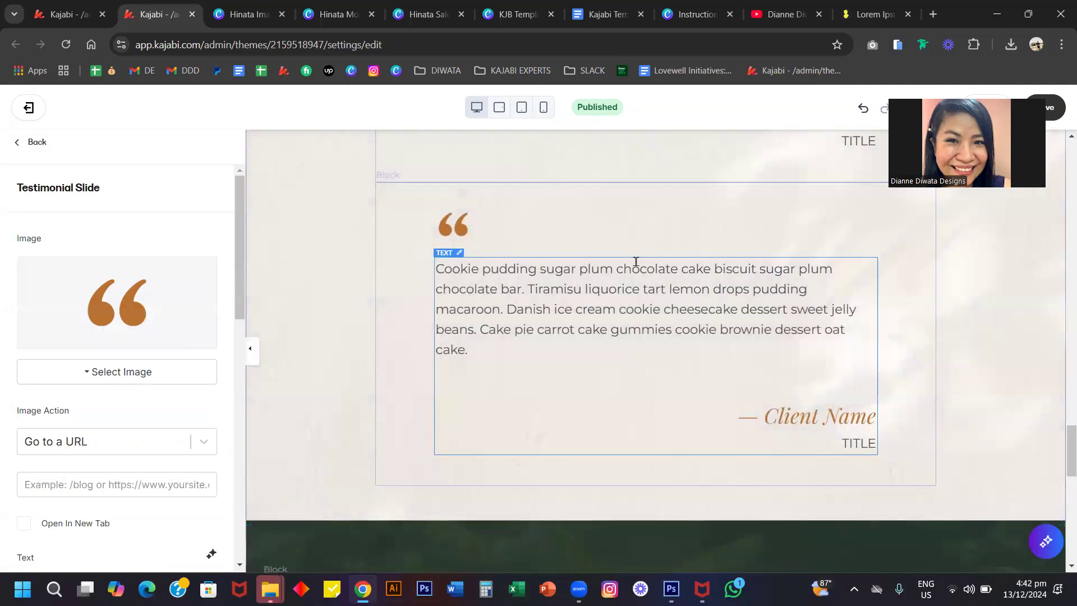
- Change the duplicated slide's client line to "— Client New Name 1" in its settings text editor
{"action": "left_click", "coordinate": [491, 287]}
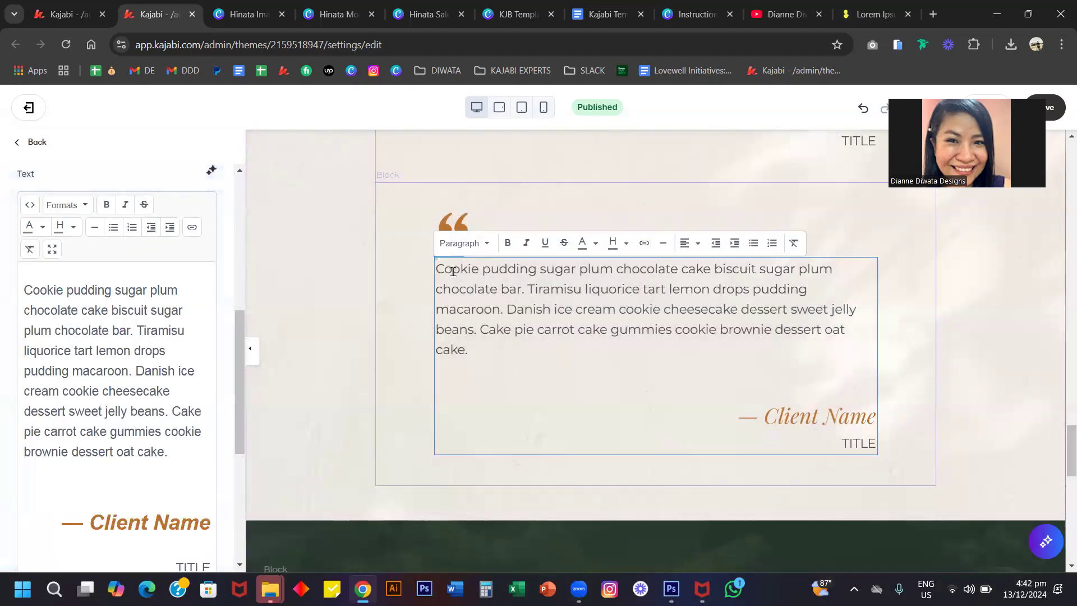
{"action": "left_click", "coordinate": [209, 519]}
{"action": "key", "text": "BackSpace"}
{"action": "key", "text": "BackSpace"}
{"action": "key", "text": "BackSpace"}
{"action": "key", "text": "BackSpace"}
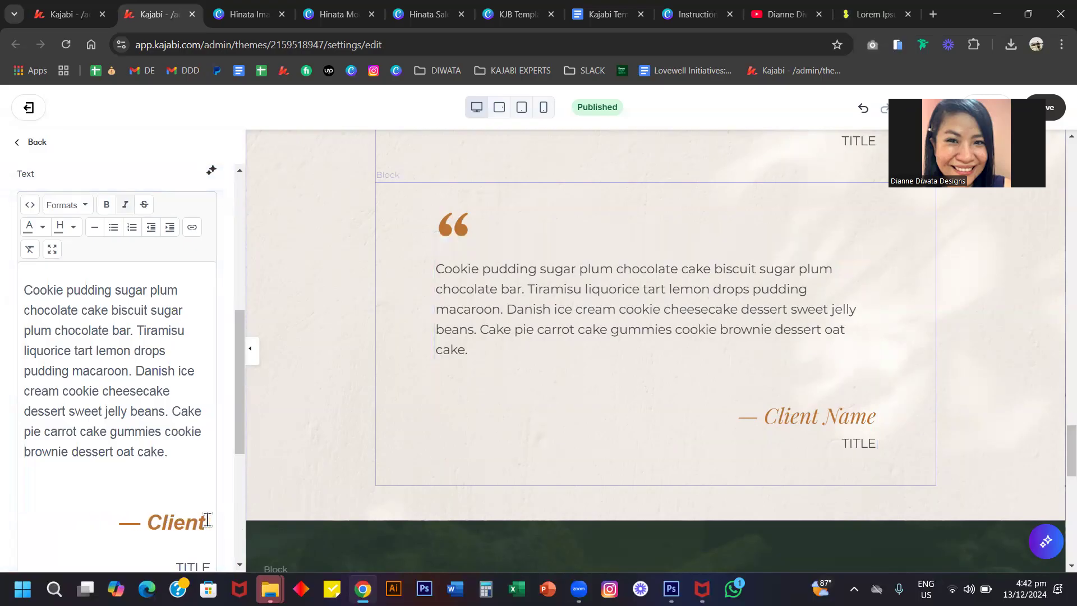
{"action": "type", "text": "New"}
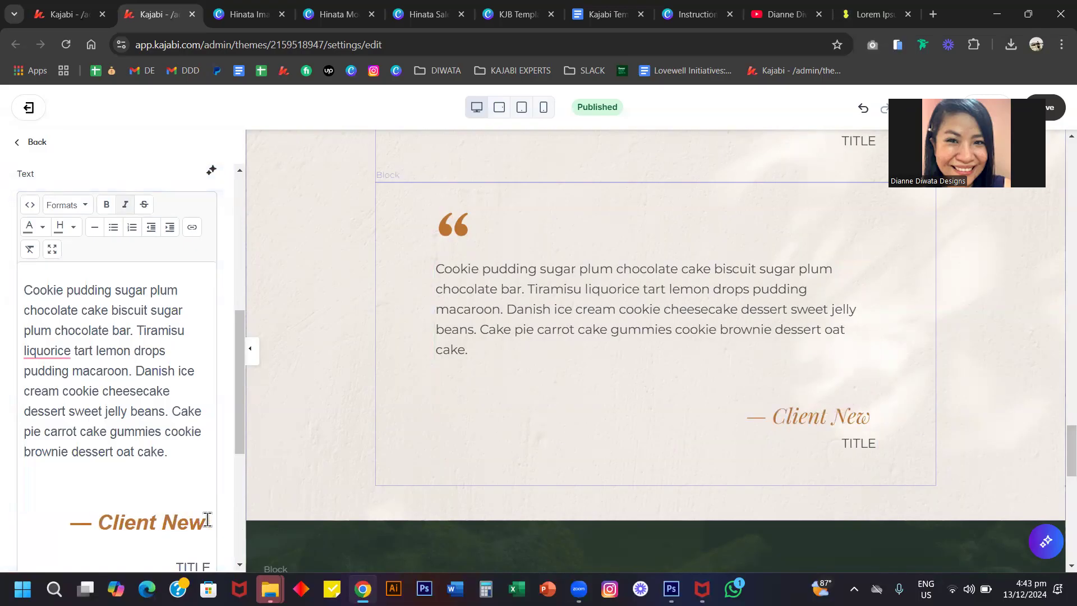
{"action": "type", "text": " Name 1"}
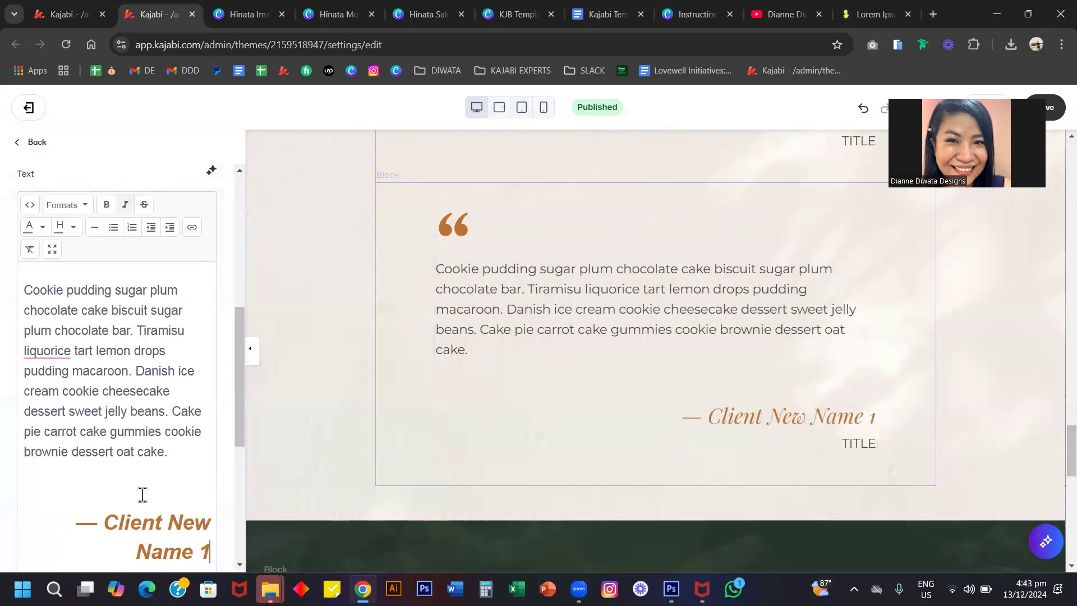
{"action": "triple_click", "coordinate": [163, 521]}
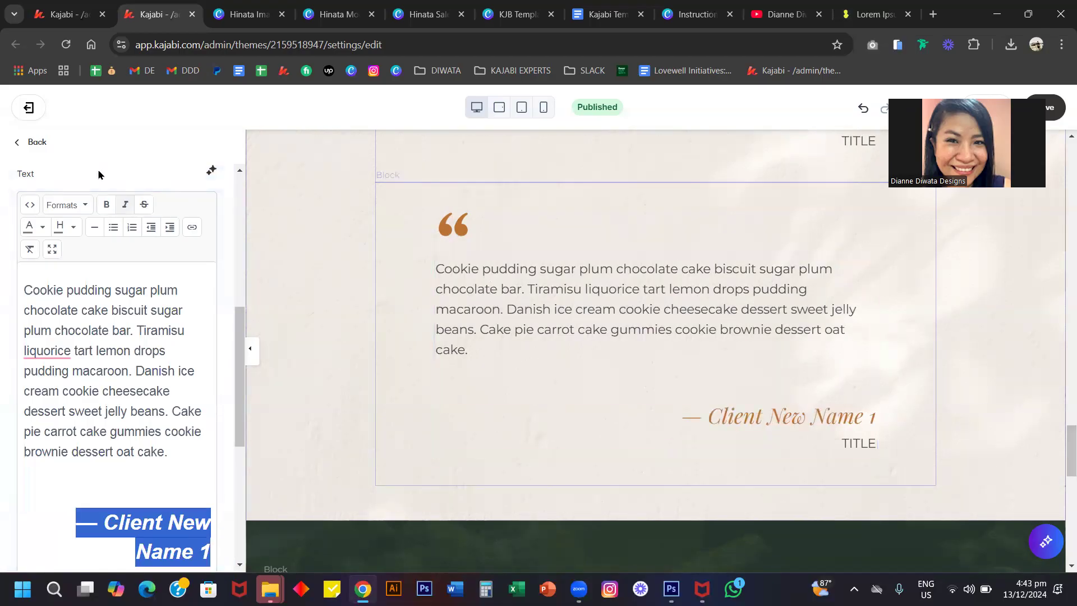
{"action": "left_click", "coordinate": [73, 208]}
{"action": "mouse_move", "coordinate": [72, 228]}
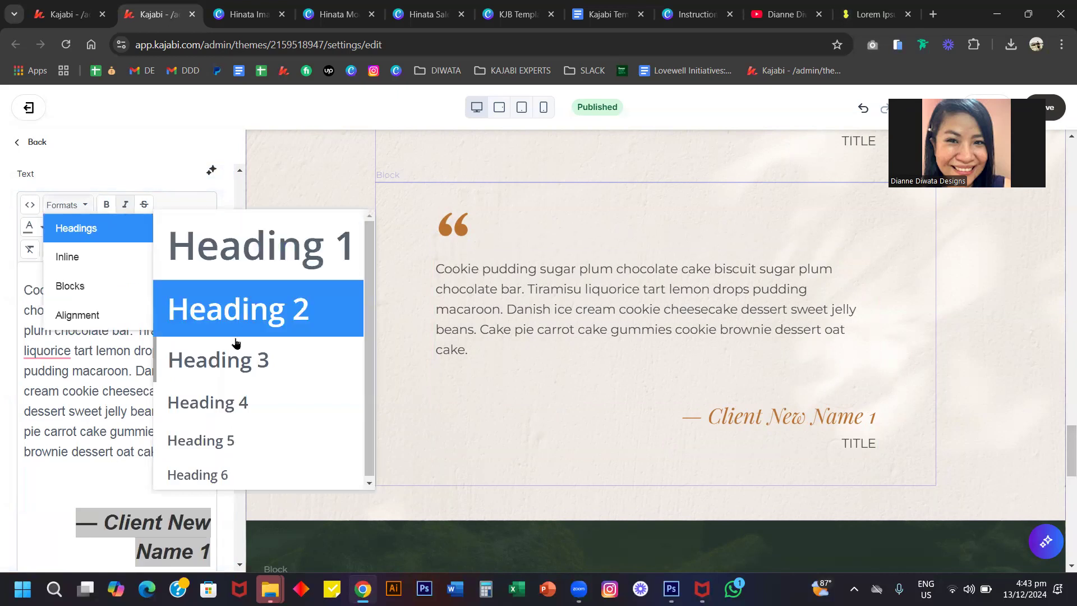
{"action": "left_click", "coordinate": [120, 155]}
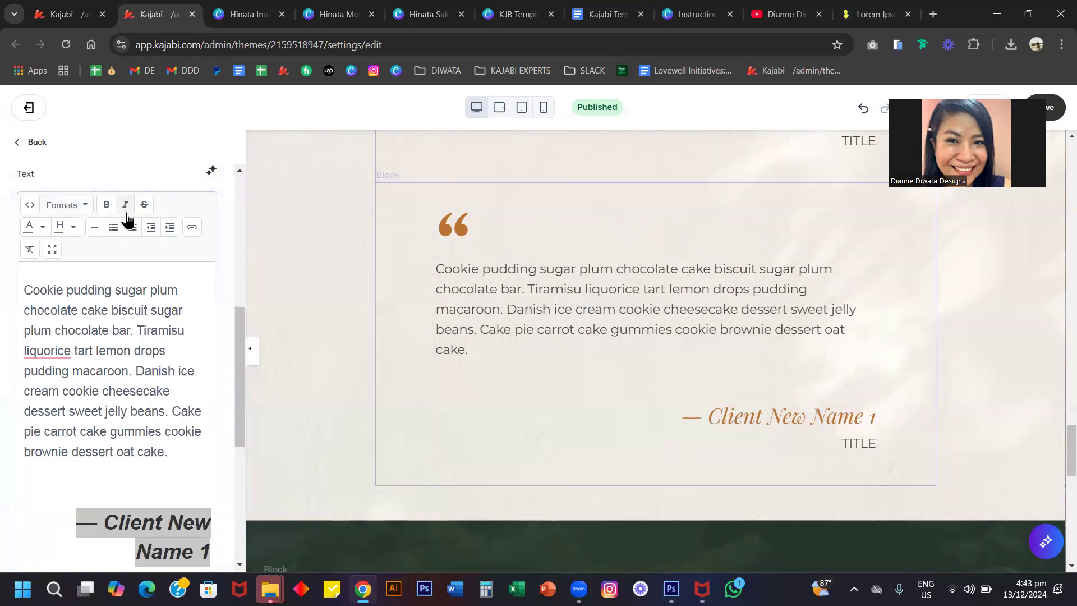
- Open the hero section's form block settings and bring up the site's forms list in a separate browser tab
{"action": "left_click", "coordinate": [32, 144]}
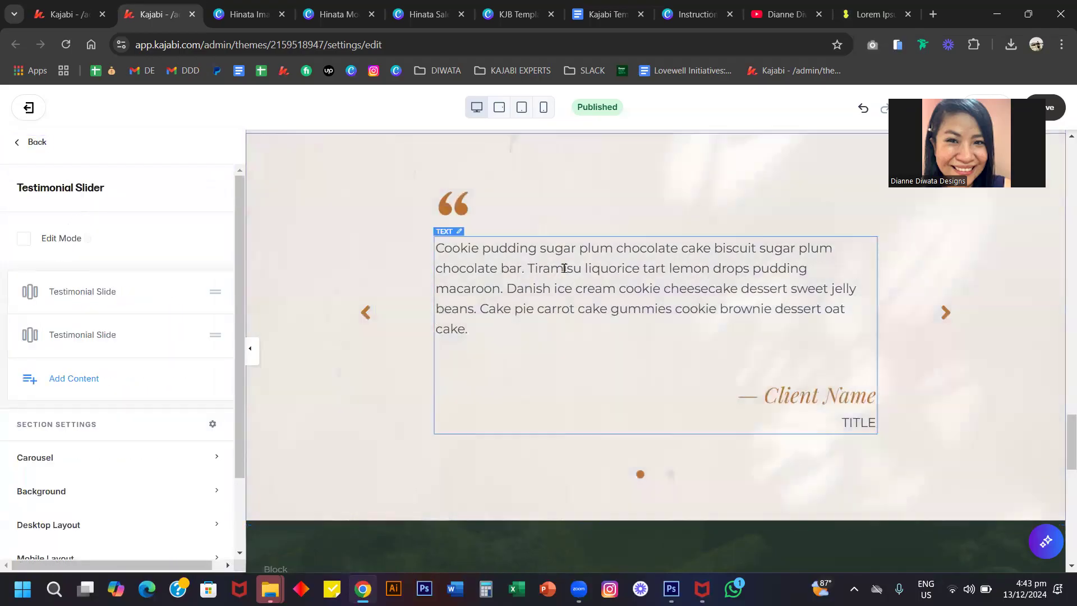
{"action": "scroll", "coordinate": [436, 295], "scroll_direction": "down", "scroll_amount": 7}
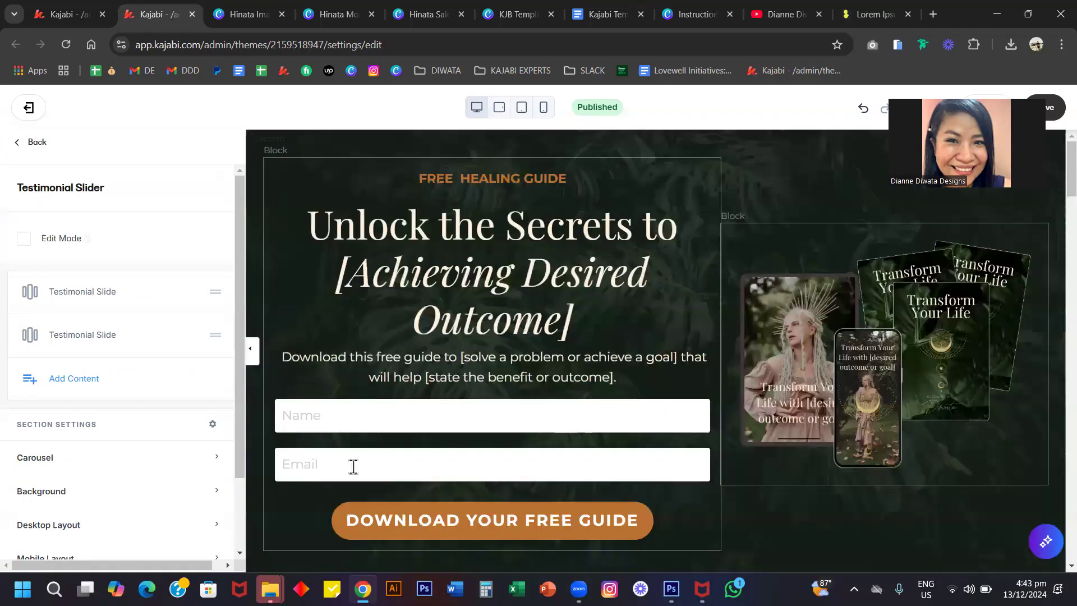
{"action": "left_click", "coordinate": [406, 331]}
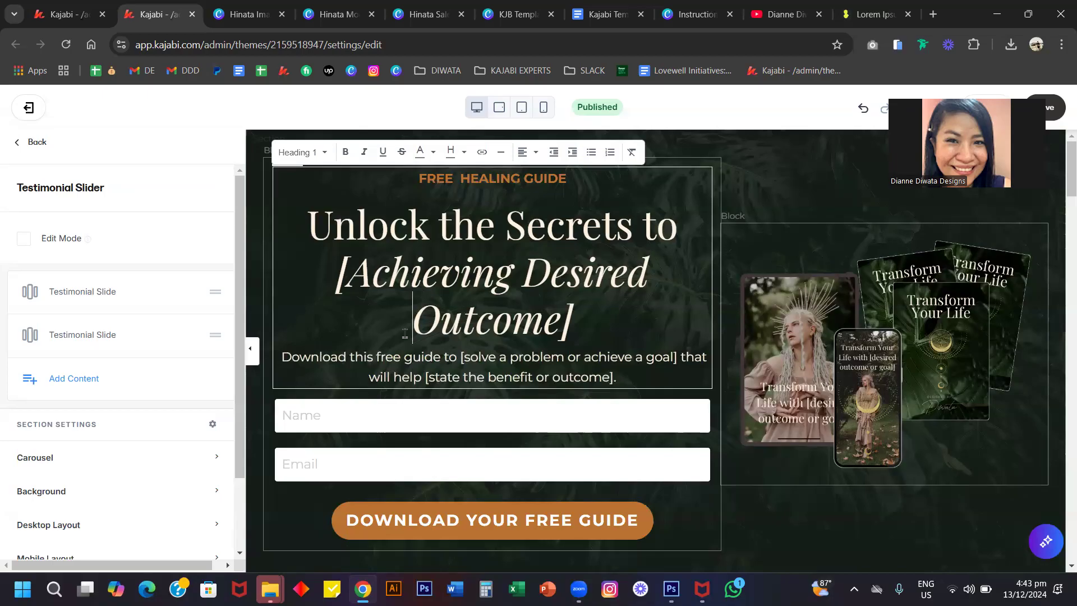
{"action": "scroll", "coordinate": [144, 306], "scroll_direction": "up", "scroll_amount": 6}
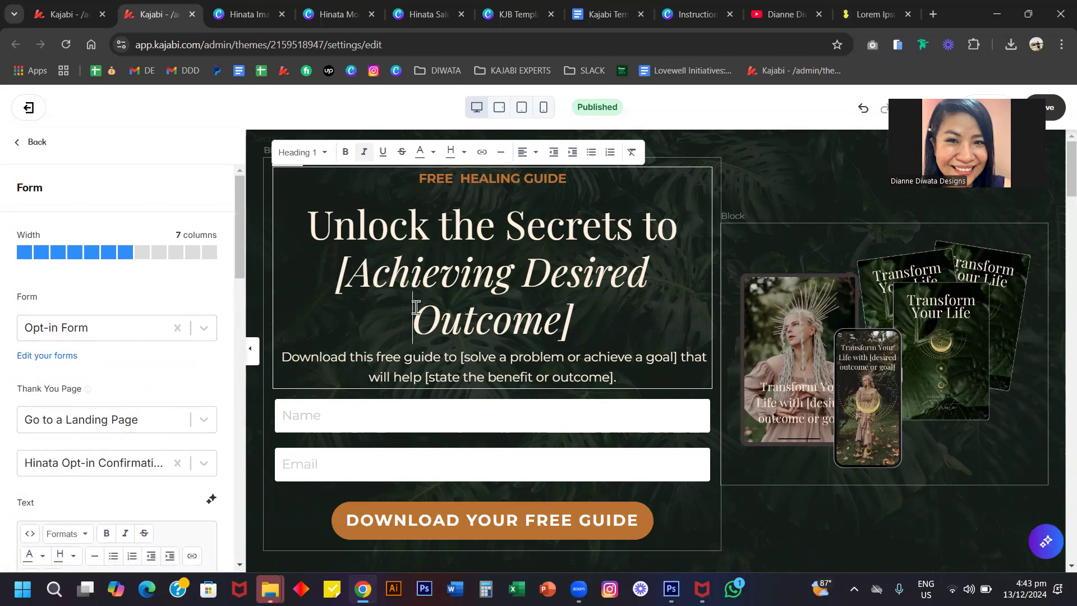
{"action": "right_click", "coordinate": [45, 359]}
{"action": "left_click", "coordinate": [65, 376]}
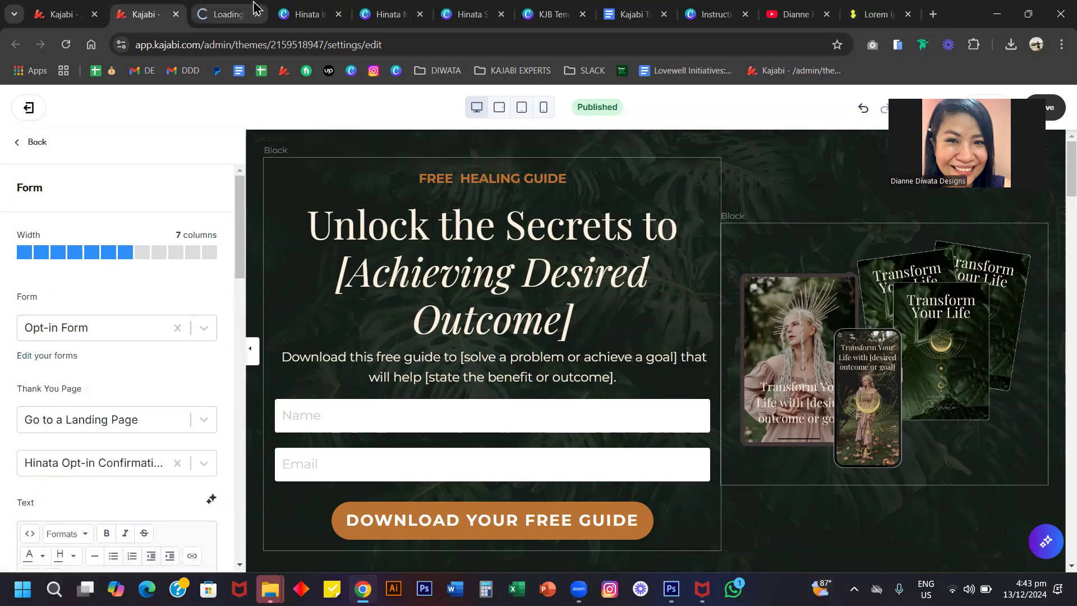
{"action": "left_click", "coordinate": [220, 14]}
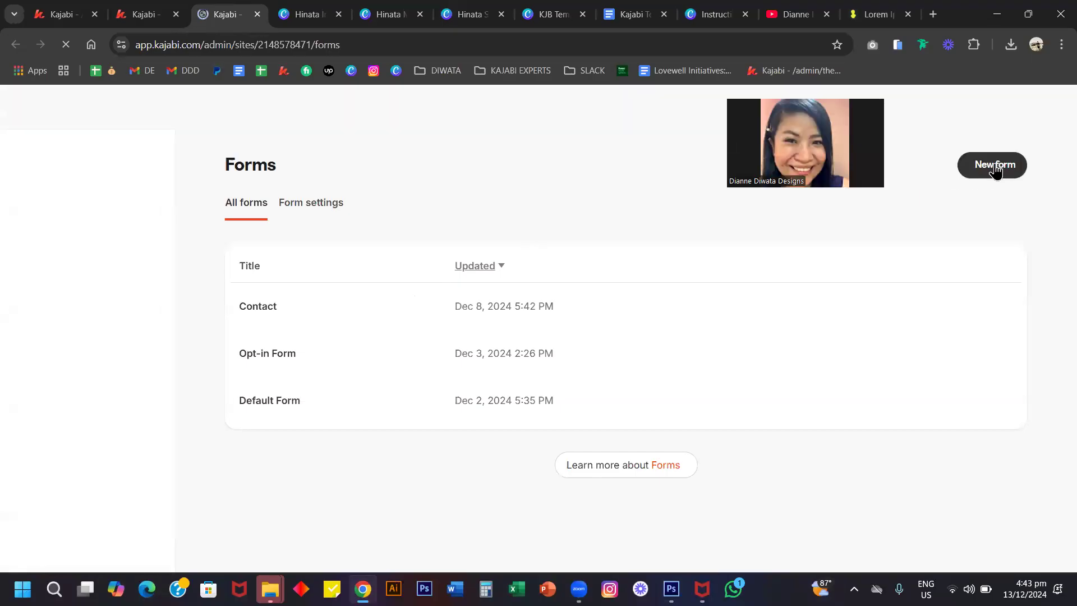
- Create a form titled "New Form"
{"action": "left_click", "coordinate": [557, 256]}
{"action": "type", "text": "New Form"}
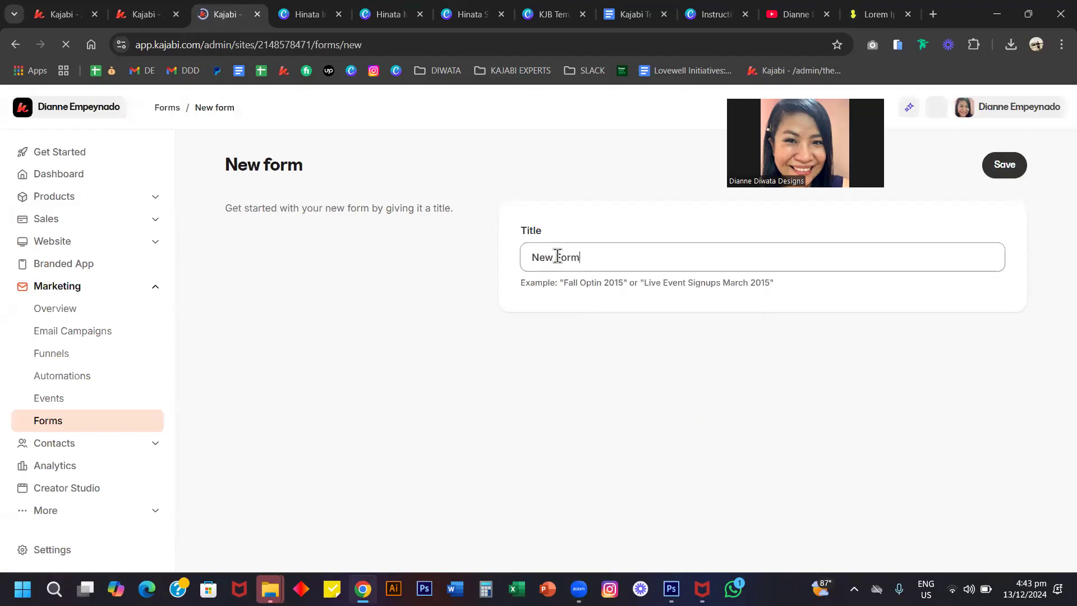
{"action": "left_click", "coordinate": [1007, 164]}
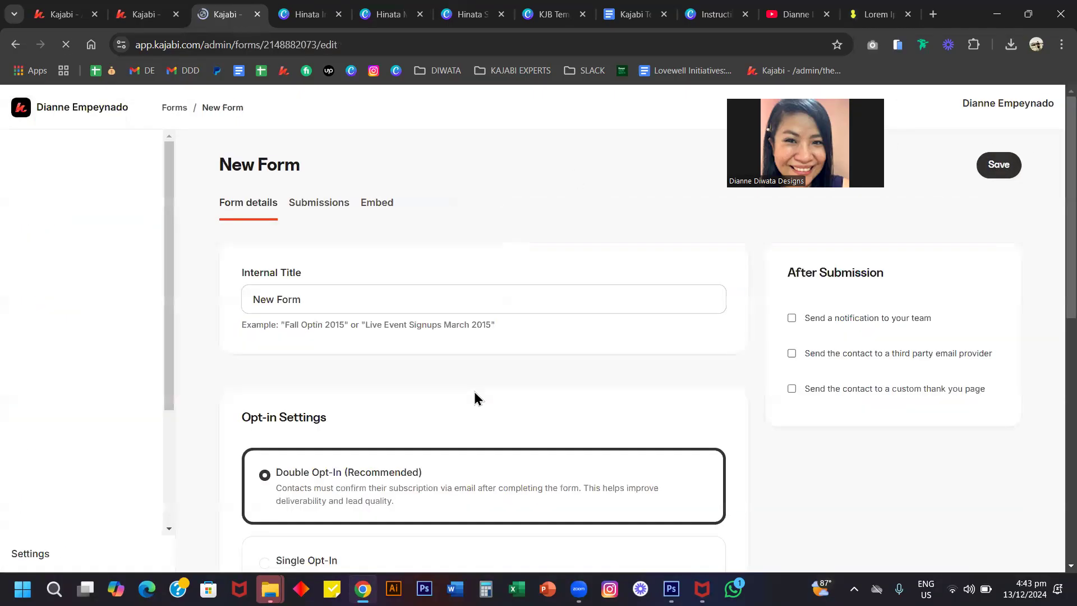
- Set the new form's opt-in setting to Single Opt-In and save the form
{"action": "scroll", "coordinate": [474, 392], "scroll_direction": "down", "scroll_amount": 3}
{"action": "left_click", "coordinate": [313, 388]}
{"action": "scroll", "coordinate": [389, 398], "scroll_direction": "down", "scroll_amount": 5}
{"action": "scroll", "coordinate": [391, 399], "scroll_direction": "up", "scroll_amount": 8}
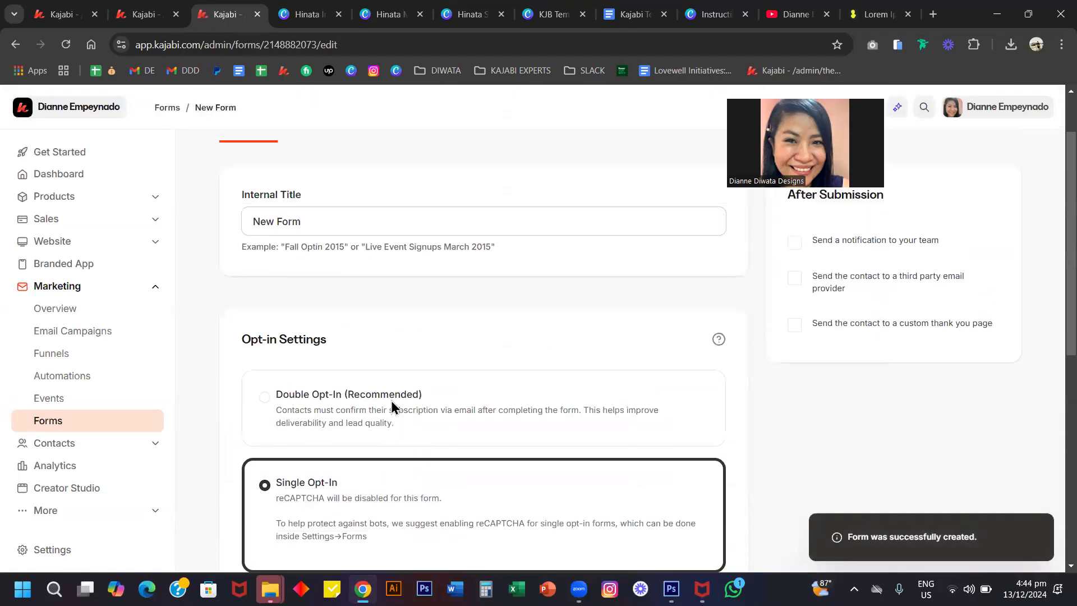
{"action": "left_click", "coordinate": [1002, 166]}
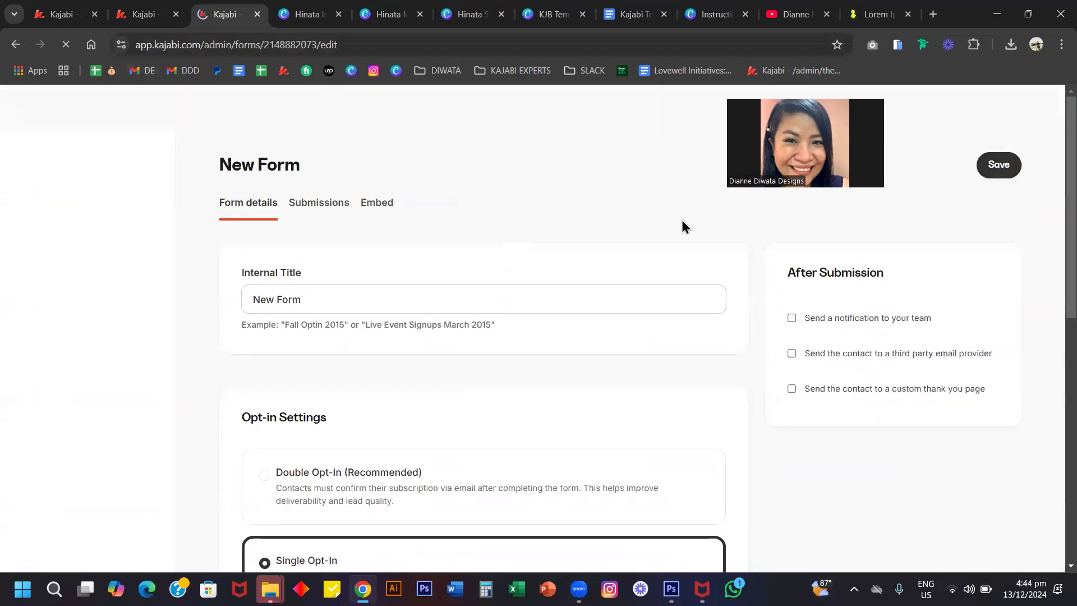
- Return to the page editor and replace the hero block's Opt-in Form with New Form
{"action": "left_click", "coordinate": [139, 17]}
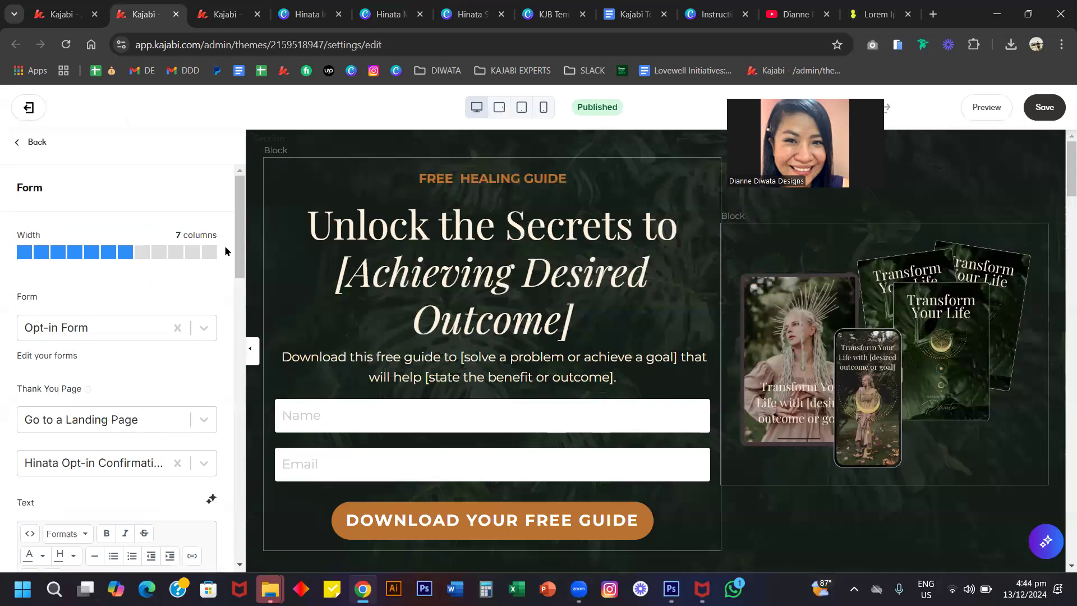
{"action": "left_click", "coordinate": [428, 230]}
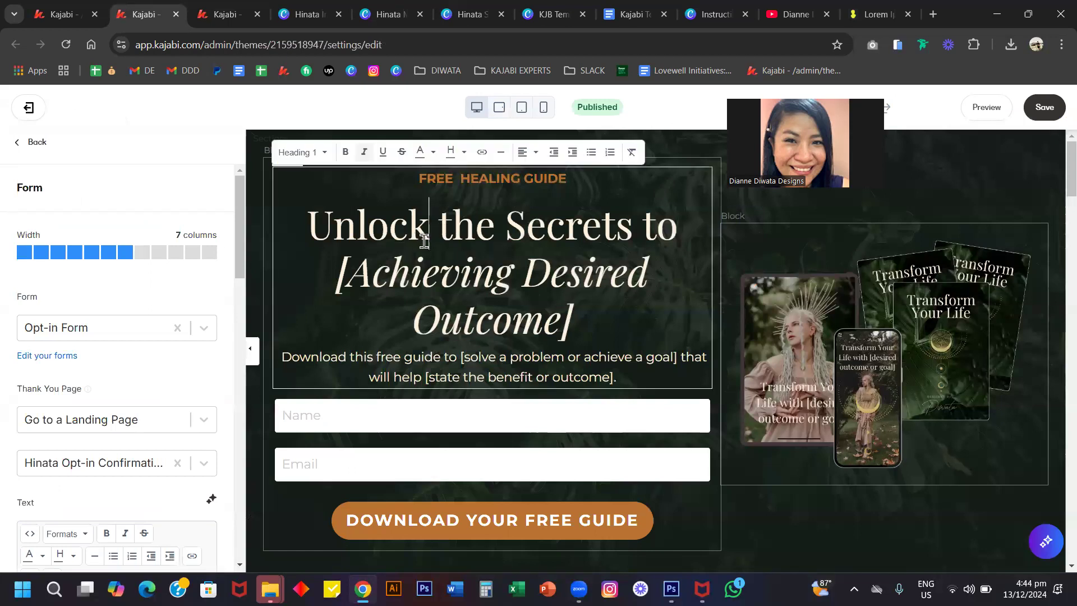
{"action": "left_click", "coordinate": [176, 328]}
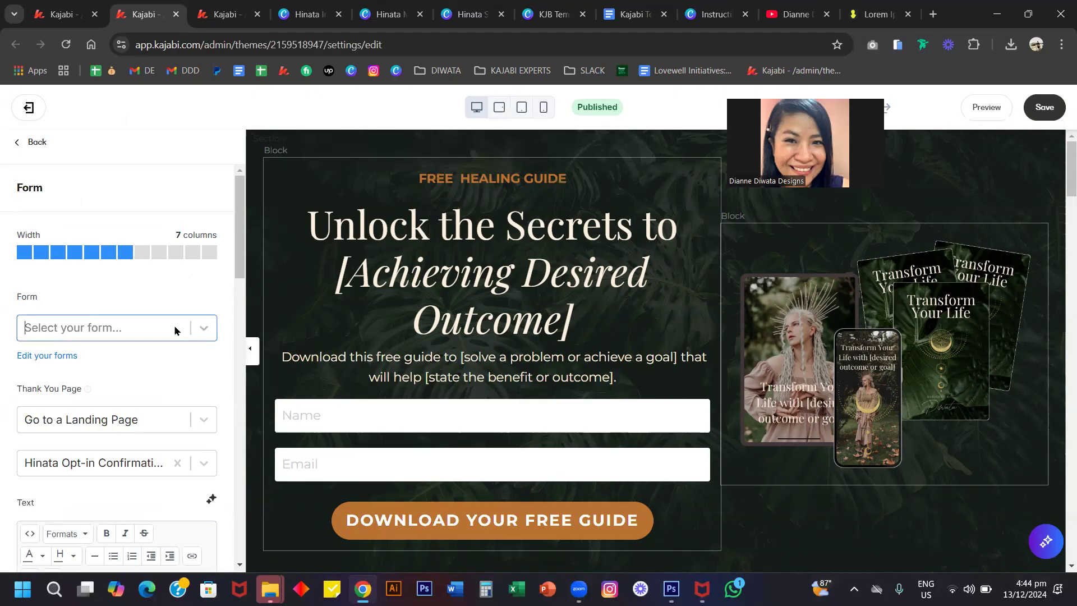
{"action": "left_click", "coordinate": [171, 300]}
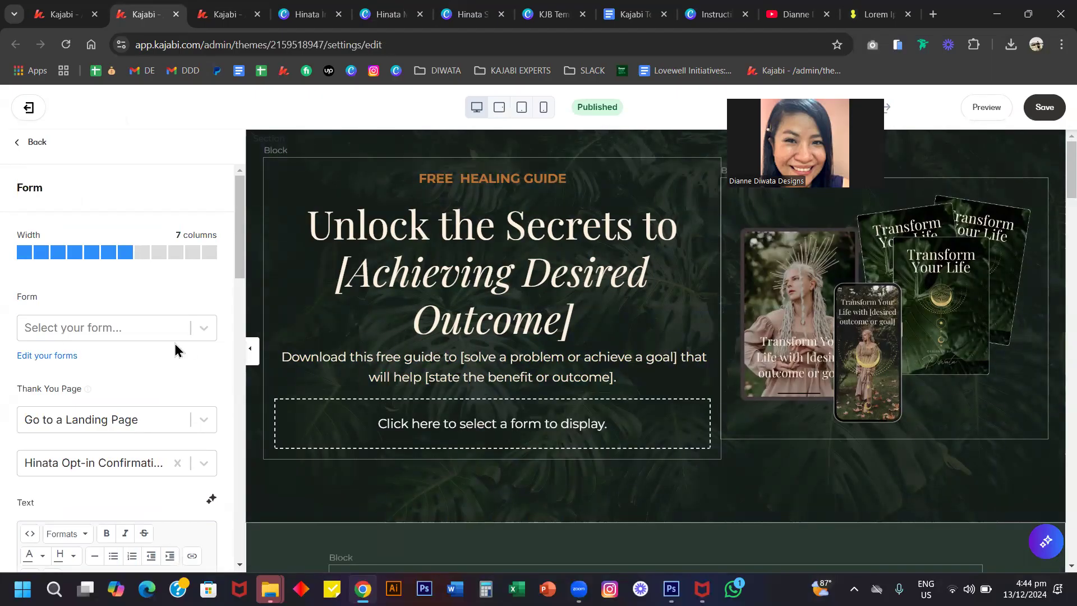
{"action": "left_click", "coordinate": [104, 336]}
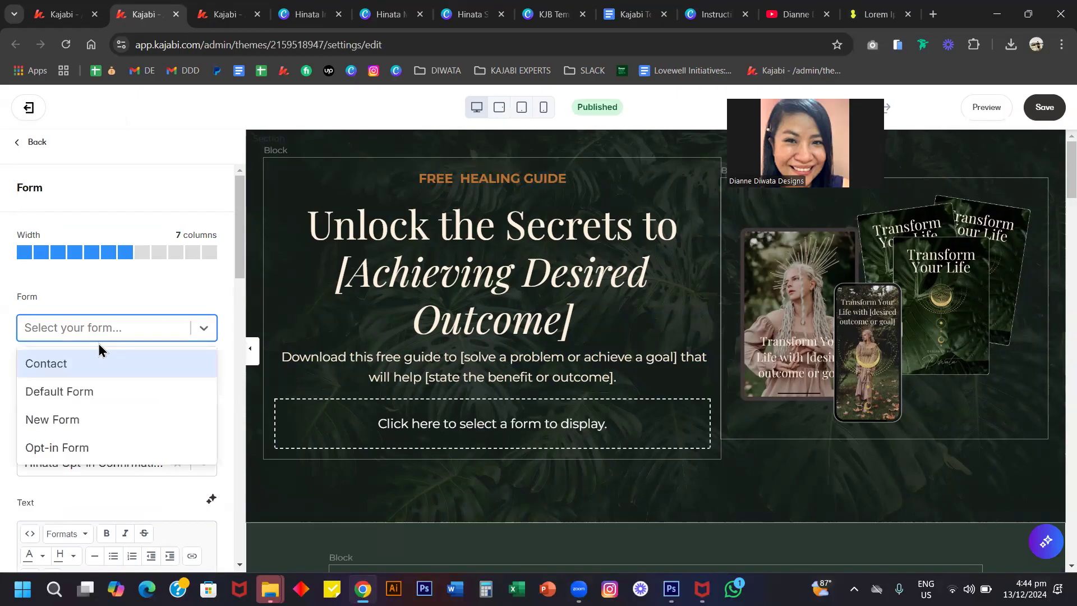
{"action": "left_click", "coordinate": [82, 423]}
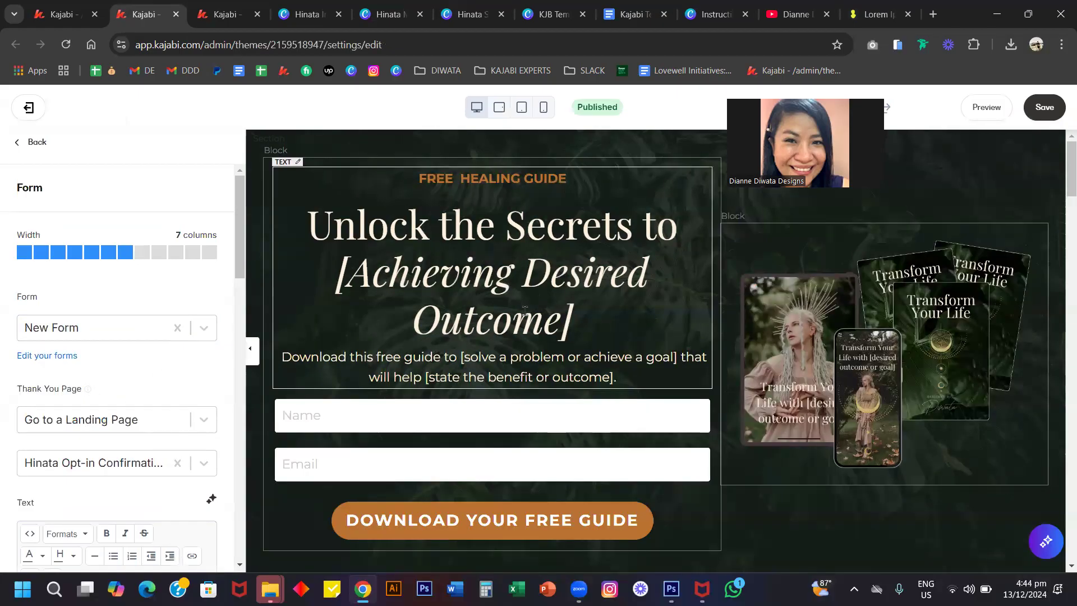
- Set the hero form's thank-you action to Go to a Landing Page, with Hinata Opt-in Confirmation Page as the destination
{"action": "scroll", "coordinate": [469, 344], "scroll_direction": "down", "scroll_amount": 3}
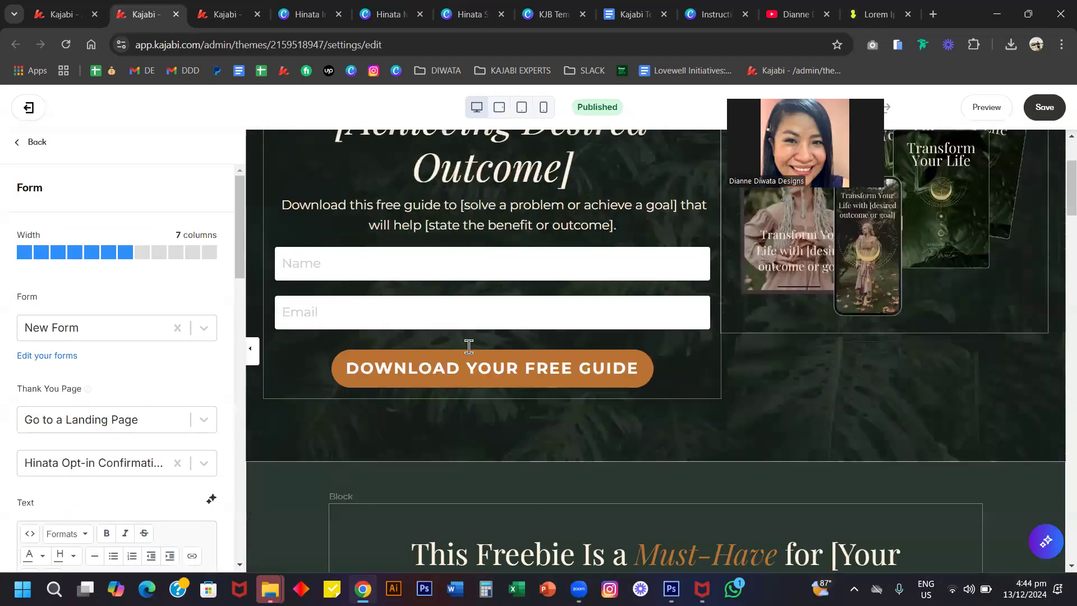
{"action": "scroll", "coordinate": [463, 158], "scroll_direction": "up", "scroll_amount": 2}
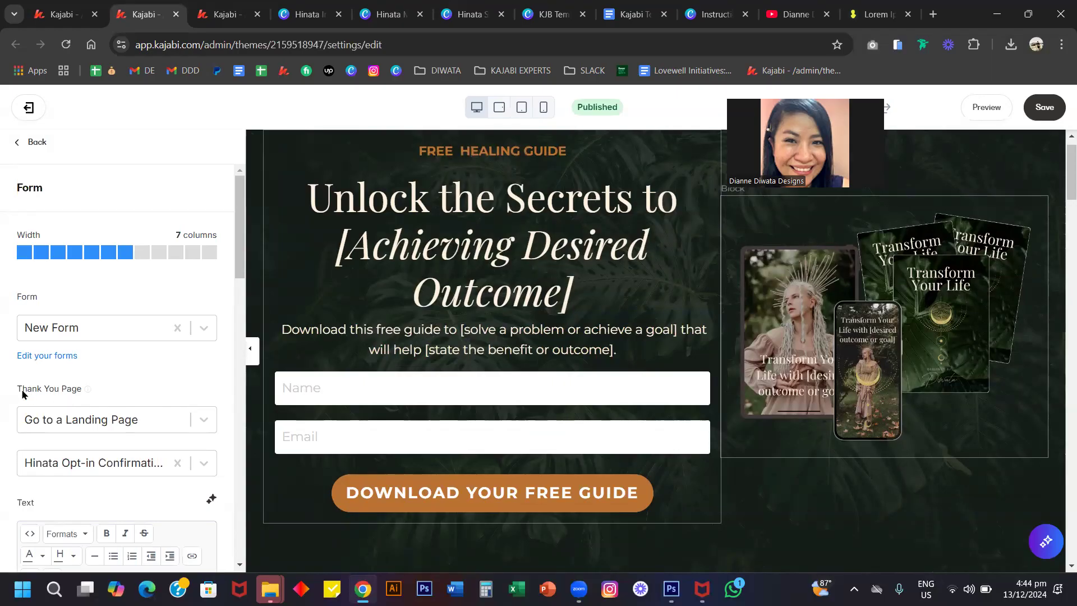
{"action": "left_click", "coordinate": [141, 427]}
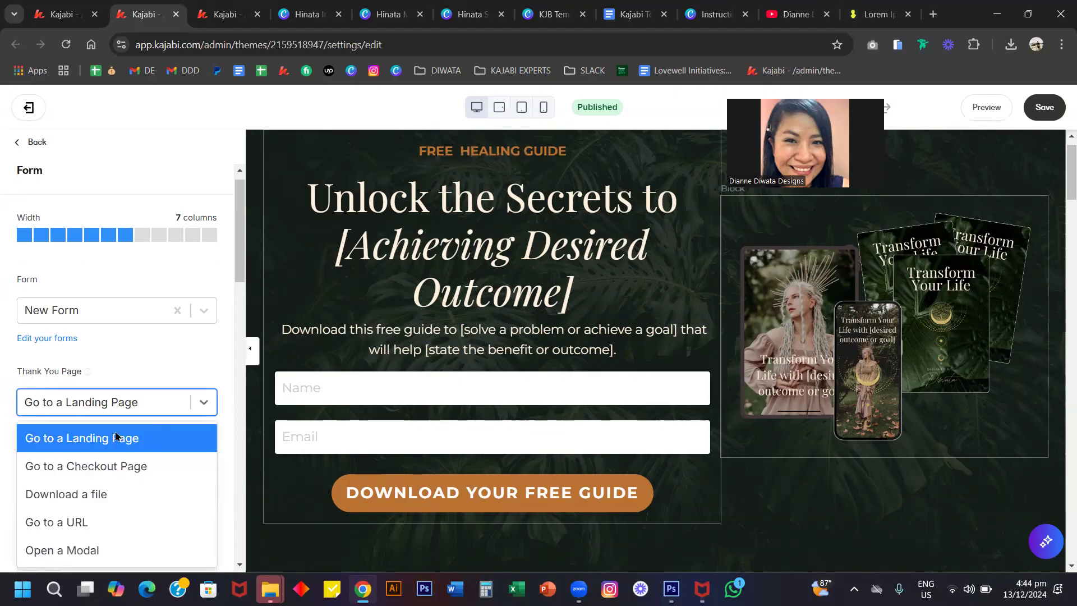
{"action": "left_click", "coordinate": [72, 439]}
{"action": "left_click", "coordinate": [92, 447]}
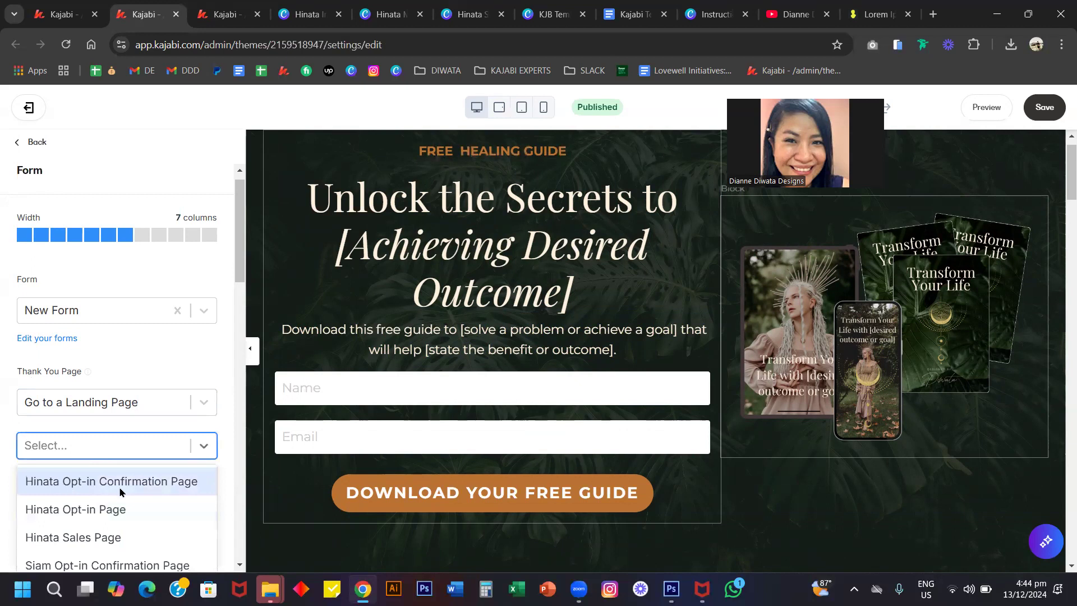
{"action": "left_click", "coordinate": [158, 483]}
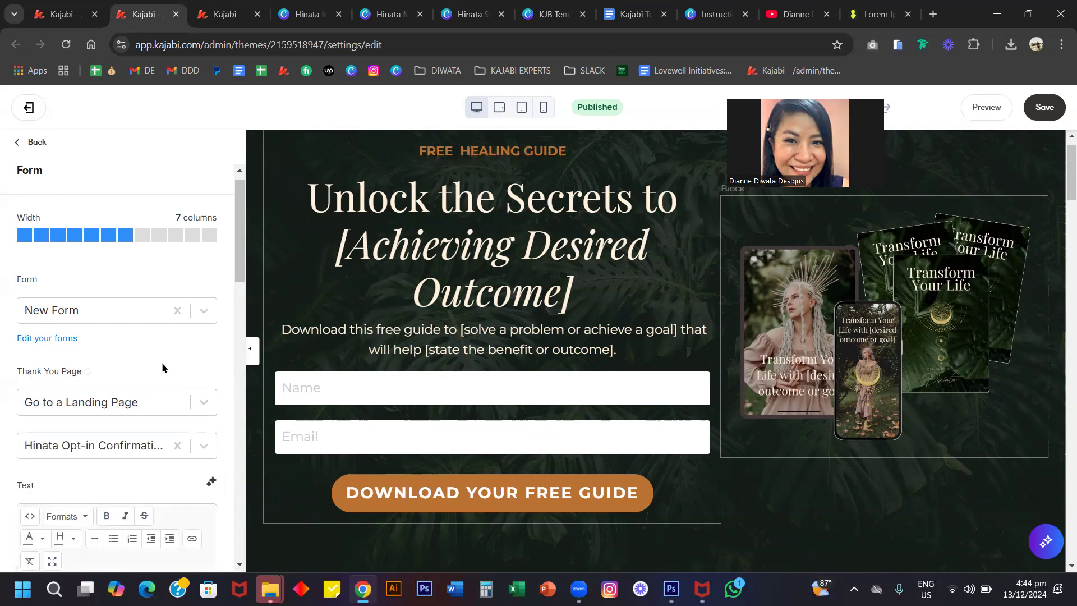
- Examine the form and thank-you page settings of the "Free Download" opt-in block near the end of the page
{"action": "scroll", "coordinate": [457, 354], "scroll_direction": "down", "scroll_amount": 8}
{"action": "scroll", "coordinate": [455, 353], "scroll_direction": "up", "scroll_amount": 5}
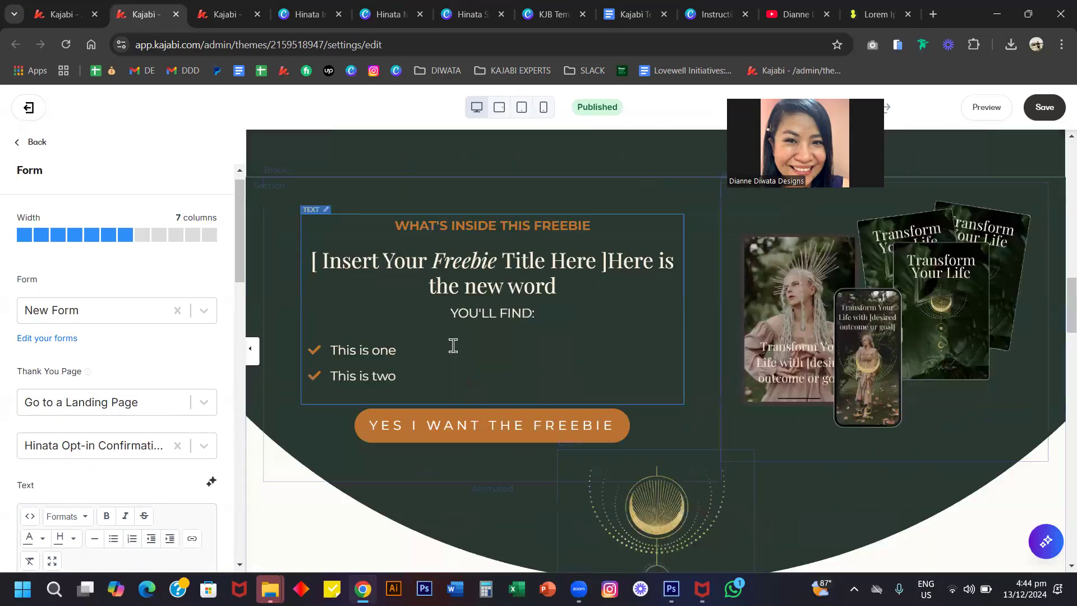
{"action": "scroll", "coordinate": [454, 345], "scroll_direction": "down", "scroll_amount": 15}
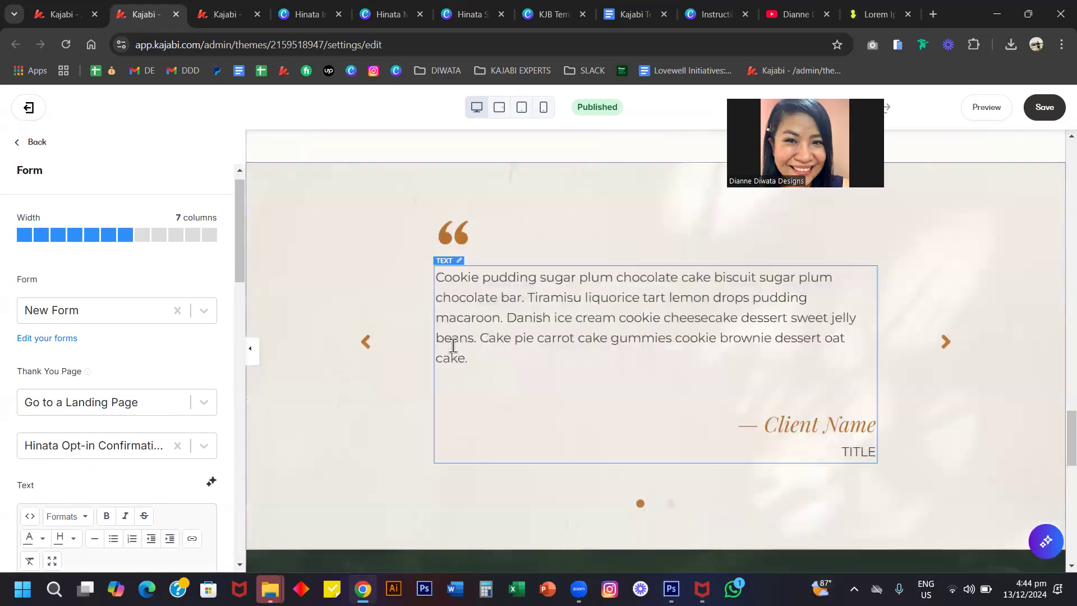
{"action": "scroll", "coordinate": [454, 345], "scroll_direction": "down", "scroll_amount": 5}
{"action": "scroll", "coordinate": [377, 250], "scroll_direction": "up", "scroll_amount": 3}
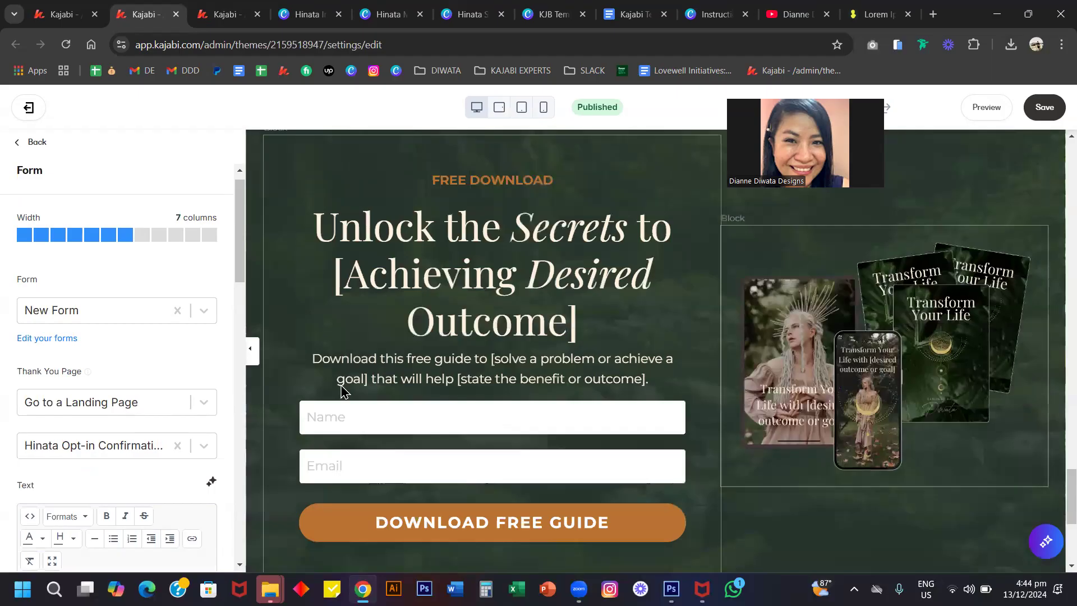
{"action": "left_click", "coordinate": [458, 300]}
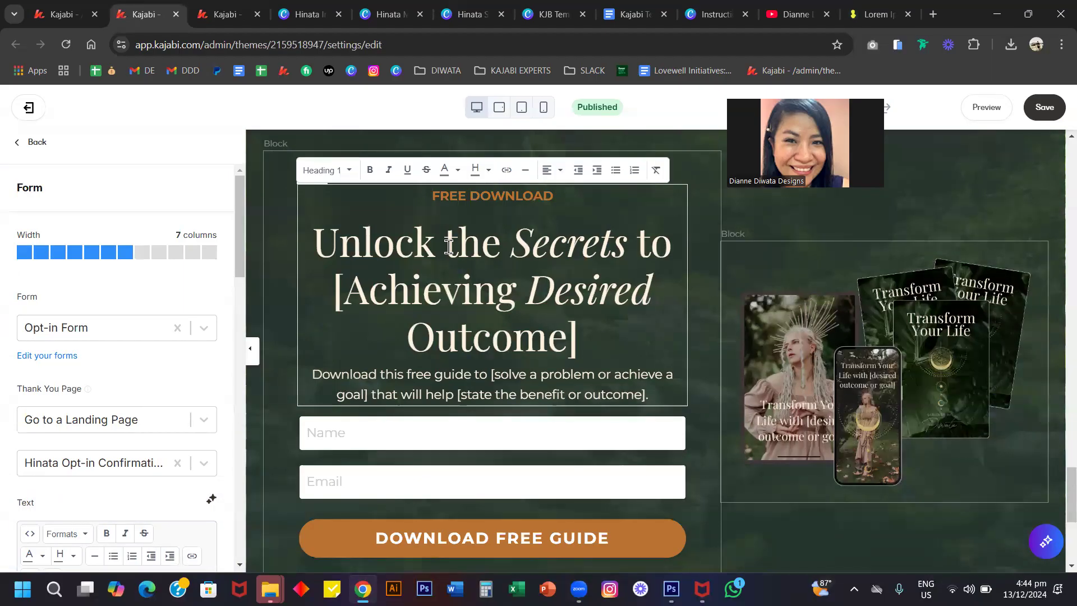
{"action": "scroll", "coordinate": [152, 362], "scroll_direction": "down", "scroll_amount": 1}
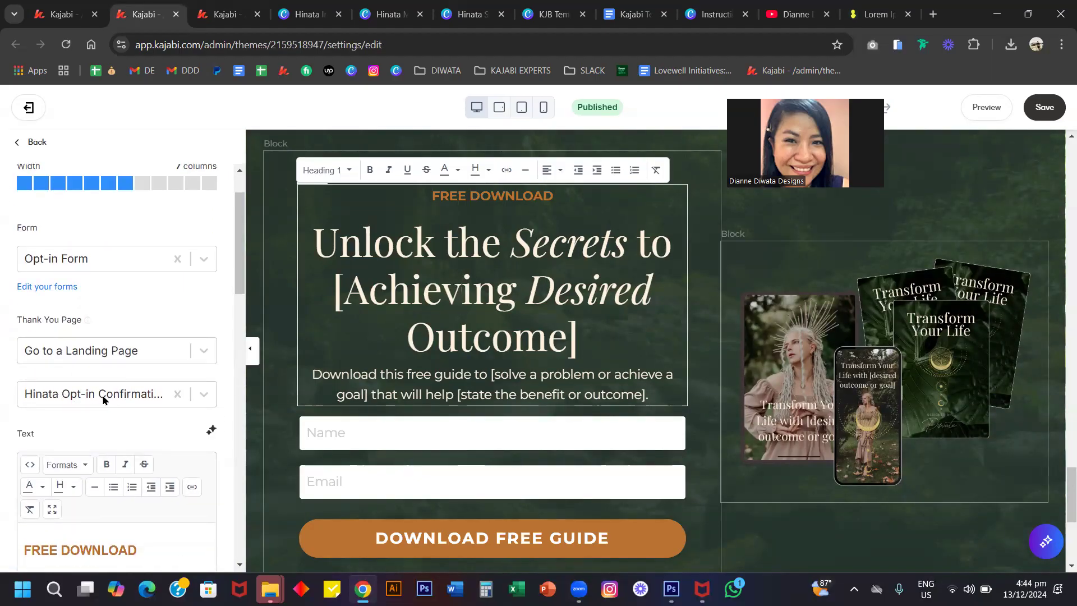
{"action": "scroll", "coordinate": [388, 336], "scroll_direction": "down", "scroll_amount": 2}
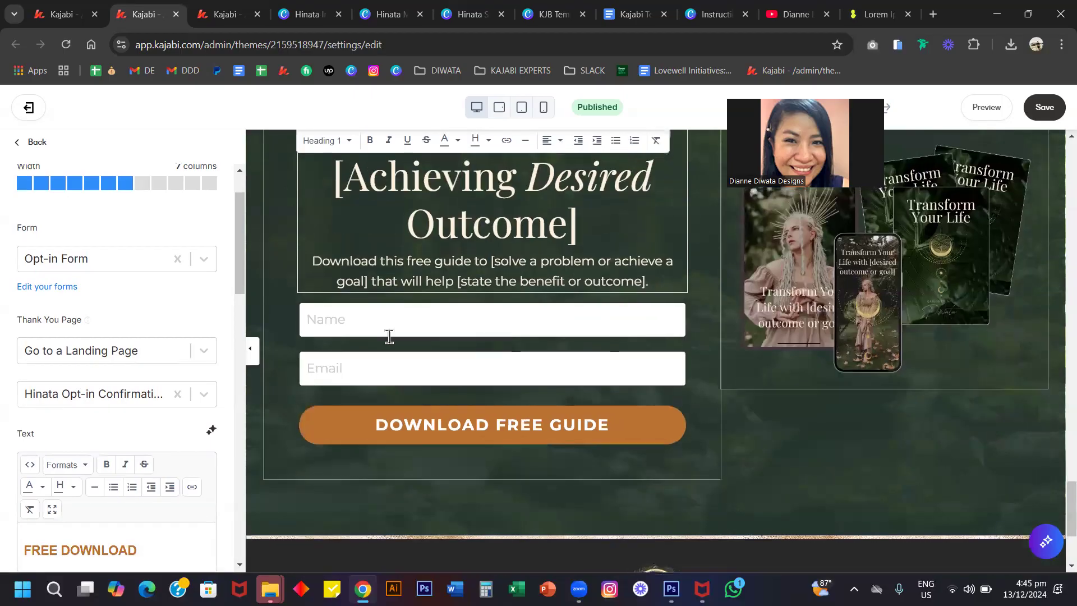
{"action": "scroll", "coordinate": [387, 336], "scroll_direction": "up", "scroll_amount": 3}
- Go back to the page's section list and review the page in the mobile view up to the hero section
{"action": "left_click", "coordinate": [35, 145]}
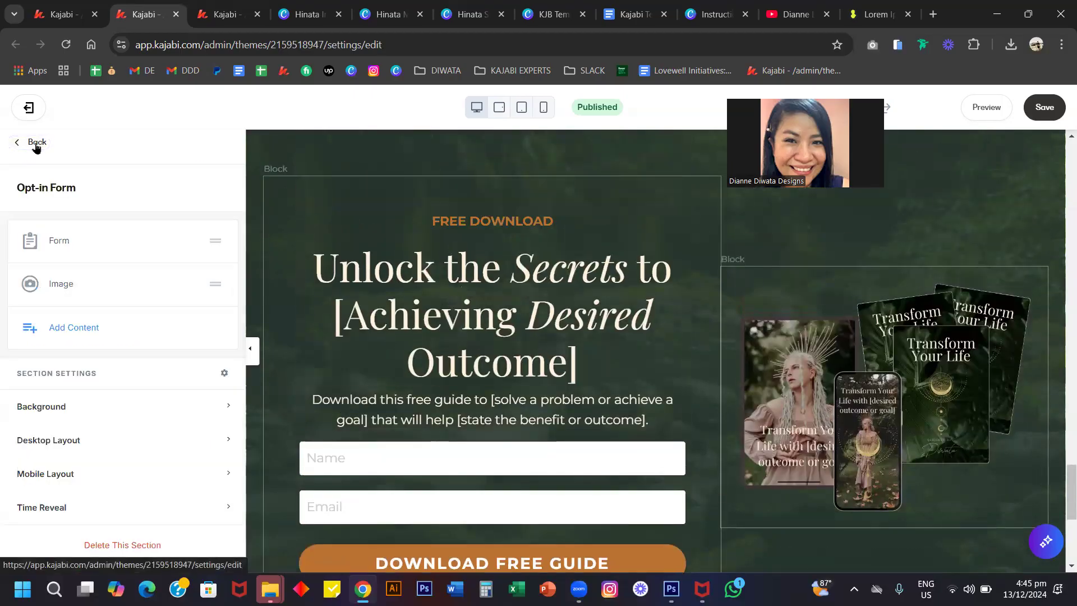
{"action": "left_click", "coordinate": [36, 145]}
{"action": "left_click", "coordinate": [58, 197]}
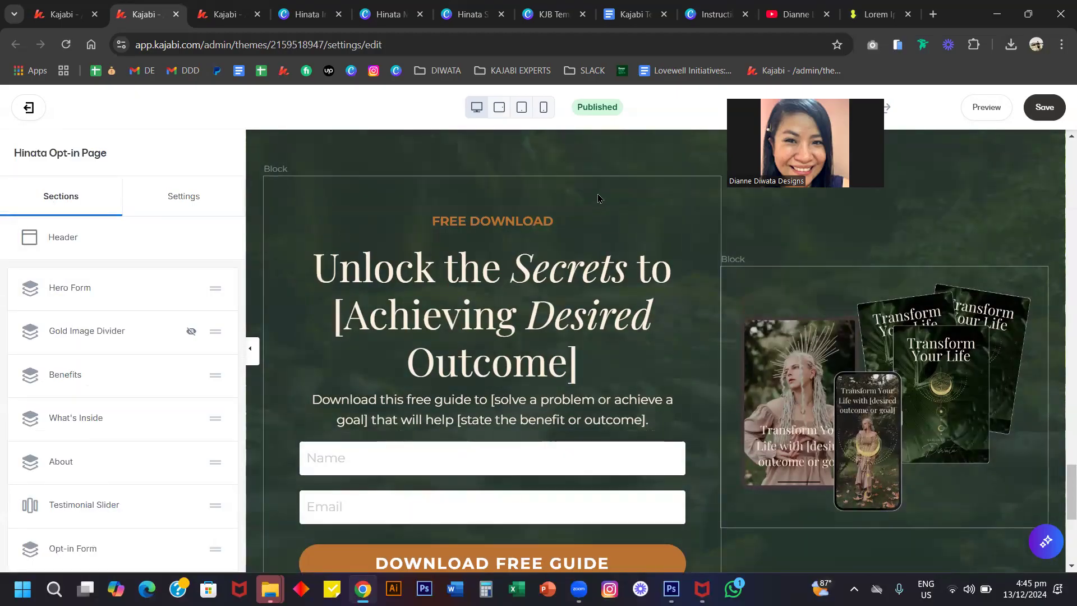
{"action": "left_click", "coordinate": [544, 108]}
{"action": "scroll", "coordinate": [646, 290], "scroll_direction": "up", "scroll_amount": 2}
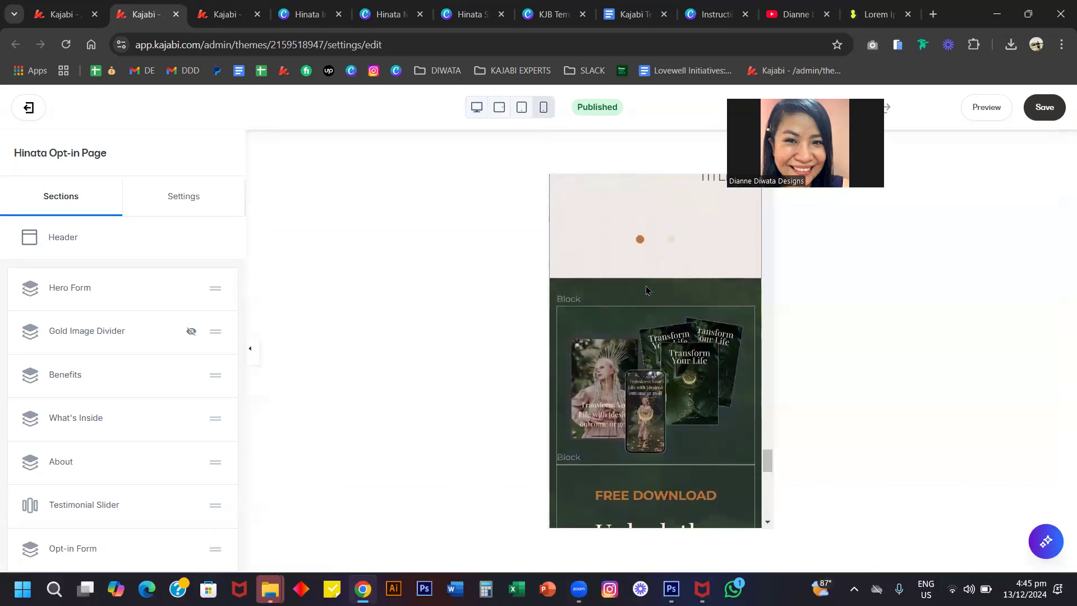
{"action": "scroll", "coordinate": [645, 286], "scroll_direction": "up", "scroll_amount": 10}
{"action": "scroll", "coordinate": [645, 268], "scroll_direction": "up", "scroll_amount": 10}
{"action": "scroll", "coordinate": [646, 268], "scroll_direction": "up", "scroll_amount": 2}
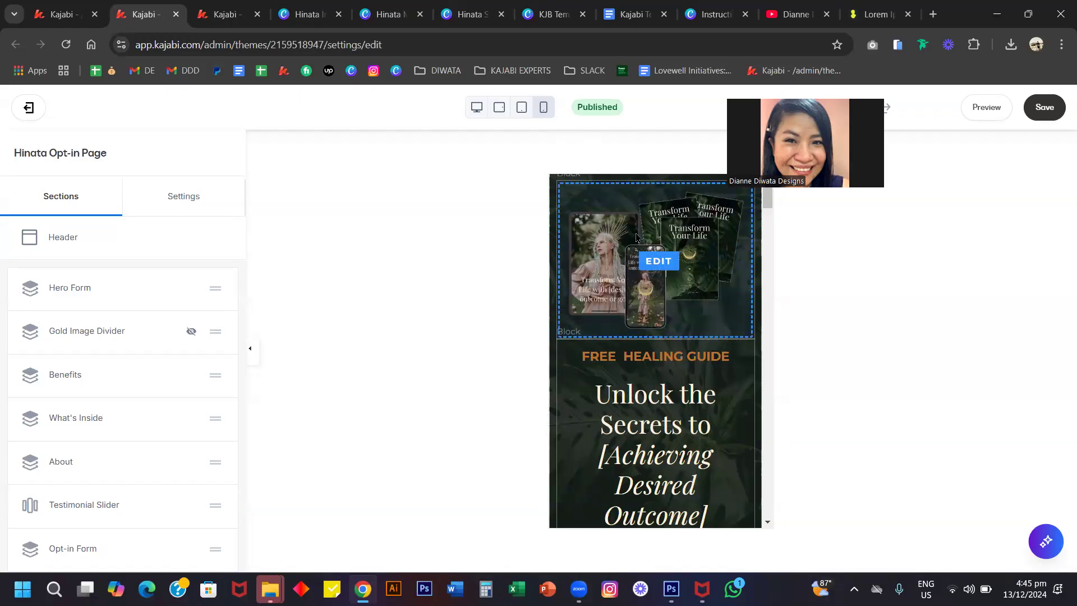
- Return to the desktop view and inspect the hero image block's Mobile Layout settings through the Image on top option
{"action": "left_click", "coordinate": [476, 107]}
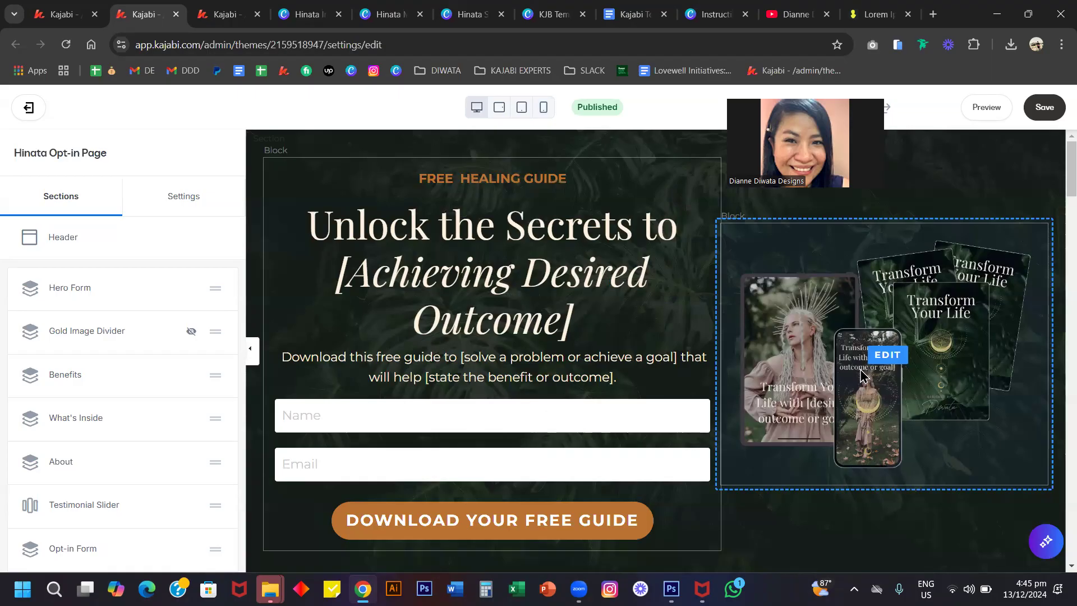
{"action": "left_click", "coordinate": [862, 376]}
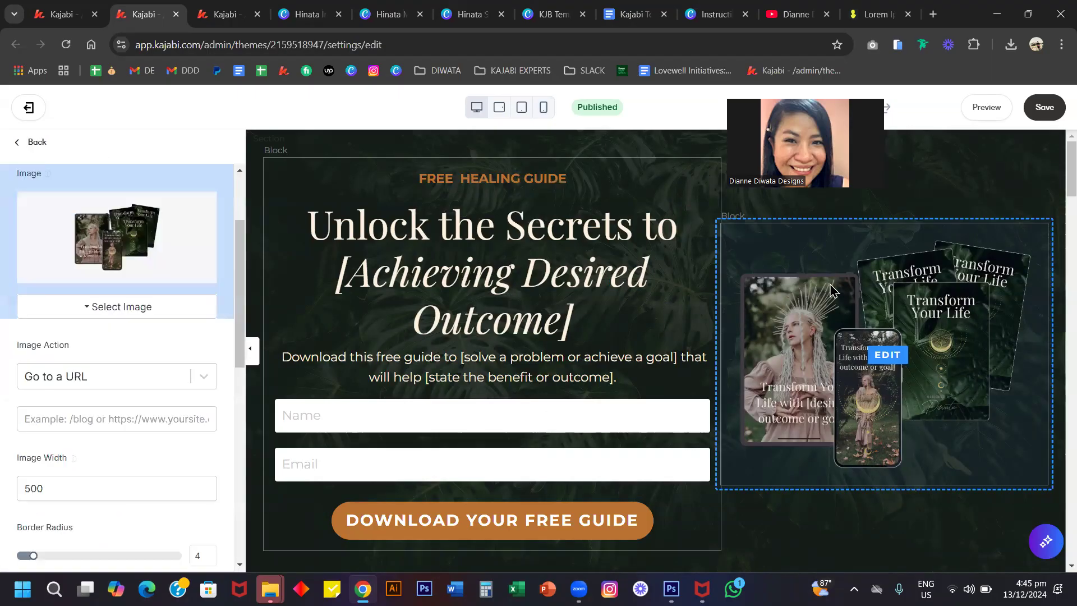
{"action": "scroll", "coordinate": [105, 397], "scroll_direction": "down", "scroll_amount": 2}
{"action": "scroll", "coordinate": [105, 397], "scroll_direction": "down", "scroll_amount": 5}
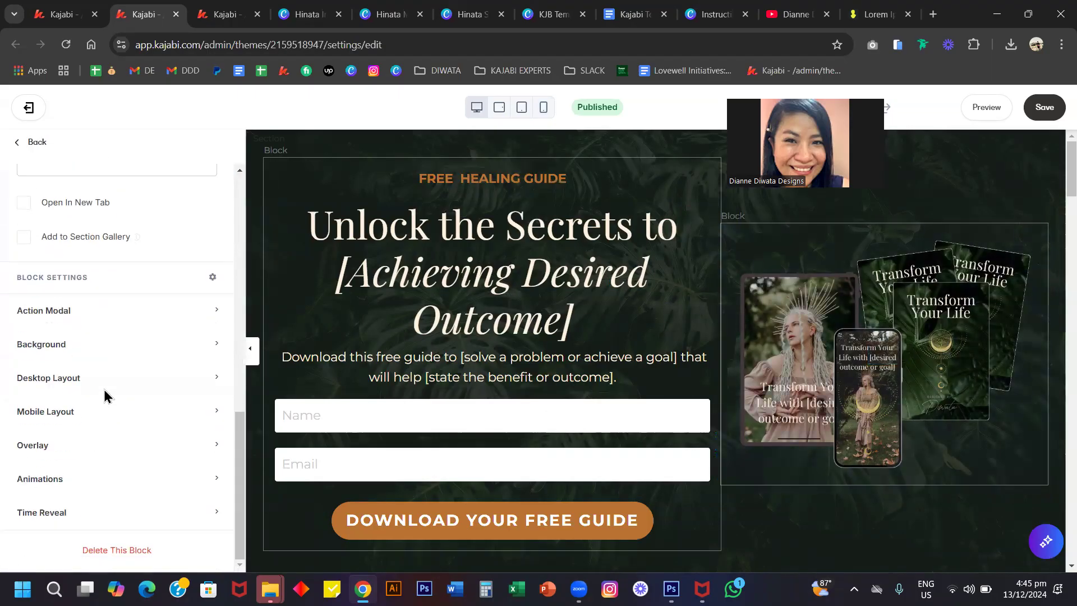
{"action": "left_click", "coordinate": [55, 414]}
{"action": "scroll", "coordinate": [103, 440], "scroll_direction": "down", "scroll_amount": 8}
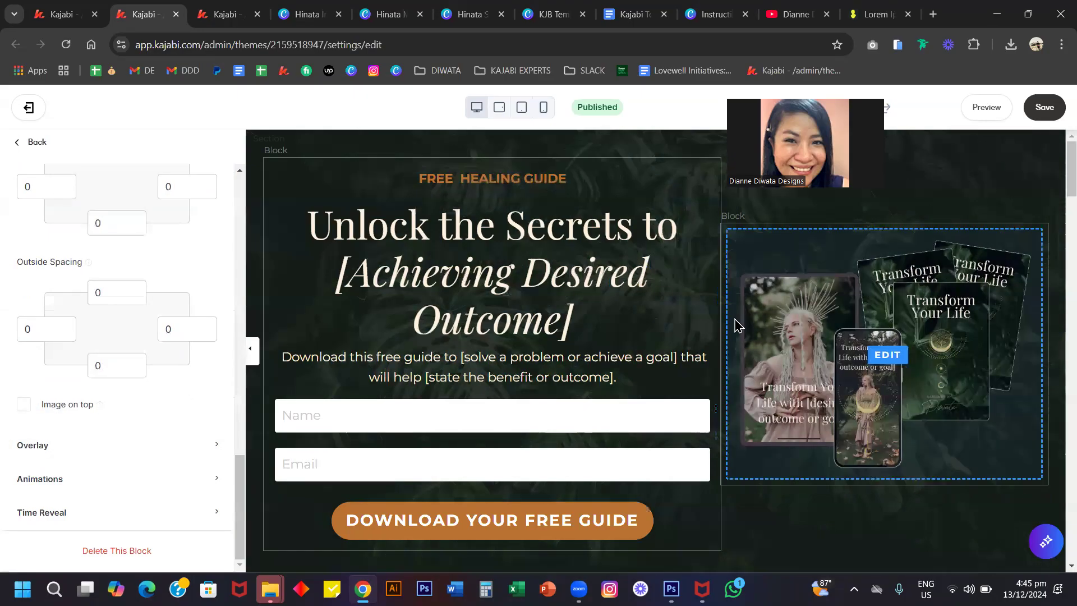
- Save the page and review the hero section down to its image in the mobile view
{"action": "left_click", "coordinate": [1043, 107]}
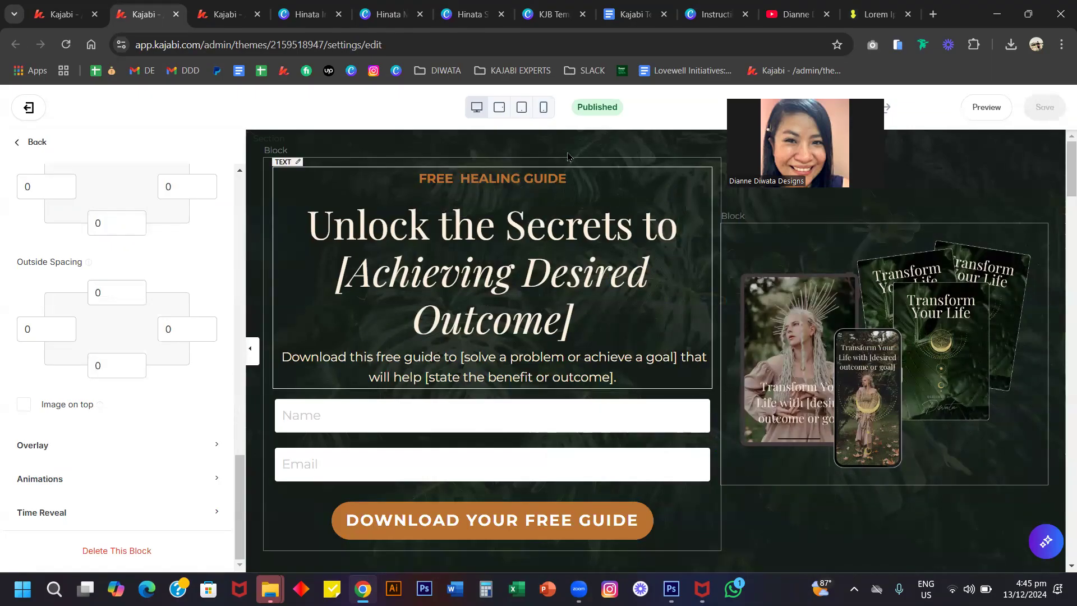
{"action": "left_click", "coordinate": [543, 107]}
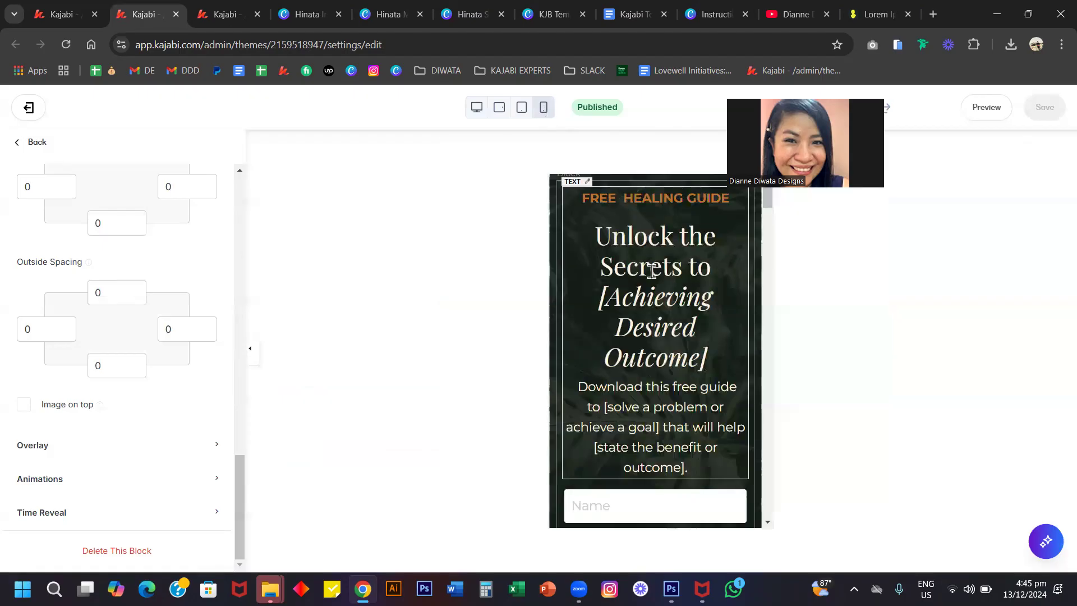
{"action": "left_click", "coordinate": [650, 317]}
{"action": "scroll", "coordinate": [650, 317], "scroll_direction": "down", "scroll_amount": 5}
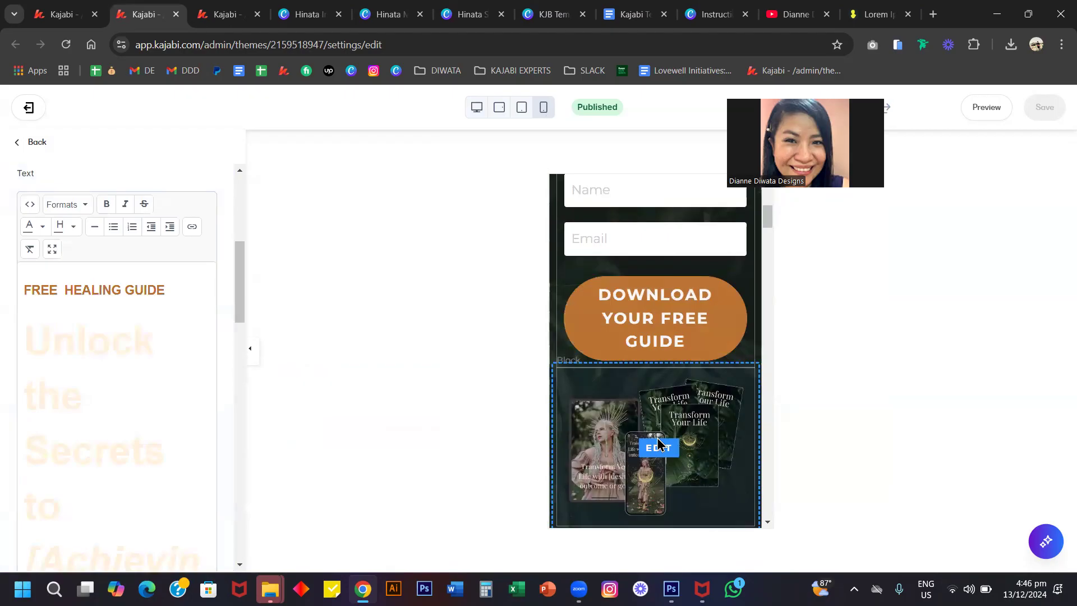
{"action": "scroll", "coordinate": [666, 415], "scroll_direction": "up", "scroll_amount": 5}
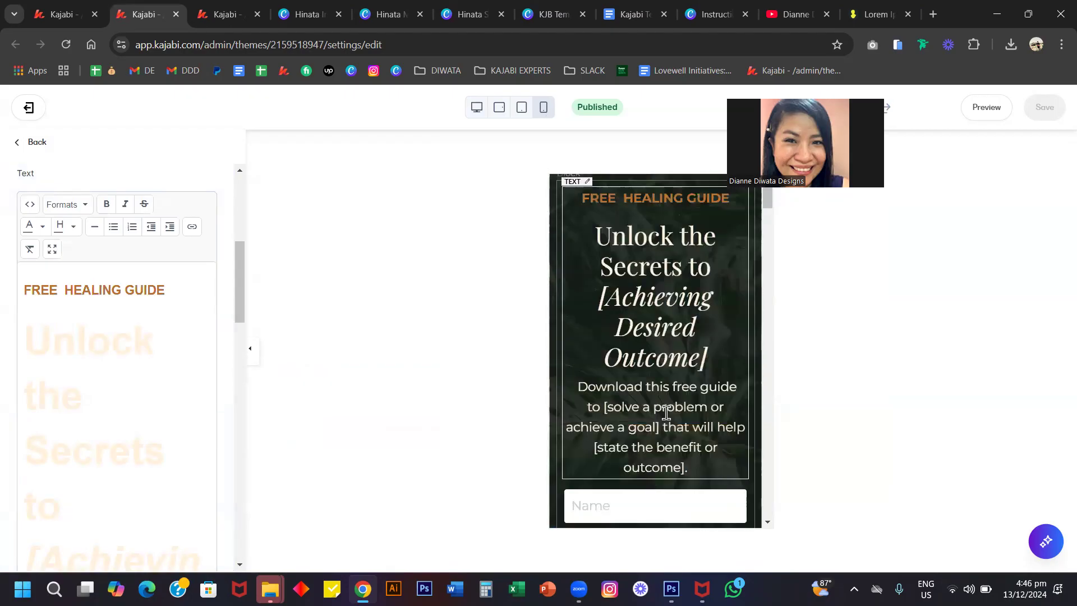
- Turn on Hide Block in the hero image block's Mobile Layout settings and check the hero section in the mobile view
{"action": "left_click", "coordinate": [25, 142]}
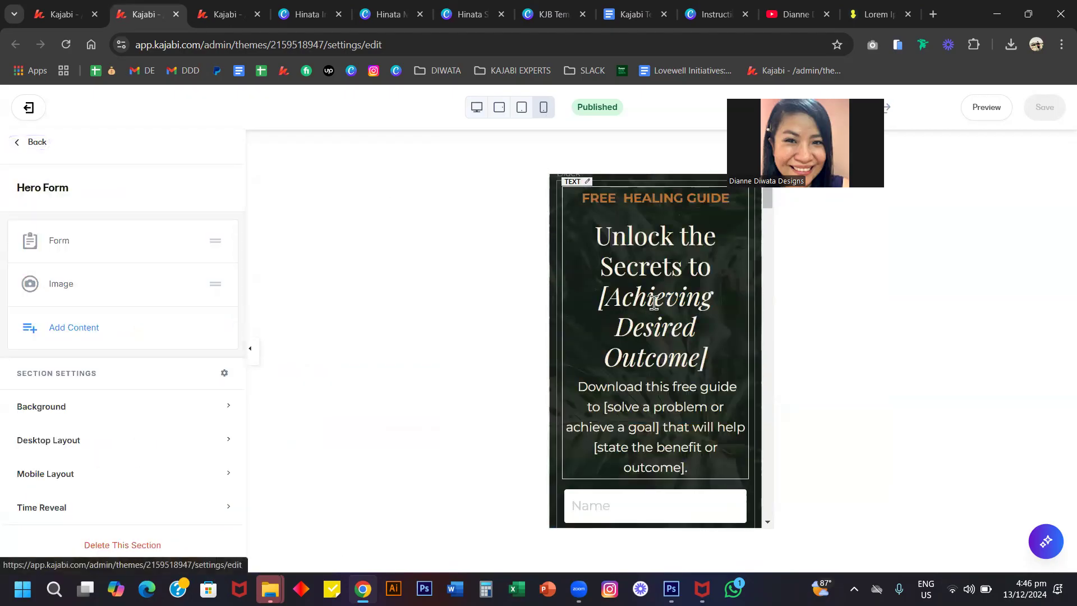
{"action": "scroll", "coordinate": [654, 303], "scroll_direction": "down", "scroll_amount": 5}
{"action": "left_click", "coordinate": [618, 481]}
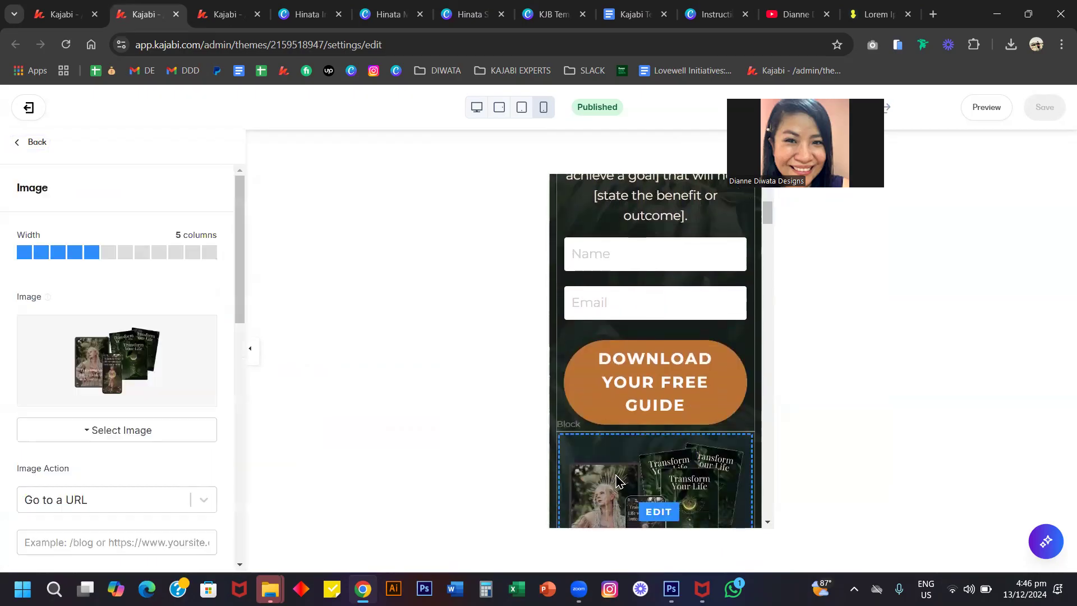
{"action": "scroll", "coordinate": [108, 281], "scroll_direction": "down", "scroll_amount": 2}
{"action": "scroll", "coordinate": [102, 315], "scroll_direction": "up", "scroll_amount": 2}
{"action": "scroll", "coordinate": [101, 318], "scroll_direction": "down", "scroll_amount": 9}
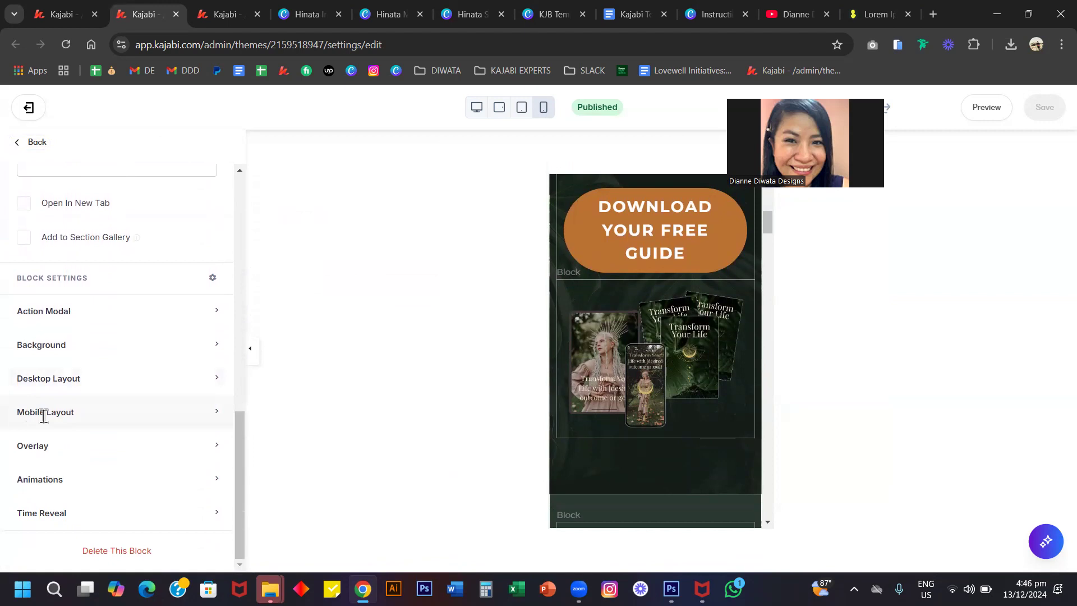
{"action": "left_click", "coordinate": [44, 416]}
{"action": "left_click", "coordinate": [24, 528]}
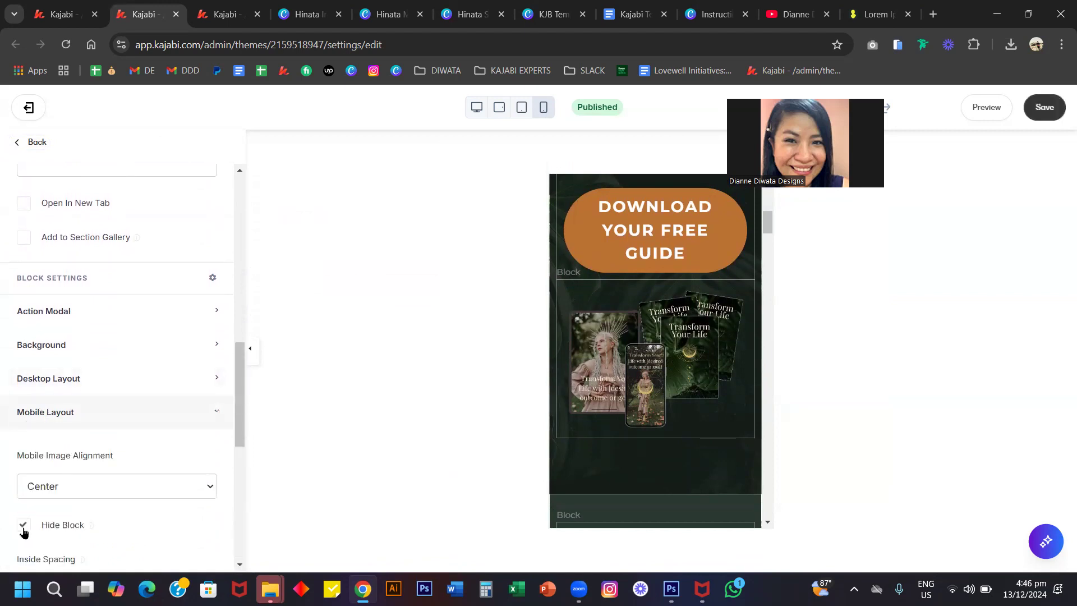
{"action": "scroll", "coordinate": [595, 331], "scroll_direction": "up", "scroll_amount": 5}
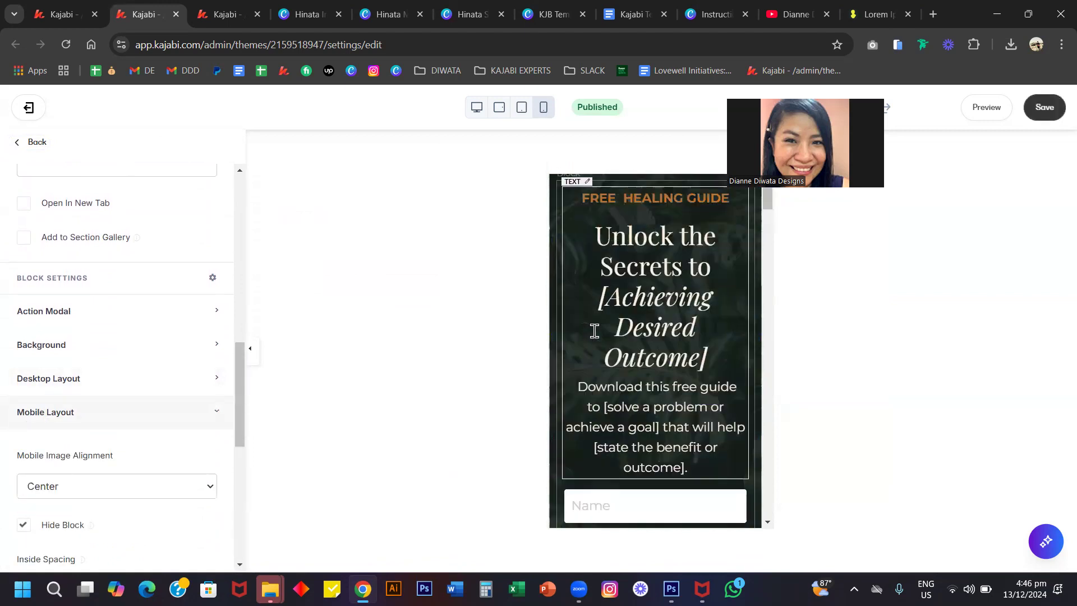
- Return to the desktop view and turn off Hide Block in the hero image's Mobile Layout settings
{"action": "left_click", "coordinate": [477, 107]}
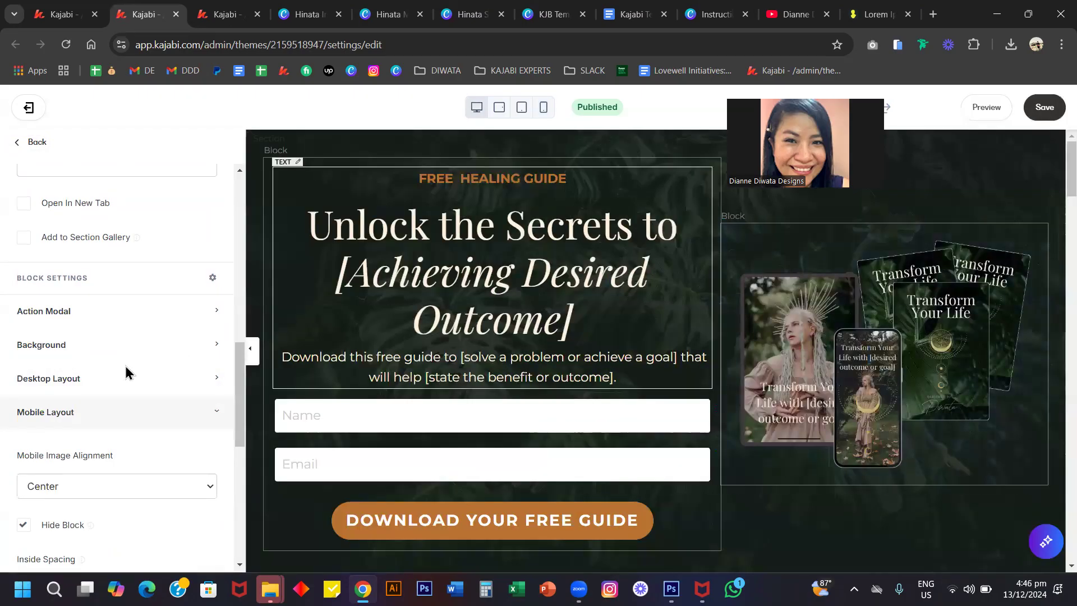
{"action": "scroll", "coordinate": [87, 422], "scroll_direction": "up", "scroll_amount": 8}
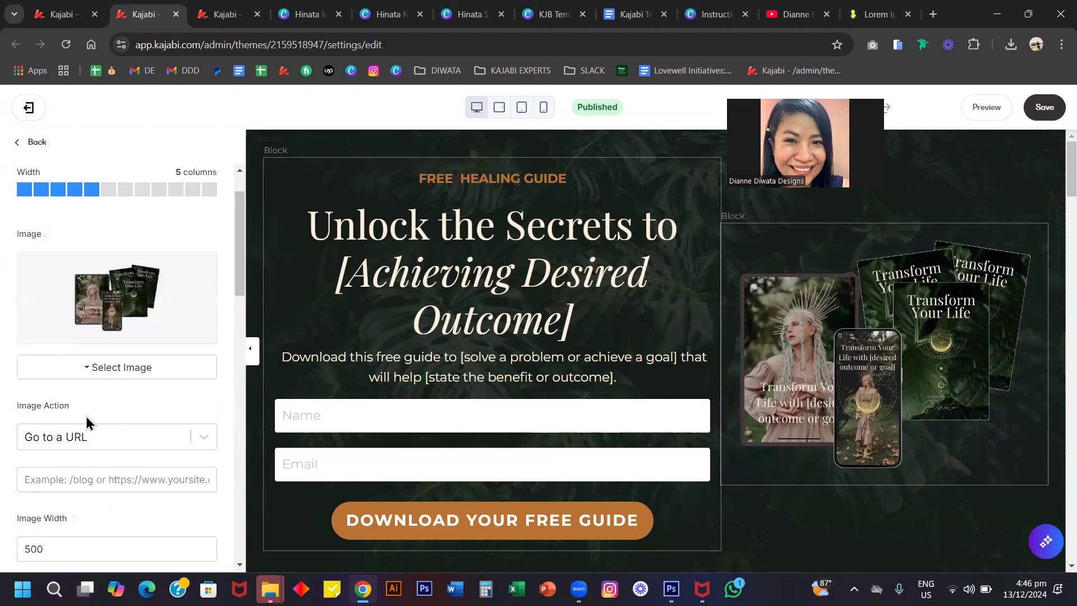
{"action": "scroll", "coordinate": [87, 422], "scroll_direction": "down", "scroll_amount": 12}
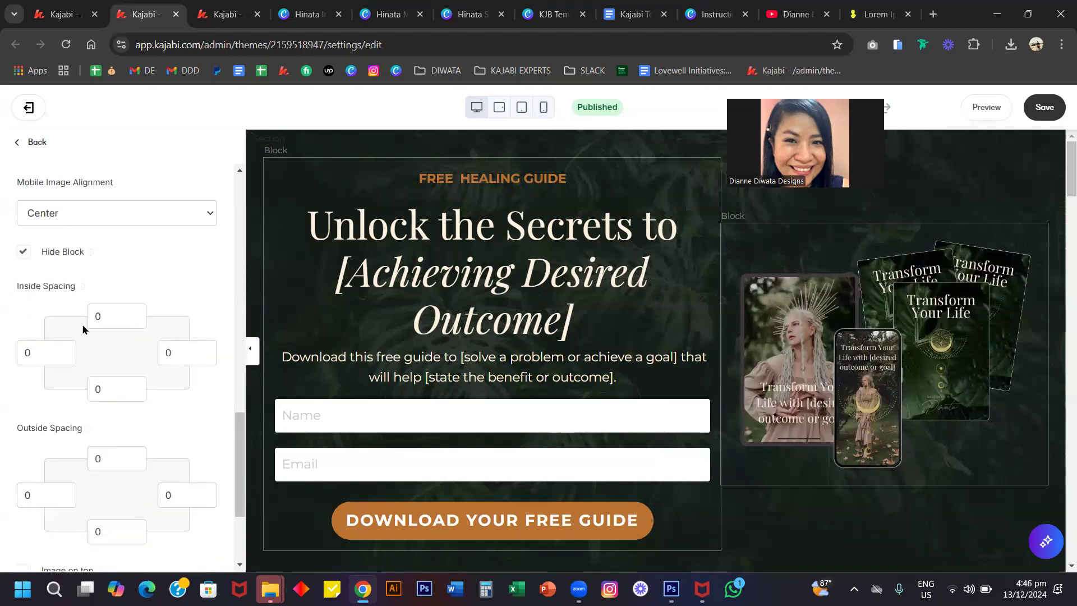
{"action": "scroll", "coordinate": [83, 330], "scroll_direction": "up", "scroll_amount": 3}
{"action": "left_click", "coordinate": [48, 414]}
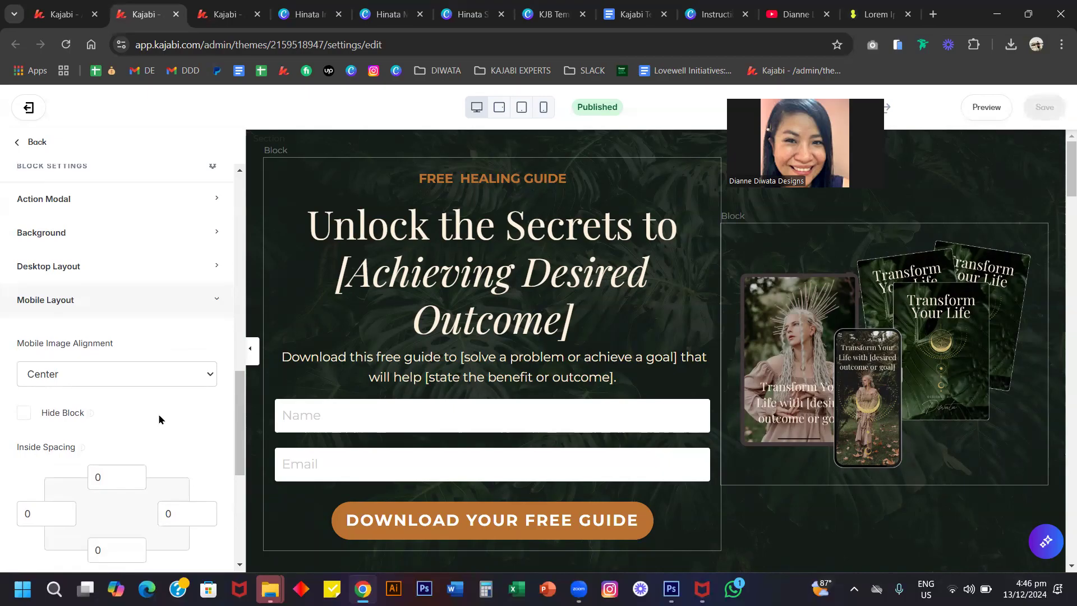
- Turn on Image on top for the hero image's mobile layout and review the page in the mobile view down to the benefits
{"action": "scroll", "coordinate": [159, 419], "scroll_direction": "down", "scroll_amount": 5}
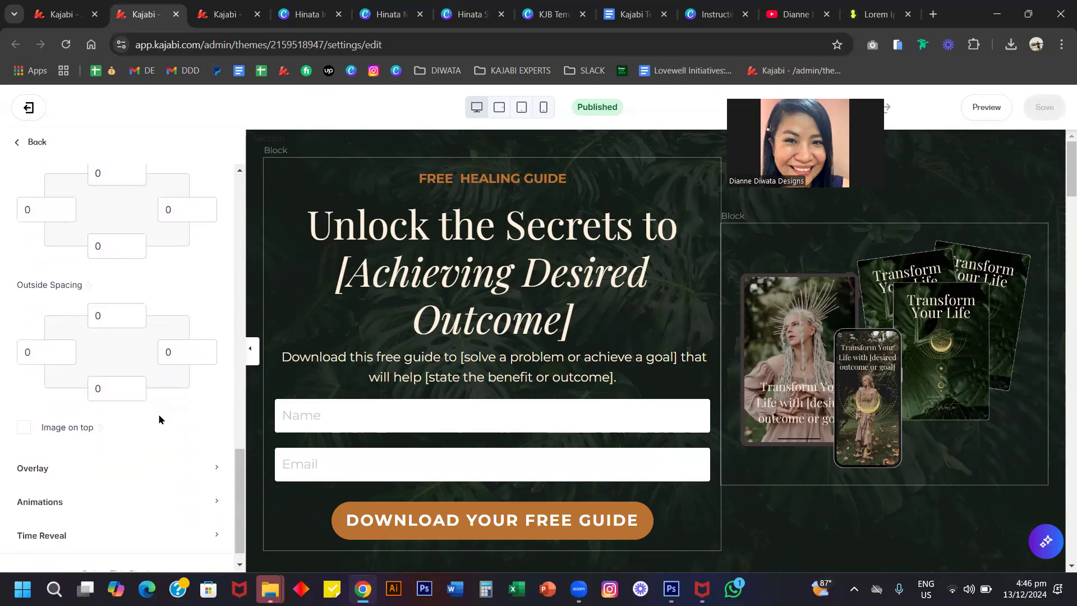
{"action": "left_click", "coordinate": [78, 430]}
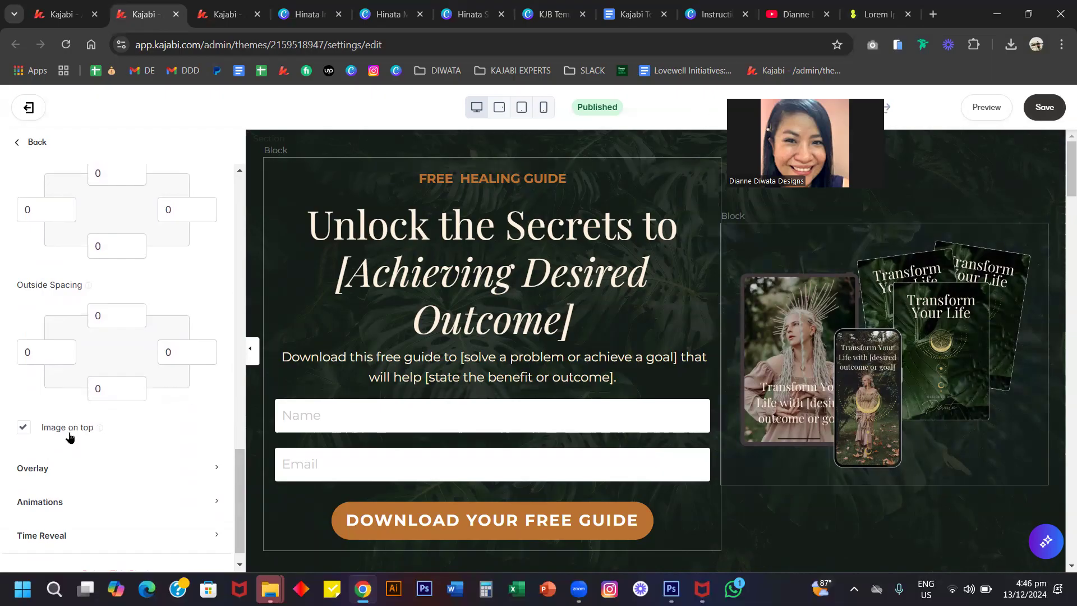
{"action": "left_click", "coordinate": [543, 109]}
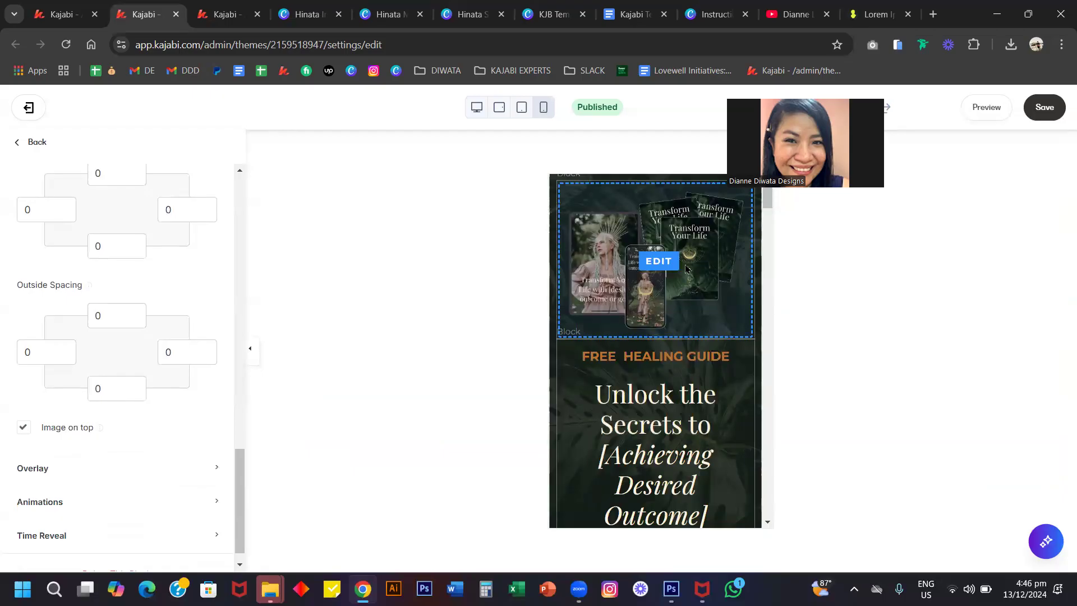
{"action": "scroll", "coordinate": [687, 269], "scroll_direction": "down", "scroll_amount": 10}
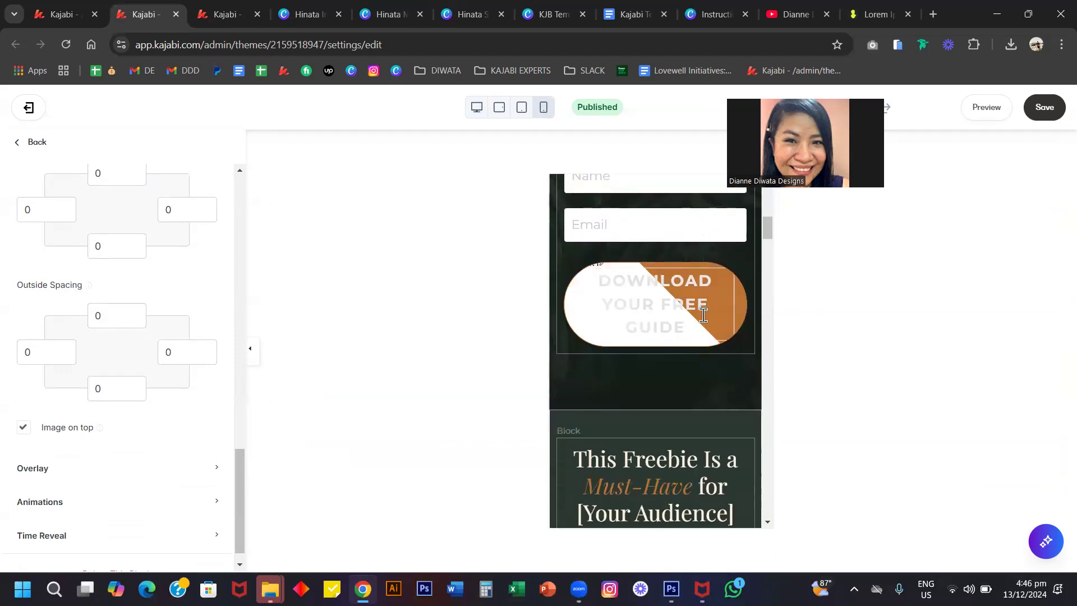
{"action": "scroll", "coordinate": [703, 316], "scroll_direction": "down", "scroll_amount": 8}
{"action": "scroll", "coordinate": [705, 321], "scroll_direction": "down", "scroll_amount": 10}
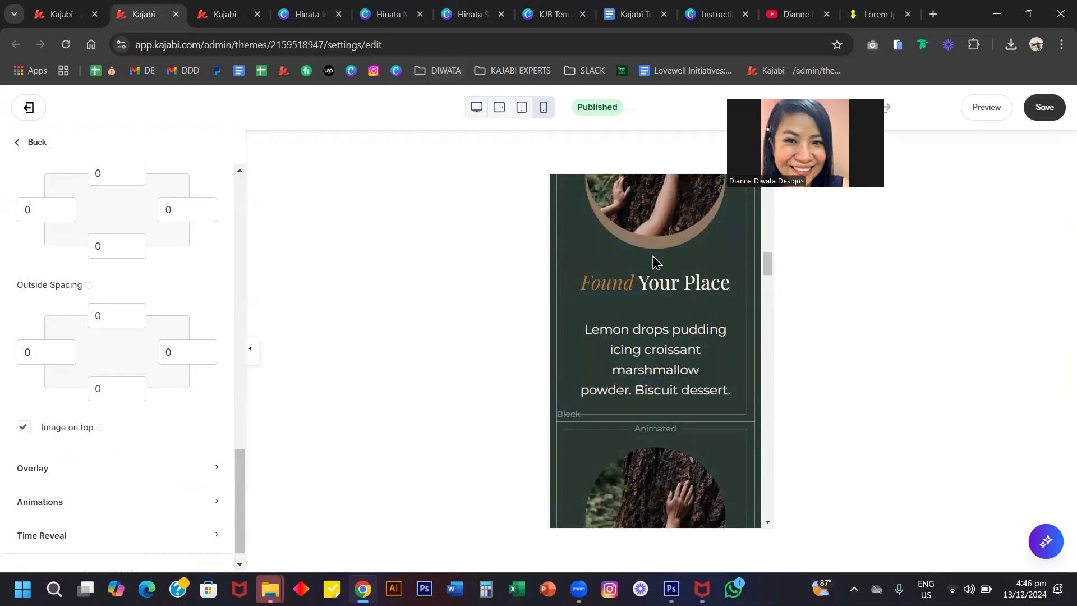
- Go back to the page's section list and review the What's Inside, About and hero sections in the desktop view
{"action": "left_click", "coordinate": [27, 147]}
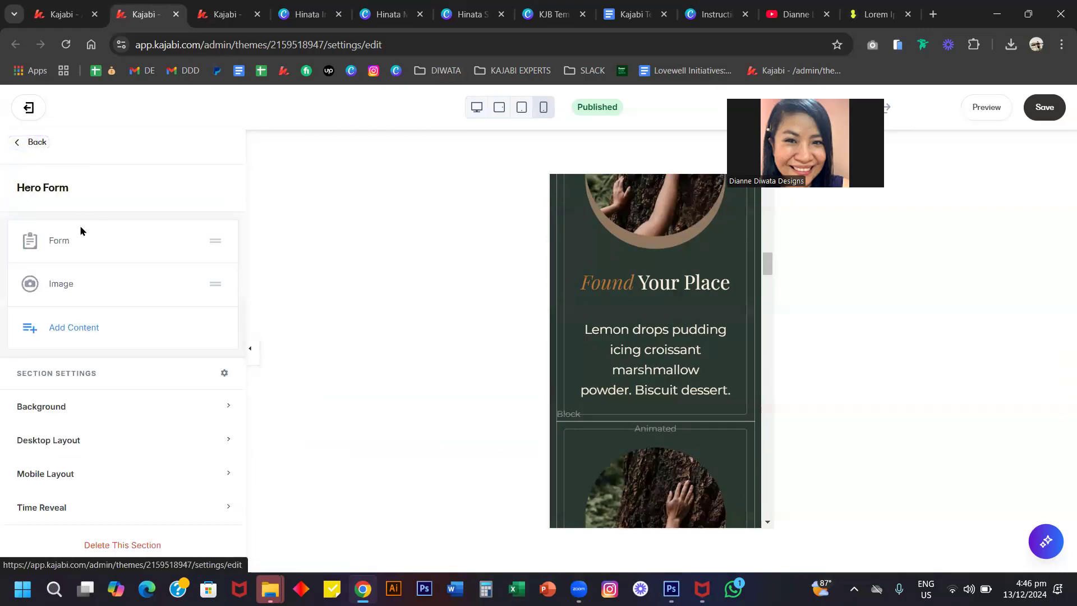
{"action": "left_click", "coordinate": [34, 142]}
{"action": "left_click", "coordinate": [477, 106]}
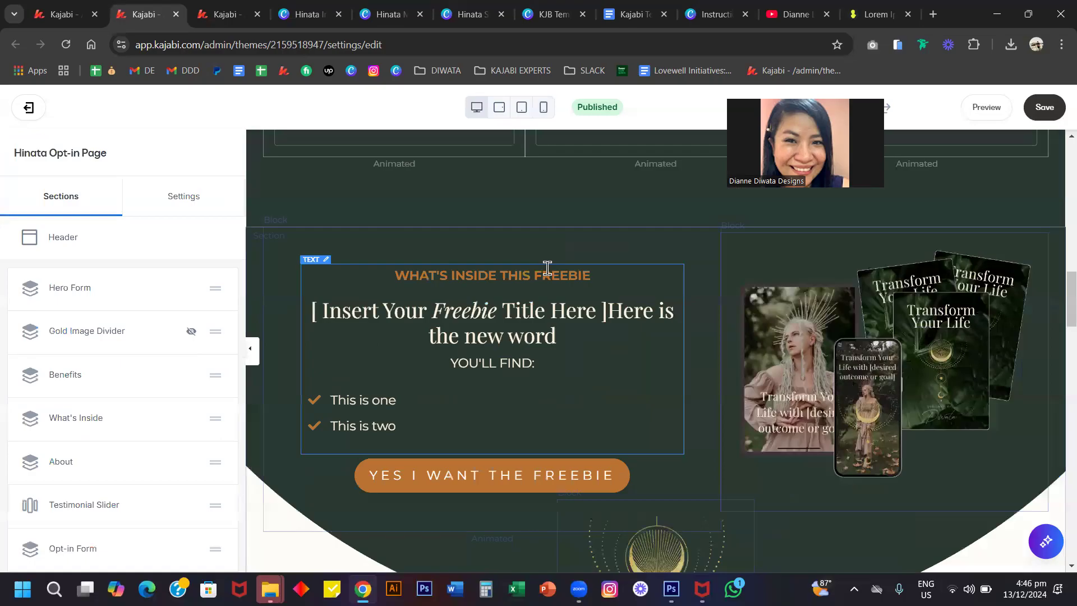
{"action": "scroll", "coordinate": [548, 268], "scroll_direction": "up", "scroll_amount": 5}
{"action": "scroll", "coordinate": [549, 274], "scroll_direction": "down", "scroll_amount": 4}
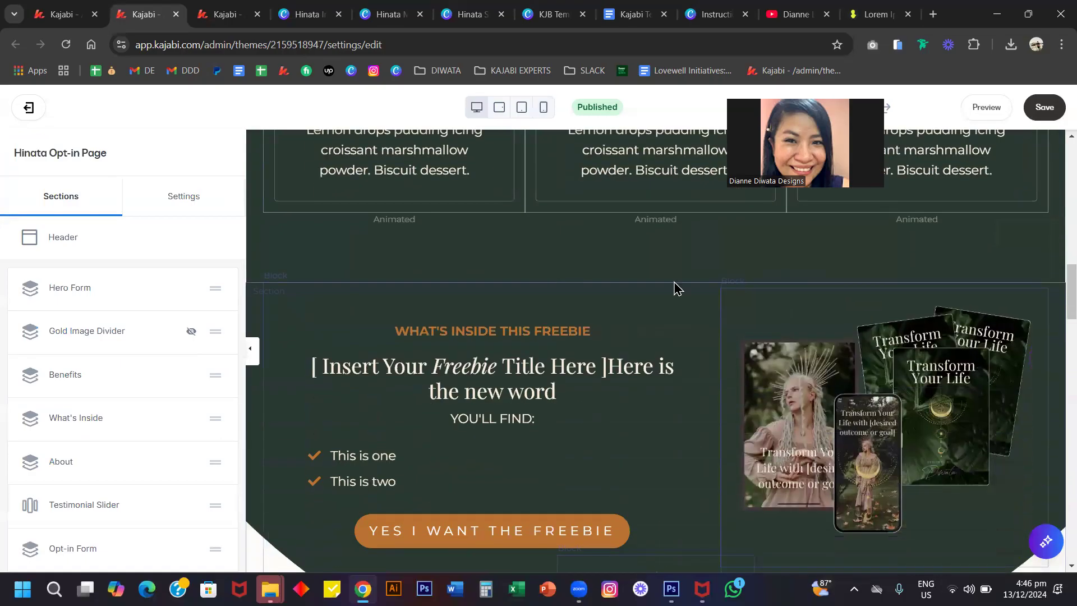
{"action": "scroll", "coordinate": [706, 292], "scroll_direction": "down", "scroll_amount": 2}
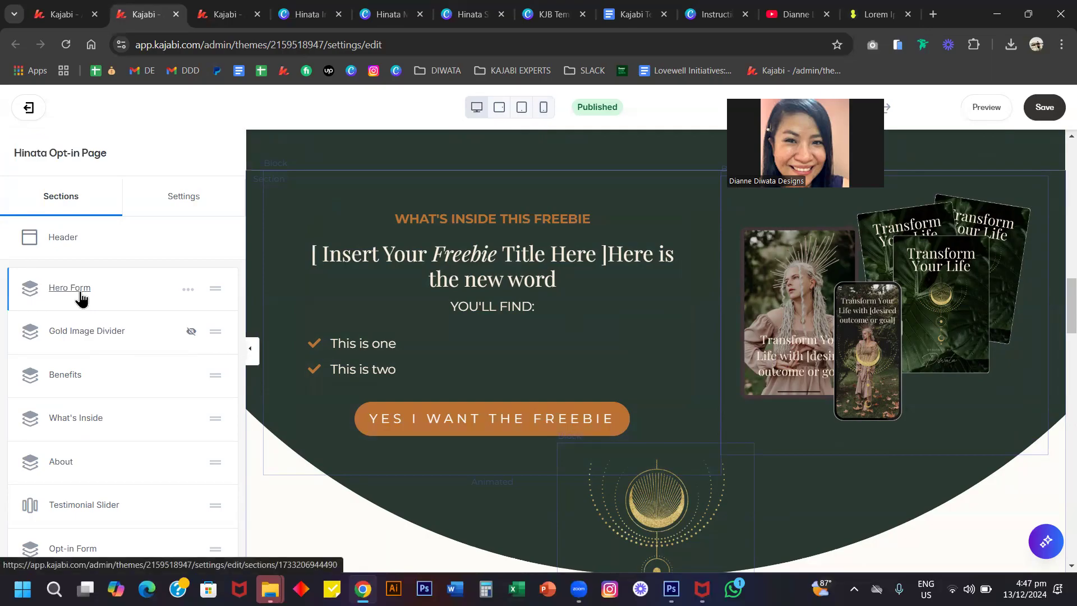
{"action": "scroll", "coordinate": [353, 310], "scroll_direction": "down", "scroll_amount": 5}
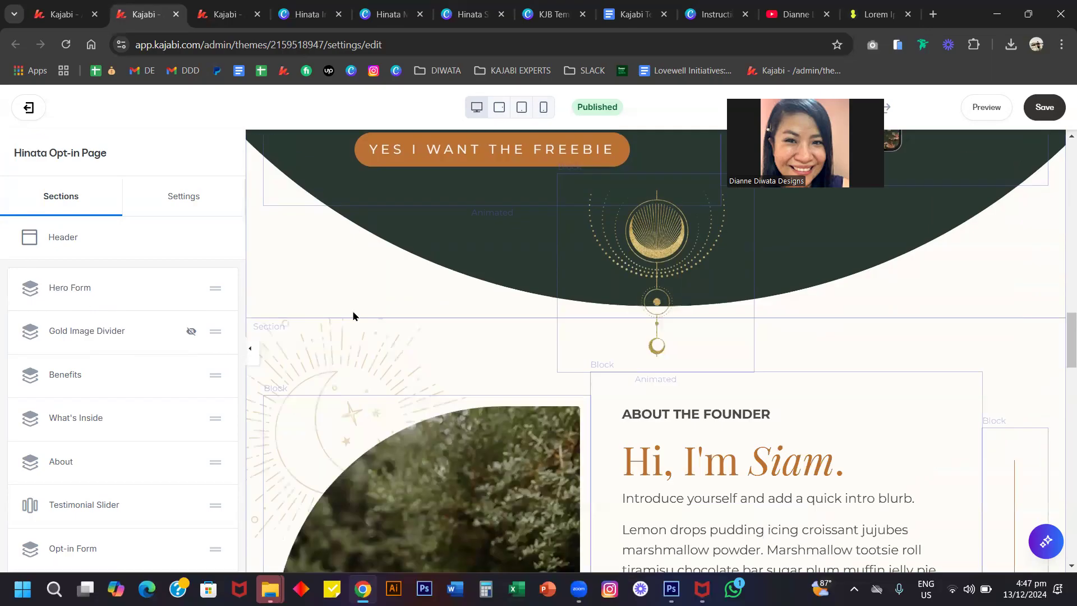
{"action": "scroll", "coordinate": [354, 316], "scroll_direction": "up", "scroll_amount": 1}
{"action": "scroll", "coordinate": [353, 315], "scroll_direction": "down", "scroll_amount": 2}
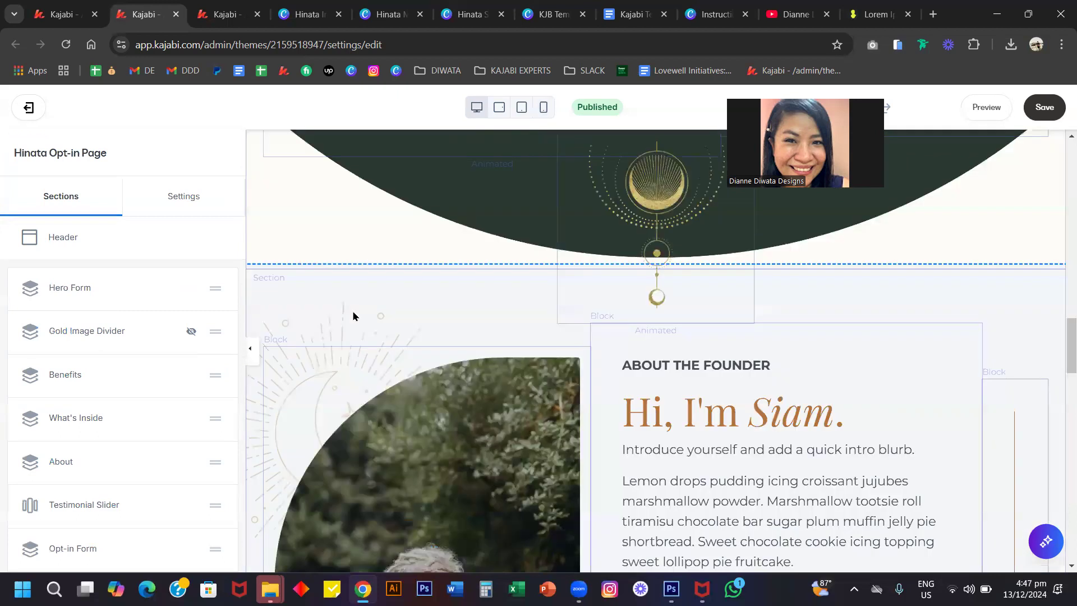
{"action": "scroll", "coordinate": [353, 314], "scroll_direction": "up", "scroll_amount": 15}
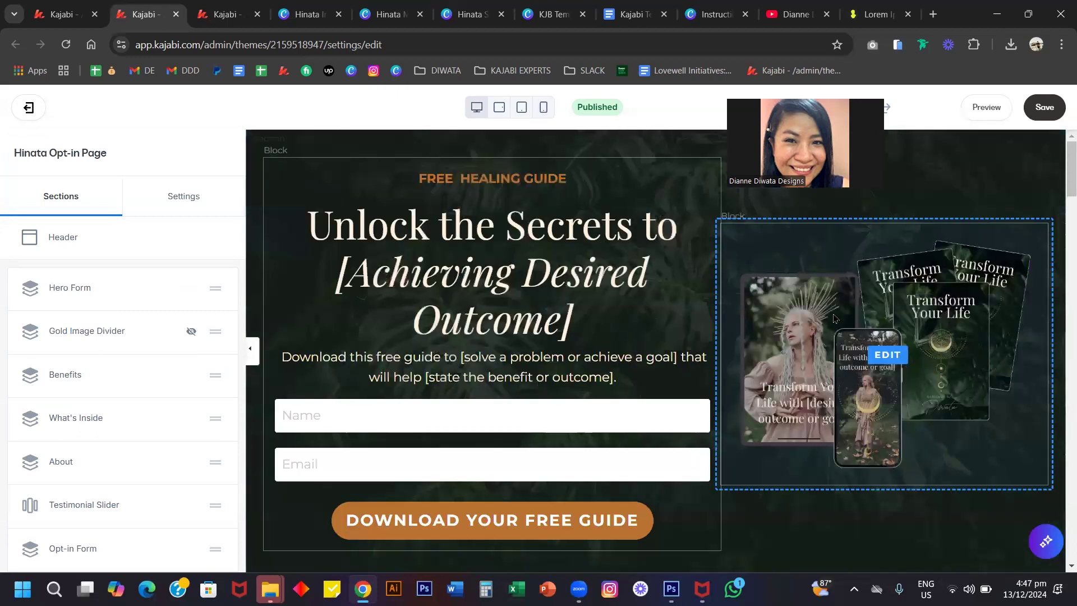
- Hide the hero image block again through its Mobile Layout settings and check the hero form in the mobile view
{"action": "left_click", "coordinate": [834, 319]}
{"action": "scroll", "coordinate": [83, 426], "scroll_direction": "down", "scroll_amount": 8}
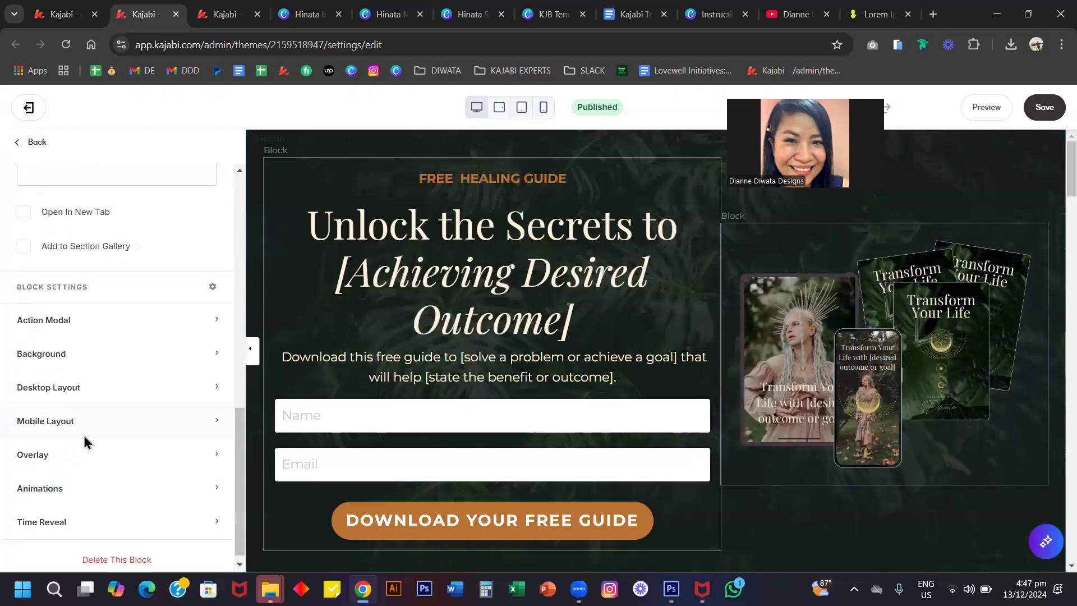
{"action": "left_click", "coordinate": [87, 426]}
{"action": "scroll", "coordinate": [73, 359], "scroll_direction": "down", "scroll_amount": 5}
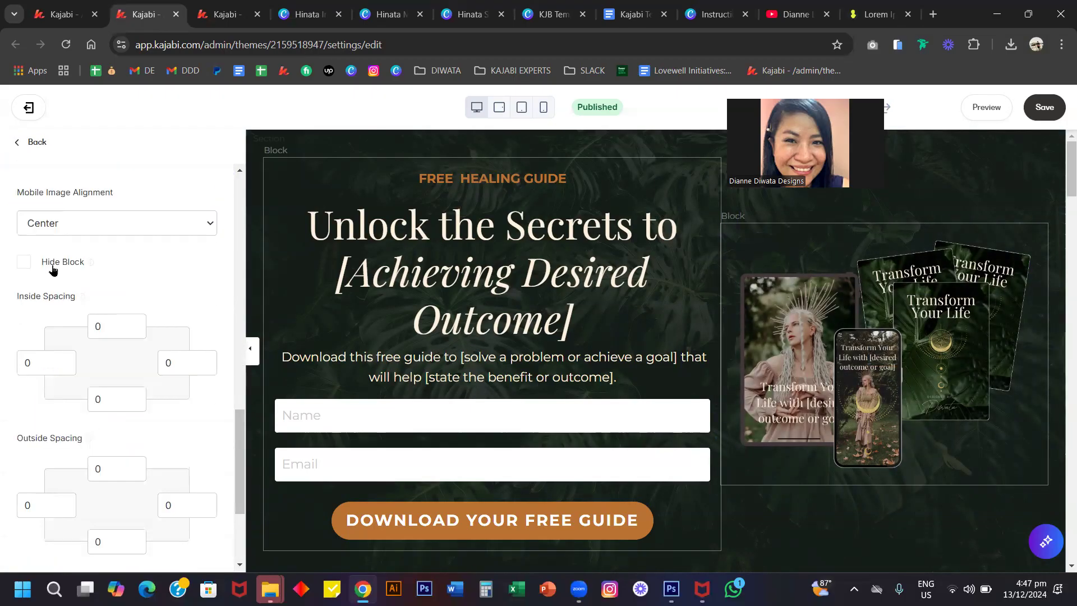
{"action": "left_click", "coordinate": [50, 268]}
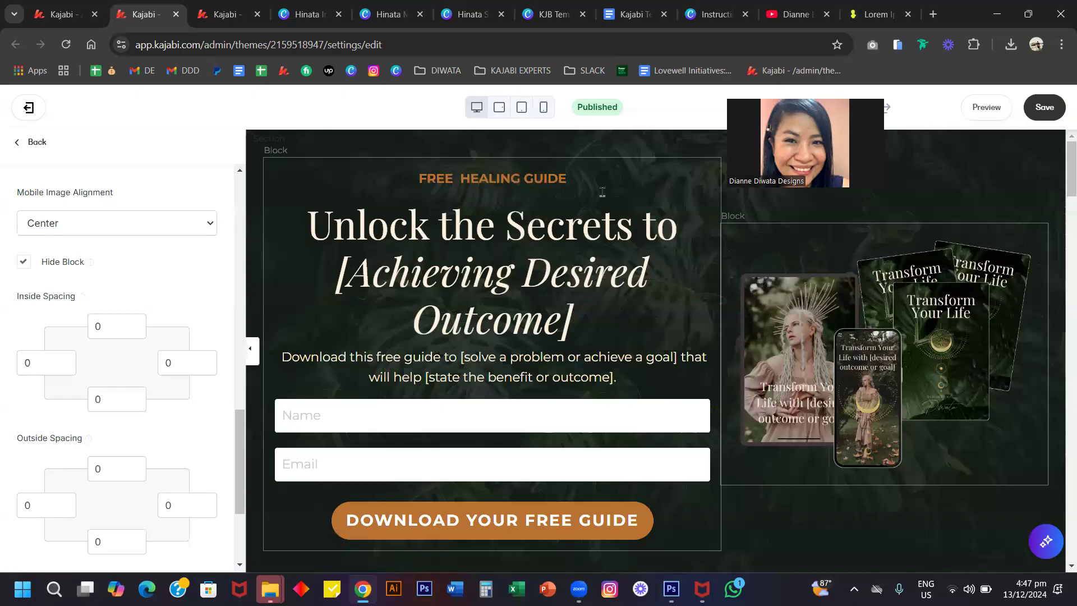
{"action": "left_click", "coordinate": [544, 108]}
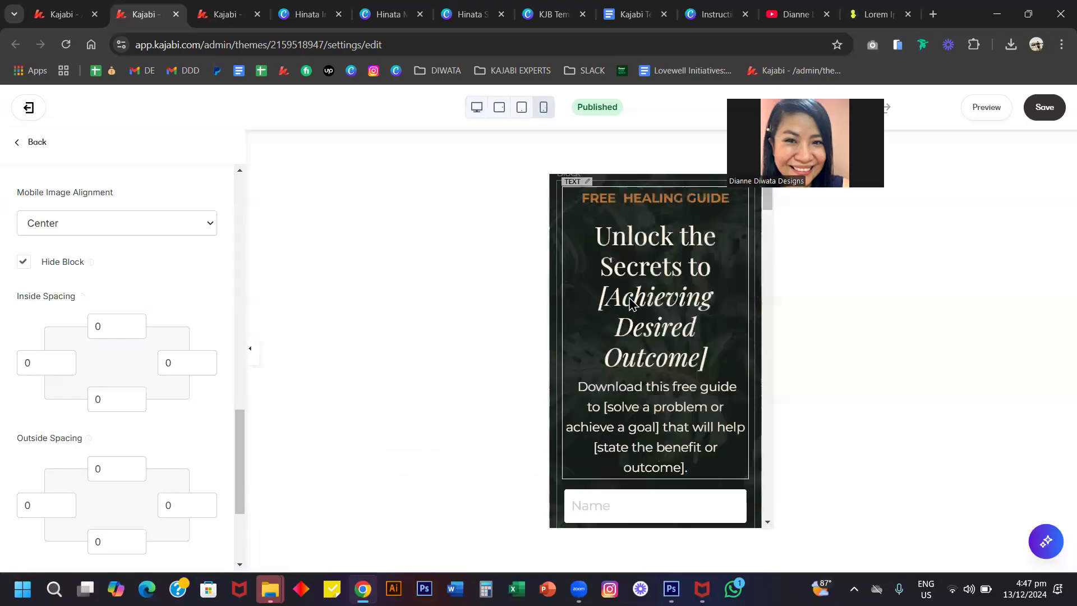
{"action": "scroll", "coordinate": [629, 296], "scroll_direction": "down", "scroll_amount": 5}
{"action": "scroll", "coordinate": [629, 296], "scroll_direction": "up", "scroll_amount": 5}
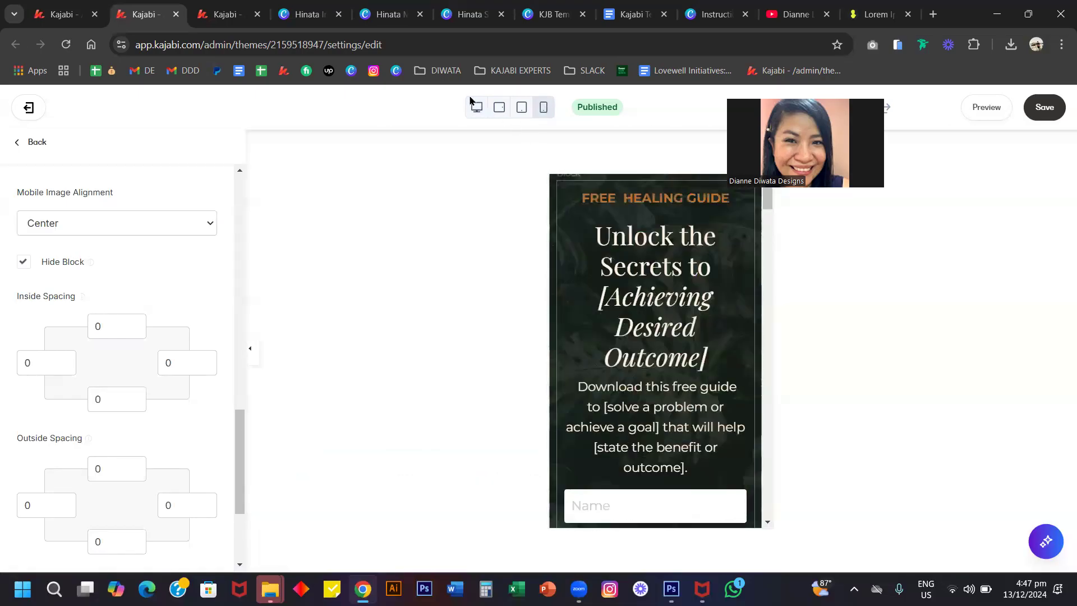
- Switch back to the desktop view and clear the hero image's Hide Block option
{"action": "left_click", "coordinate": [480, 113]}
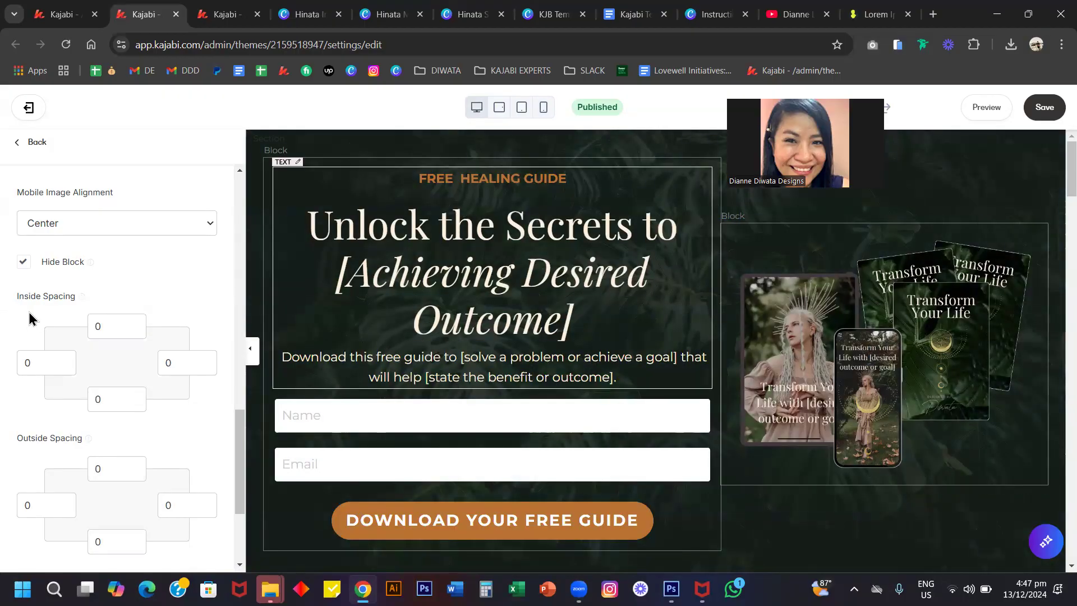
{"action": "left_click", "coordinate": [44, 267]}
- Append "new word" to the heading "This Freebie Is a Must-Have for [Your Audience]" and switch to the mobile view
{"action": "scroll", "coordinate": [611, 280], "scroll_direction": "down", "scroll_amount": 7}
{"action": "scroll", "coordinate": [613, 287], "scroll_direction": "up", "scroll_amount": 2}
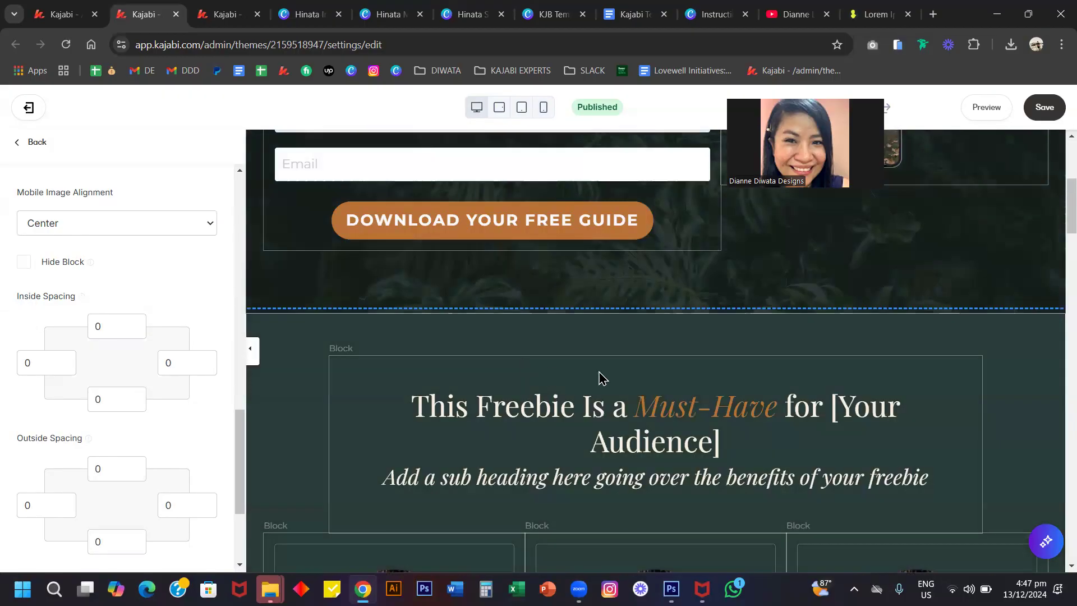
{"action": "left_click", "coordinate": [595, 410]}
{"action": "type", "text": "new wor"}
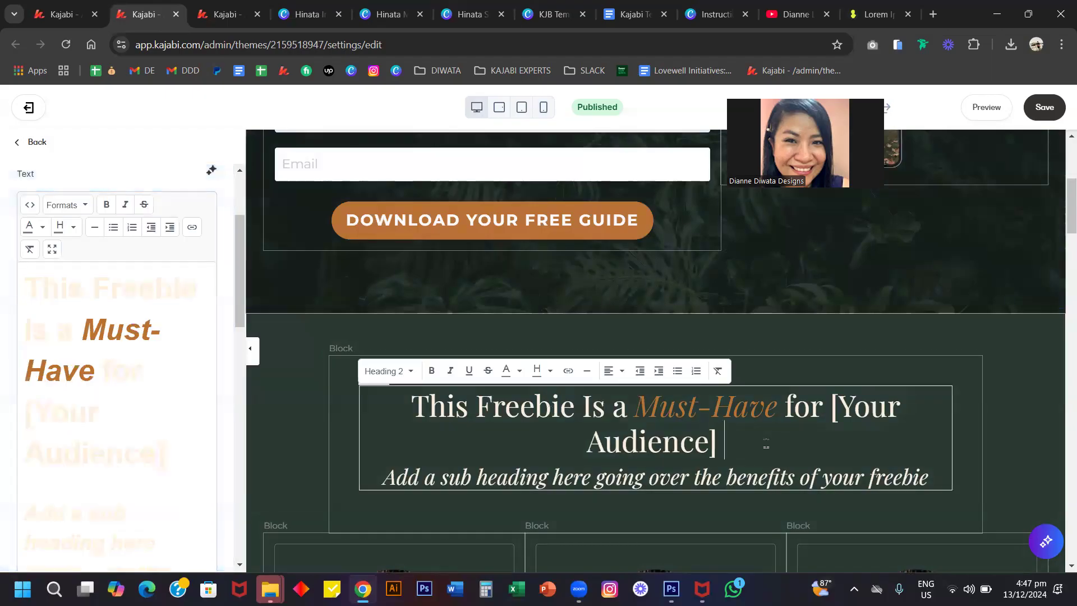
{"action": "type", "text": "d"}
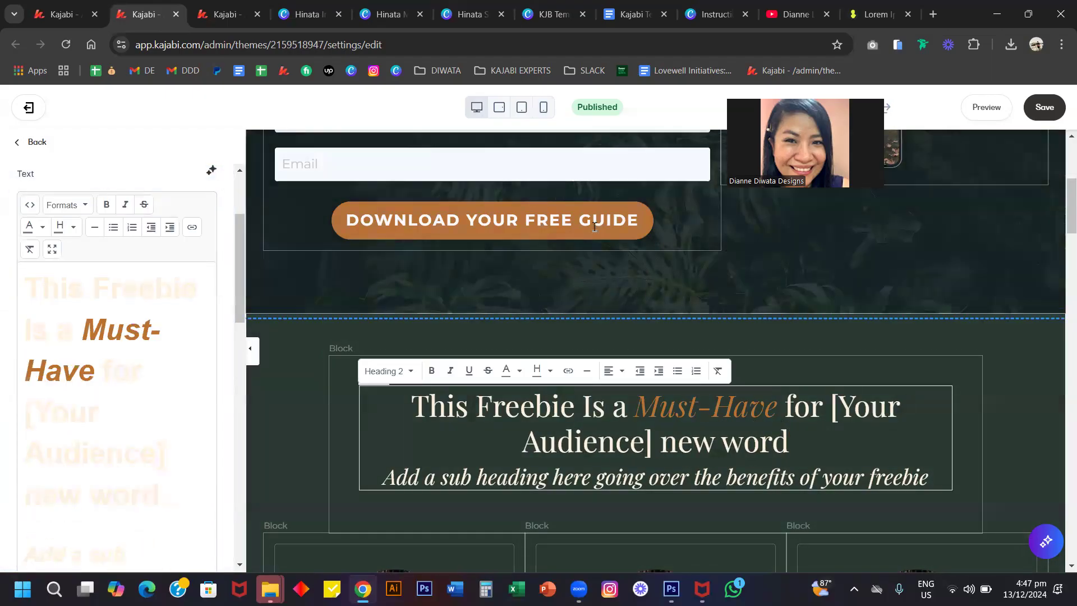
{"action": "left_click", "coordinate": [544, 108]}
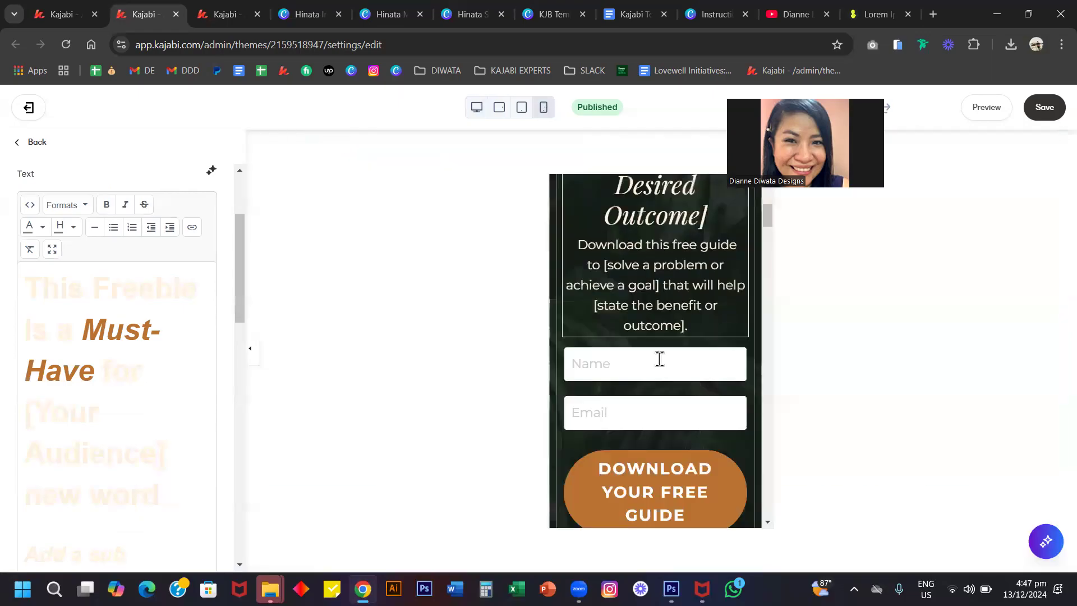
- Check the edited heading in the mobile view, then switch to the desktop view and review the page down to the Free Download form section
{"action": "scroll", "coordinate": [662, 365], "scroll_direction": "up", "scroll_amount": 1}
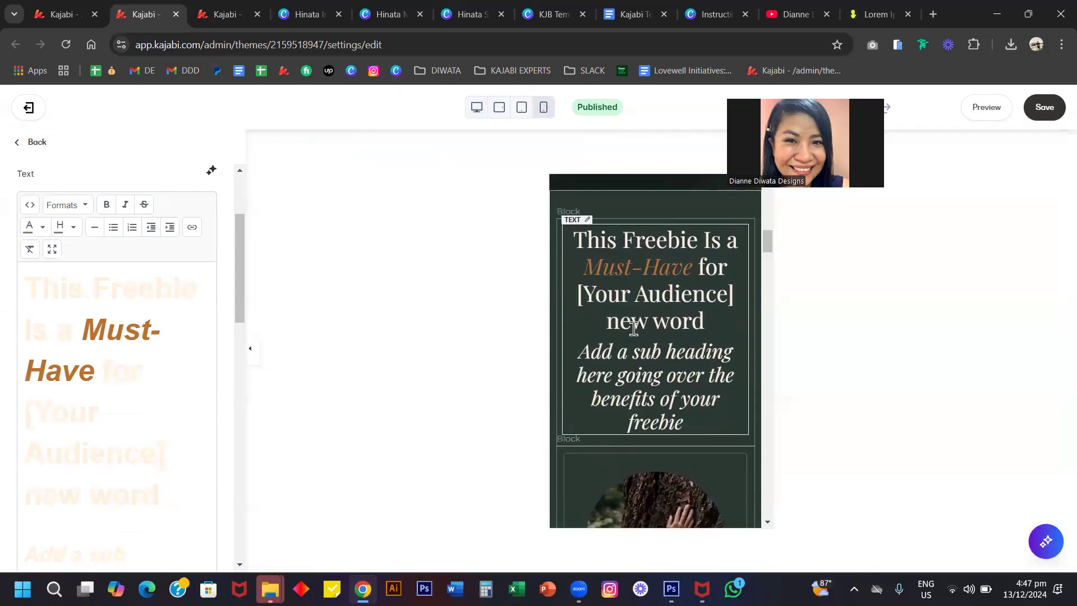
{"action": "scroll", "coordinate": [634, 329], "scroll_direction": "down", "scroll_amount": 5}
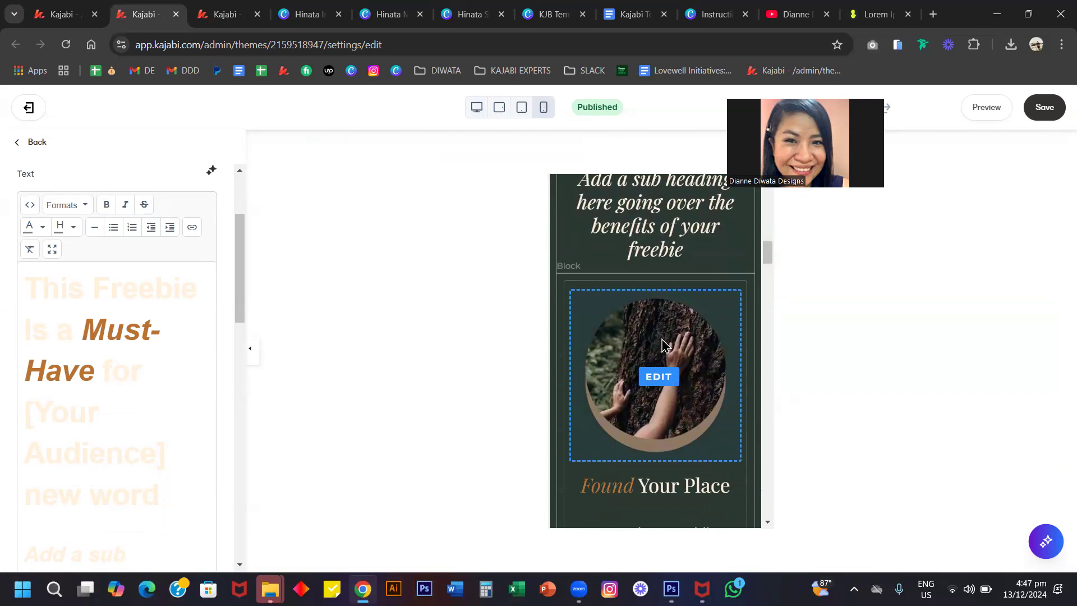
{"action": "left_click", "coordinate": [477, 108]}
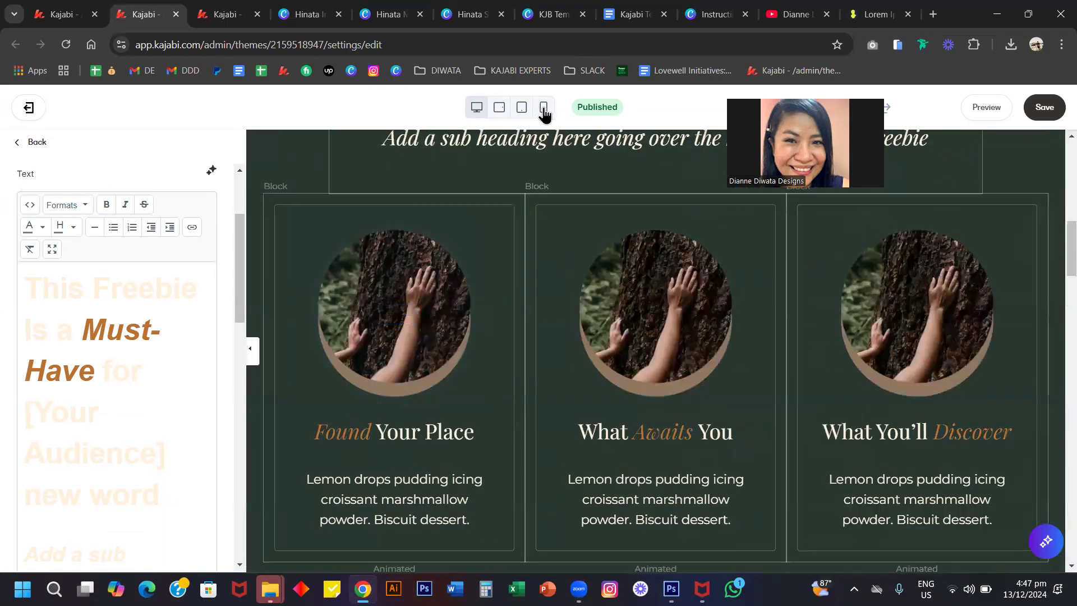
{"action": "scroll", "coordinate": [617, 300], "scroll_direction": "down", "scroll_amount": 10}
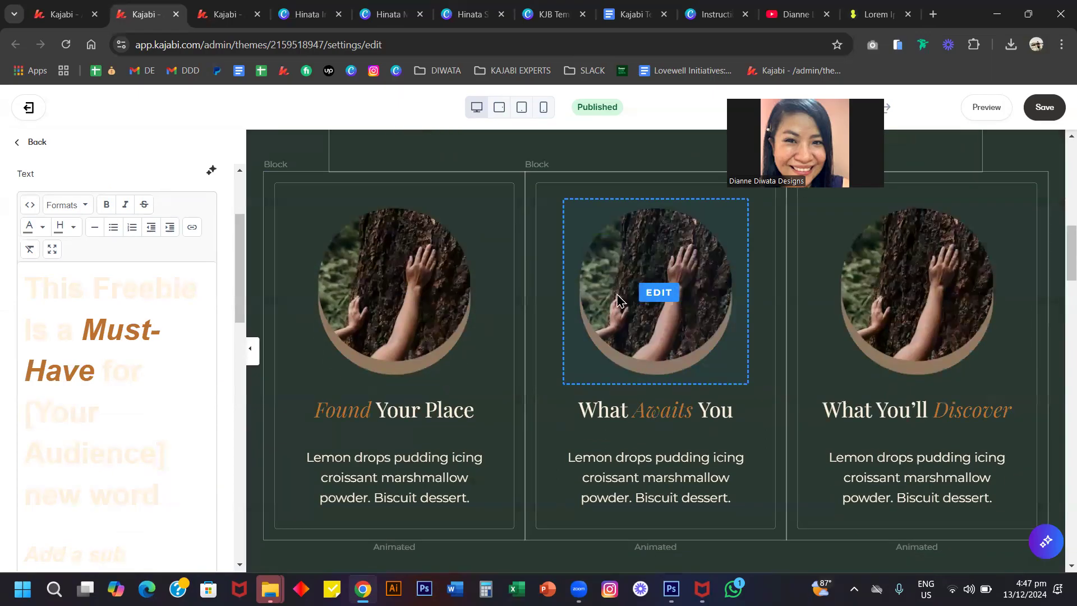
{"action": "scroll", "coordinate": [617, 298], "scroll_direction": "down", "scroll_amount": 20}
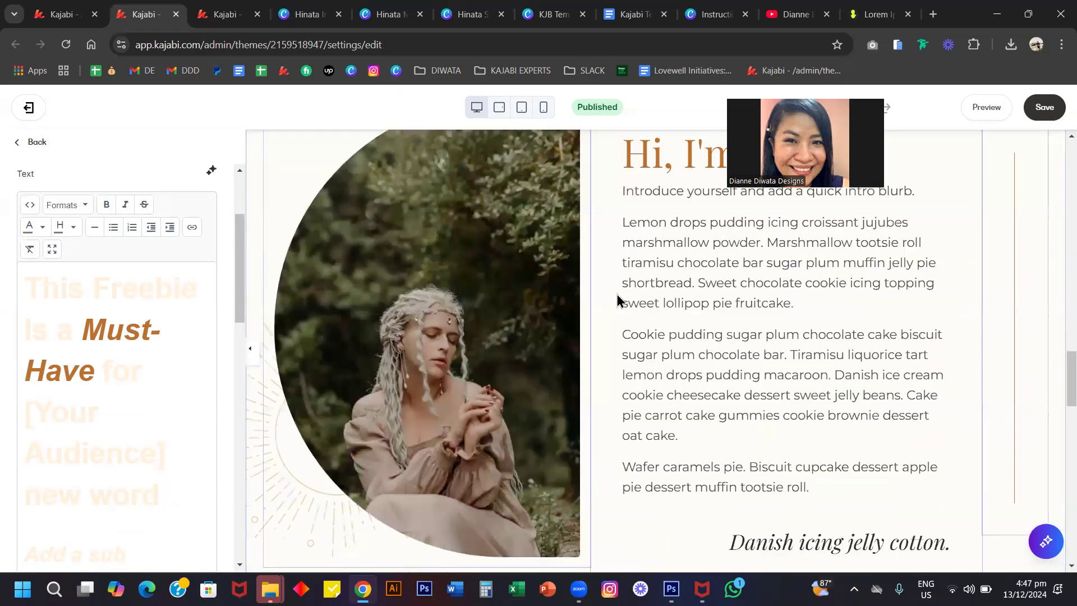
{"action": "scroll", "coordinate": [617, 294], "scroll_direction": "down", "scroll_amount": 4}
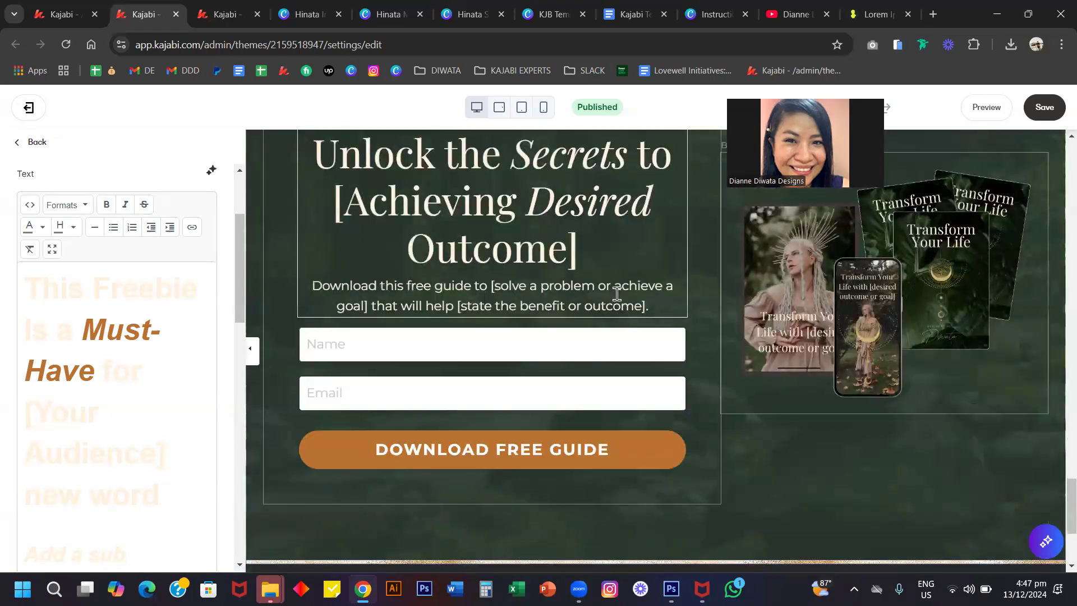
{"action": "scroll", "coordinate": [617, 294], "scroll_direction": "up", "scroll_amount": 4}
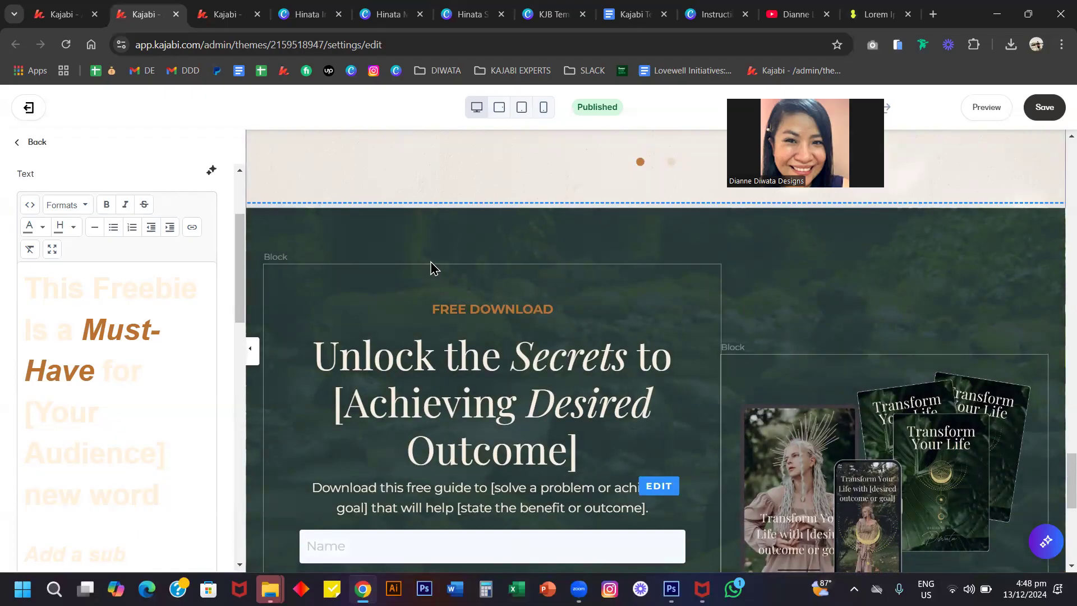
{"action": "scroll", "coordinate": [449, 266], "scroll_direction": "down", "scroll_amount": 1}
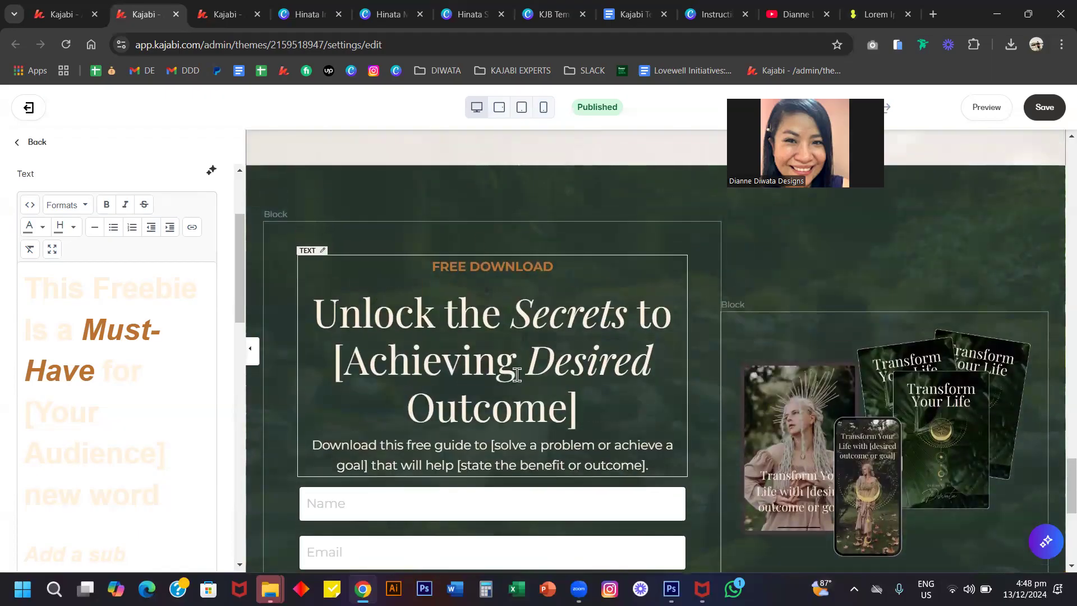
{"action": "scroll", "coordinate": [541, 355], "scroll_direction": "up", "scroll_amount": 8}
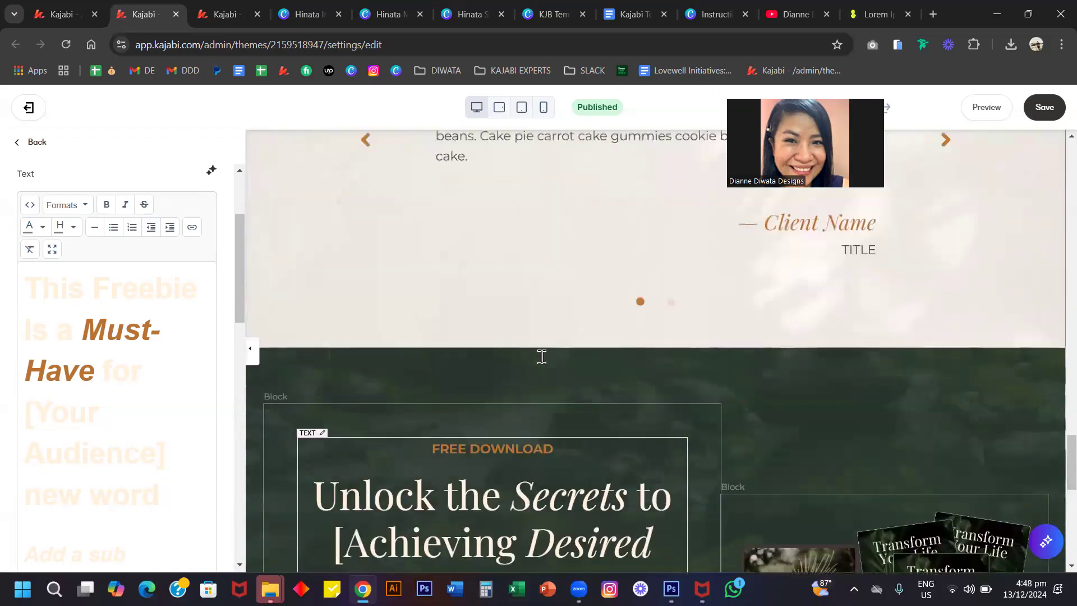